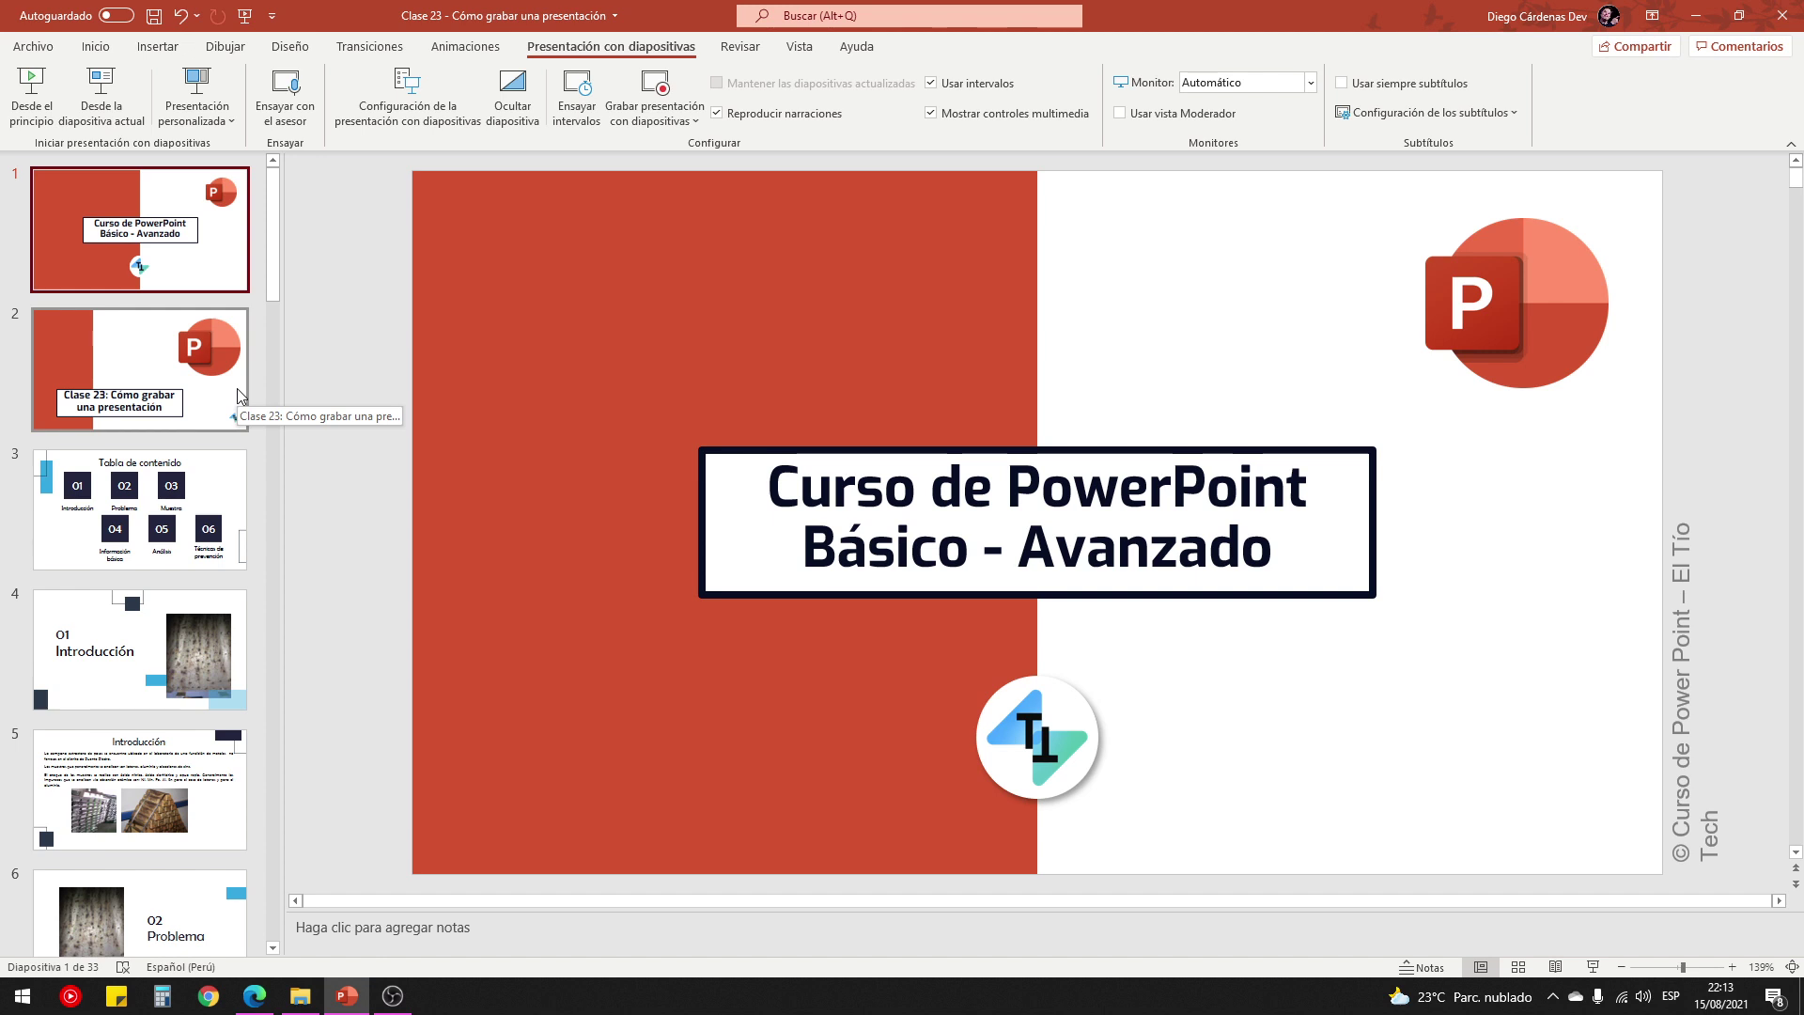
# Show slide 2, 'Clase 23: Cómo grabar una presentación', then switch to OBS Studio.
pyautogui.click(238, 396)
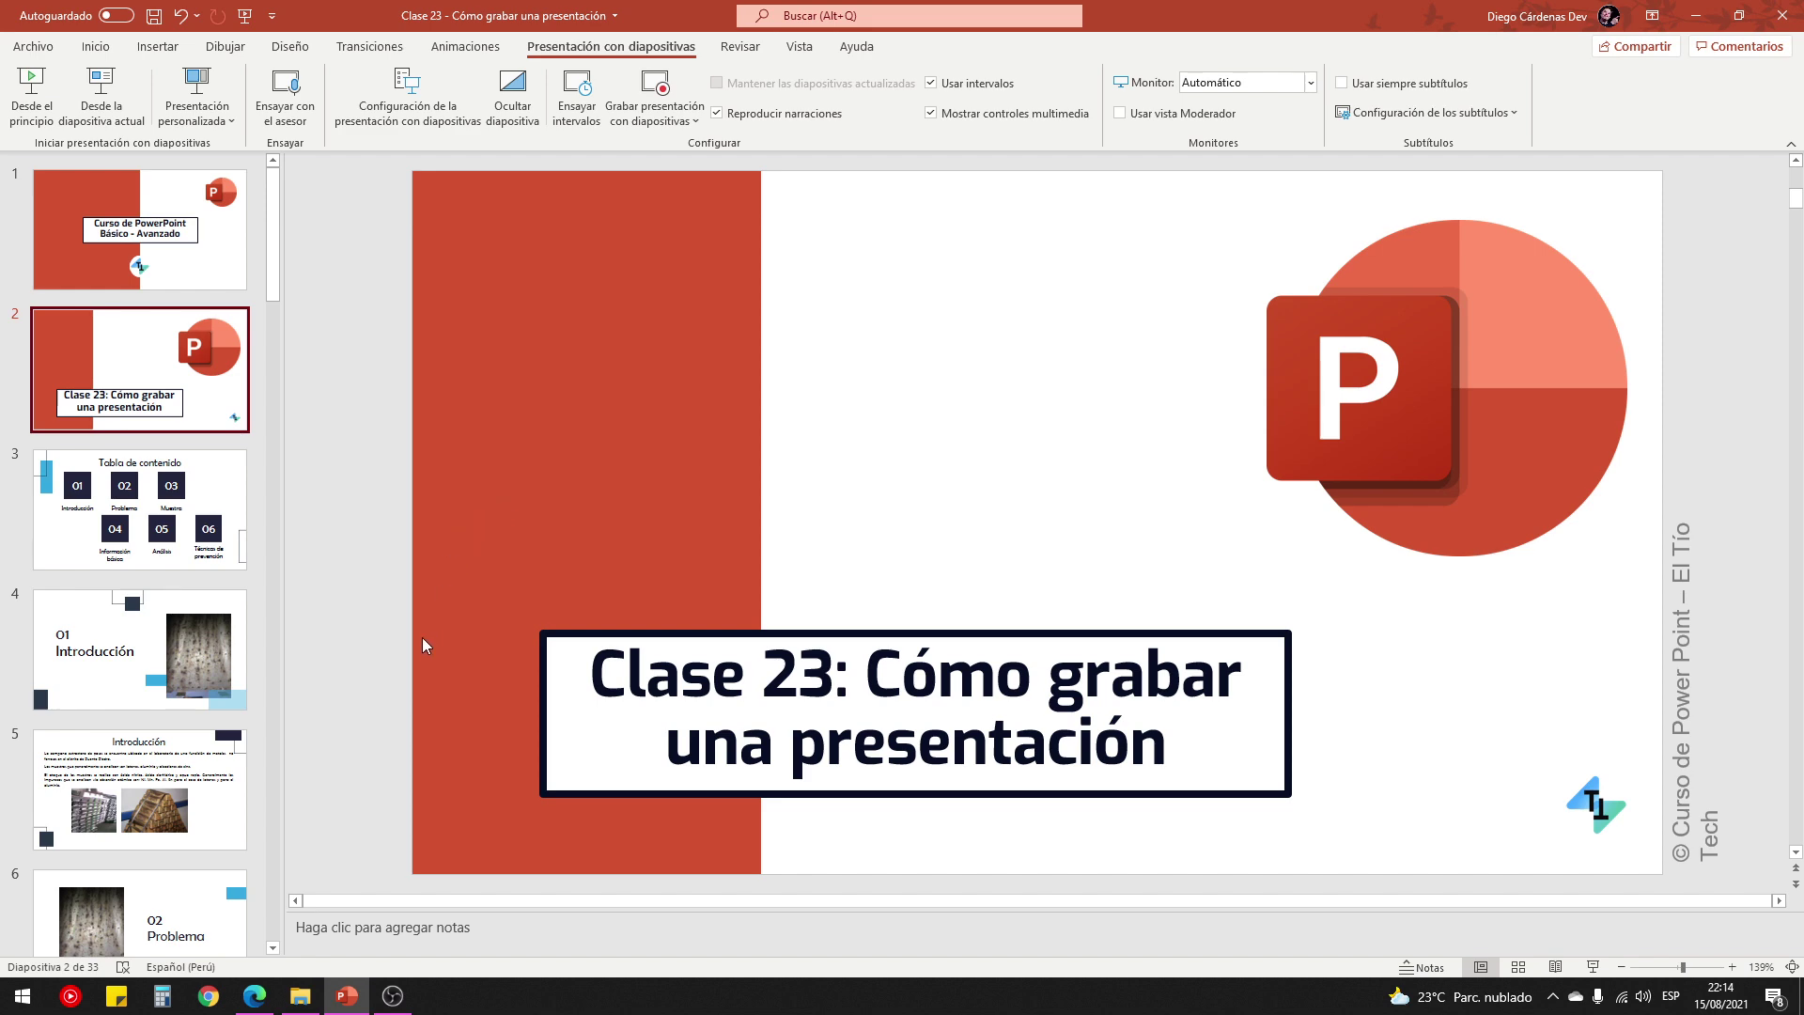
pyautogui.click(393, 995)
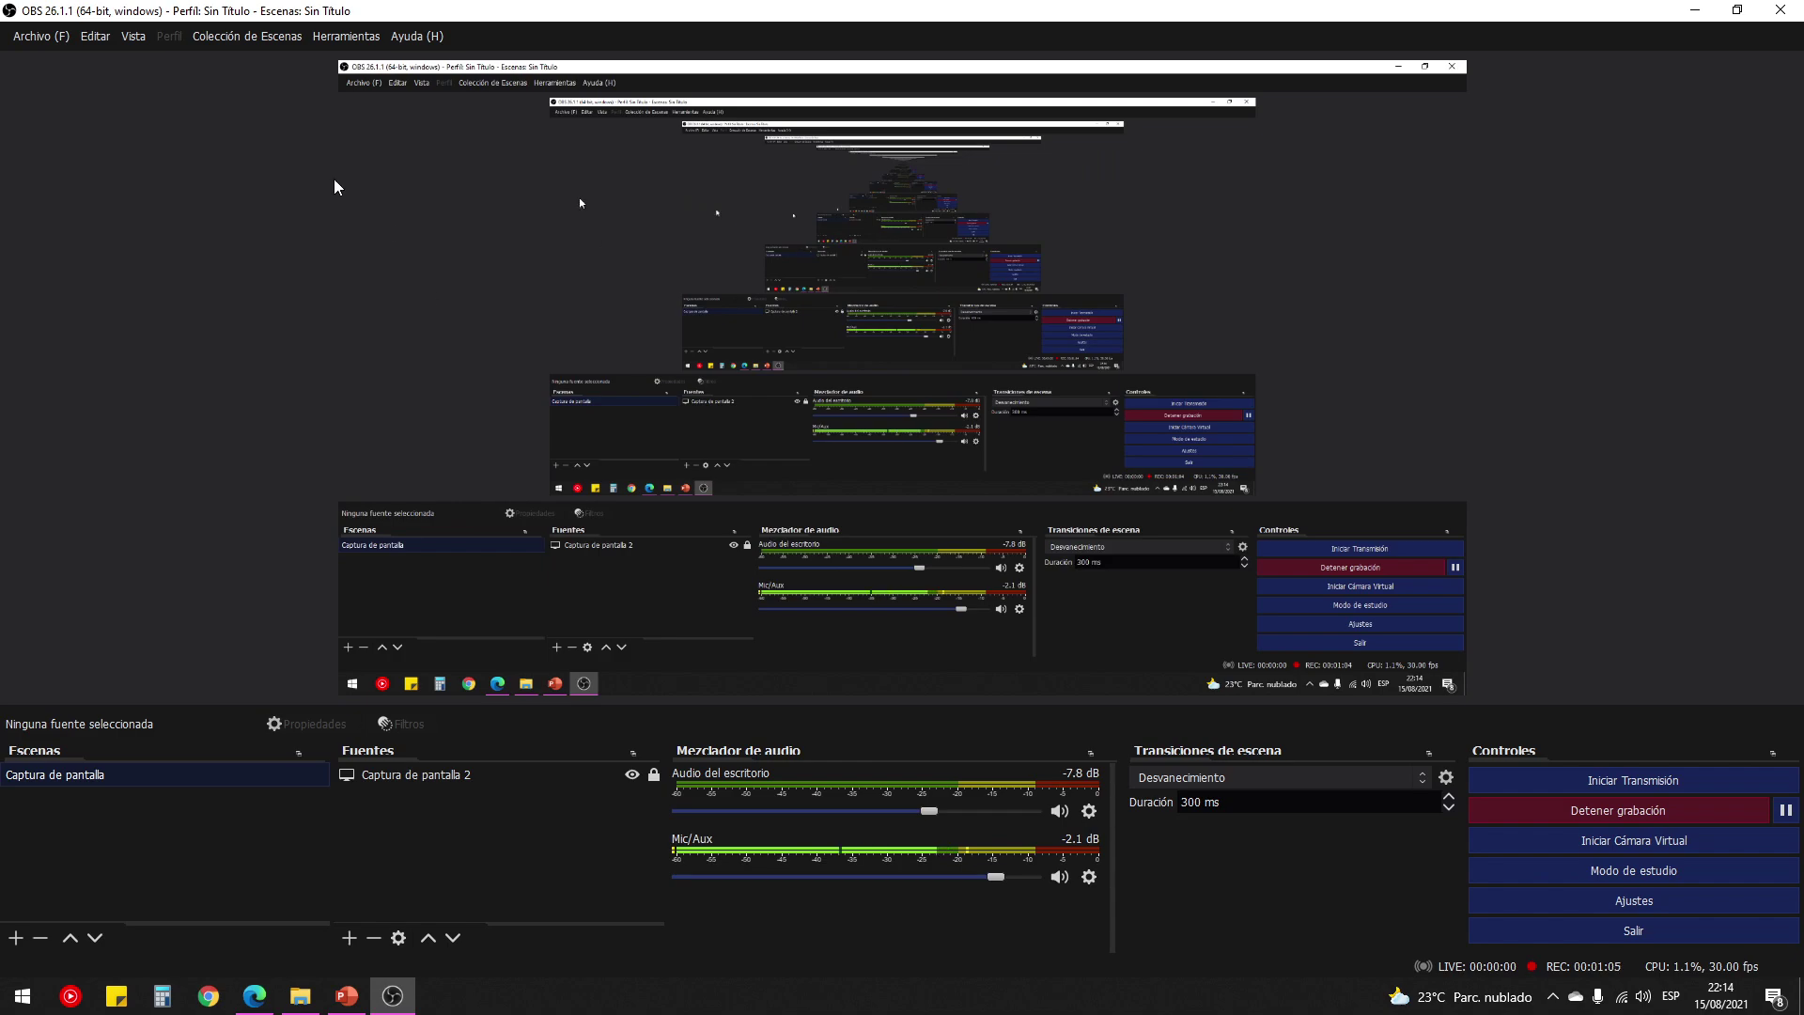
# Bring the PowerPoint presentation back in front of OBS Studio.
pyautogui.click(346, 995)
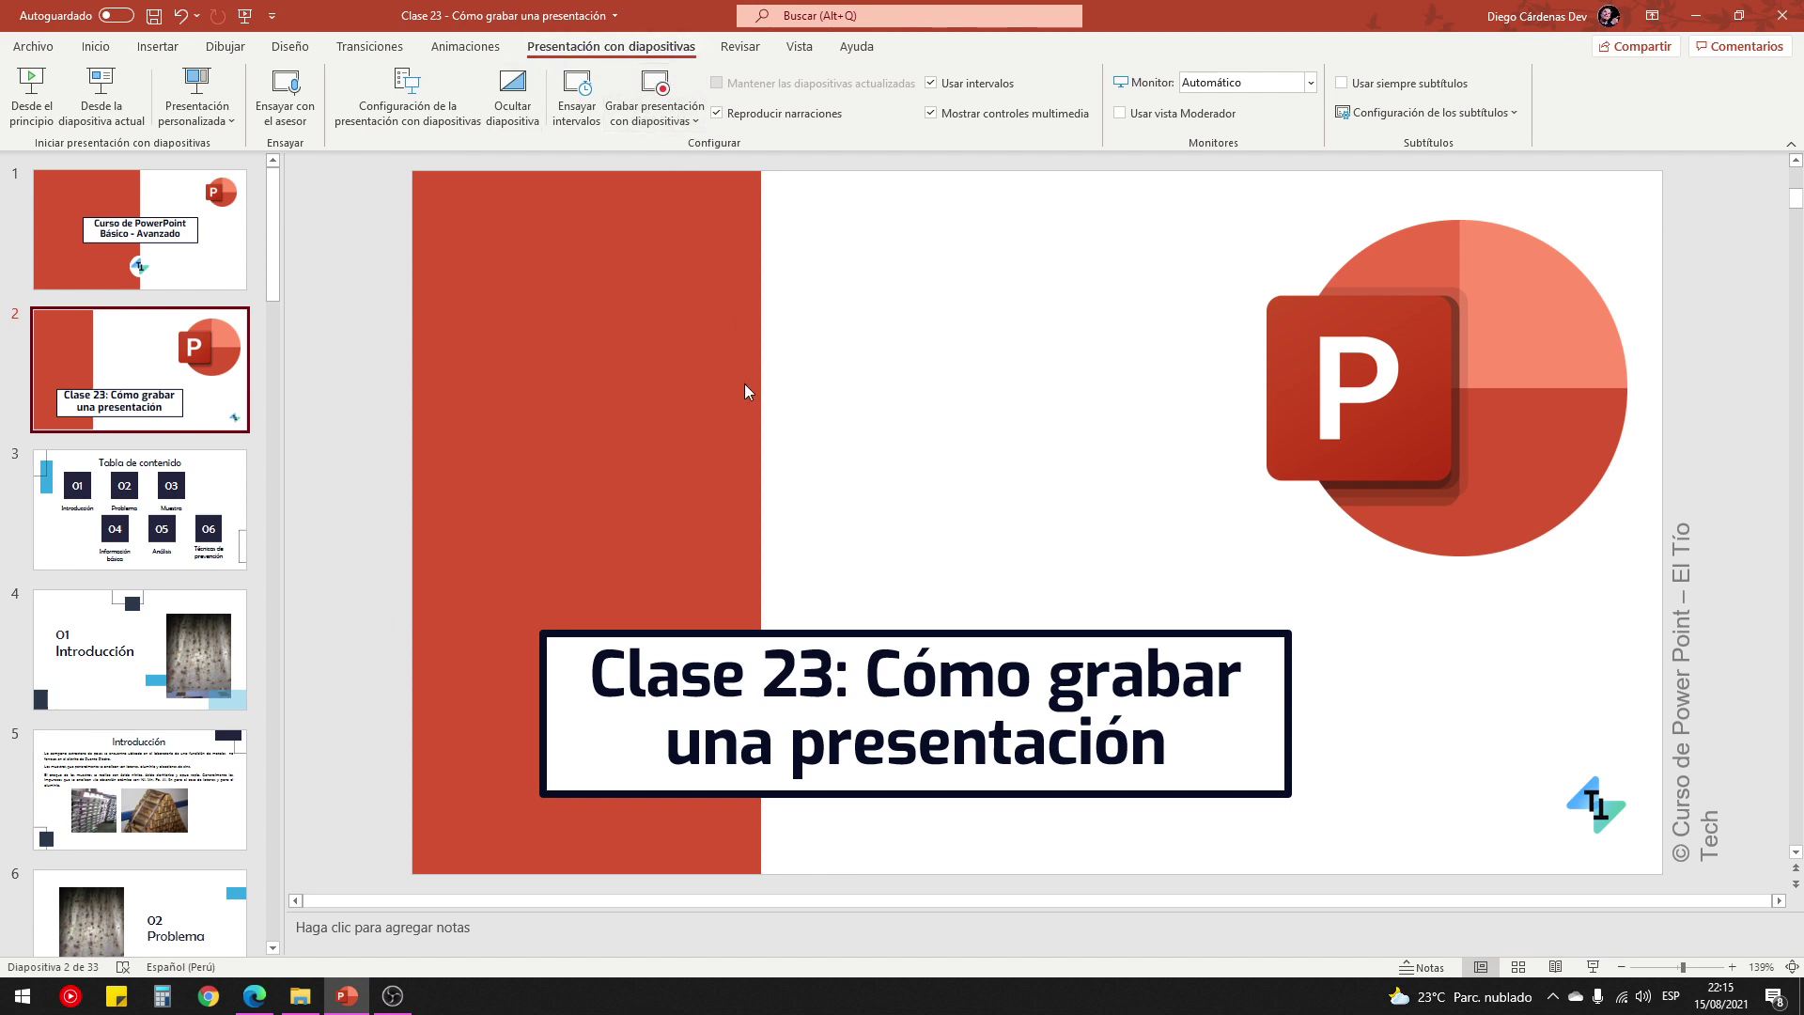
# Scroll the slide thumbnails, then start Grabar presentación con diapositivas on slide 2.
pyautogui.scroll(-5, 145, 395)
pyautogui.scroll(-6, 146, 395)
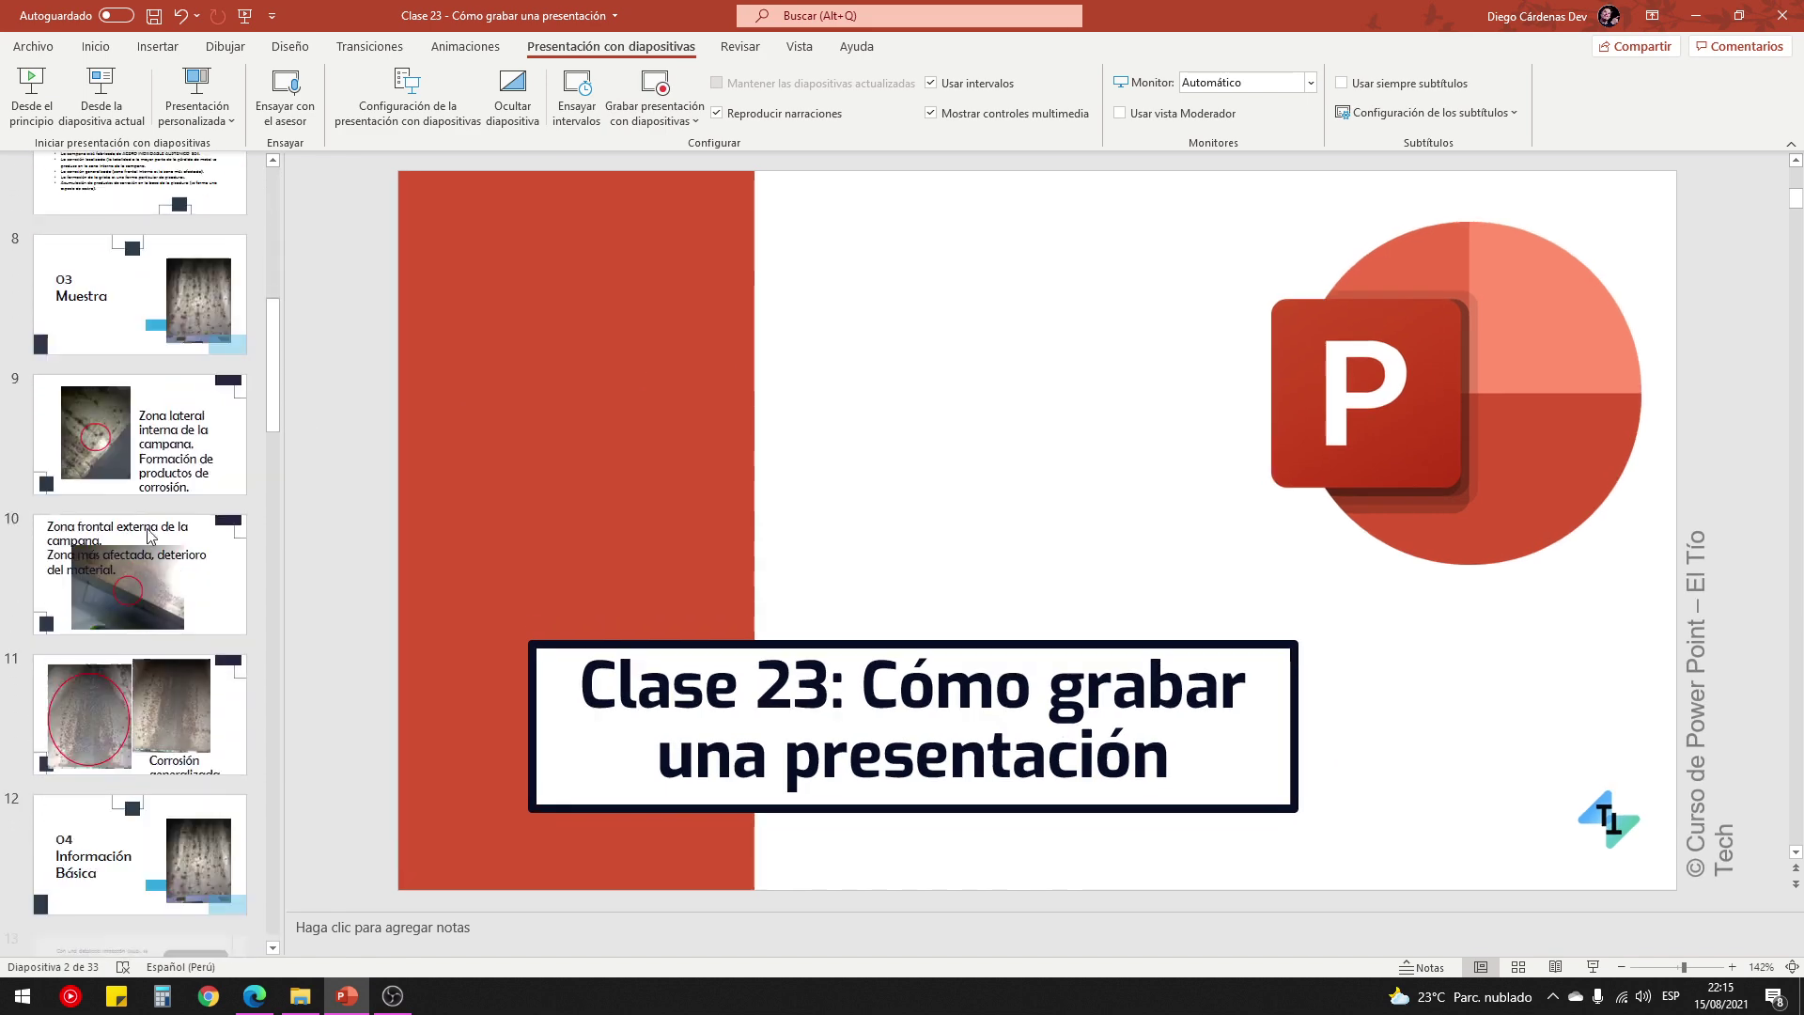
pyautogui.scroll(-5, 149, 489)
pyautogui.scroll(4, 152, 592)
pyautogui.scroll(4, 155, 692)
pyautogui.scroll(8, 155, 692)
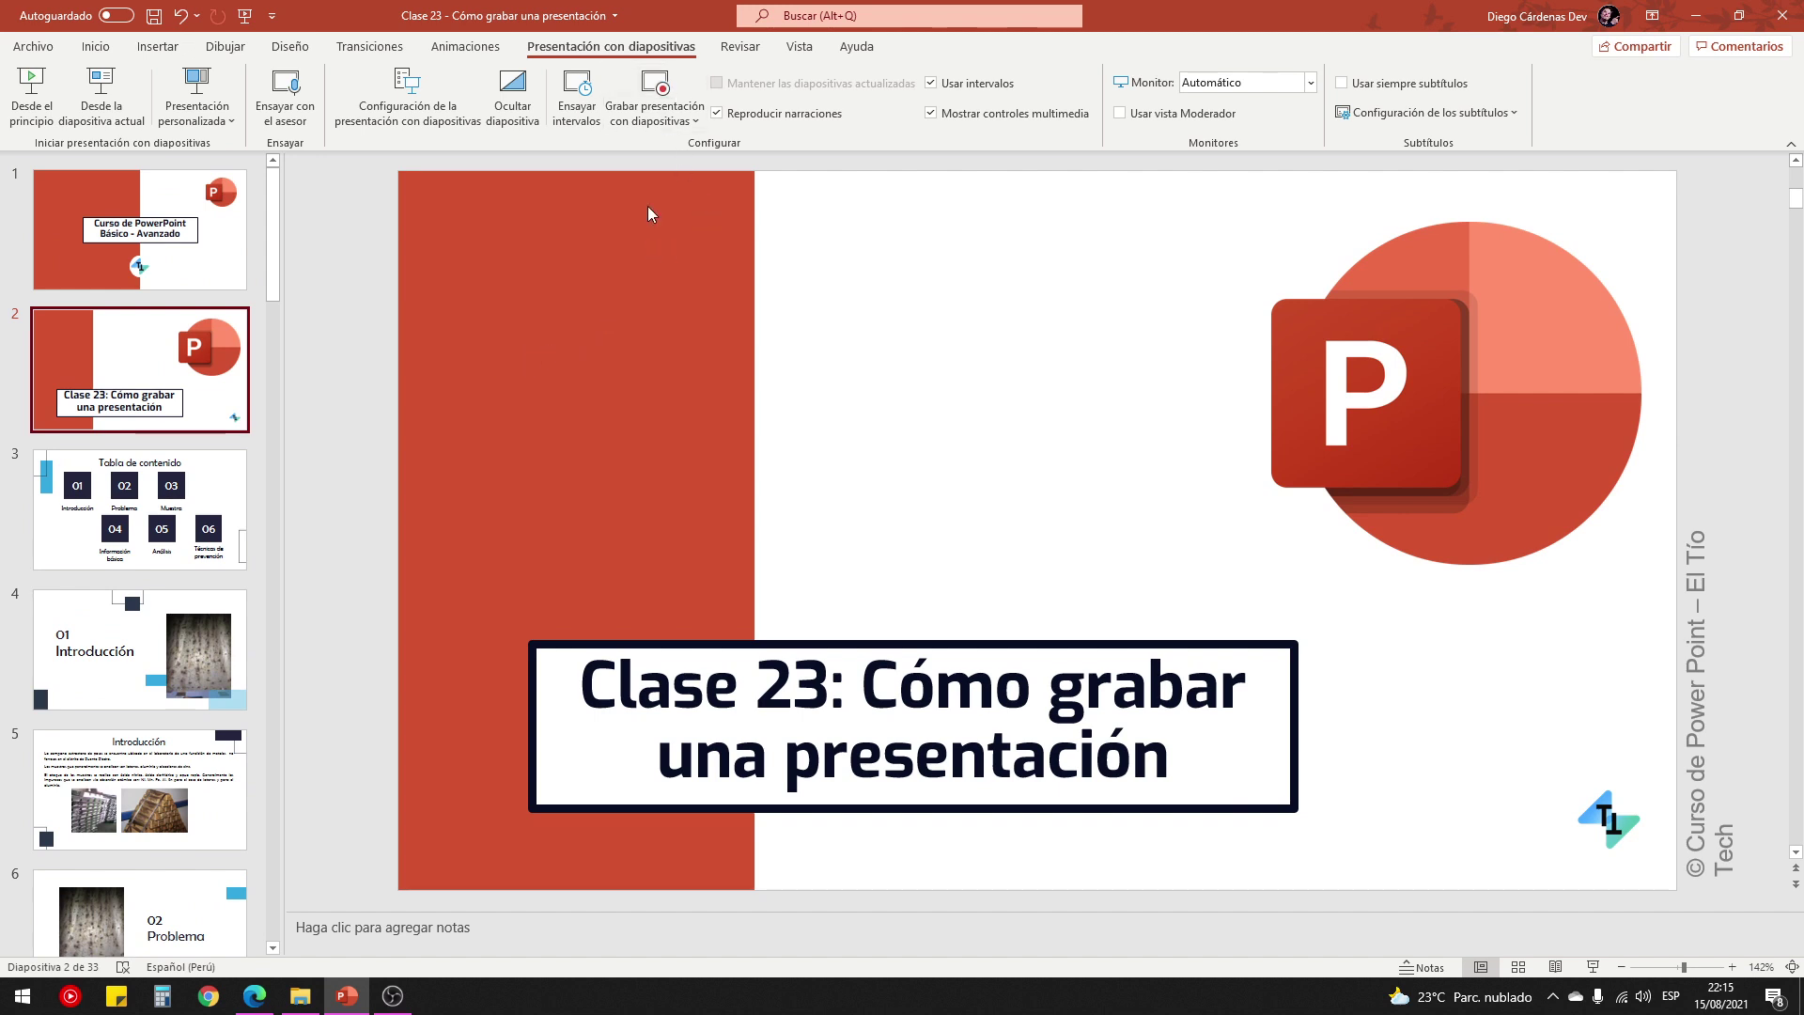
pyautogui.click(684, 92)
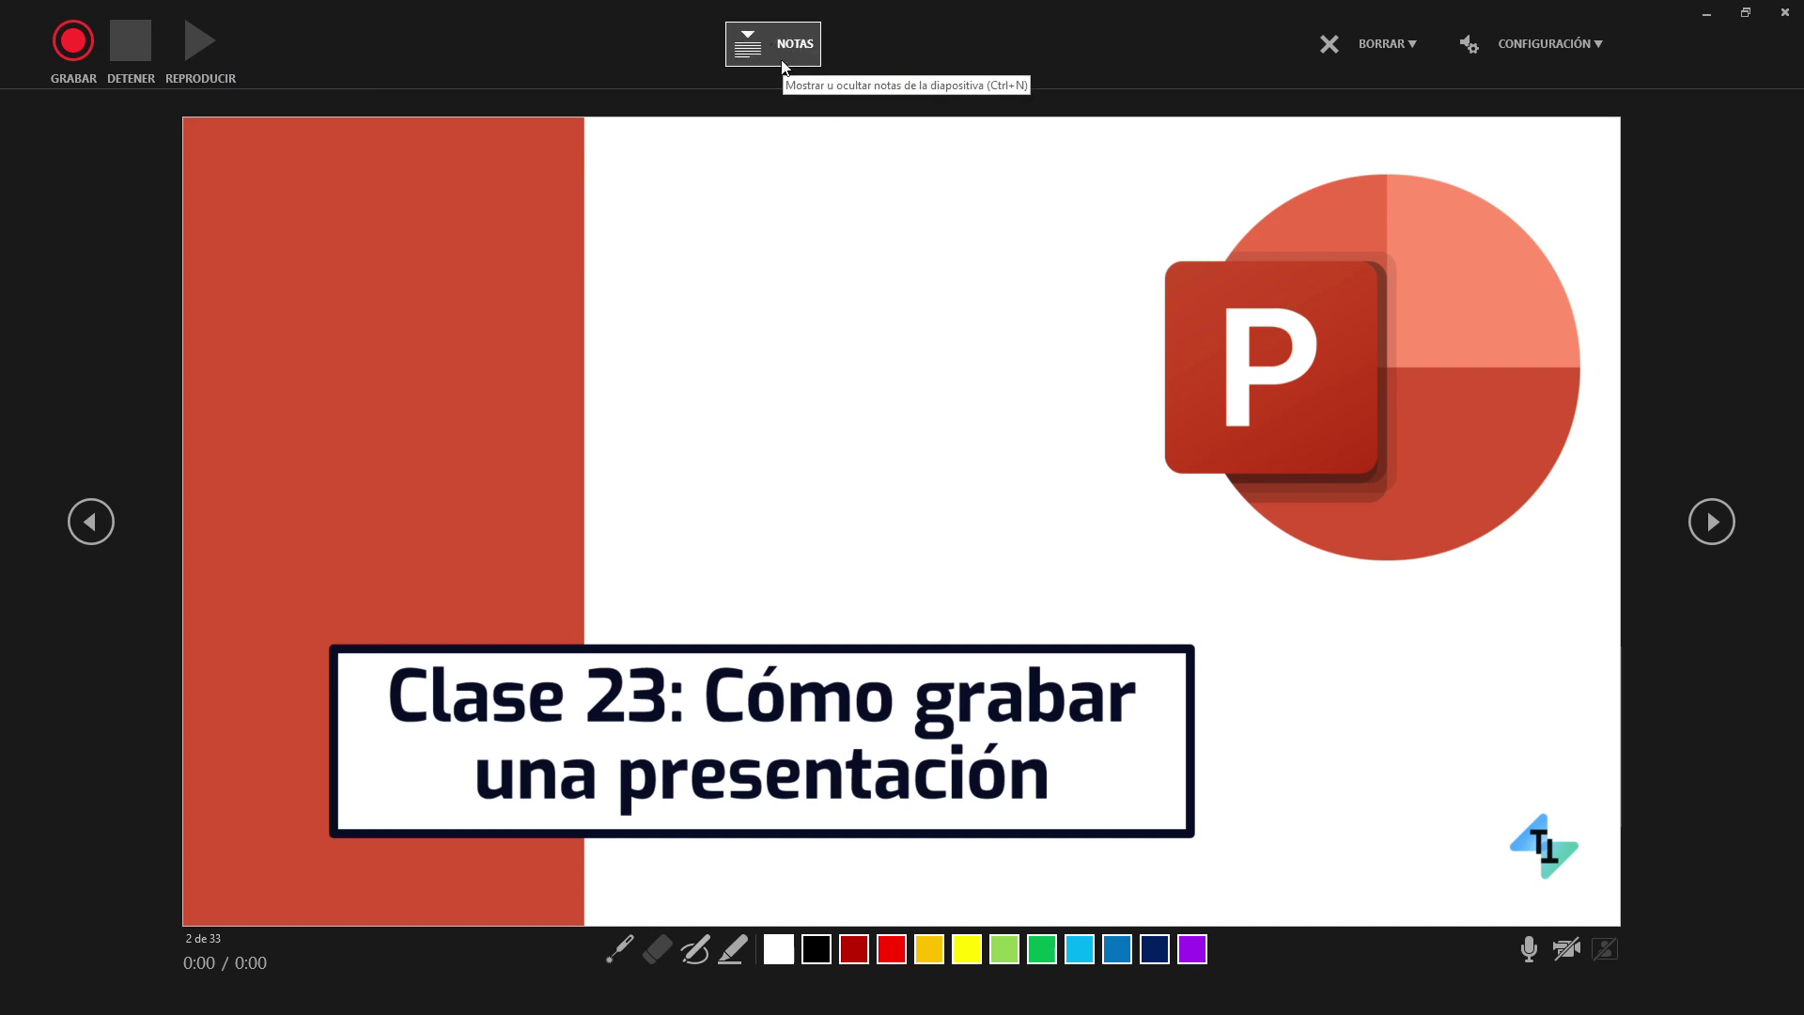
# Show the notes panel to confirm slide 2 has no notes, then close the recording window.
pyautogui.click(810, 44)
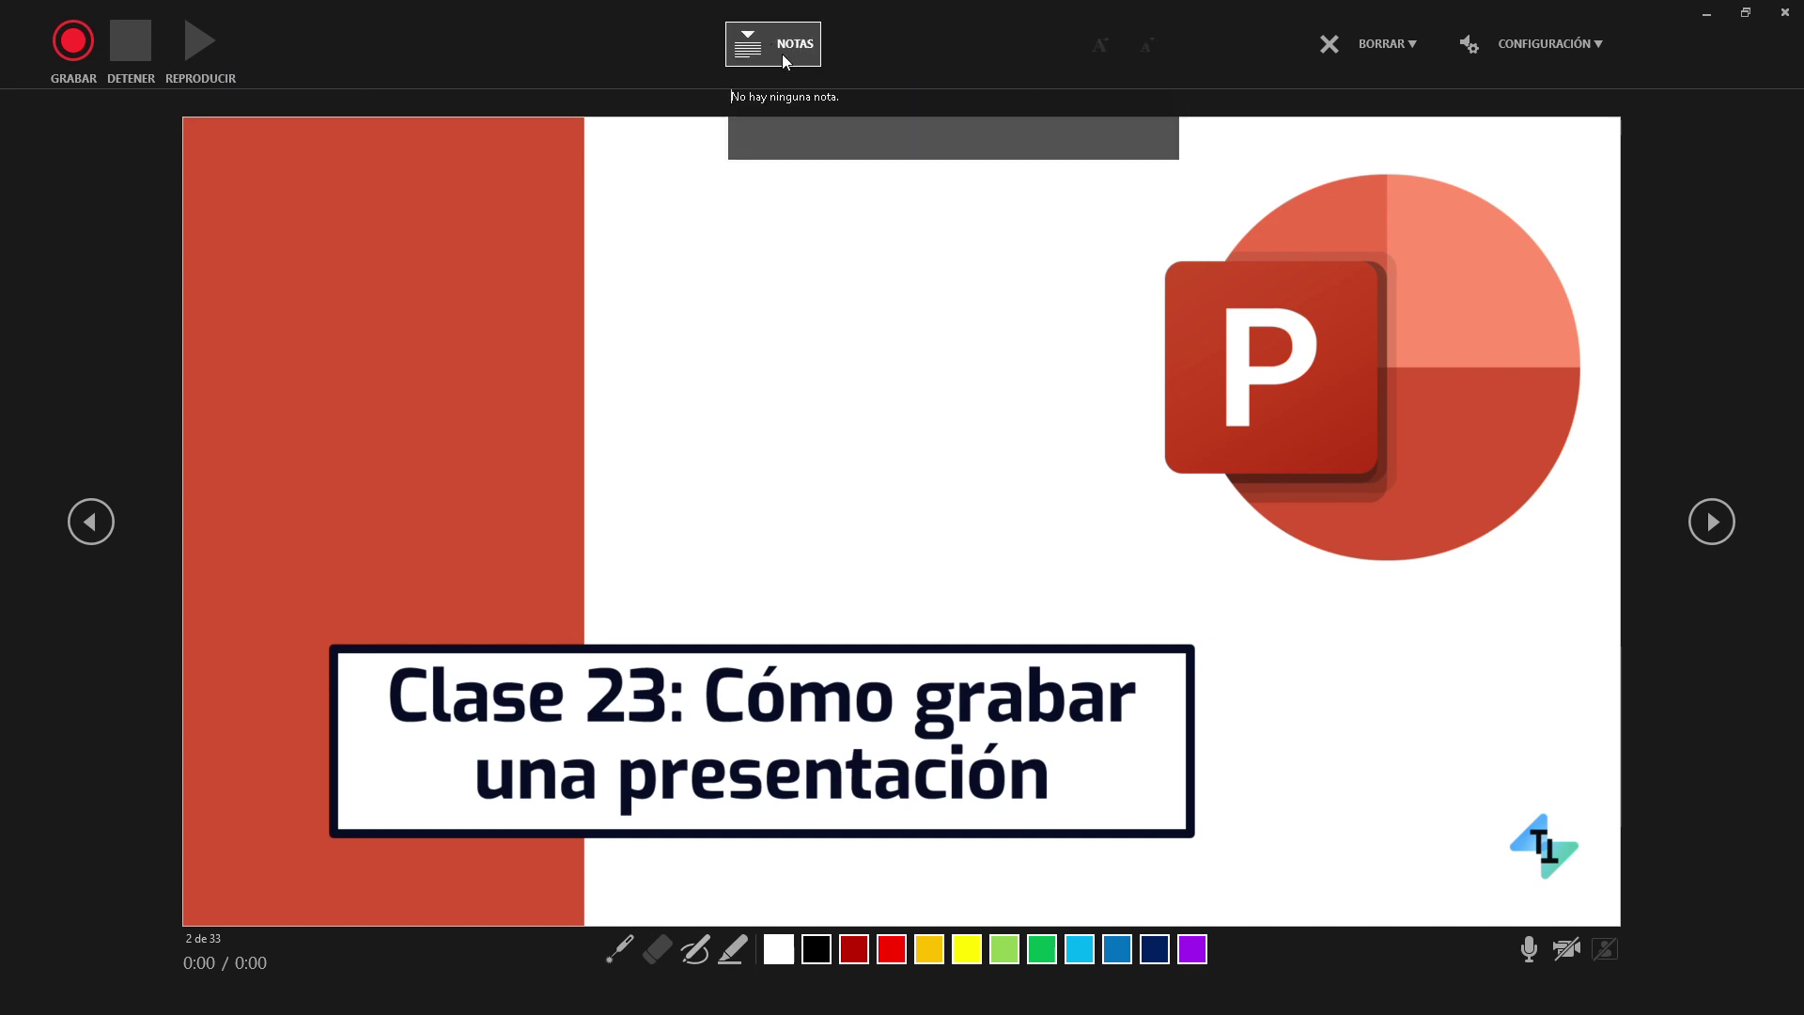
pyautogui.tripleClick(858, 105)
pyautogui.click(861, 101)
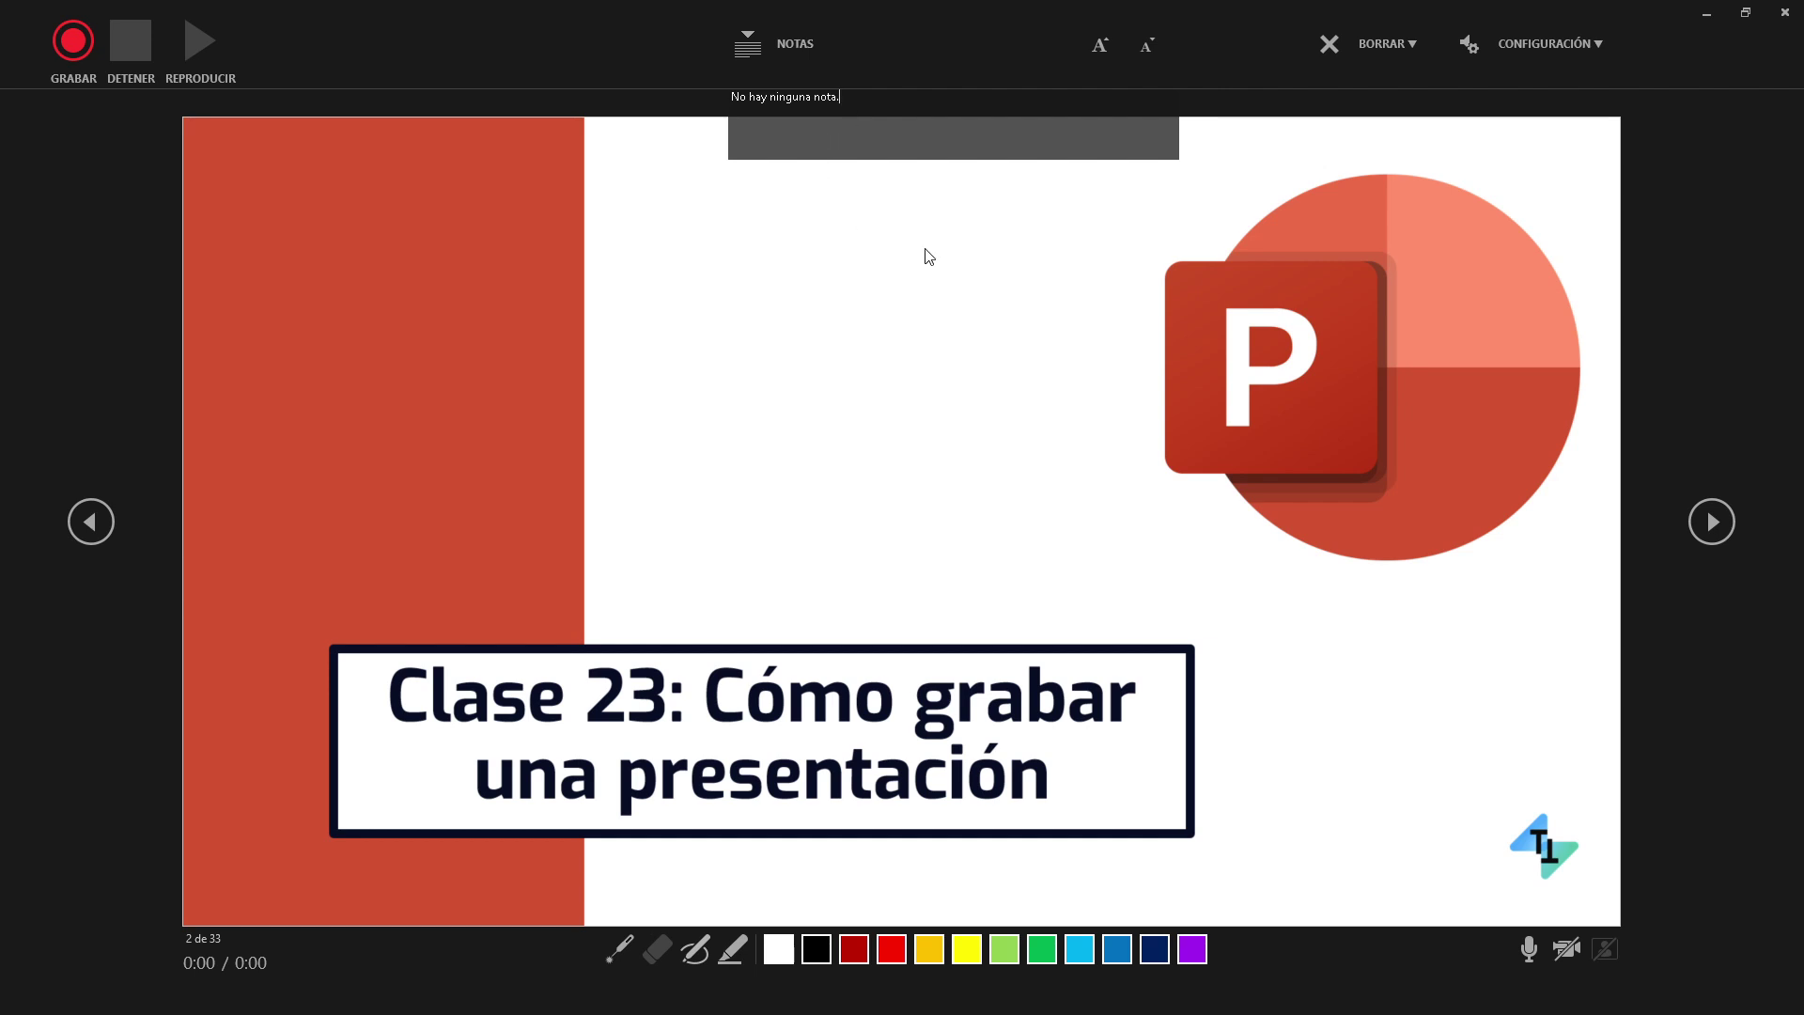
pyautogui.click(951, 291)
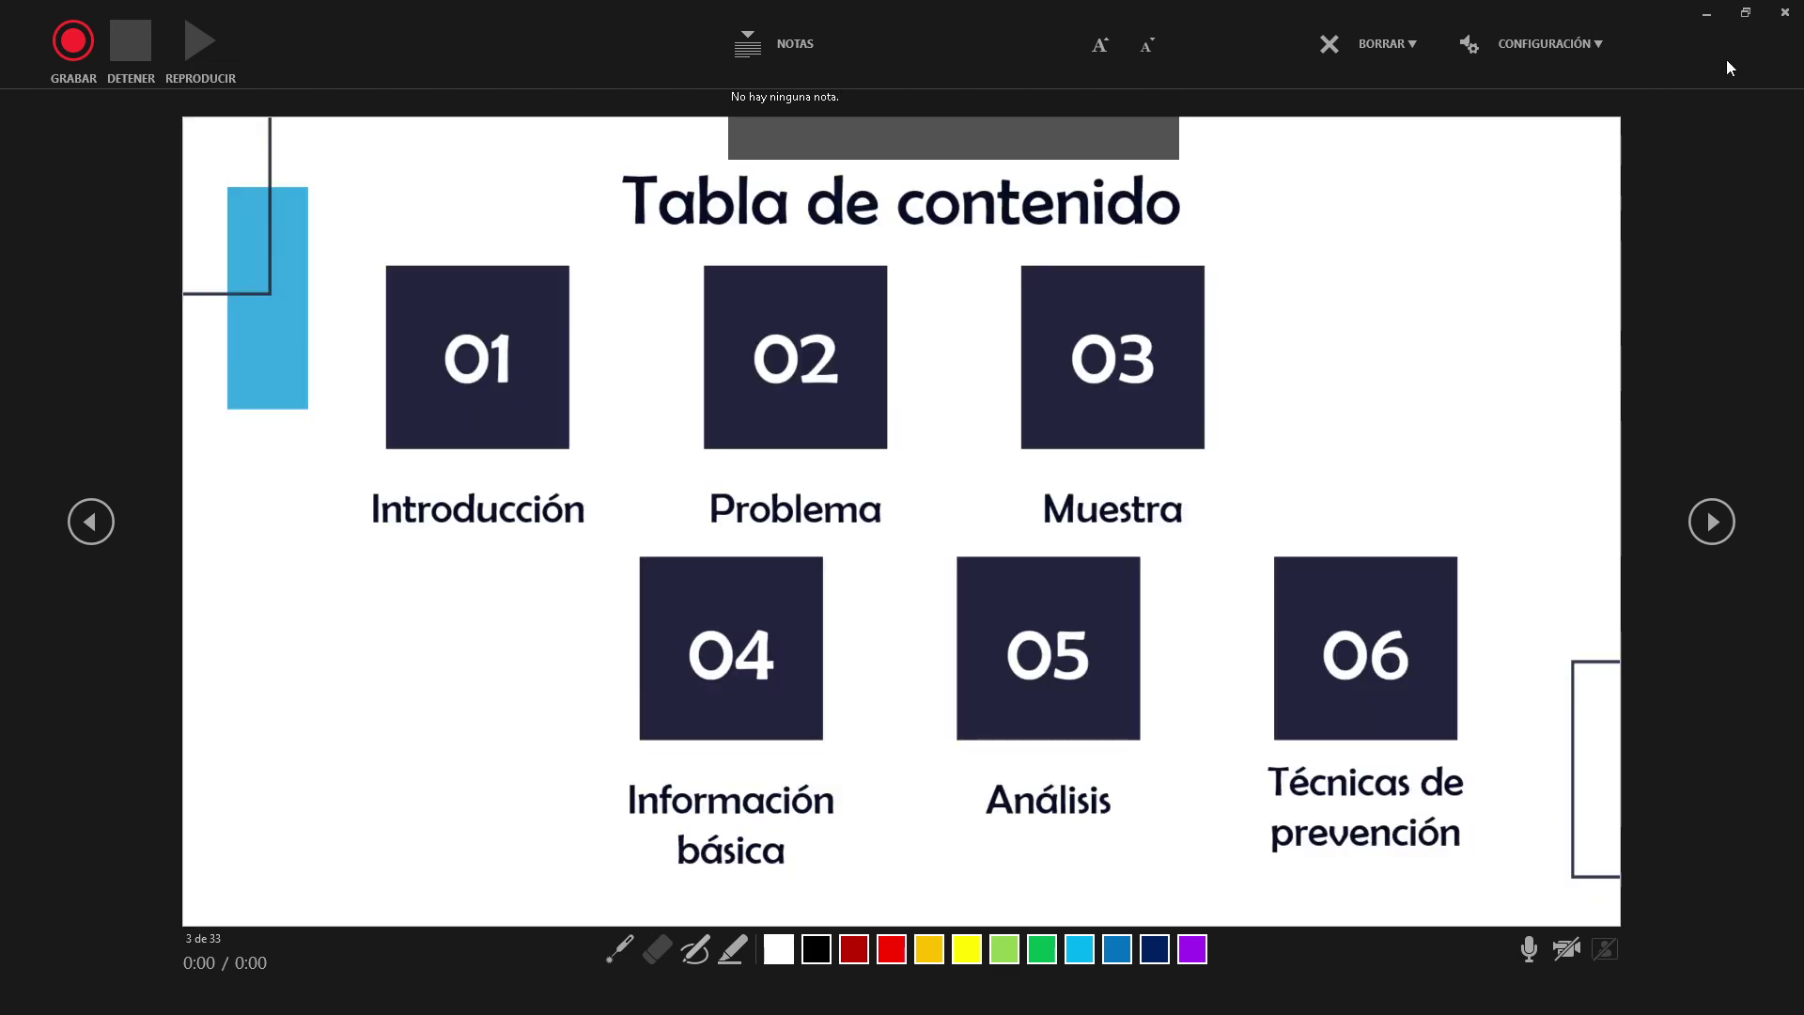
pyautogui.click(1782, 19)
# Type 'Esta es la diapositiva de título' into slide 2's notes pane.
pyautogui.click(212, 325)
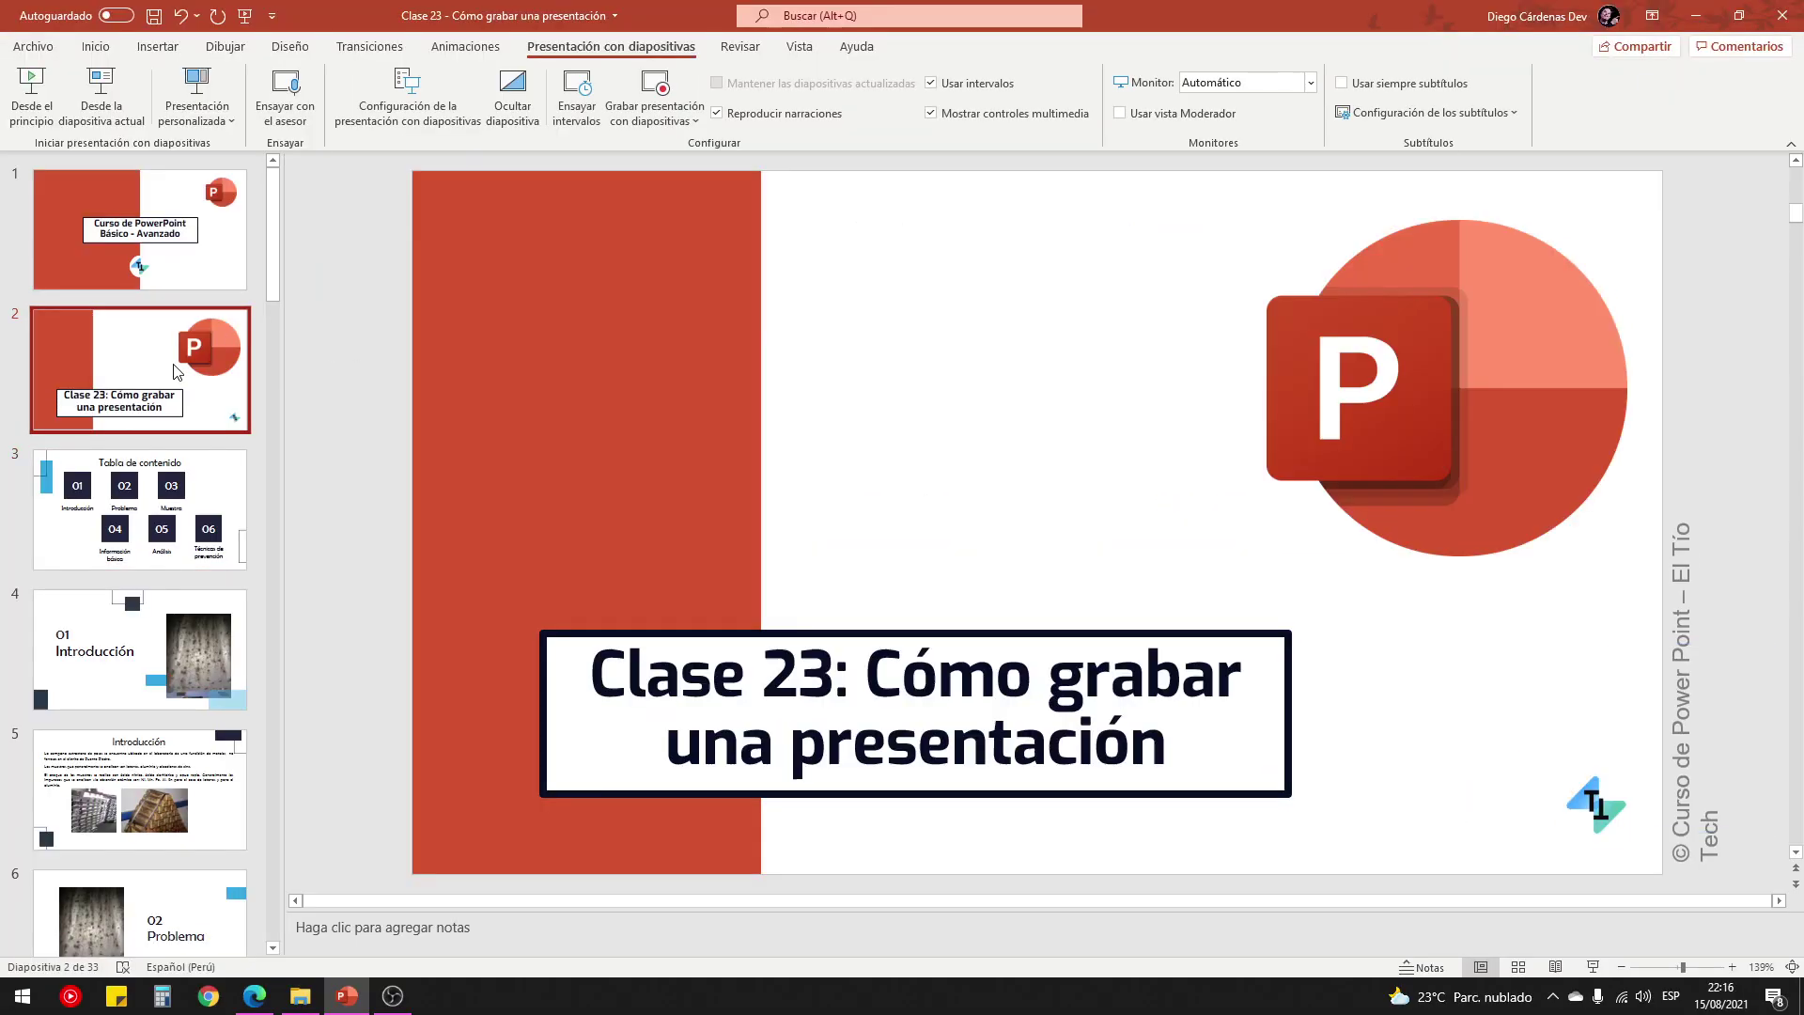
pyautogui.click(425, 928)
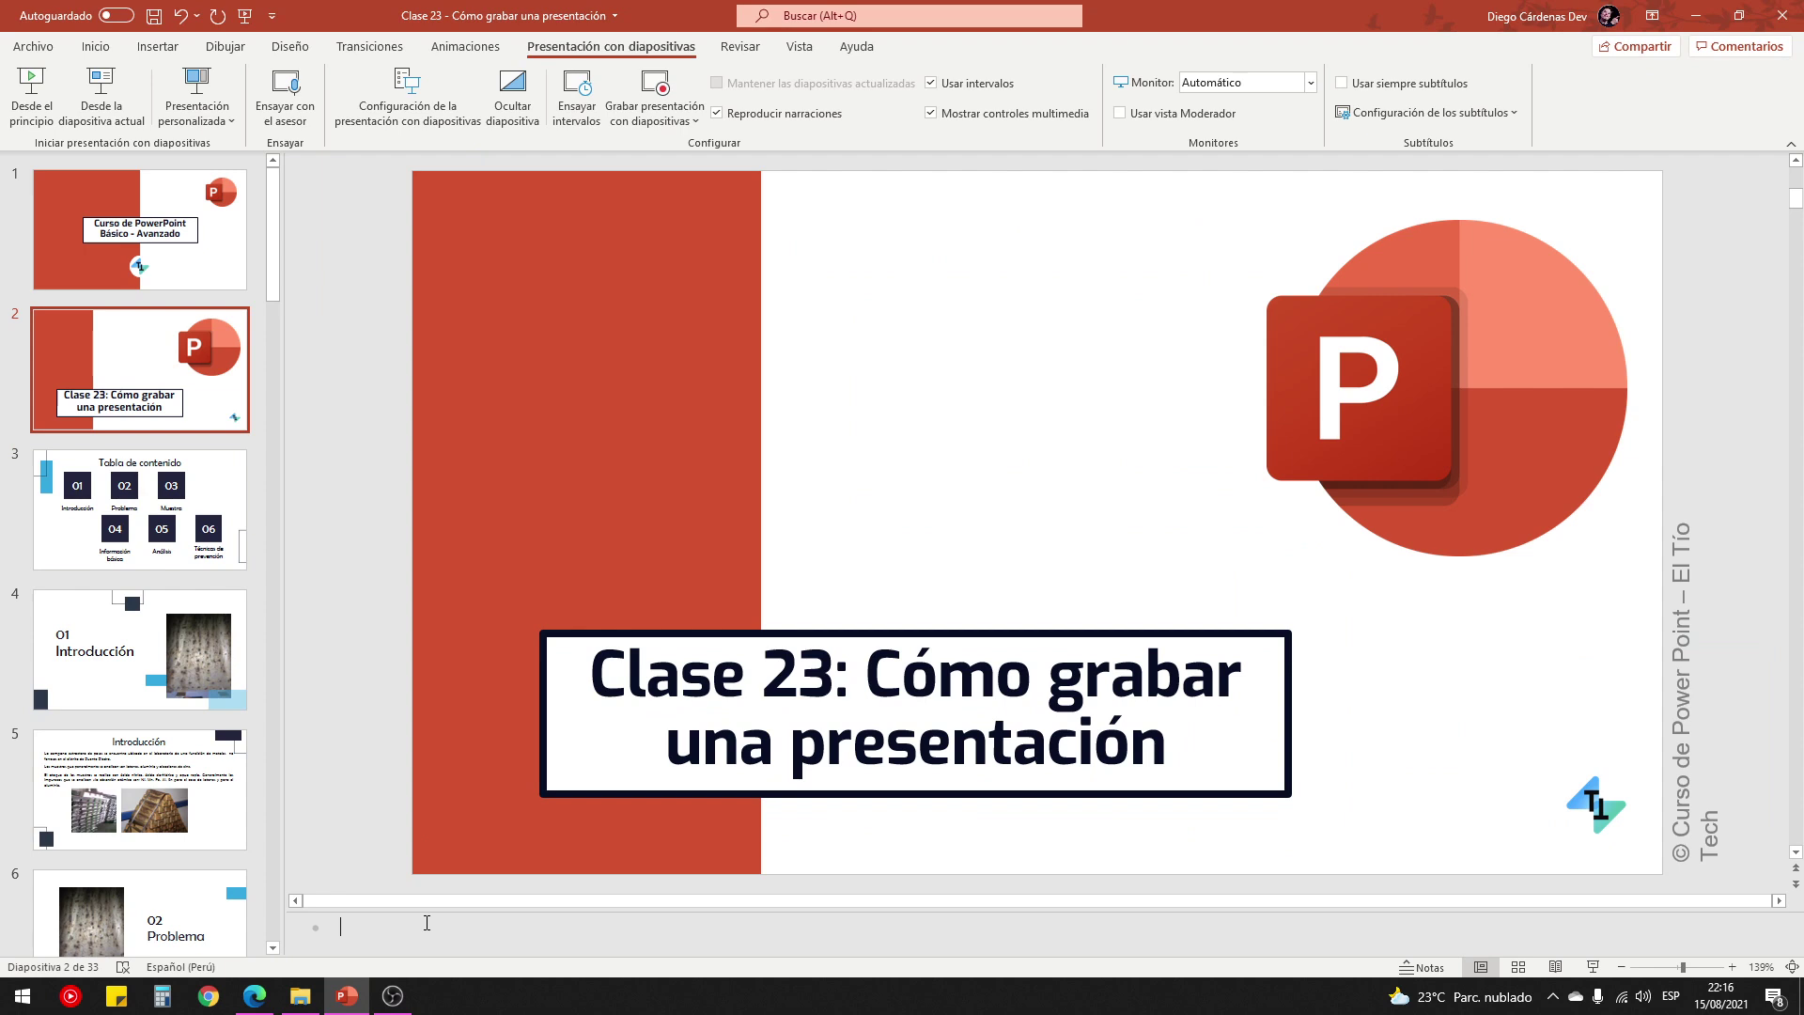
pyautogui.write('Esta es ')
pyautogui.write('la diapositiva de')
pyautogui.write(' título')
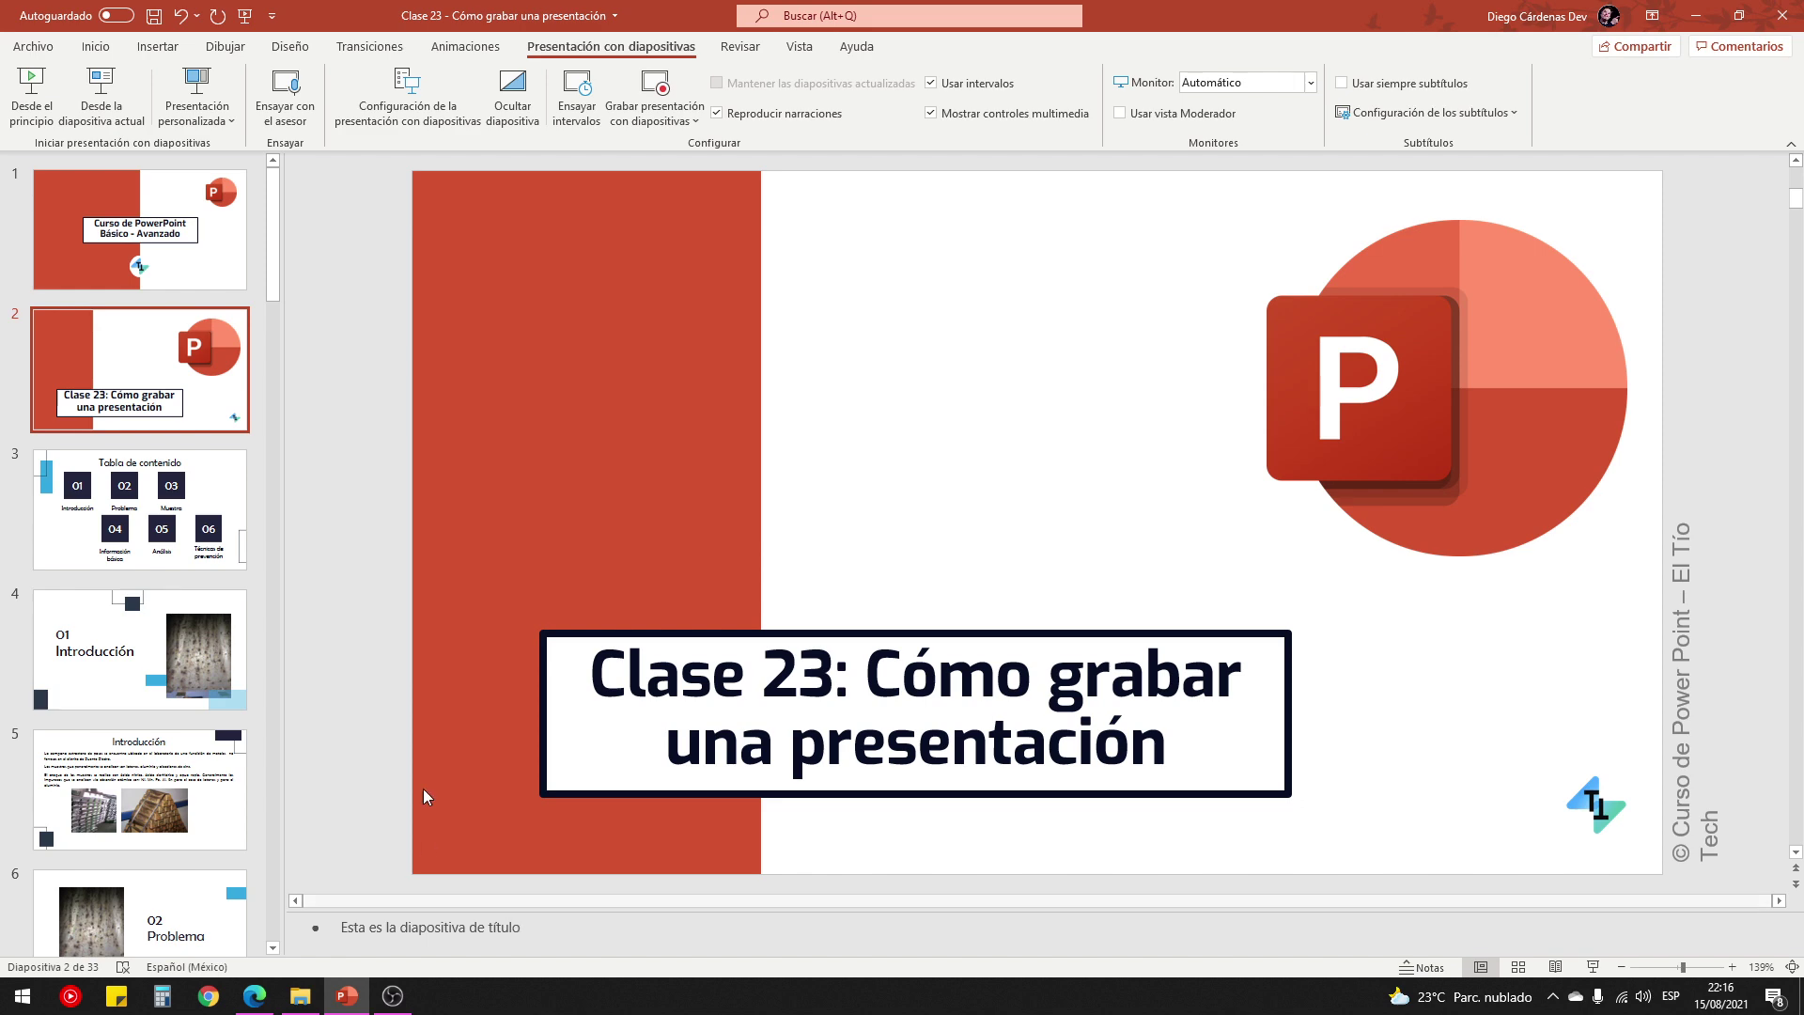
# Reopen the recording view on slide 2, enlarge then shrink the notes text, and hide the notes.
pyautogui.click(663, 81)
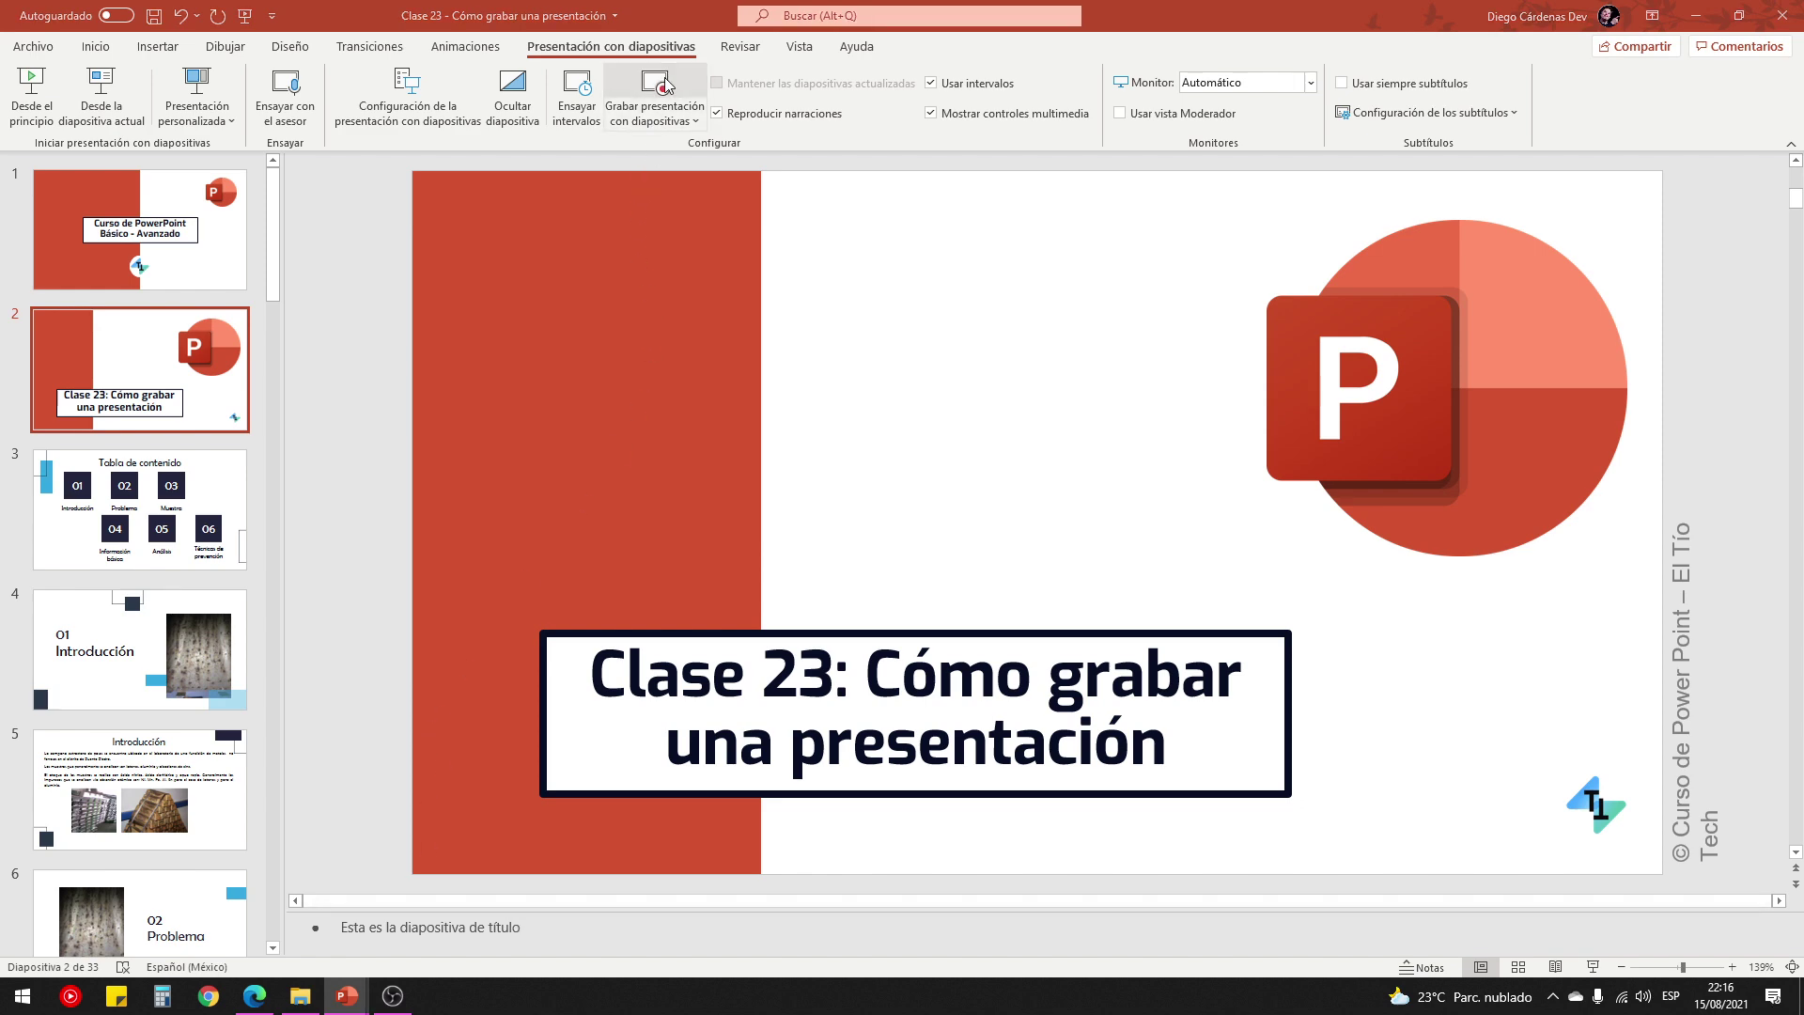
pyautogui.click(778, 54)
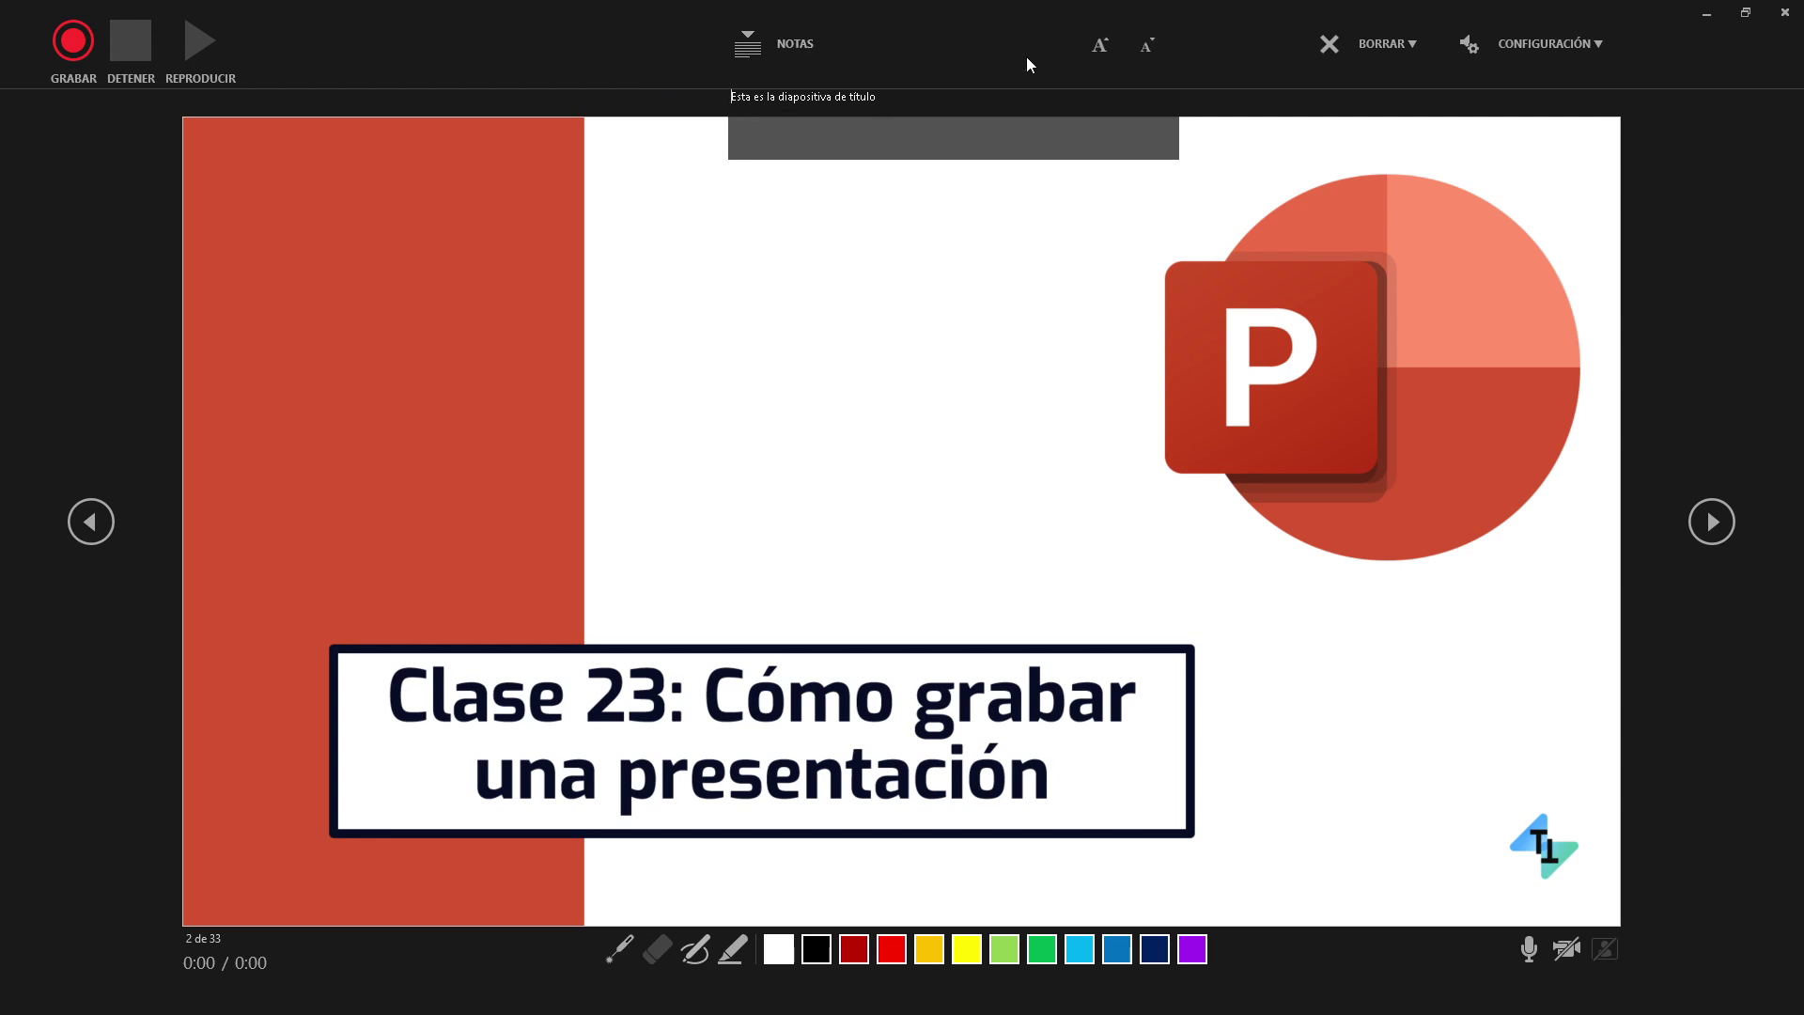
pyautogui.click(1101, 47)
pyautogui.click(1101, 47)
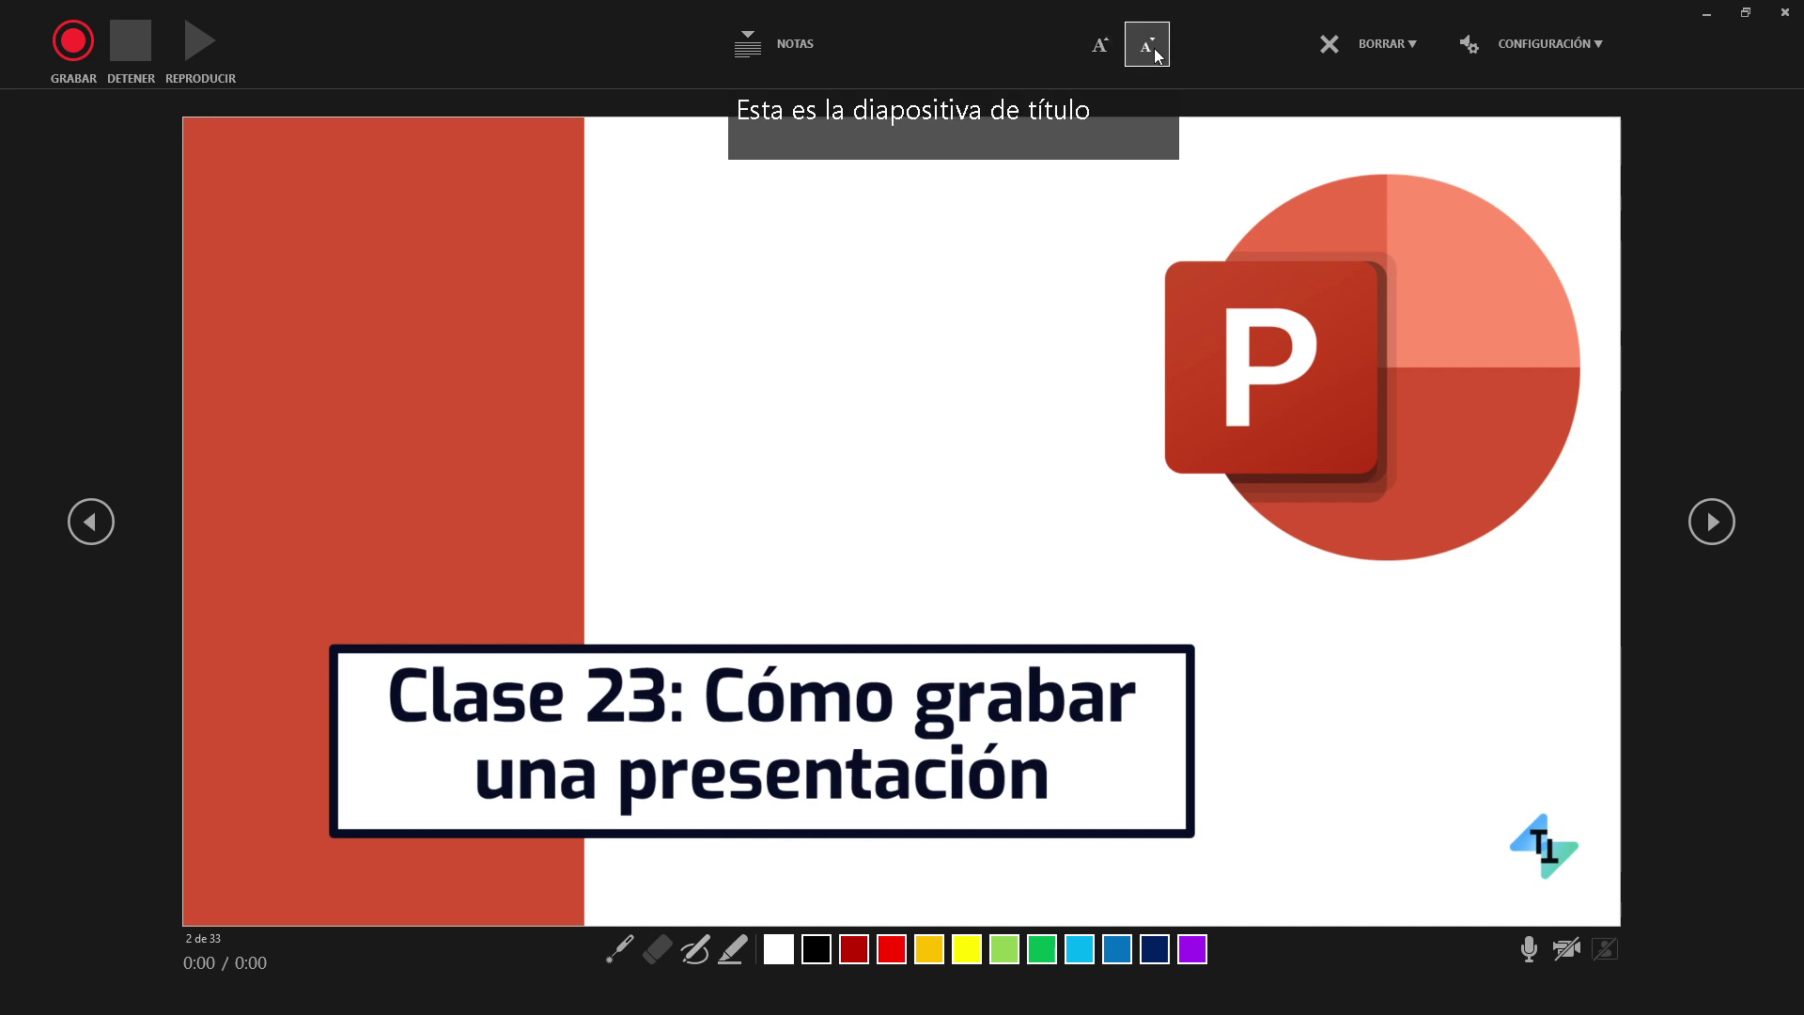
pyautogui.click(1147, 45)
pyautogui.click(1148, 45)
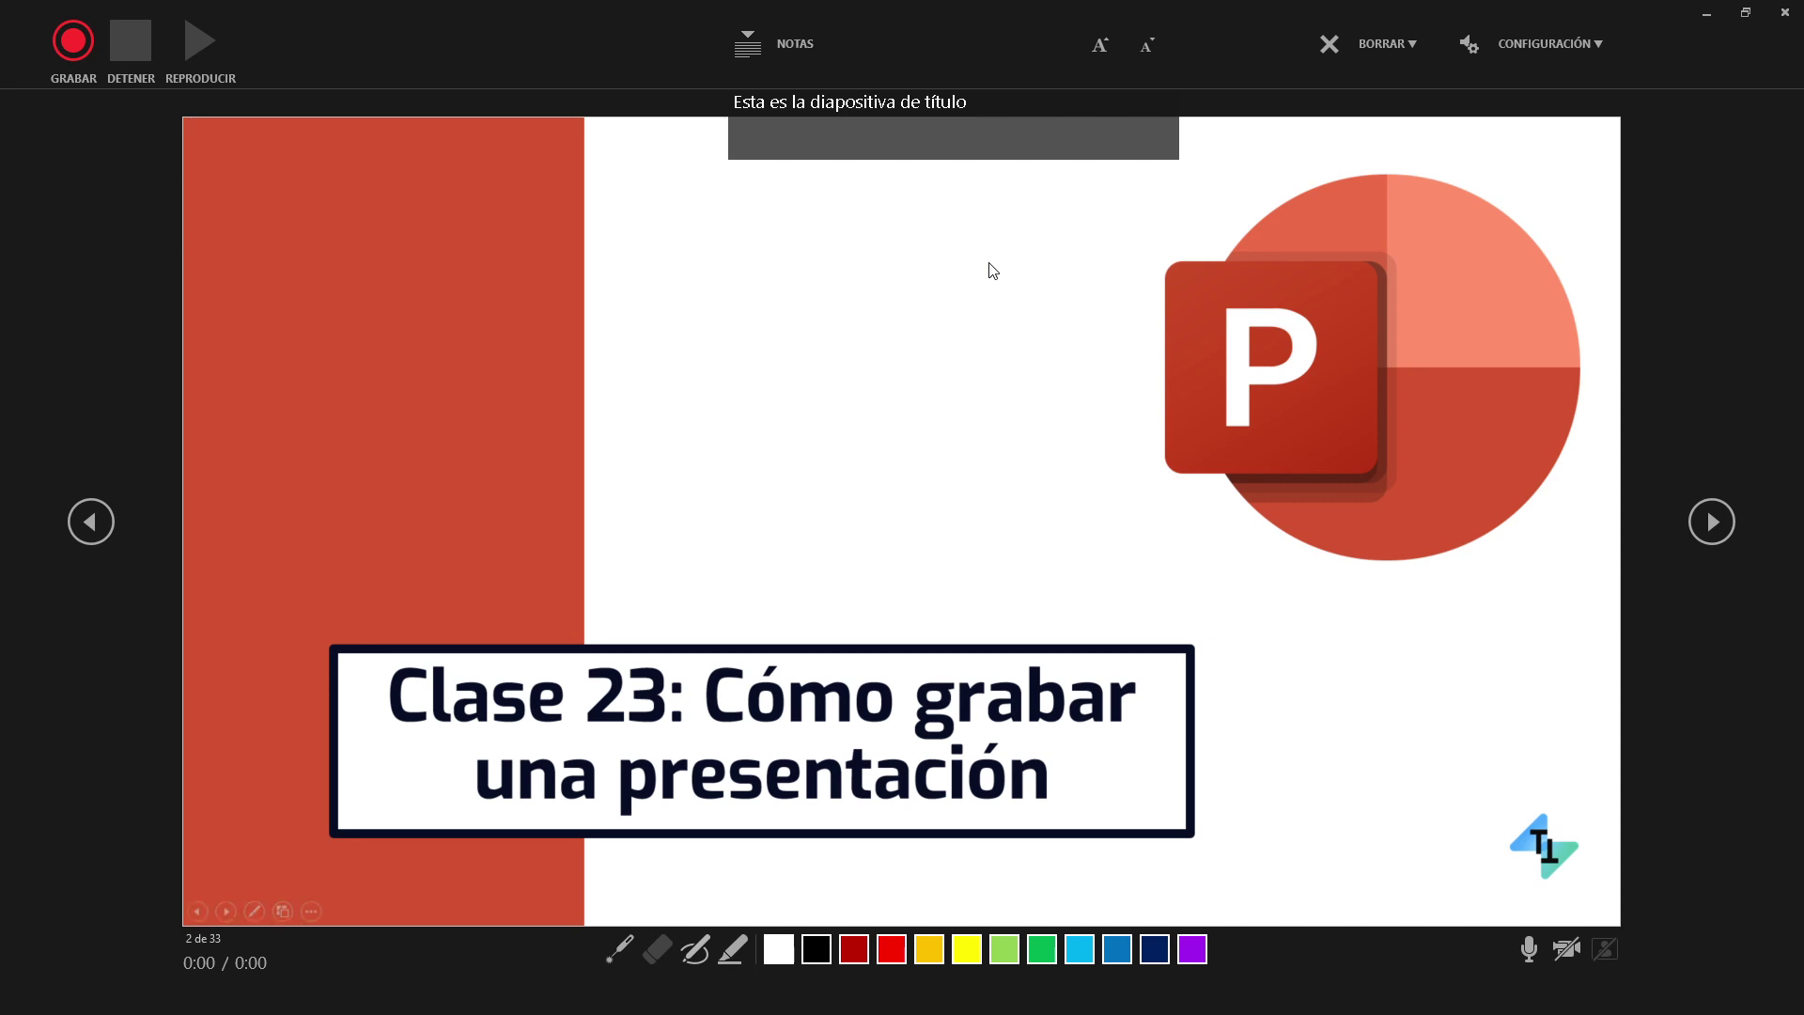
pyautogui.moveTo(988, 104); pyautogui.dragTo(735, 101)
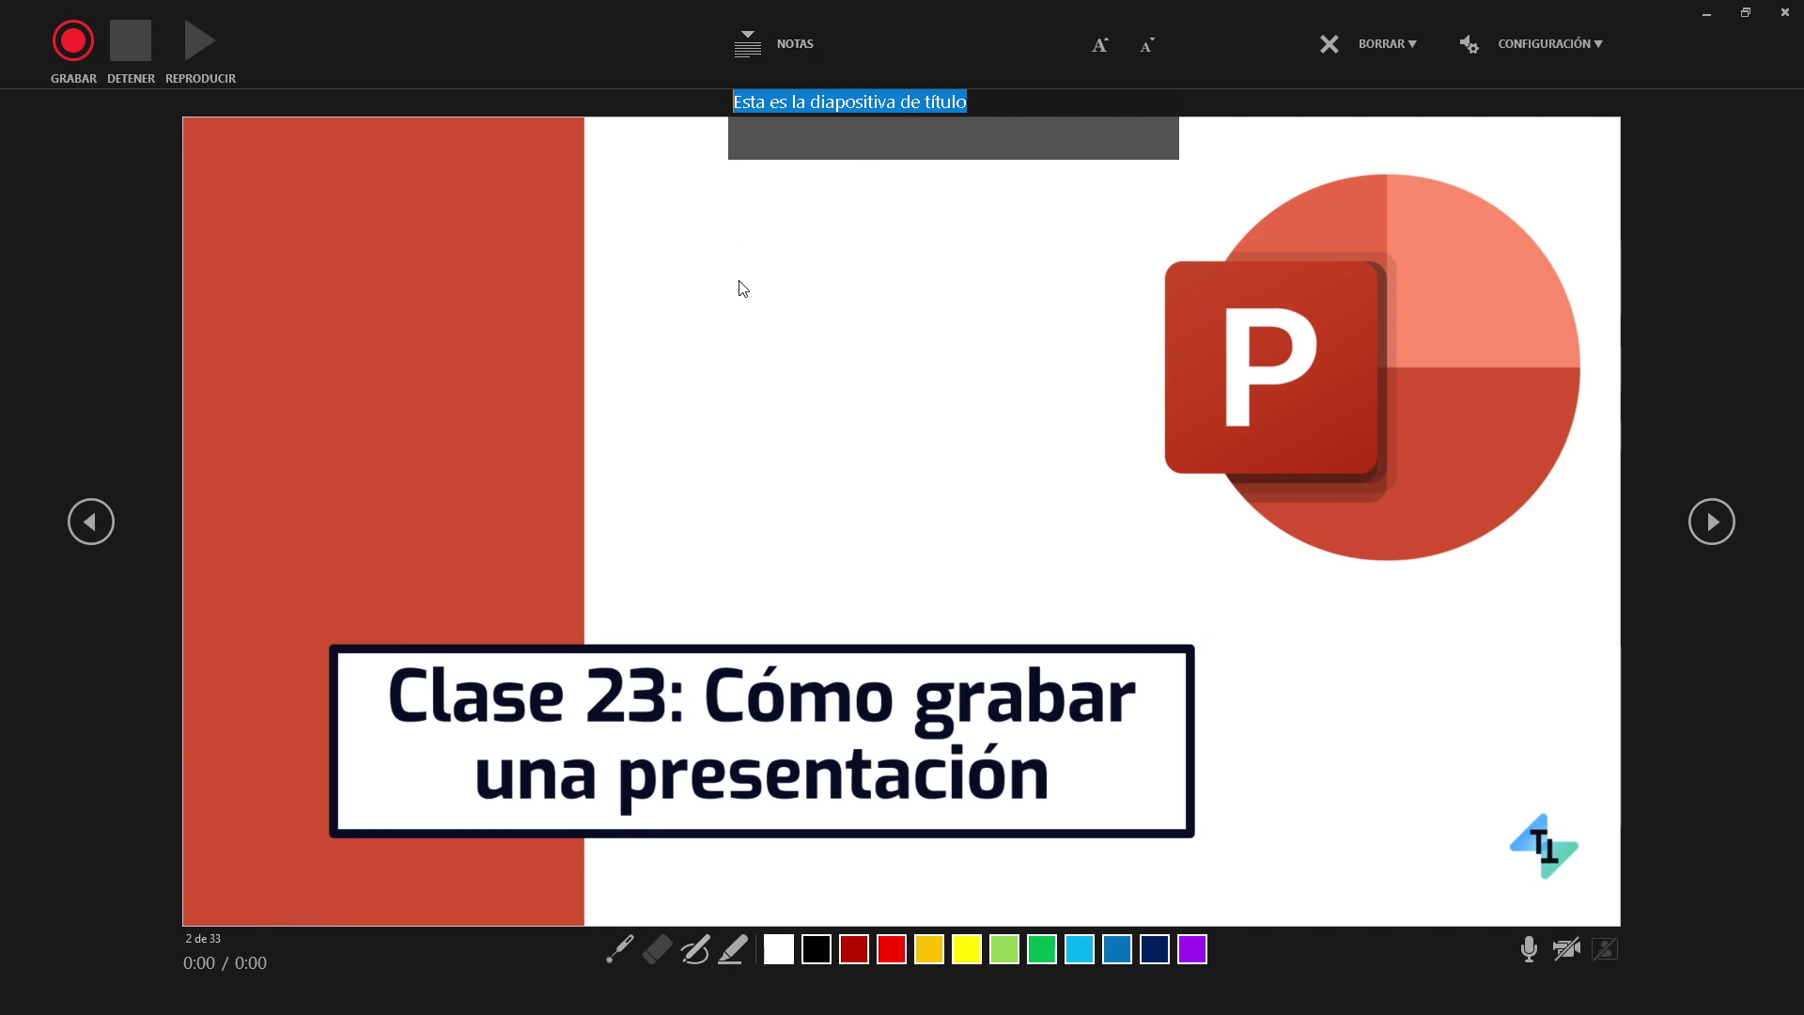
pyautogui.click(765, 58)
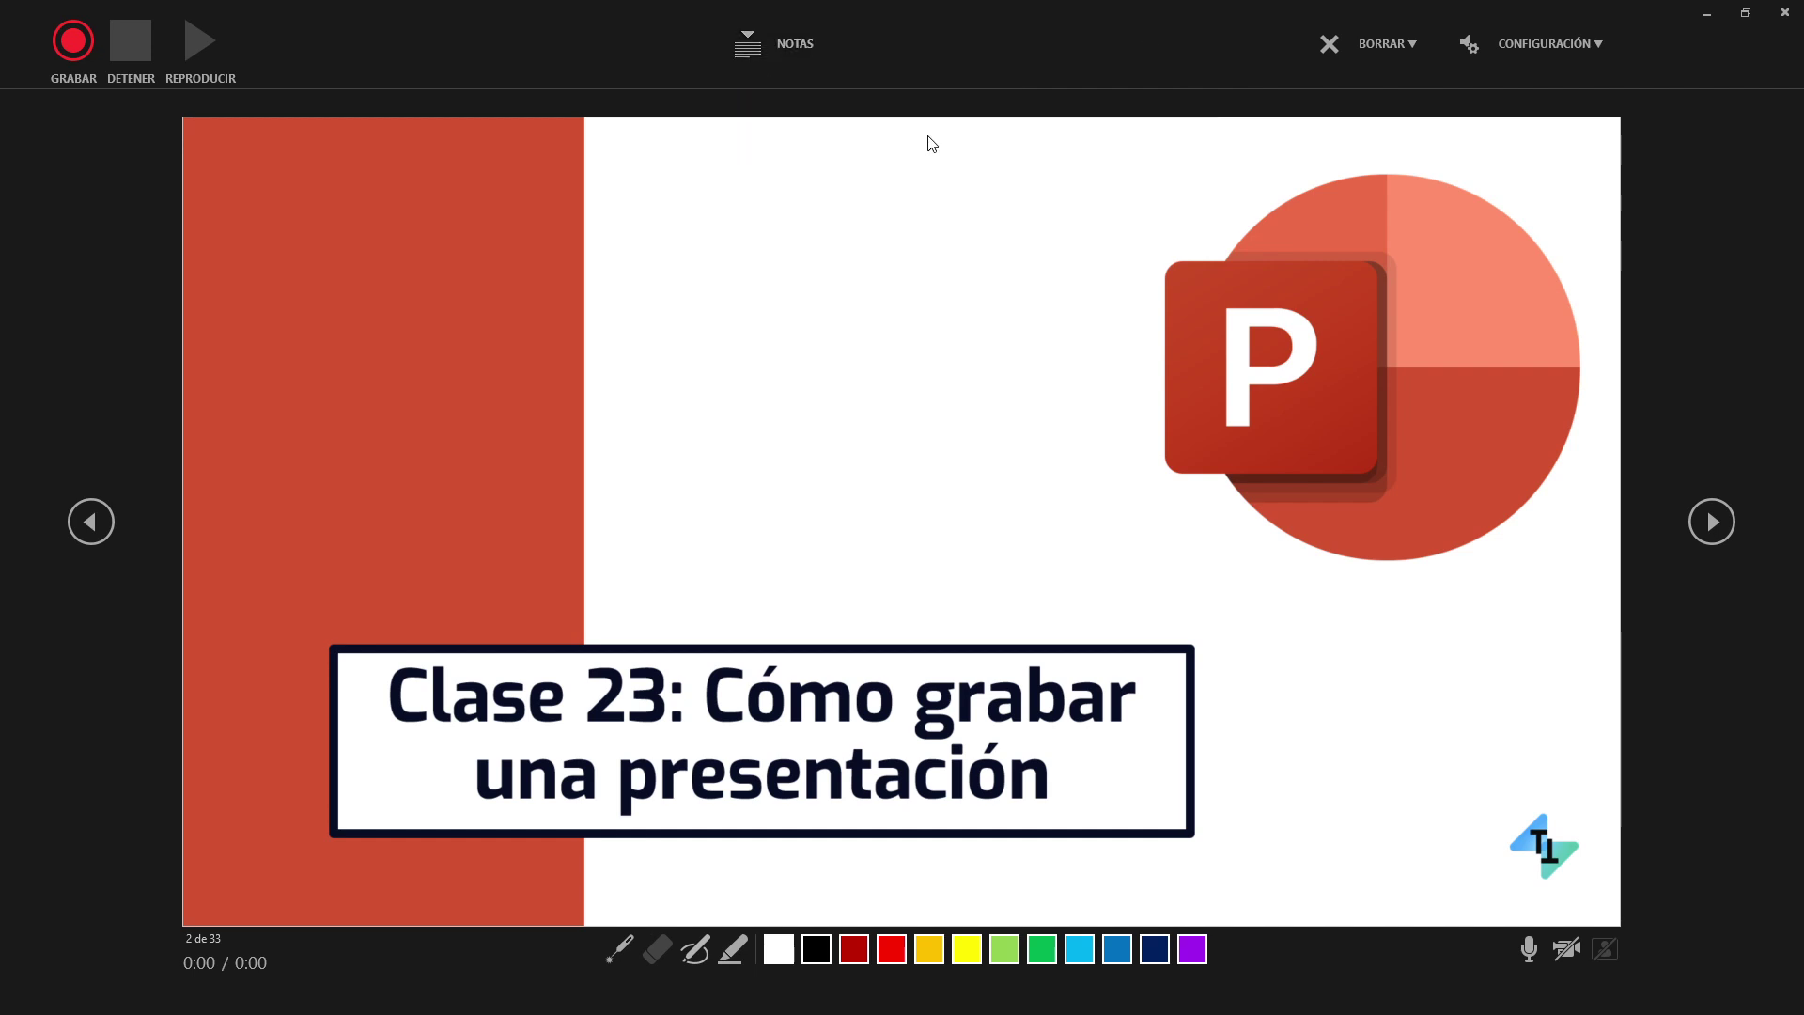
pyautogui.click(1353, 45)
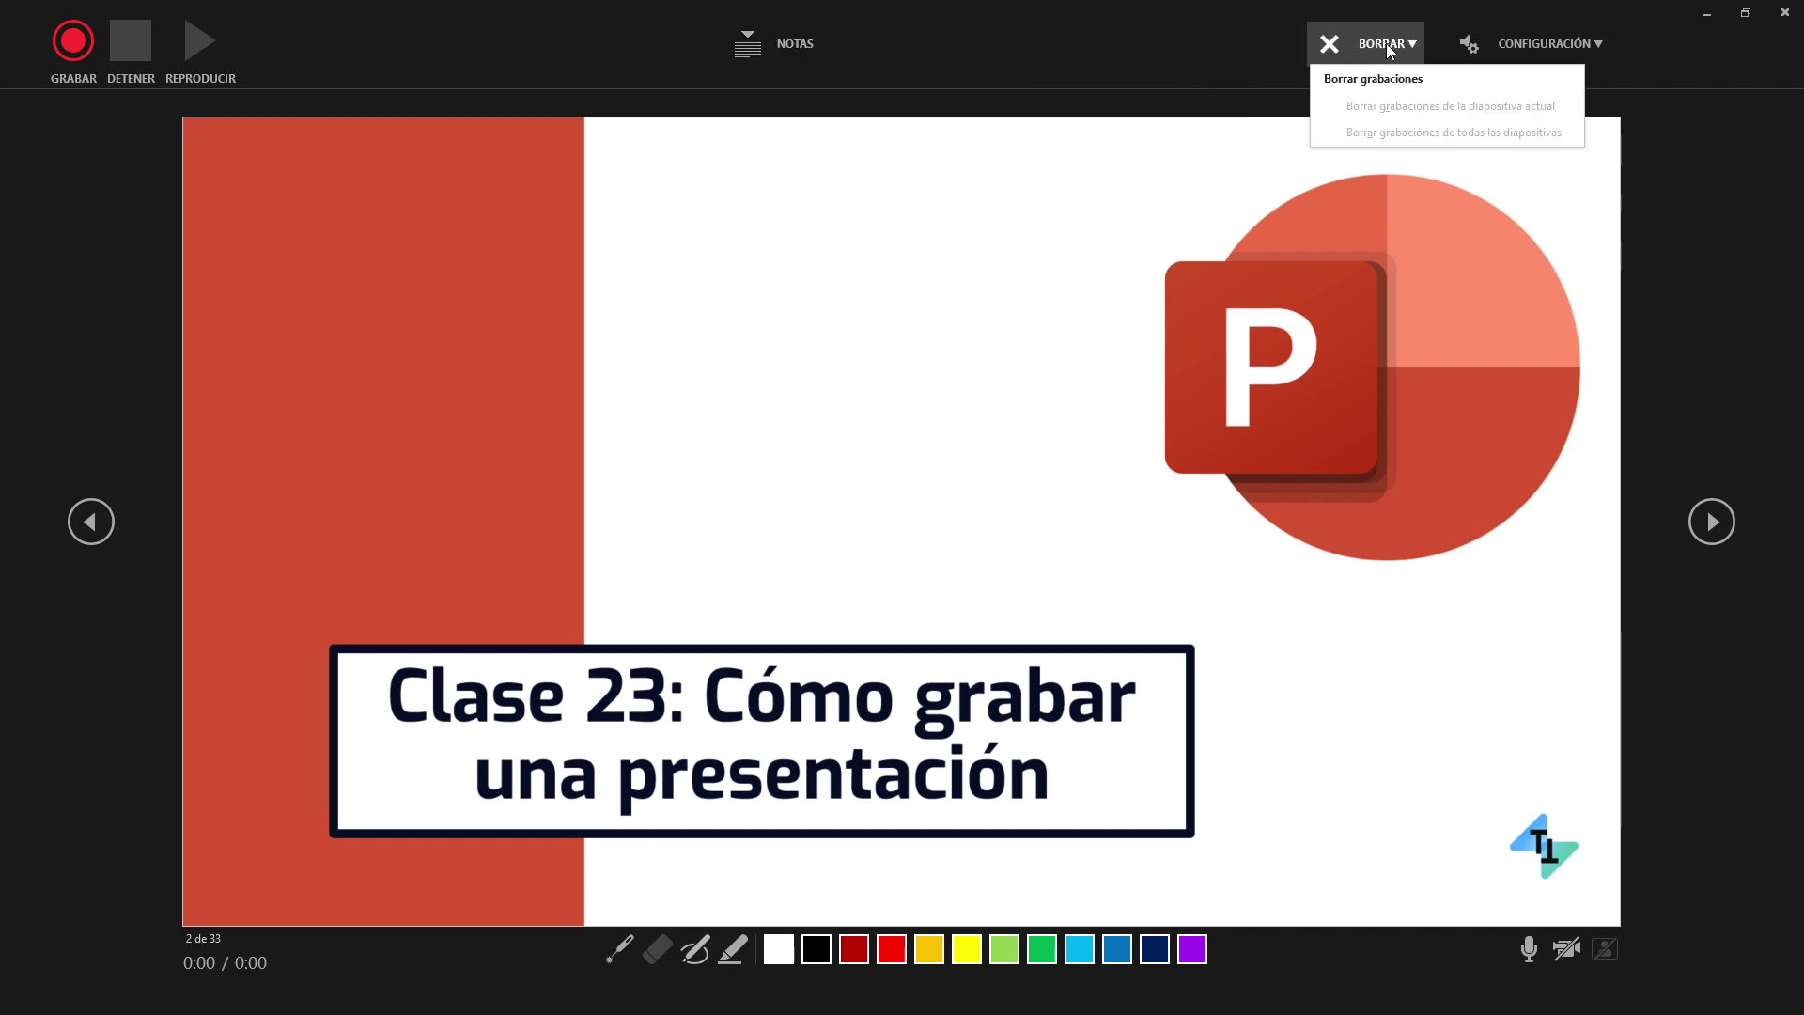
pyautogui.click(1316, 67)
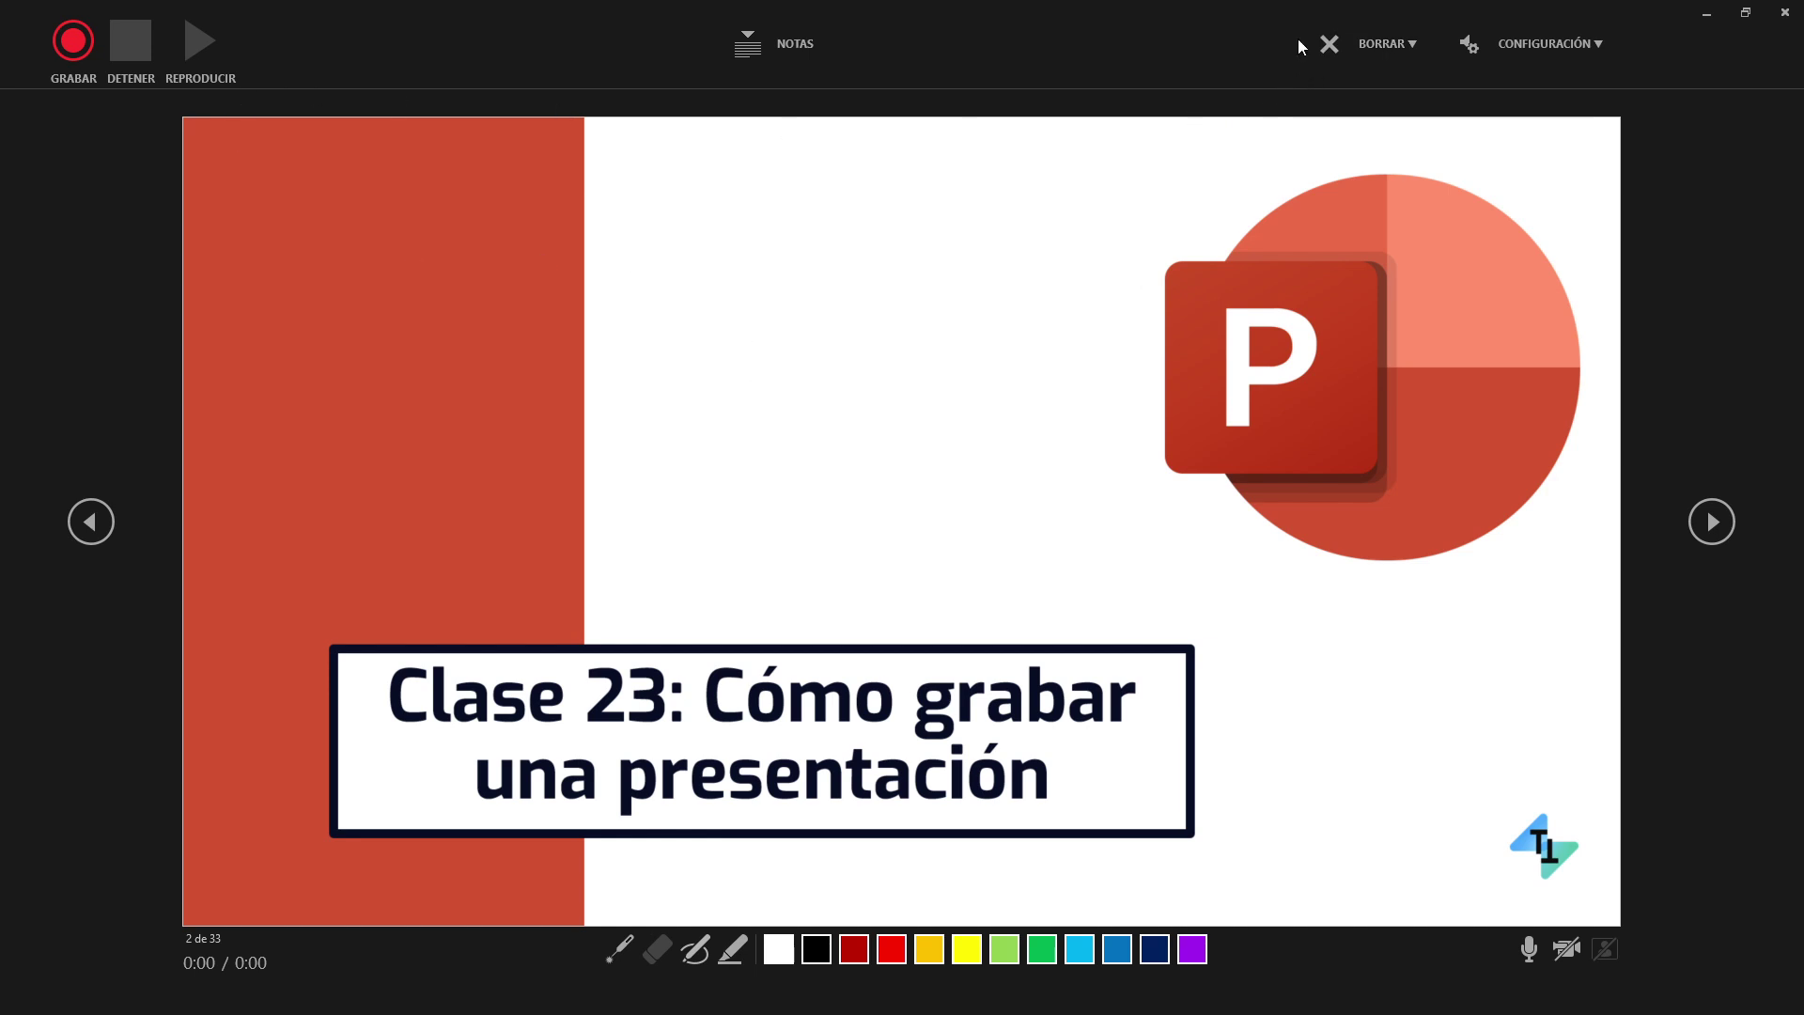
pyautogui.click(1357, 47)
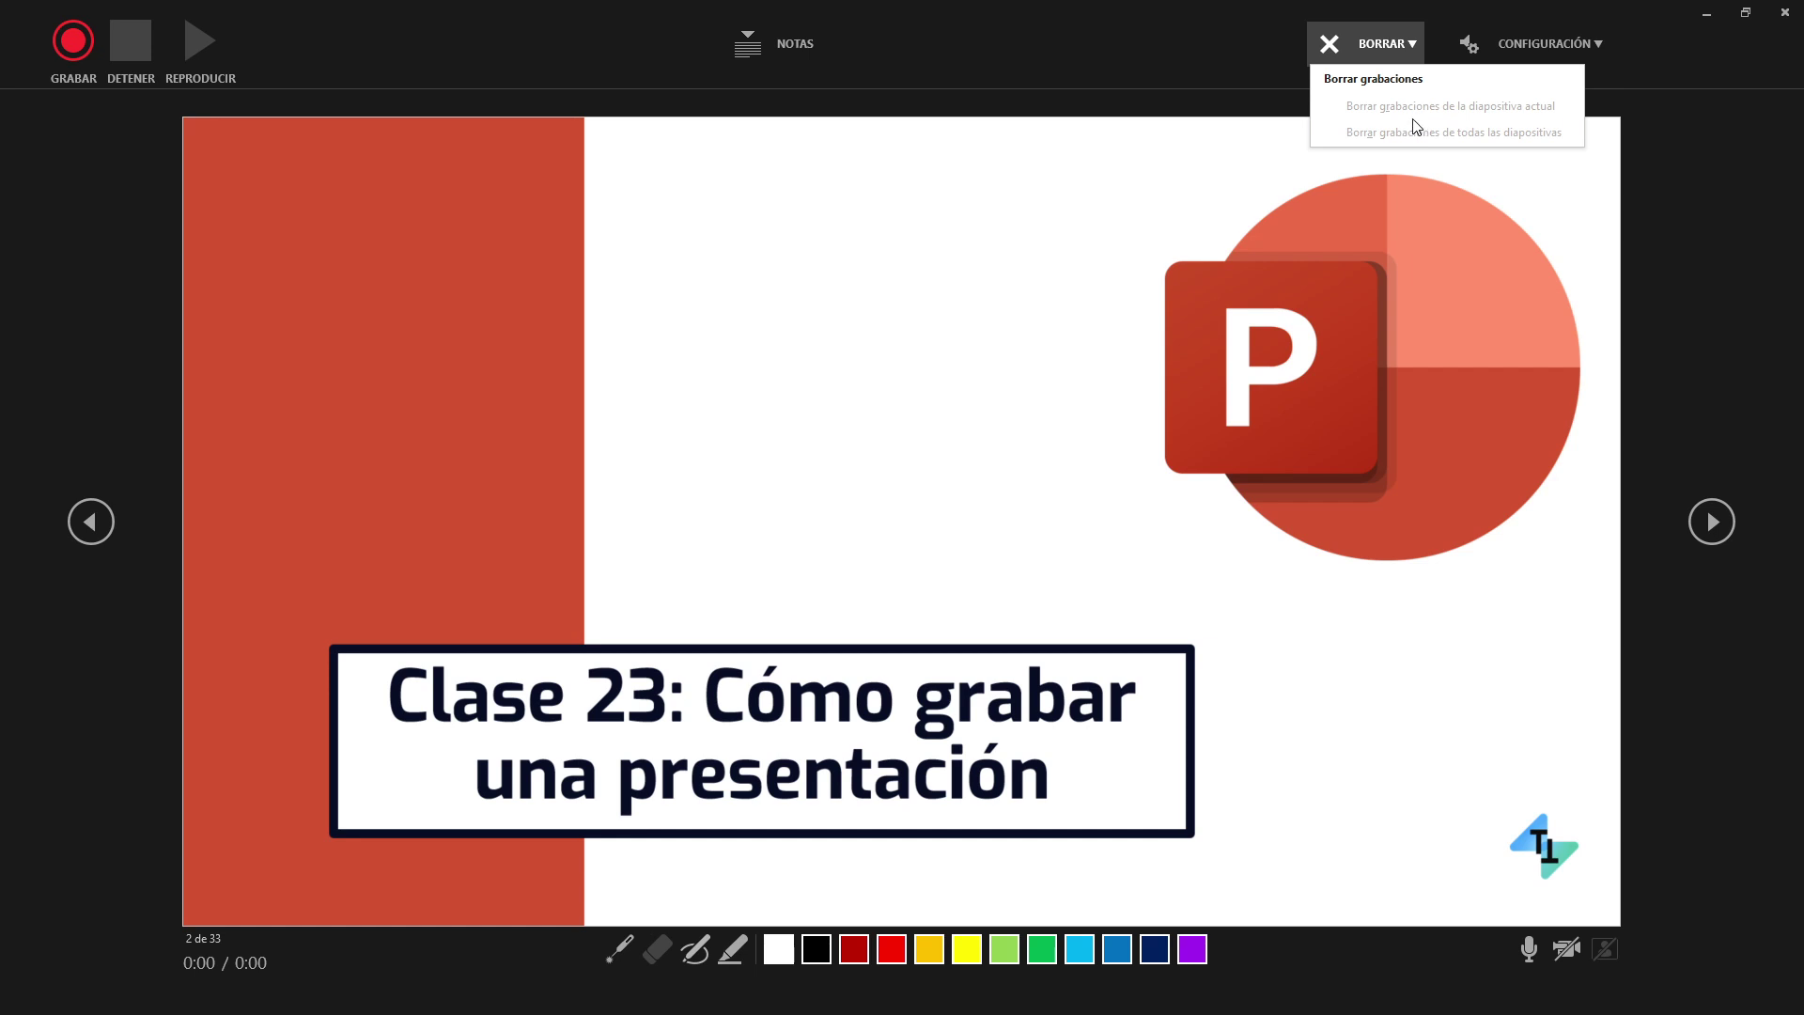
pyautogui.click(1593, 47)
pyautogui.click(1547, 45)
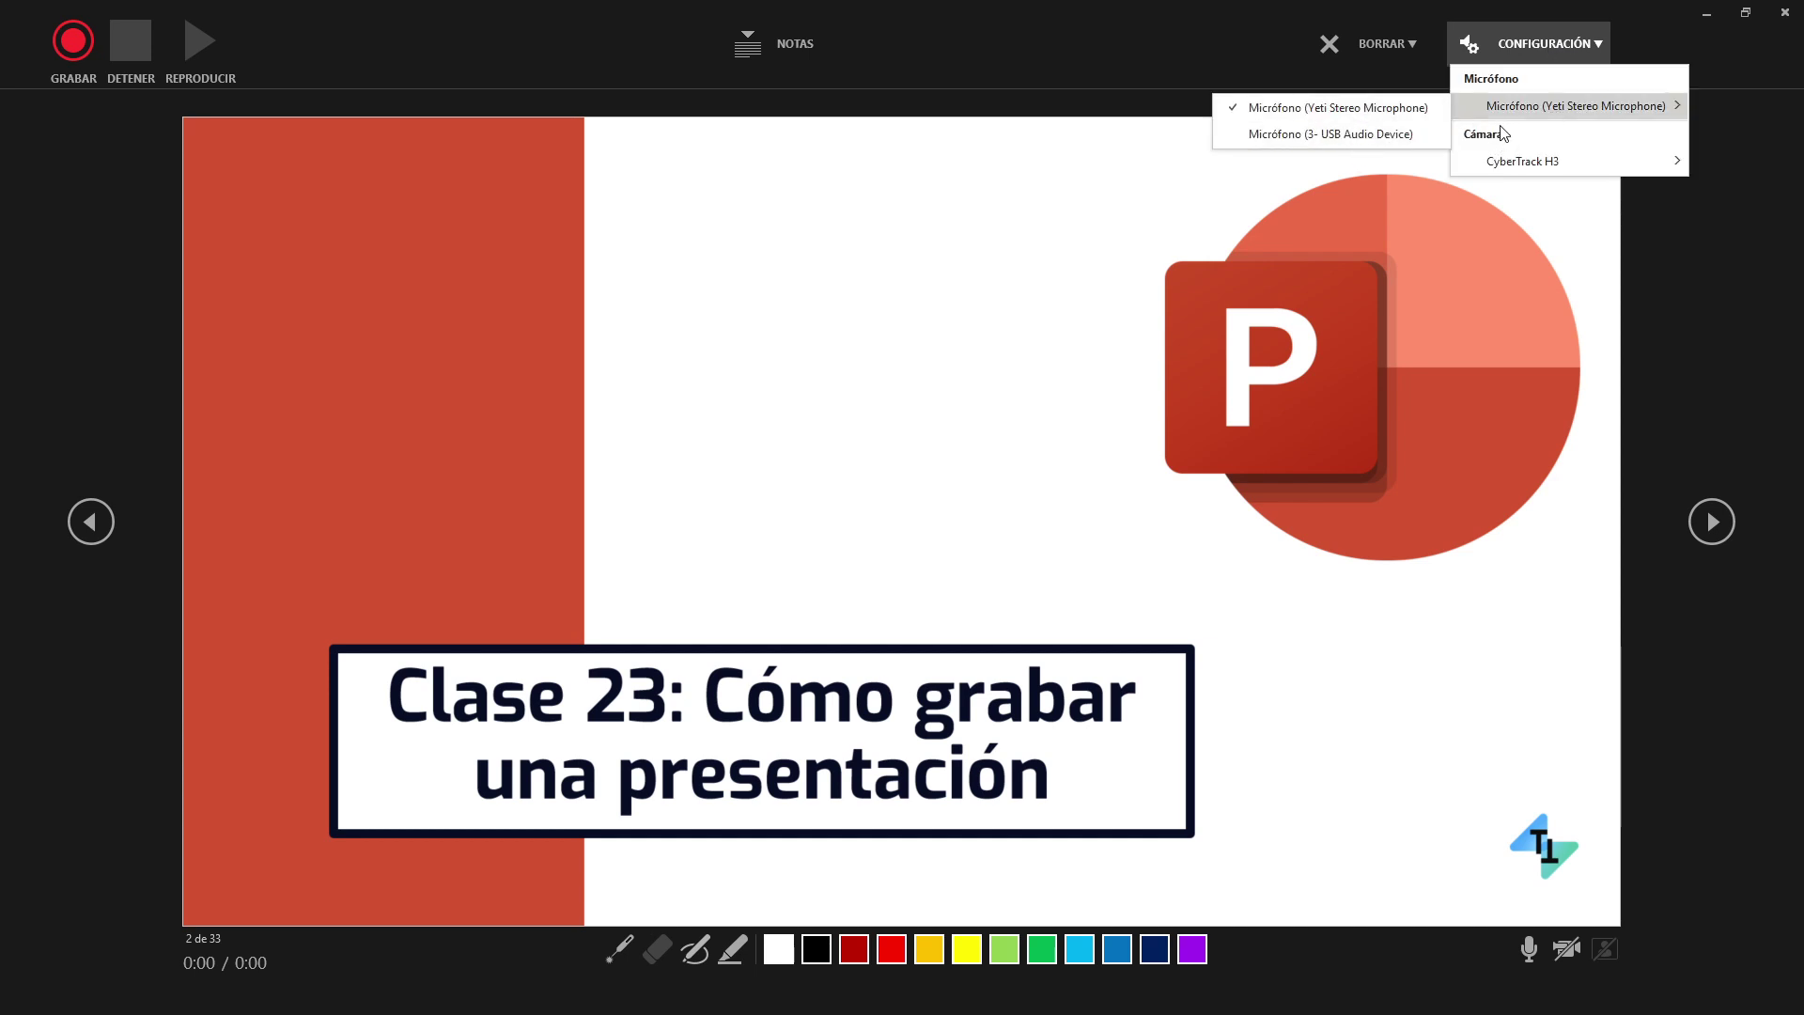
pyautogui.moveTo(1523, 160)
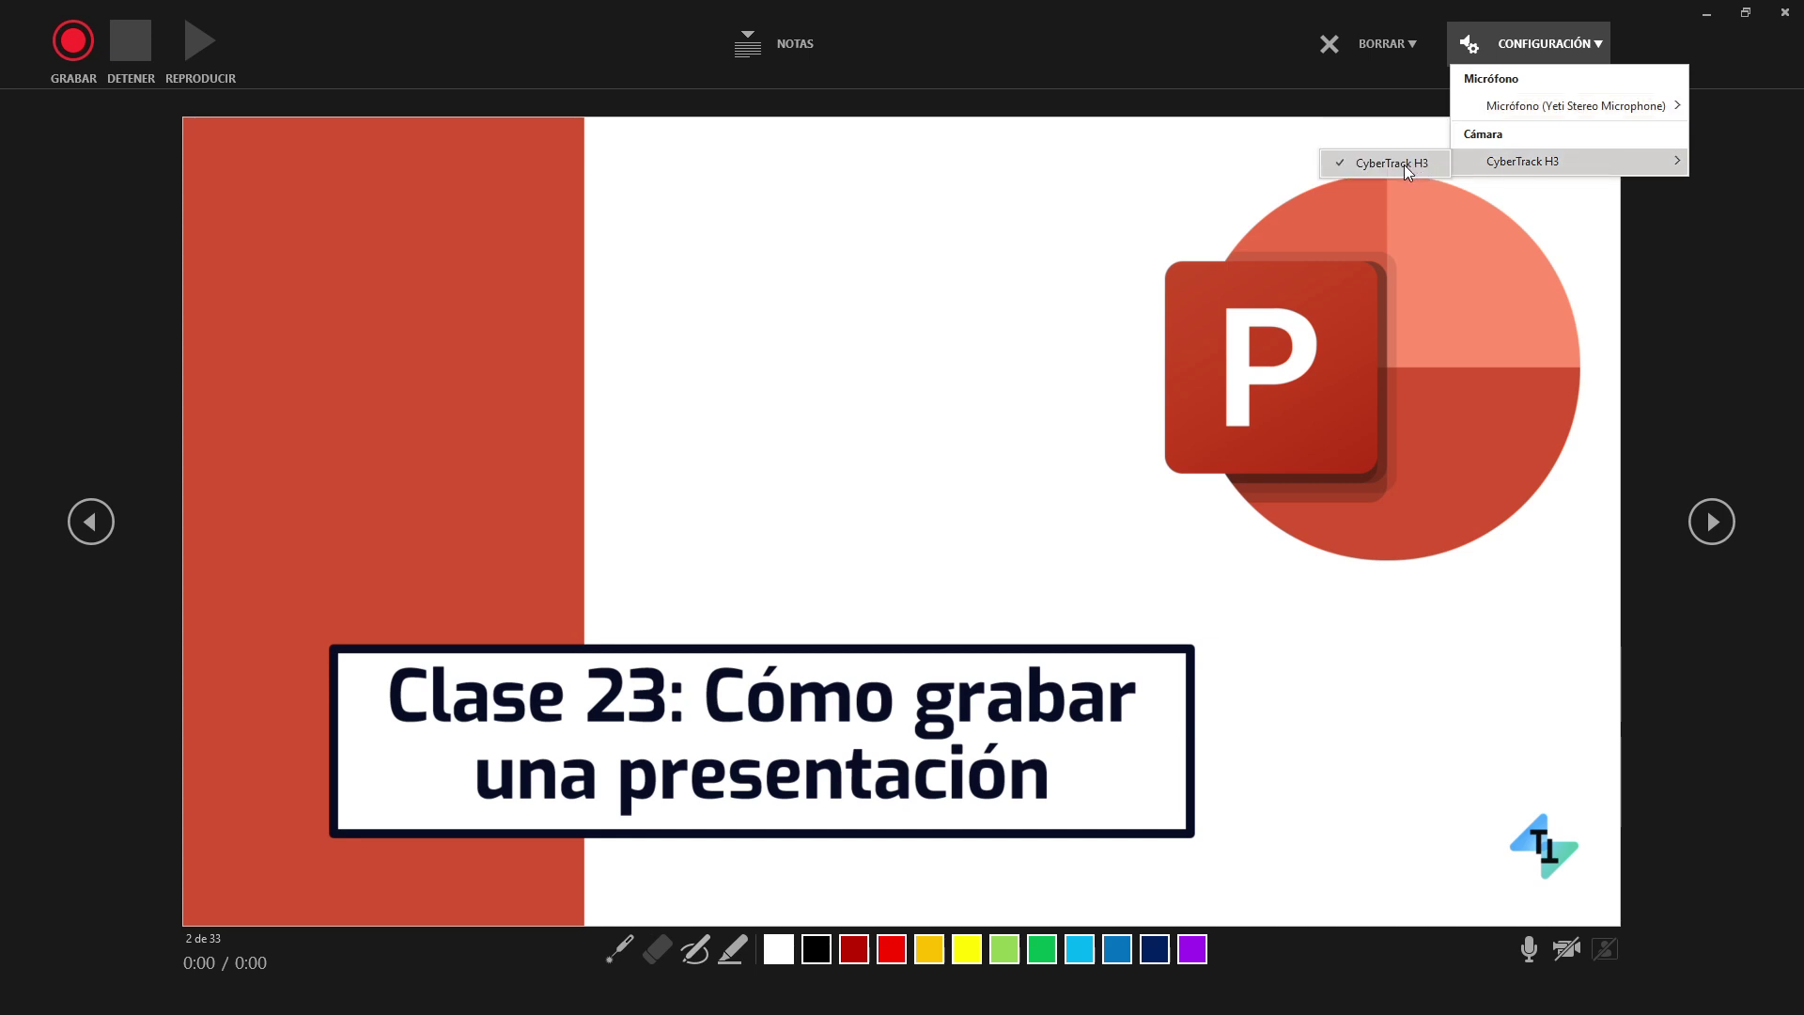
pyautogui.click(1342, 166)
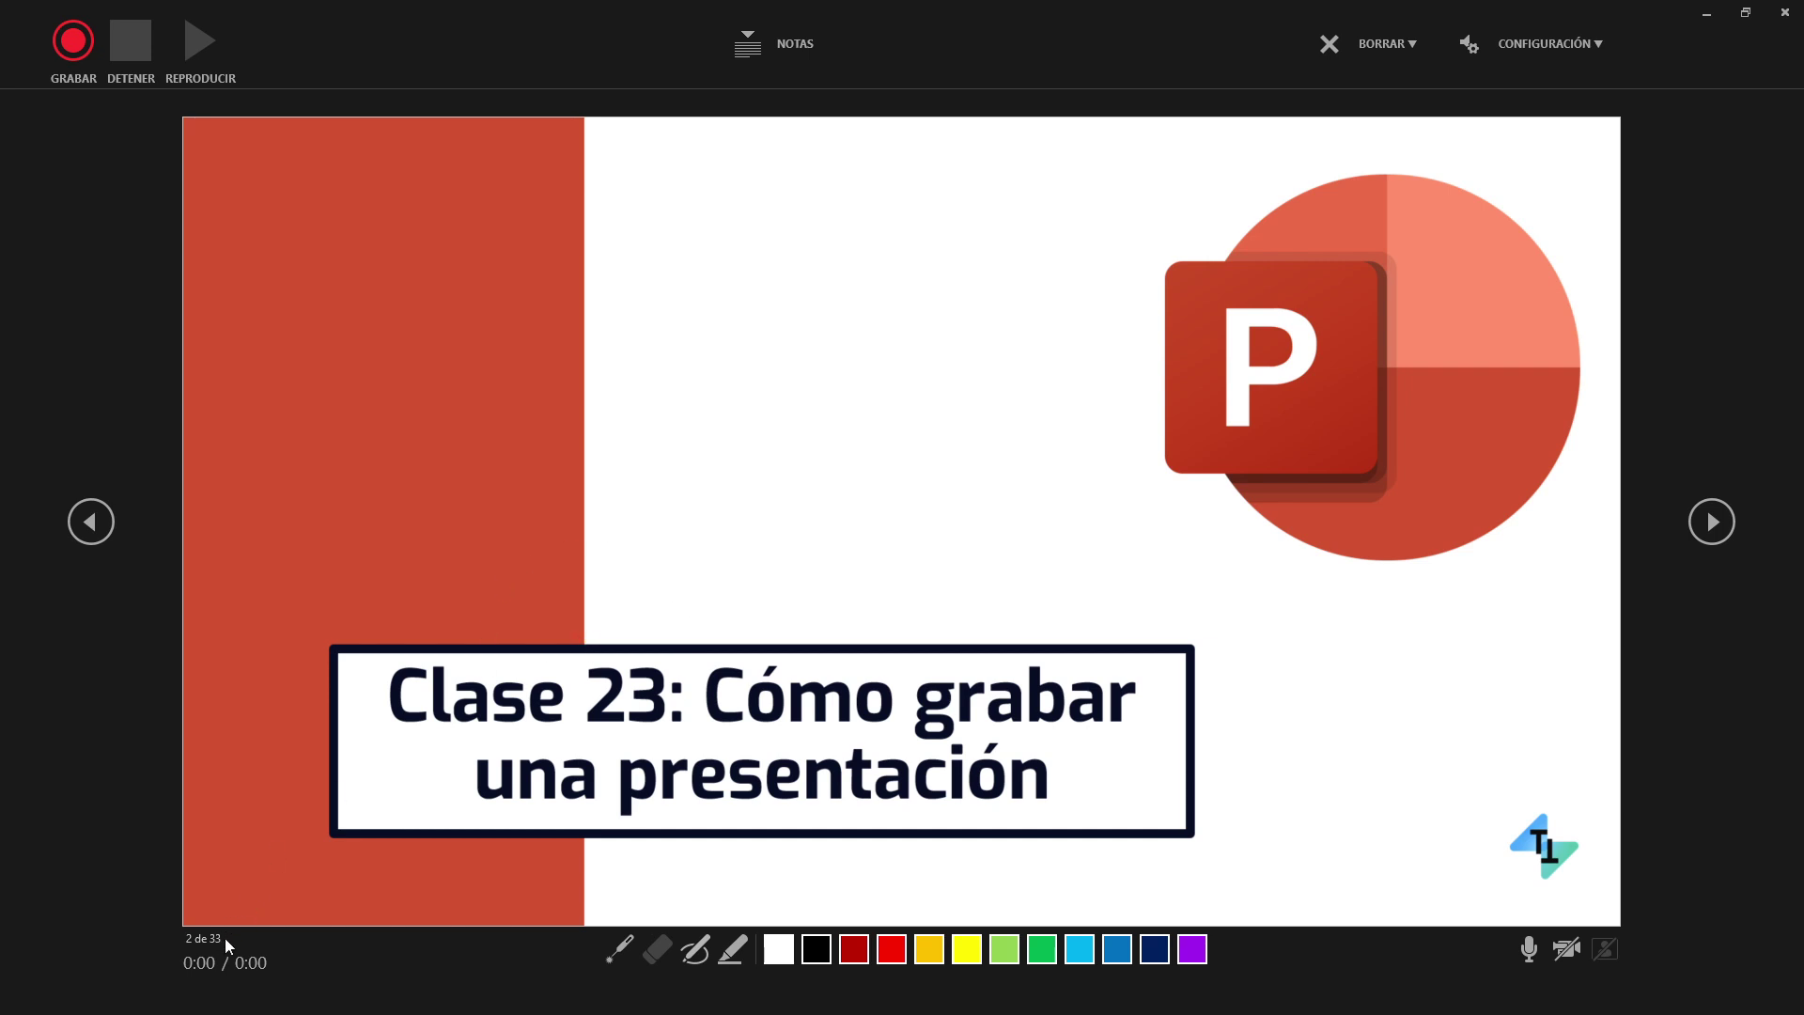
pyautogui.click(1712, 522)
pyautogui.click(1712, 522)
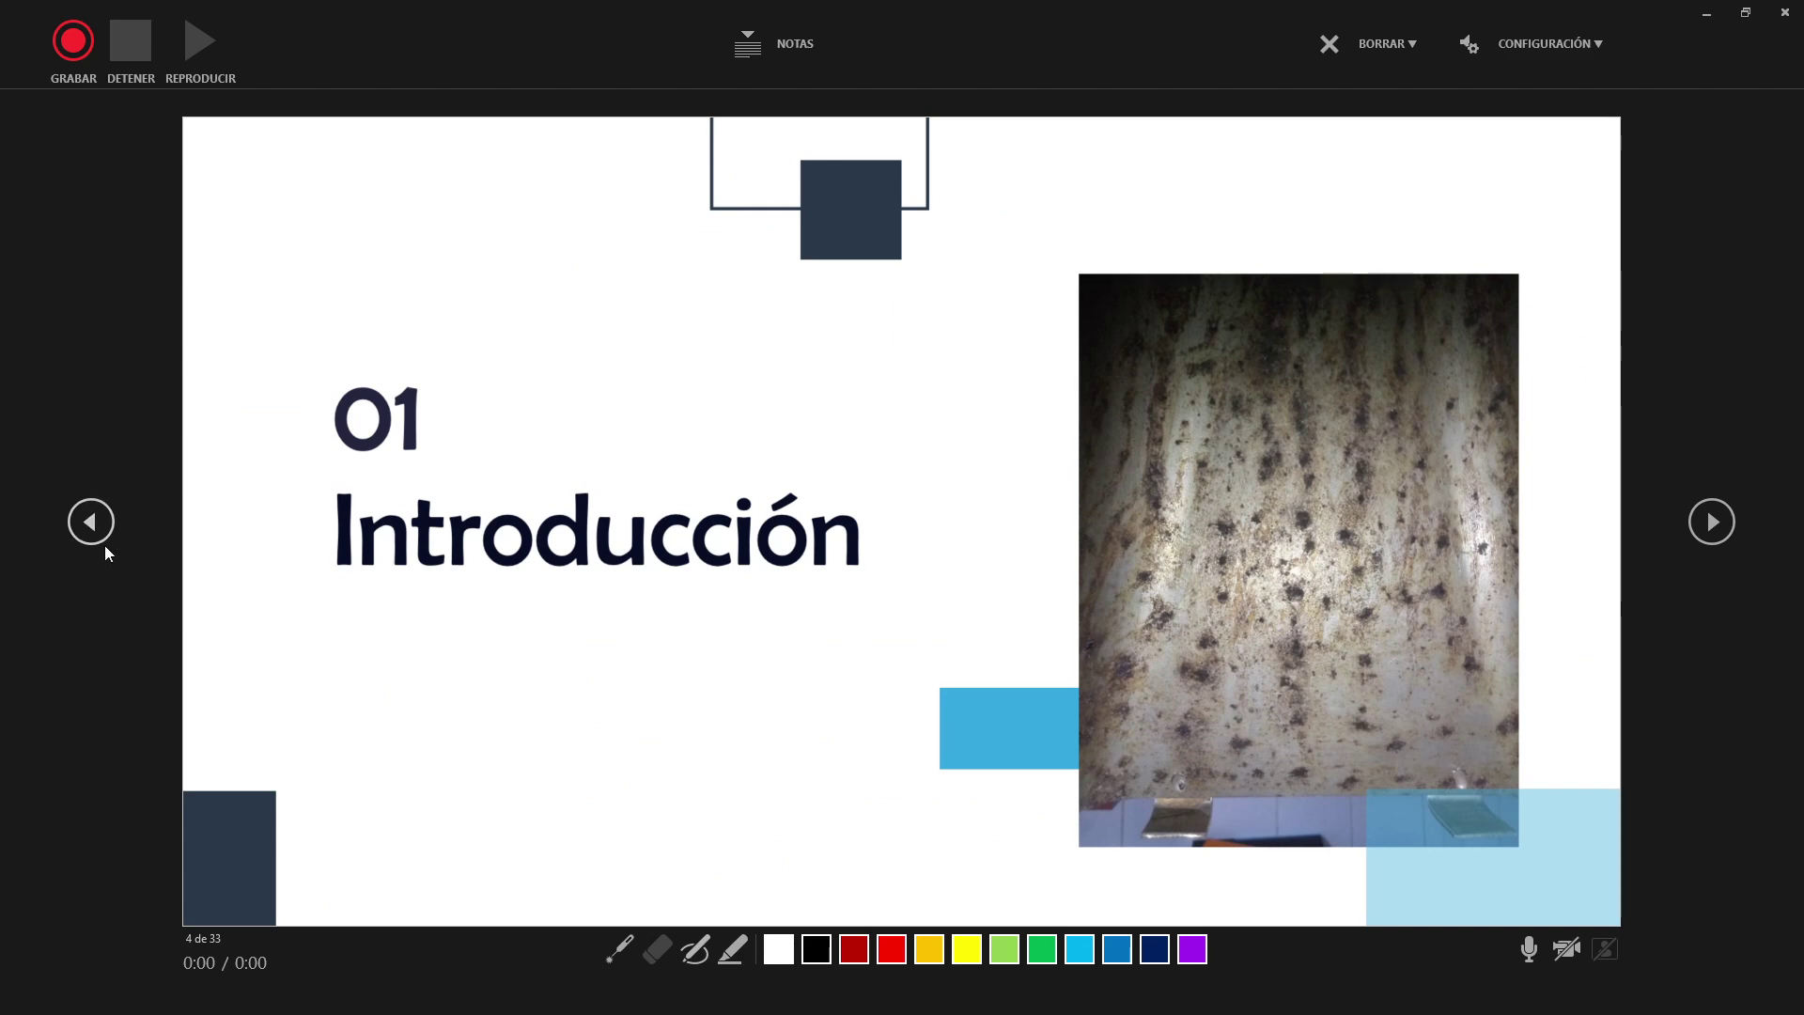
pyautogui.doubleClick(91, 523)
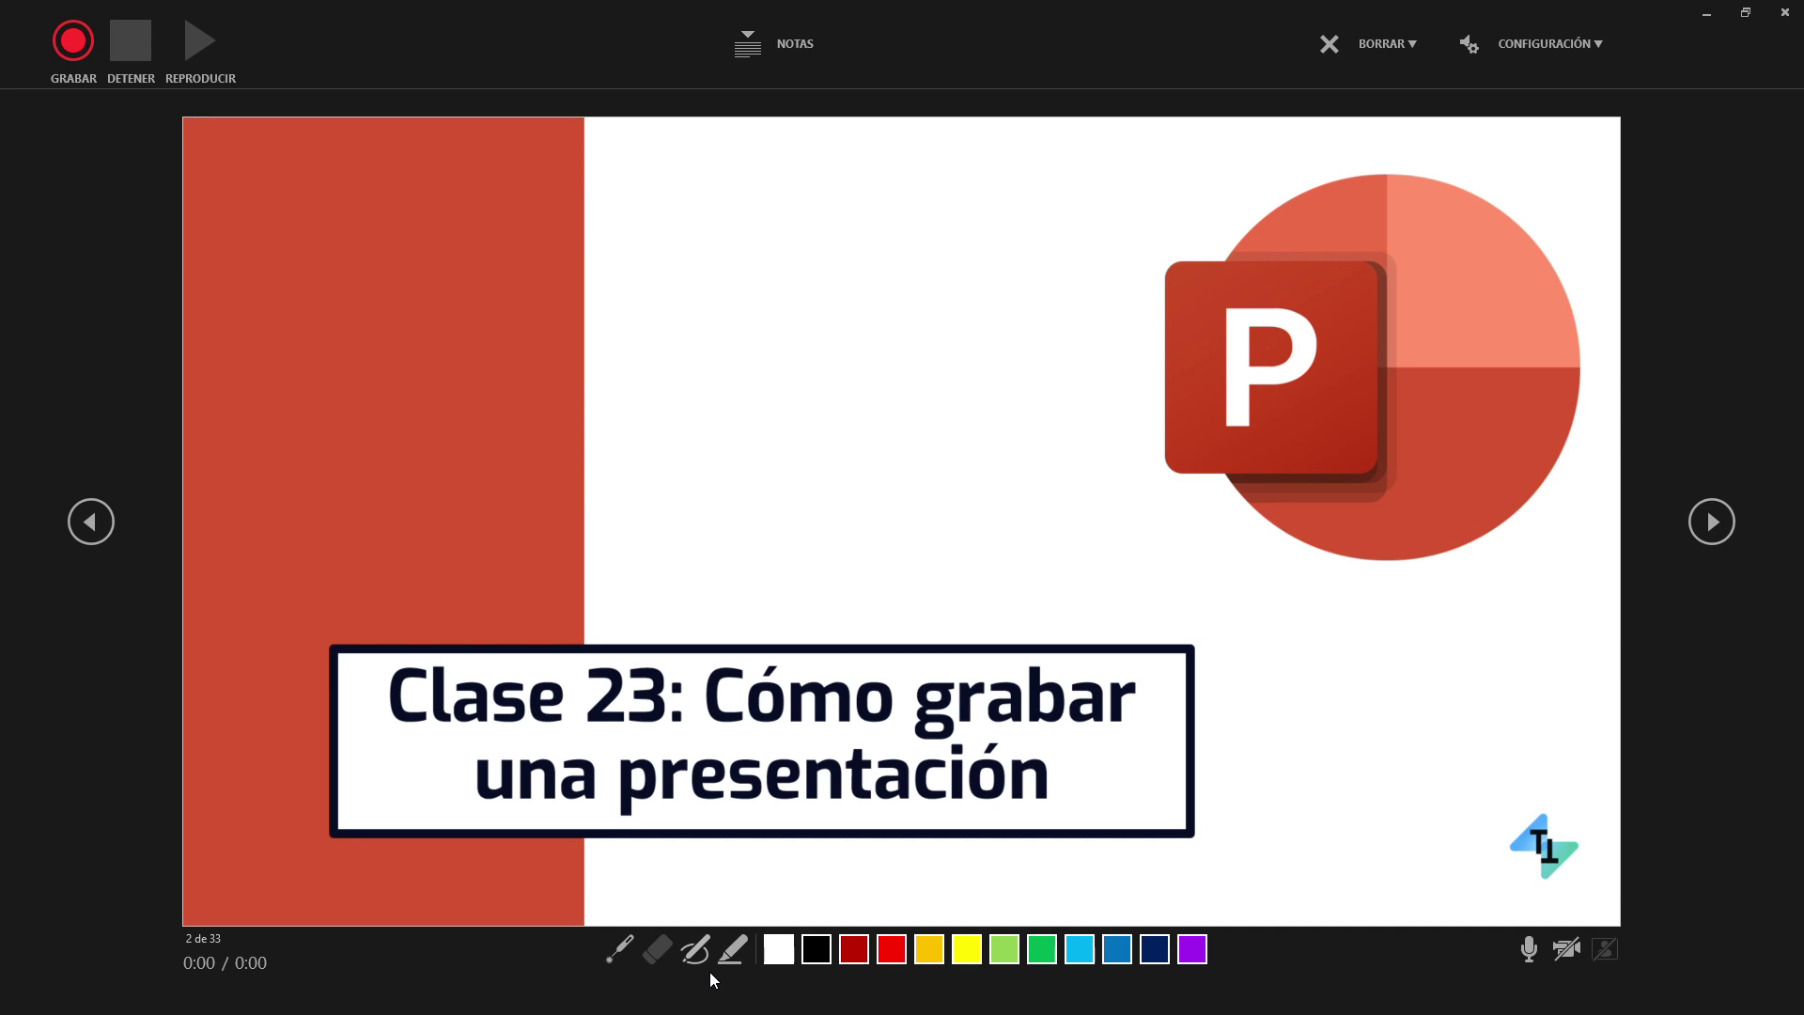
pyautogui.click(696, 949)
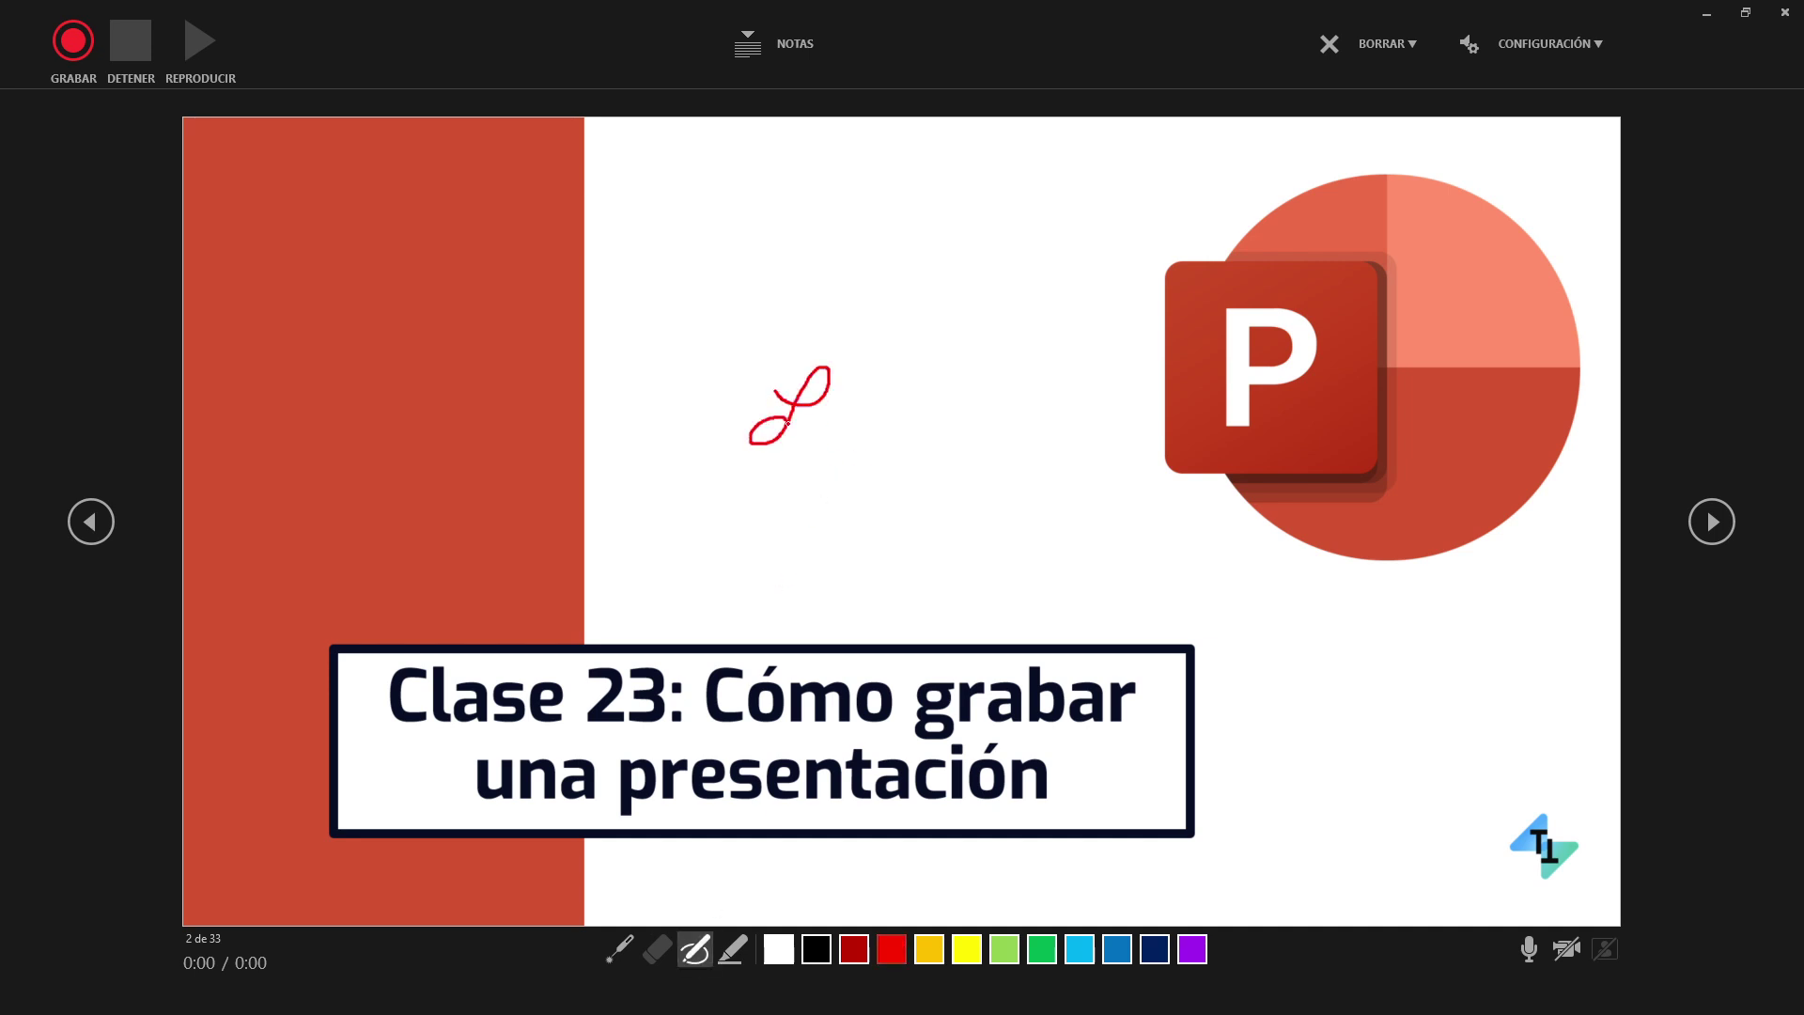
pyautogui.moveTo(778, 395); pyautogui.dragTo(825, 427)
pyautogui.click(657, 949)
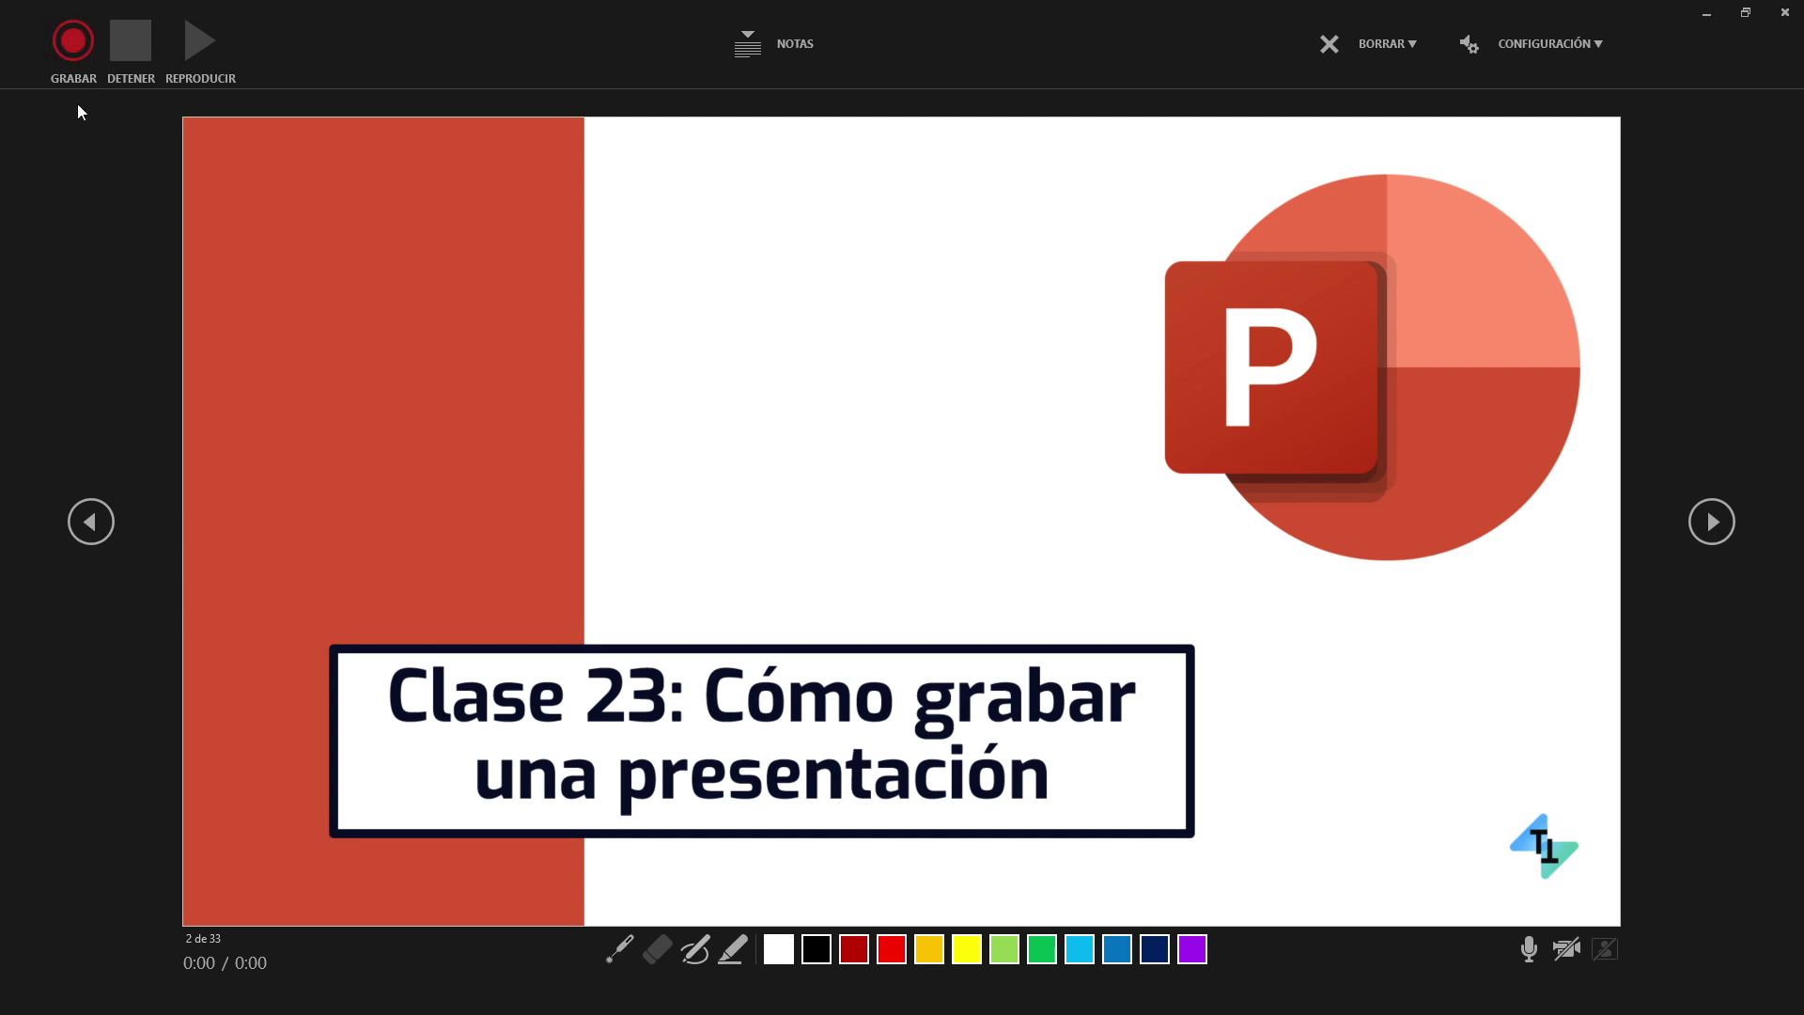
# Go to slide 1, turn on the webcam, and start recording the slide show.
pyautogui.click(91, 523)
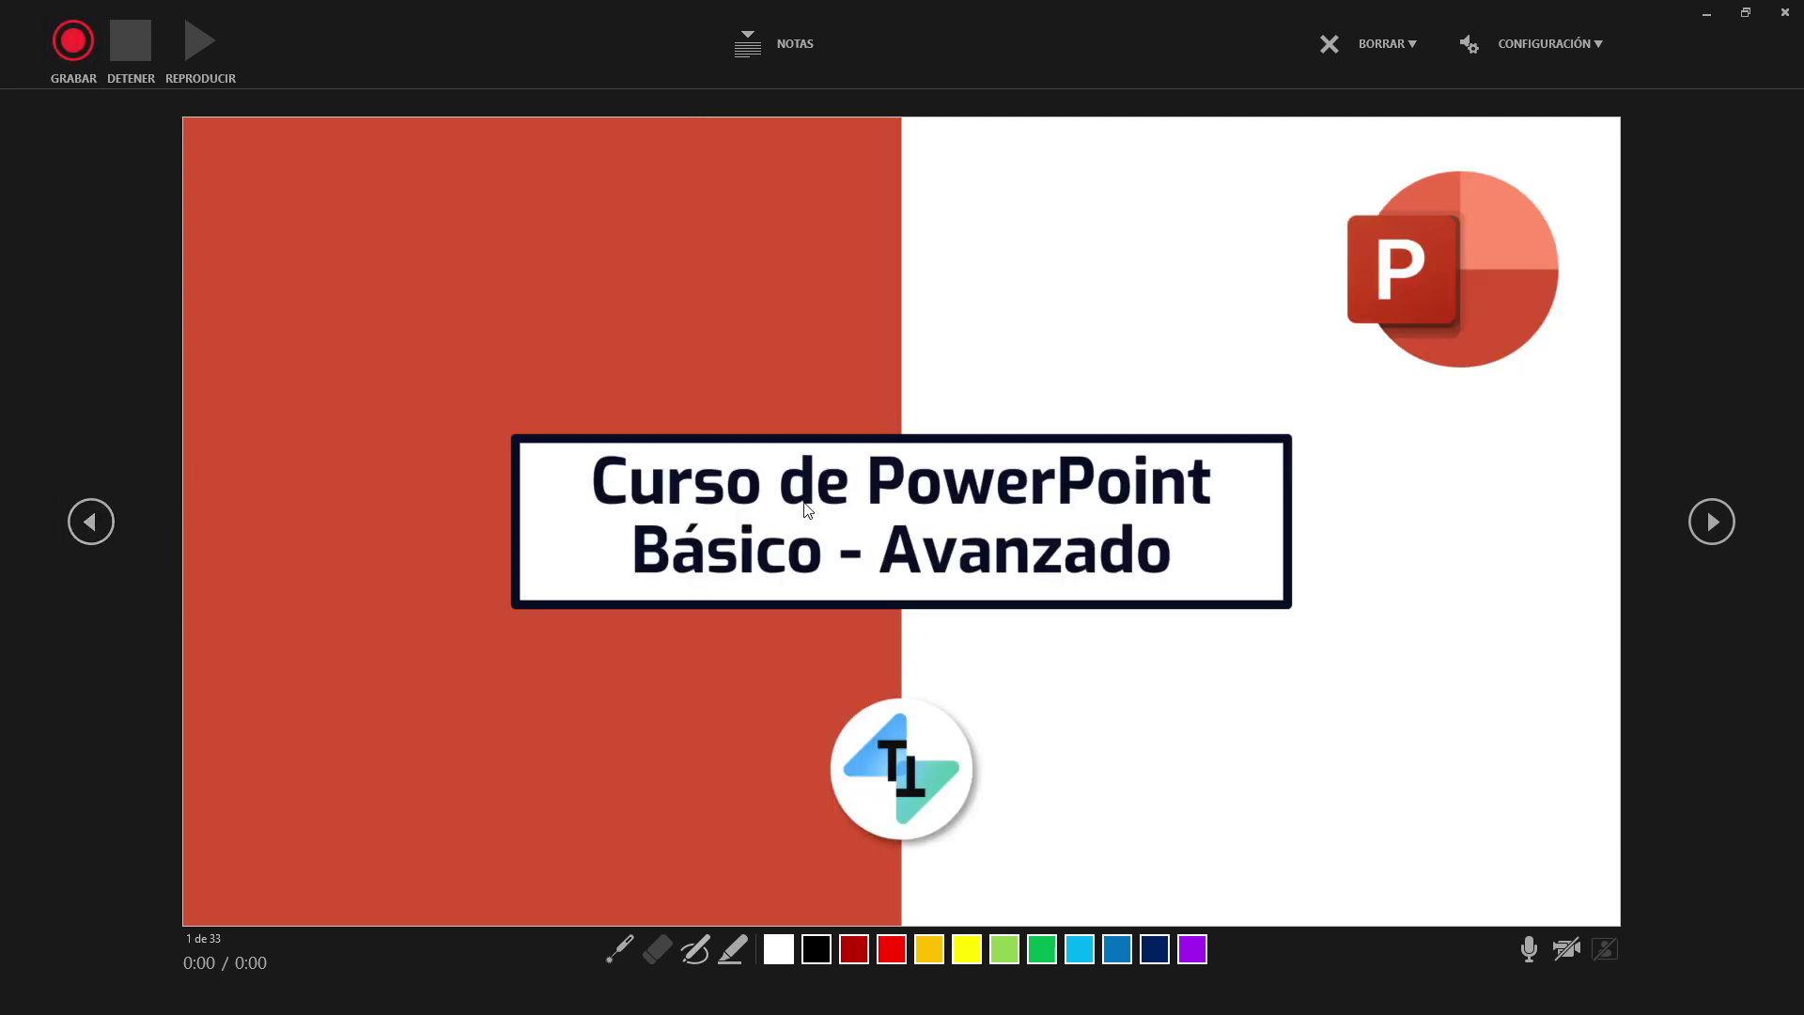
pyautogui.click(1566, 953)
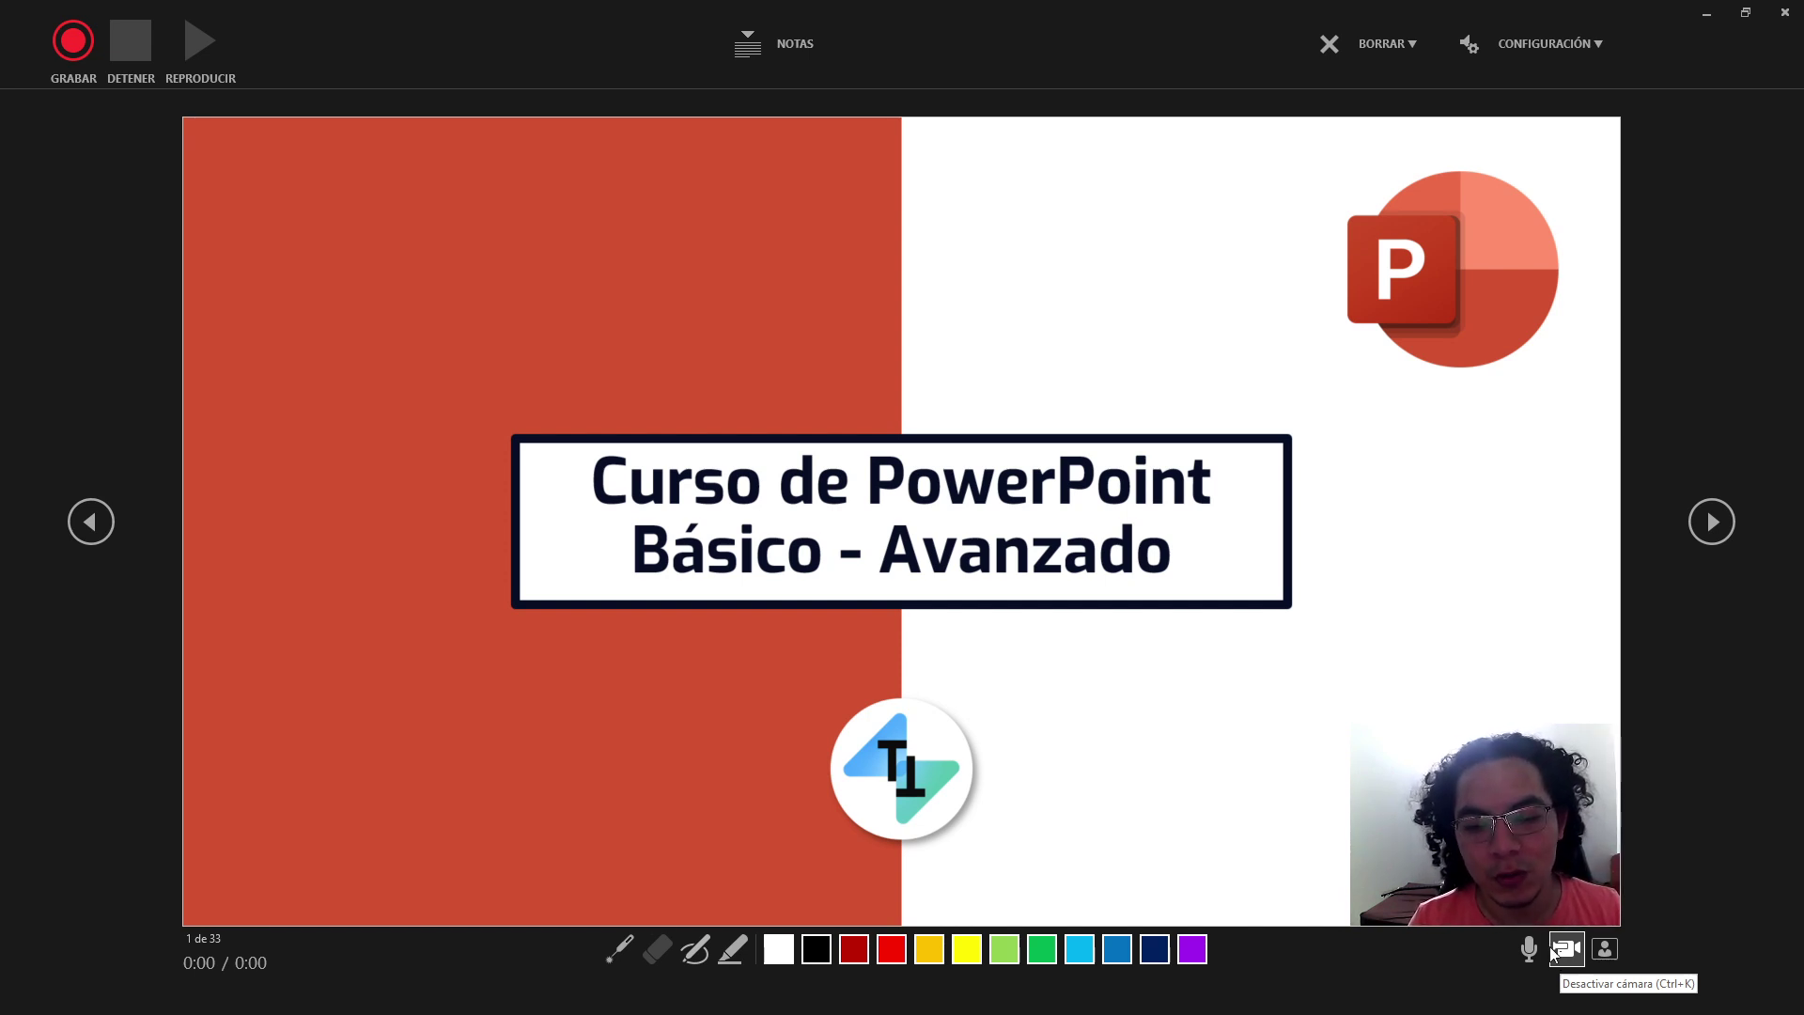
pyautogui.click(71, 41)
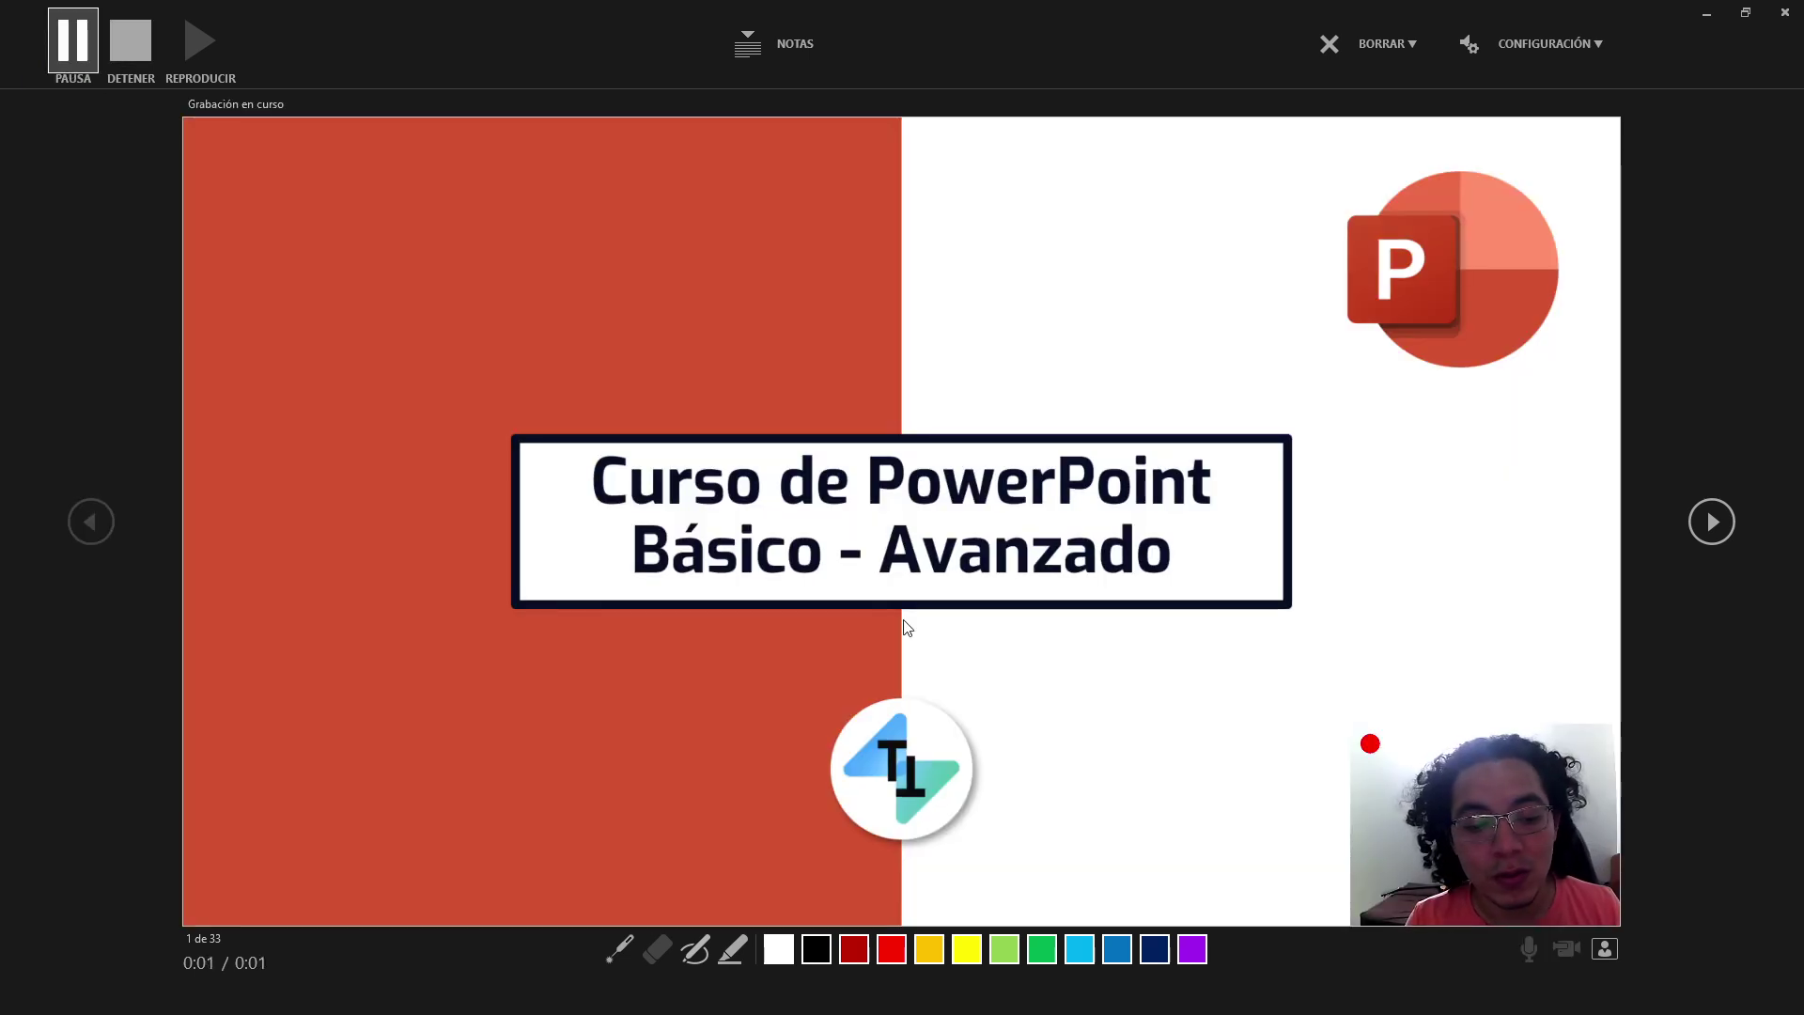
# Advance through slide 2 to the contents slide, hiding the webcam preview.
pyautogui.click(1710, 521)
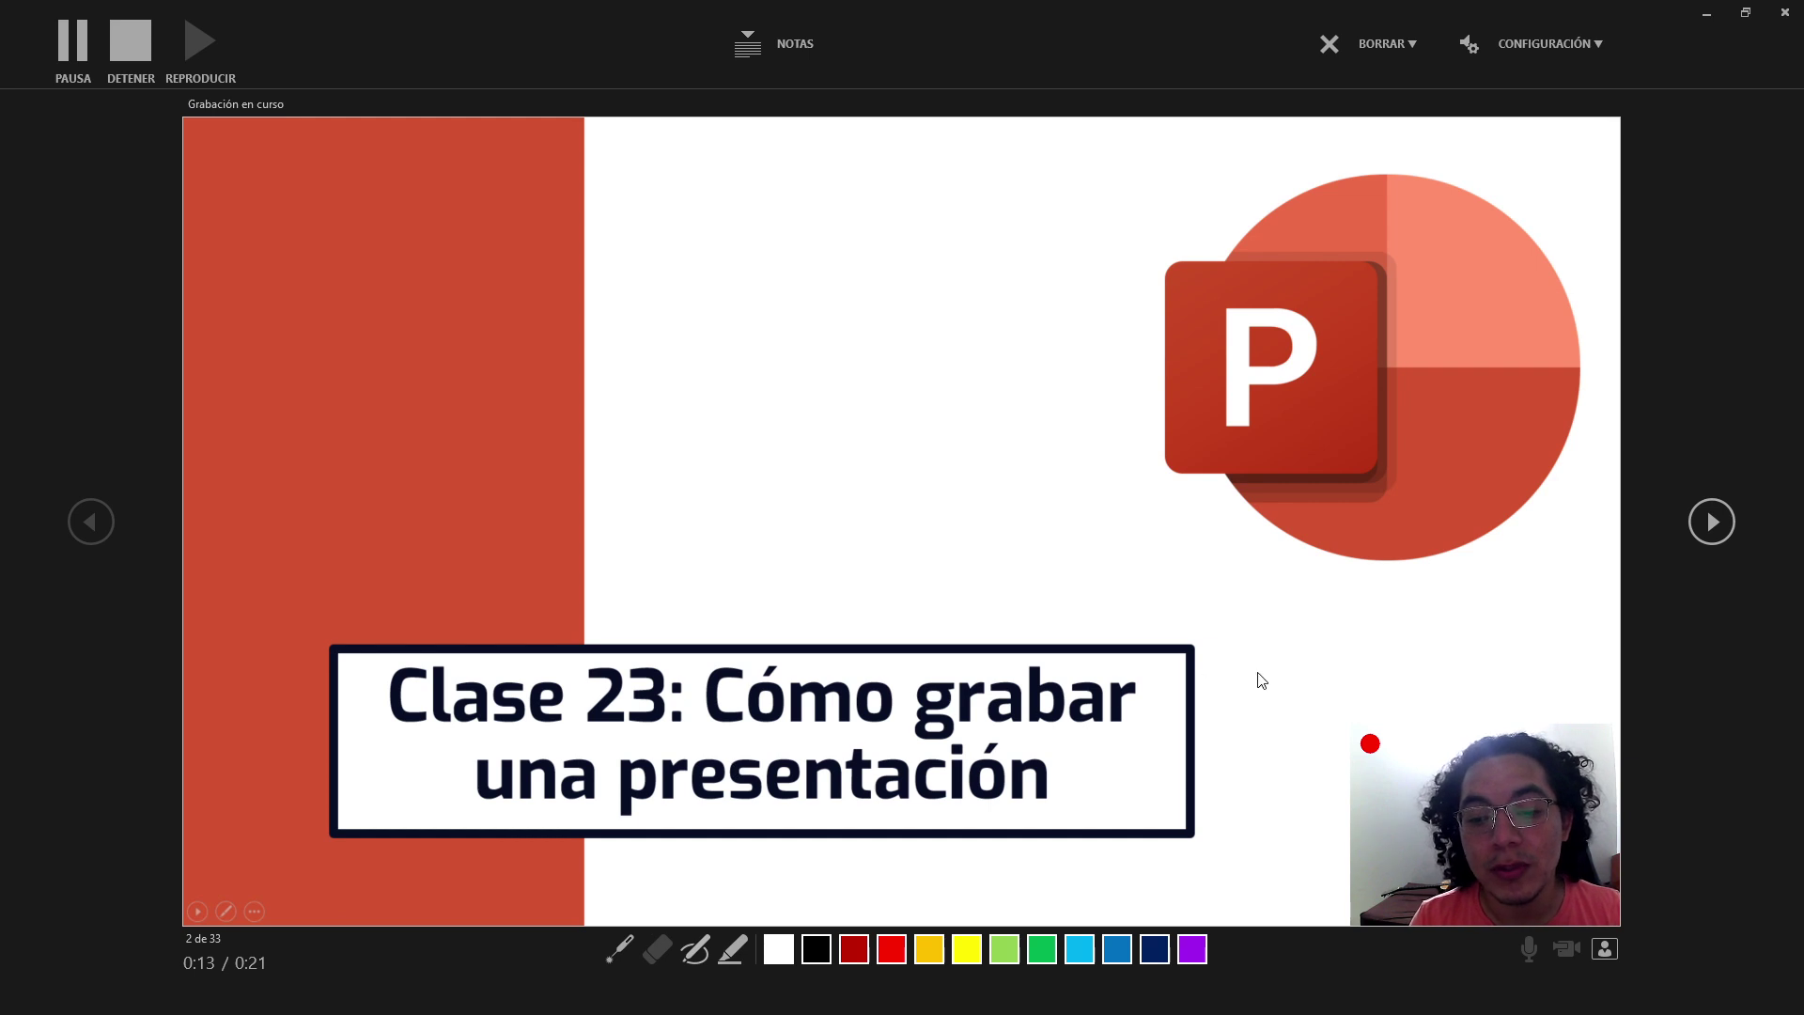
pyautogui.click(1602, 949)
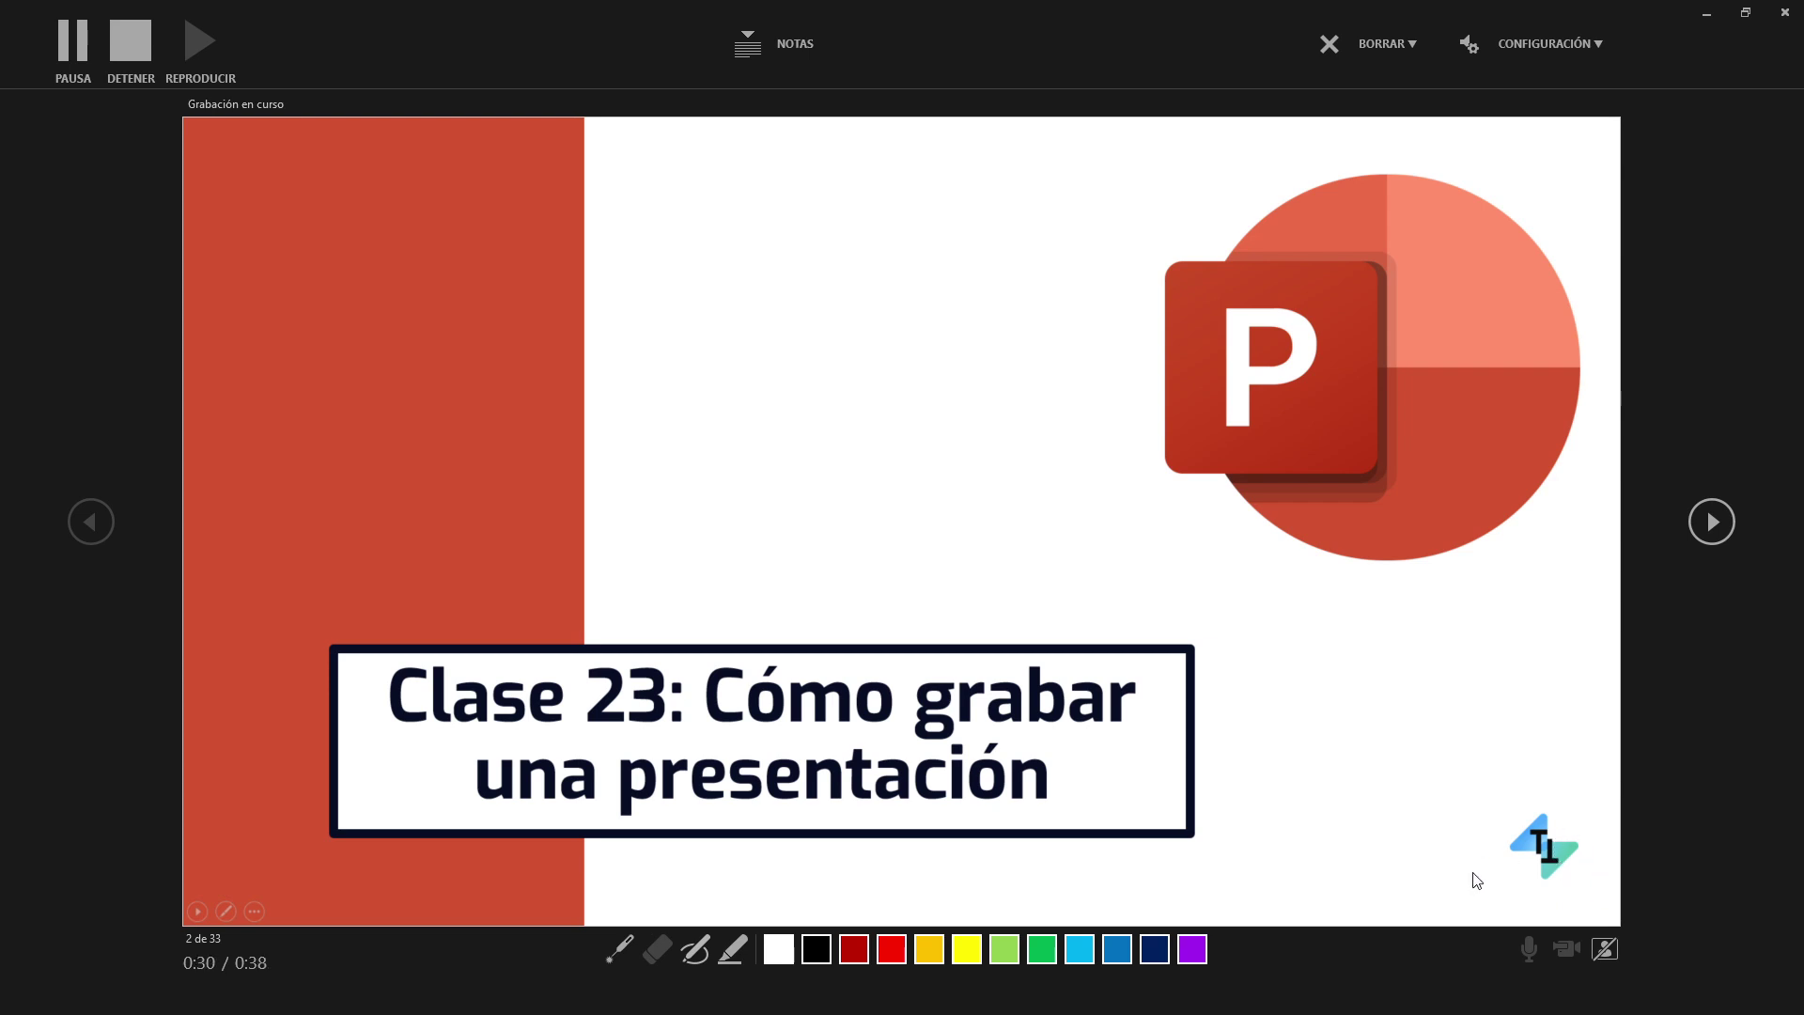
pyautogui.click(1706, 522)
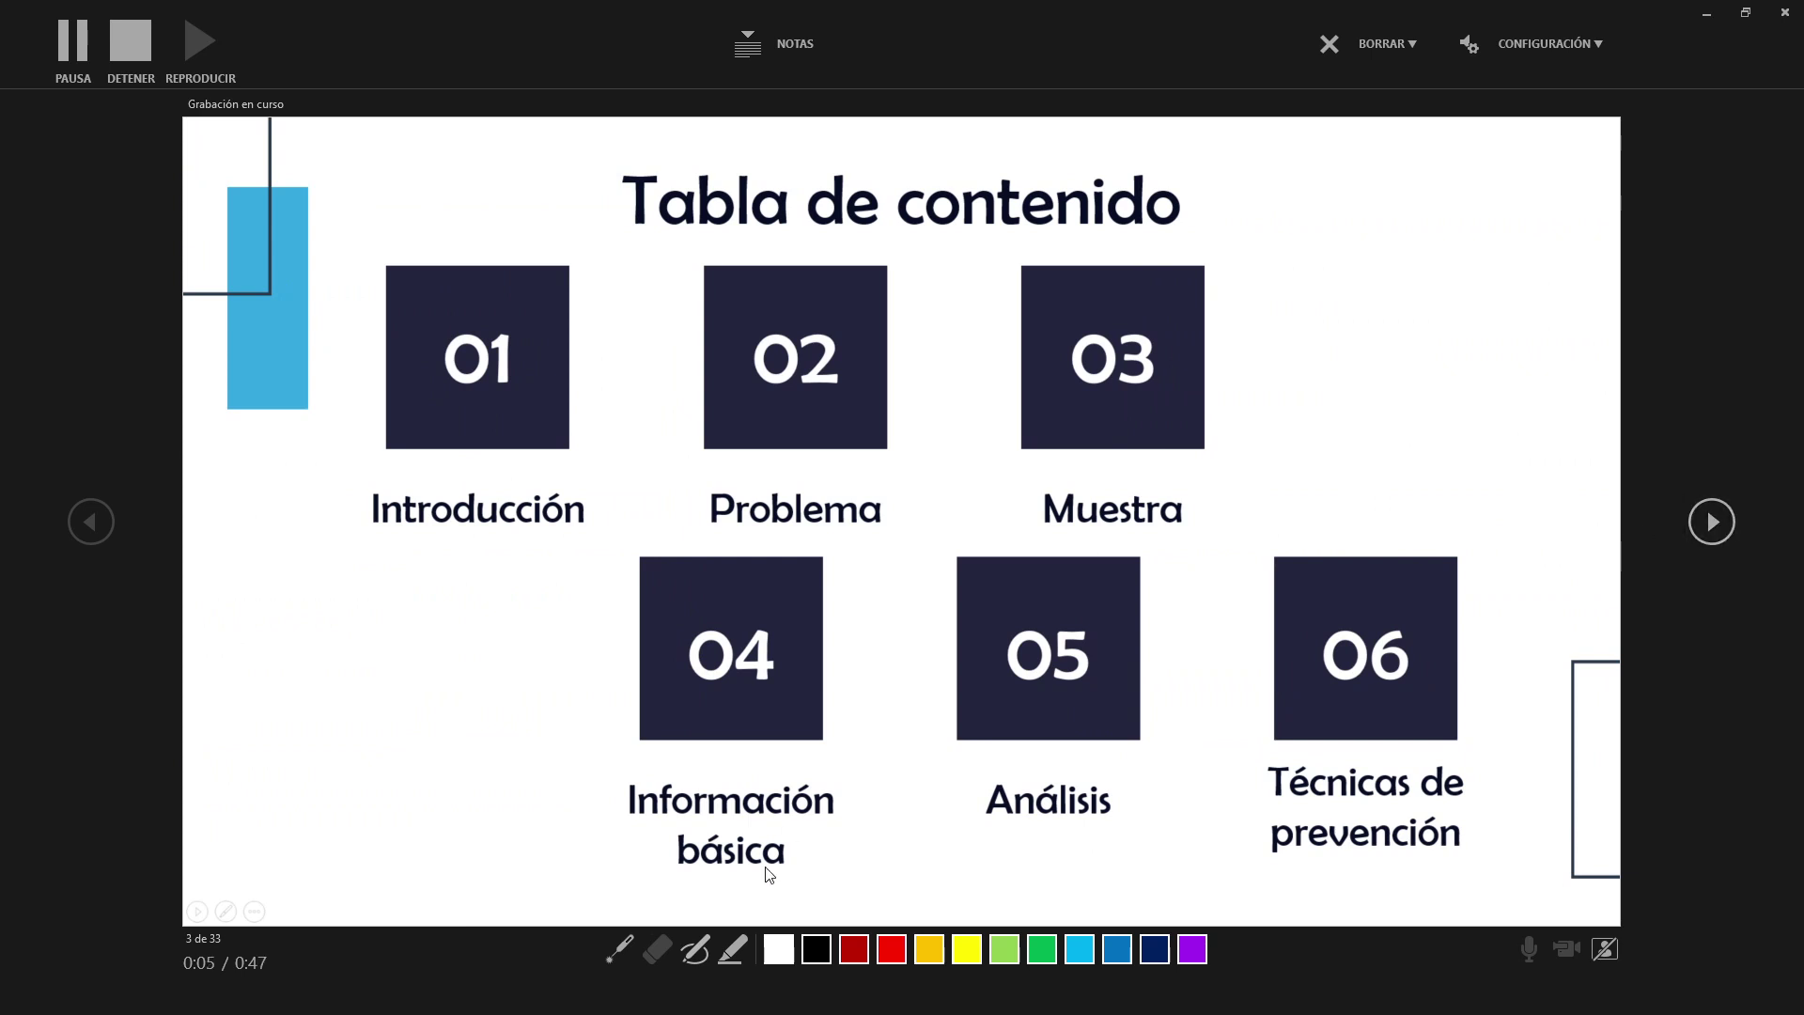
# Mark boxes 03 and 04 in red ink, then underline Introducción on slide 4.
pyautogui.click(695, 949)
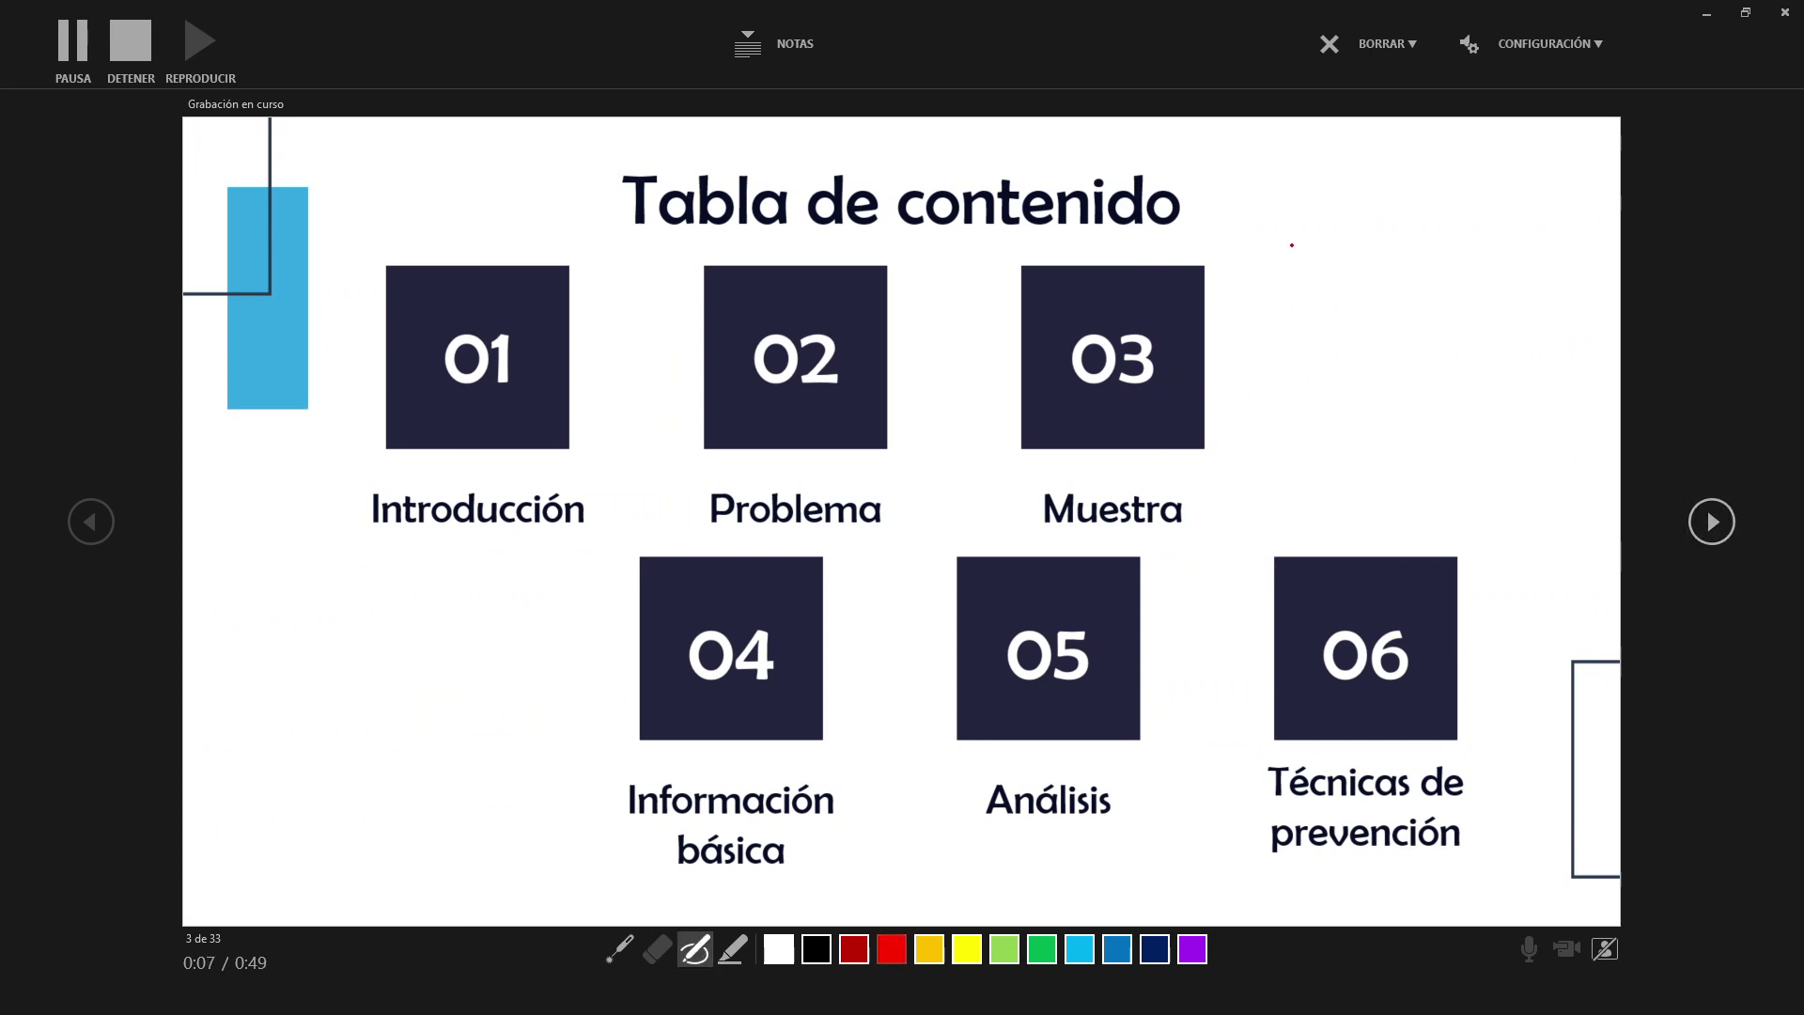
pyautogui.moveTo(1292, 245)
pyautogui.mouseDown()
pyautogui.moveTo(1334, 268)
pyautogui.moveTo(1259, 320)
pyautogui.moveTo(1379, 304)
pyautogui.mouseUp()
pyautogui.moveTo(445, 623)
pyautogui.mouseDown()
pyautogui.moveTo(425, 675)
pyautogui.moveTo(480, 658)
pyautogui.moveTo(449, 652)
pyautogui.mouseUp()
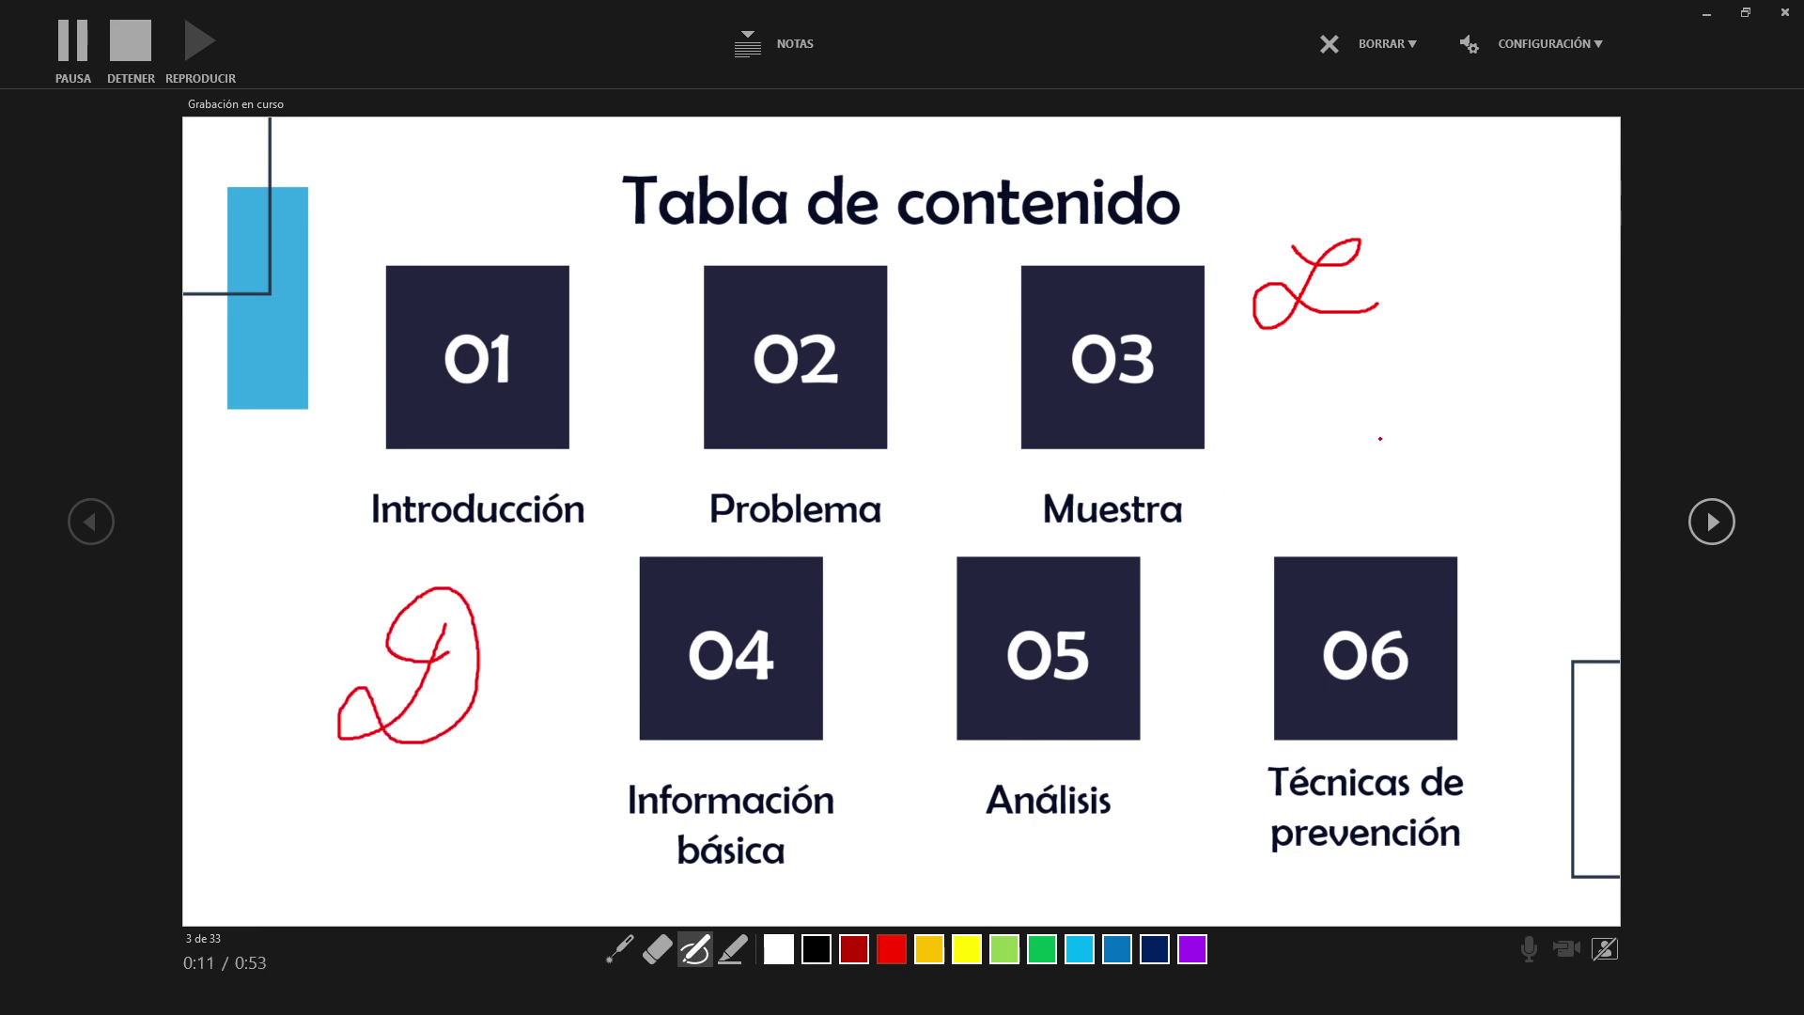
pyautogui.click(1712, 521)
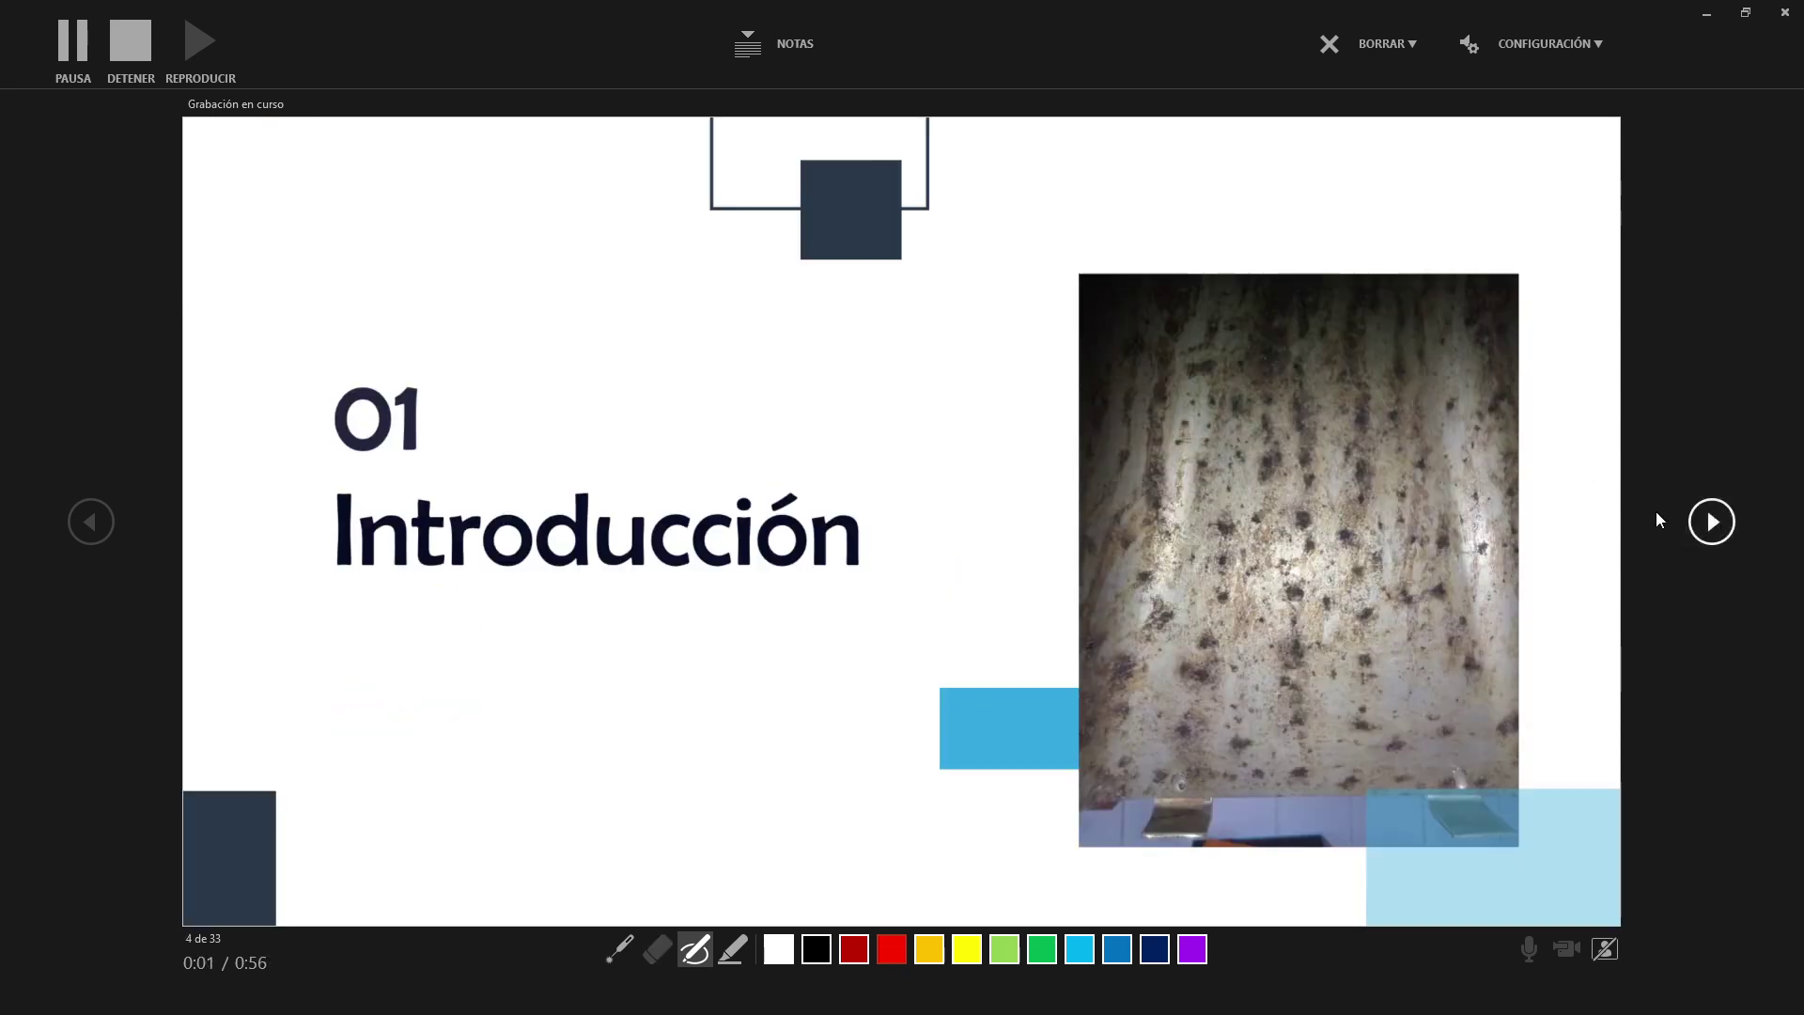
pyautogui.moveTo(391, 606); pyautogui.dragTo(811, 590)
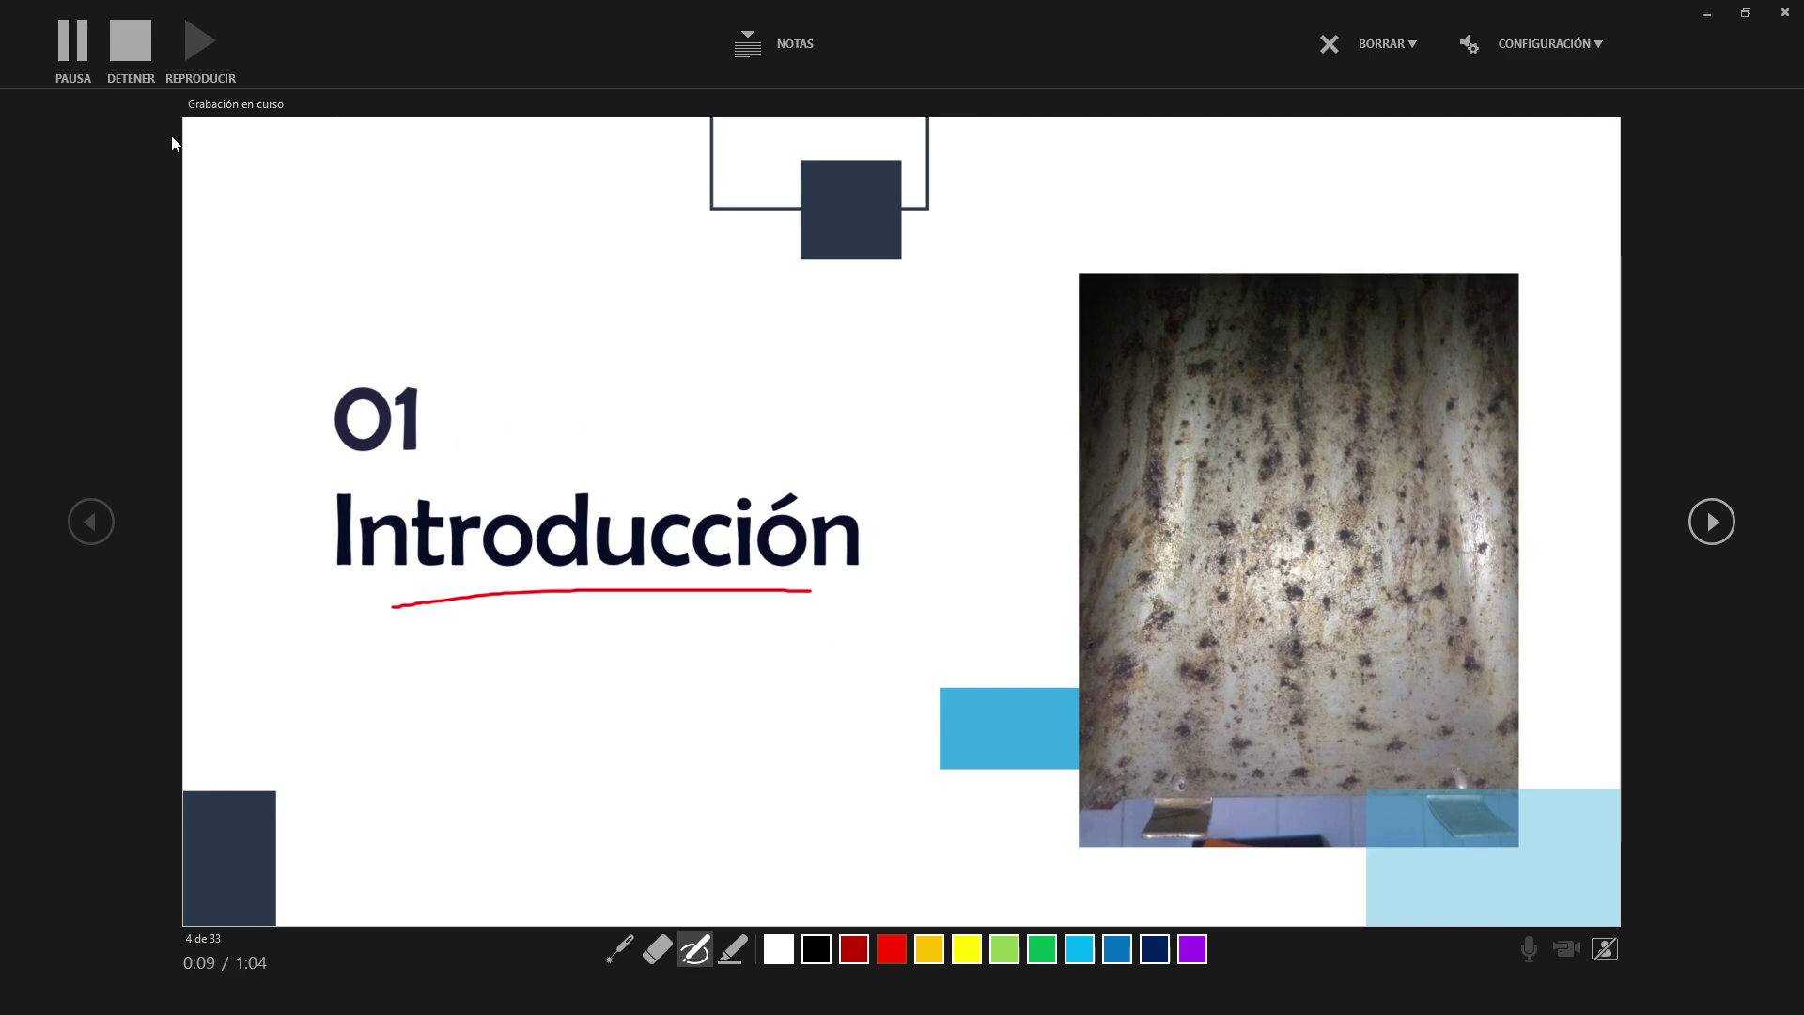
# Stop recording, step back to slide 1, and close the recording window.
pyautogui.click(134, 49)
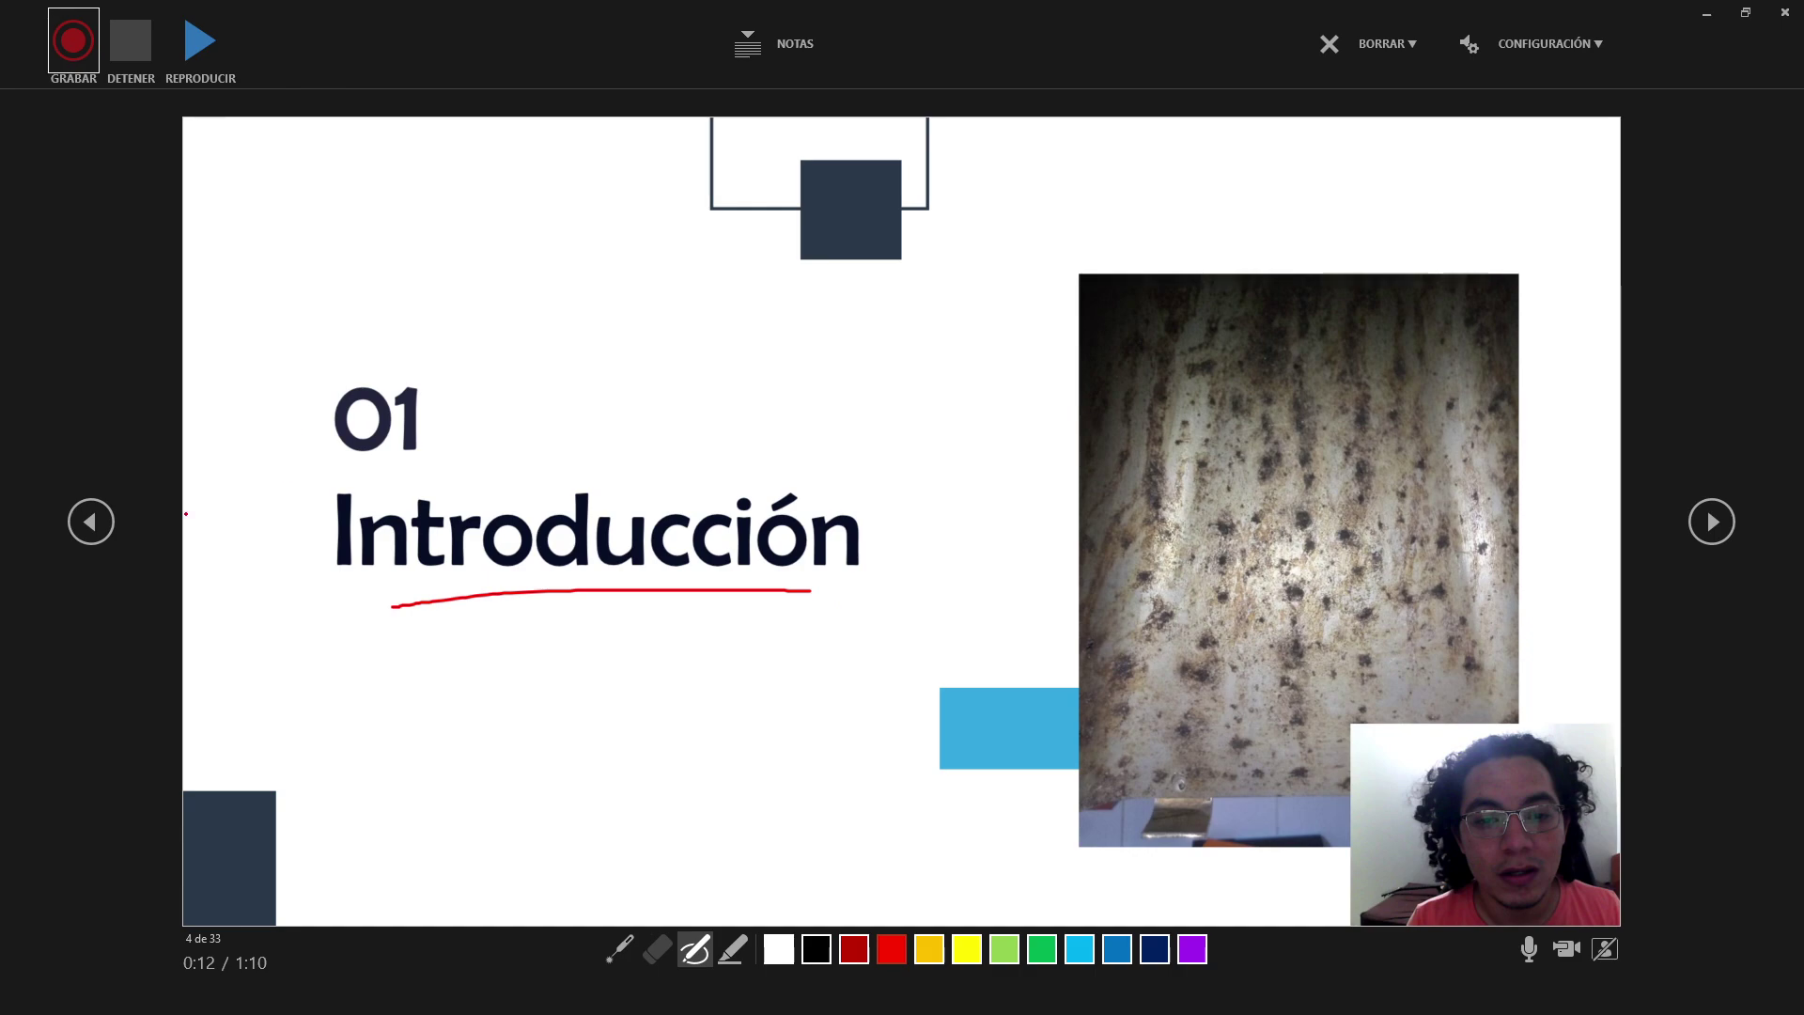
pyautogui.click(102, 528)
pyautogui.click(101, 528)
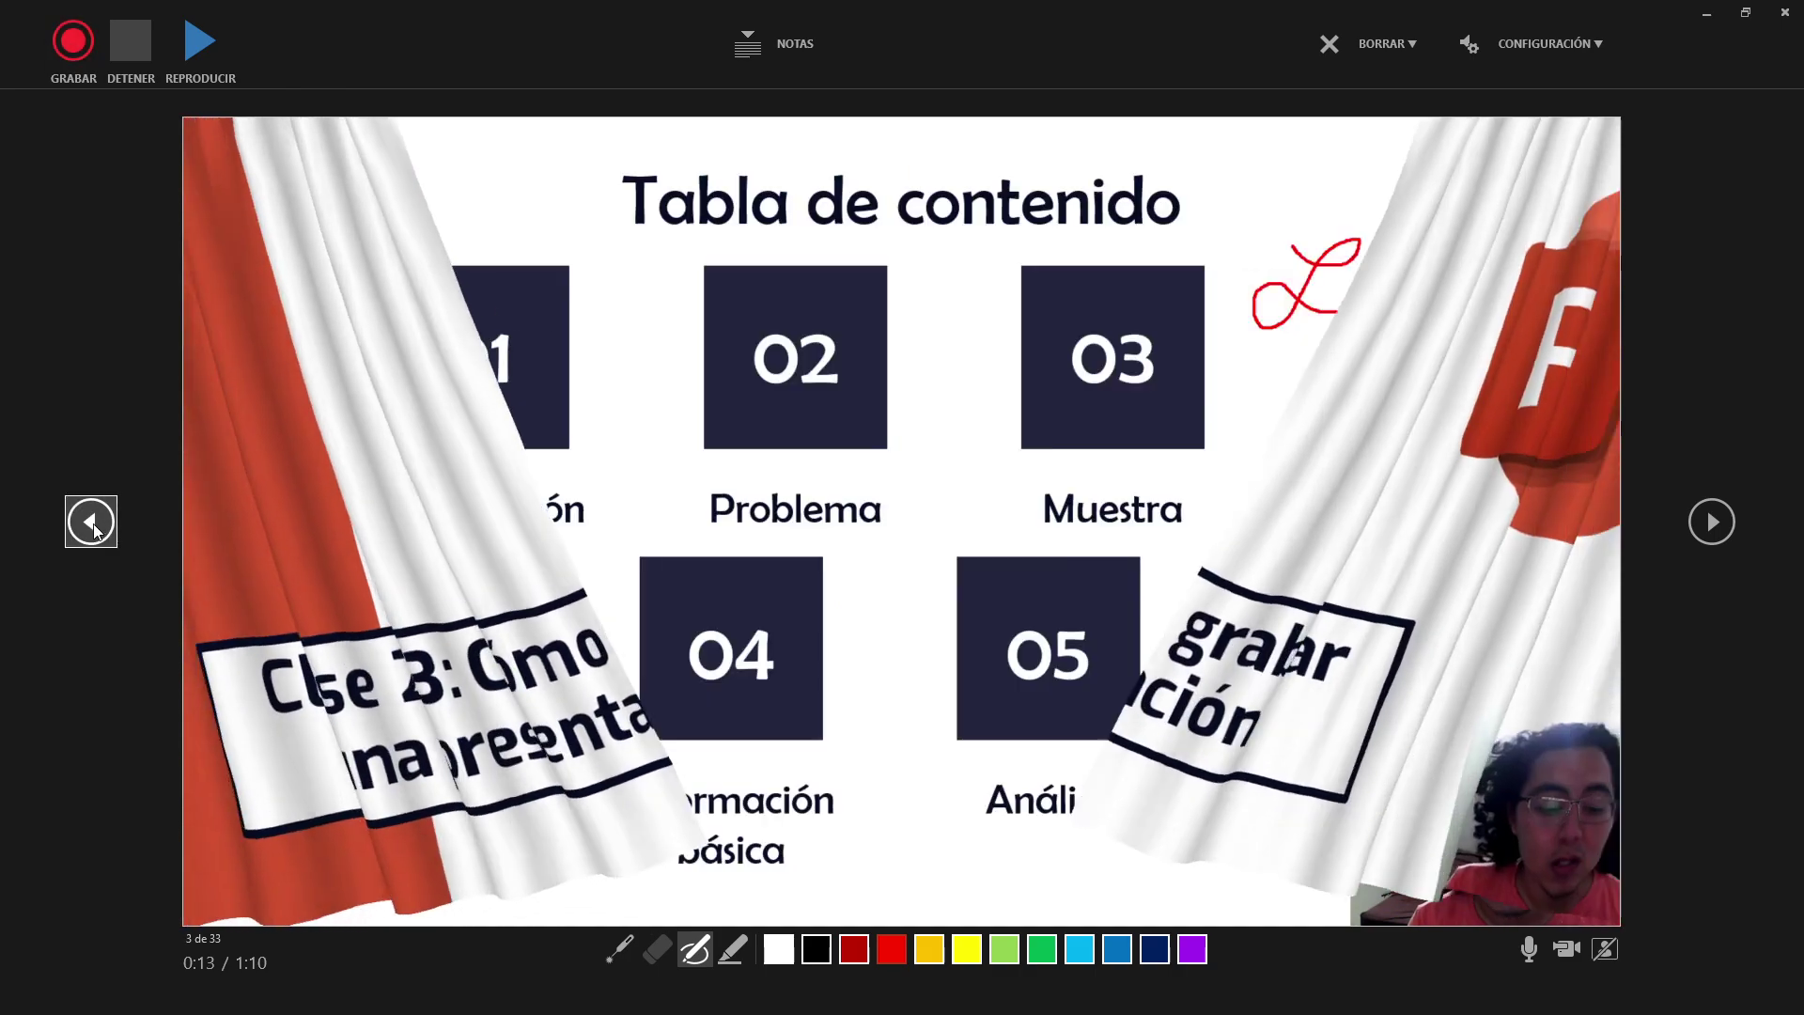
pyautogui.click(102, 528)
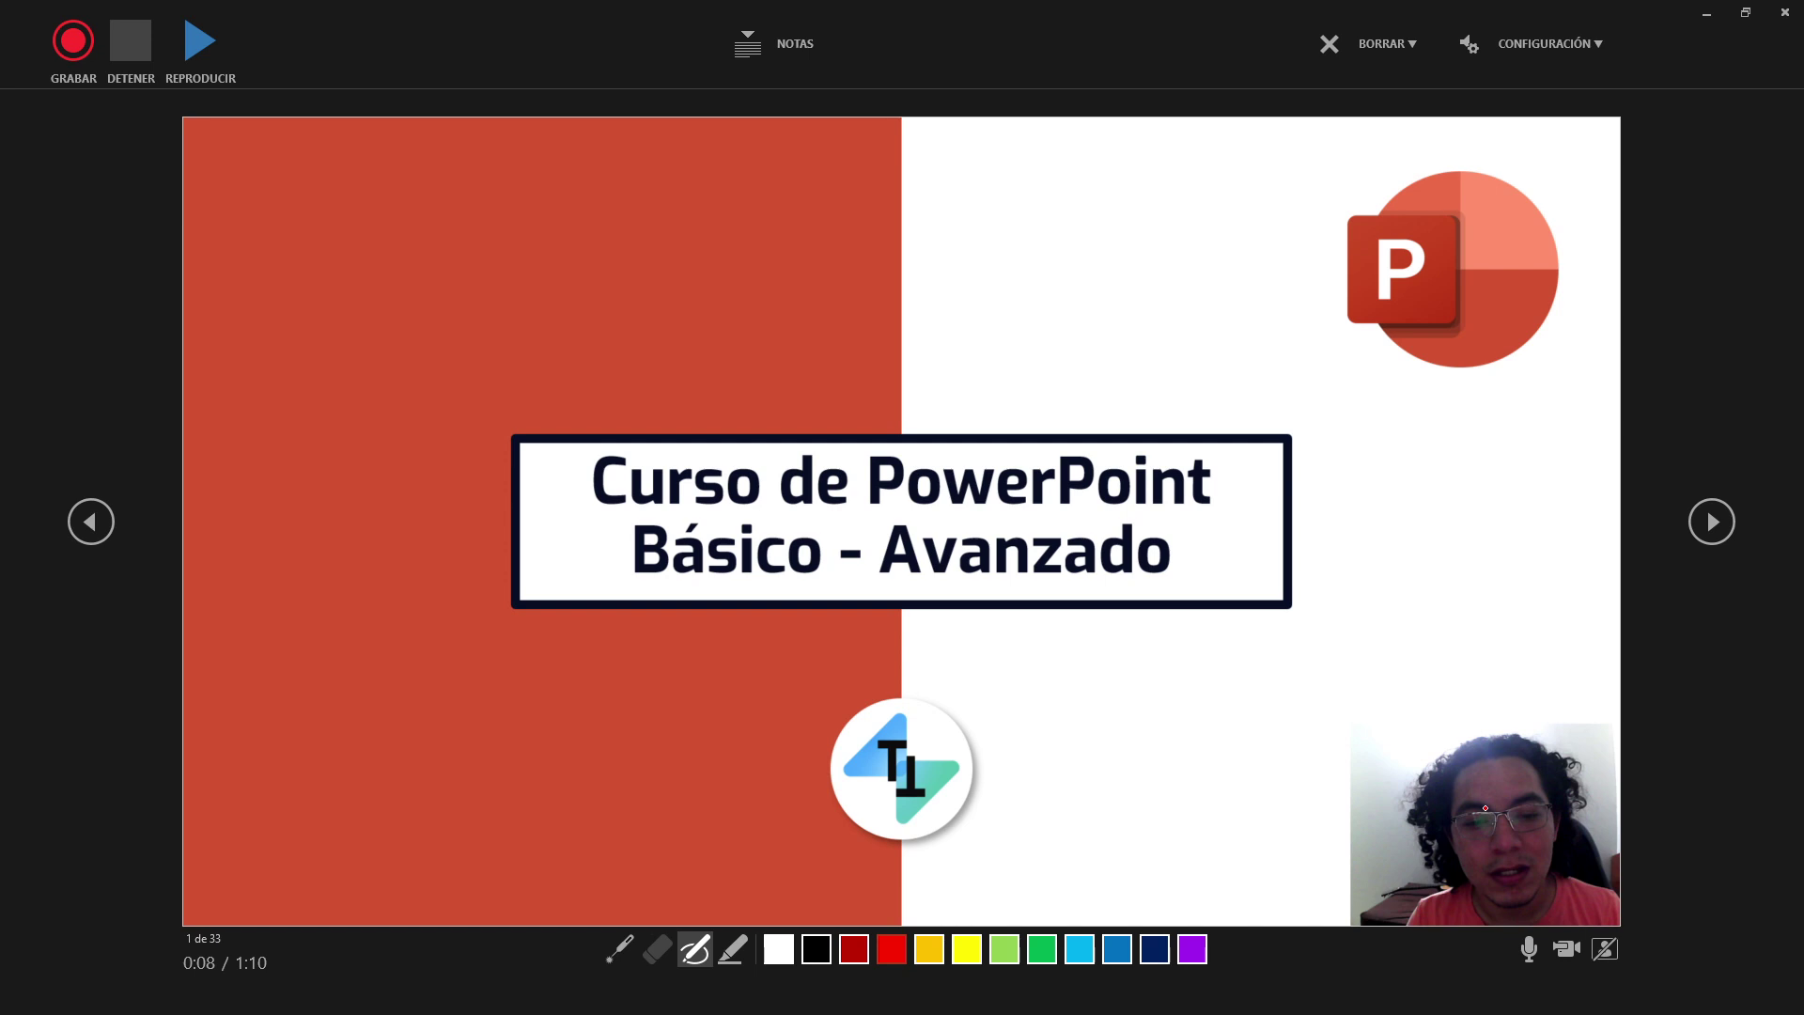
pyautogui.click(1784, 12)
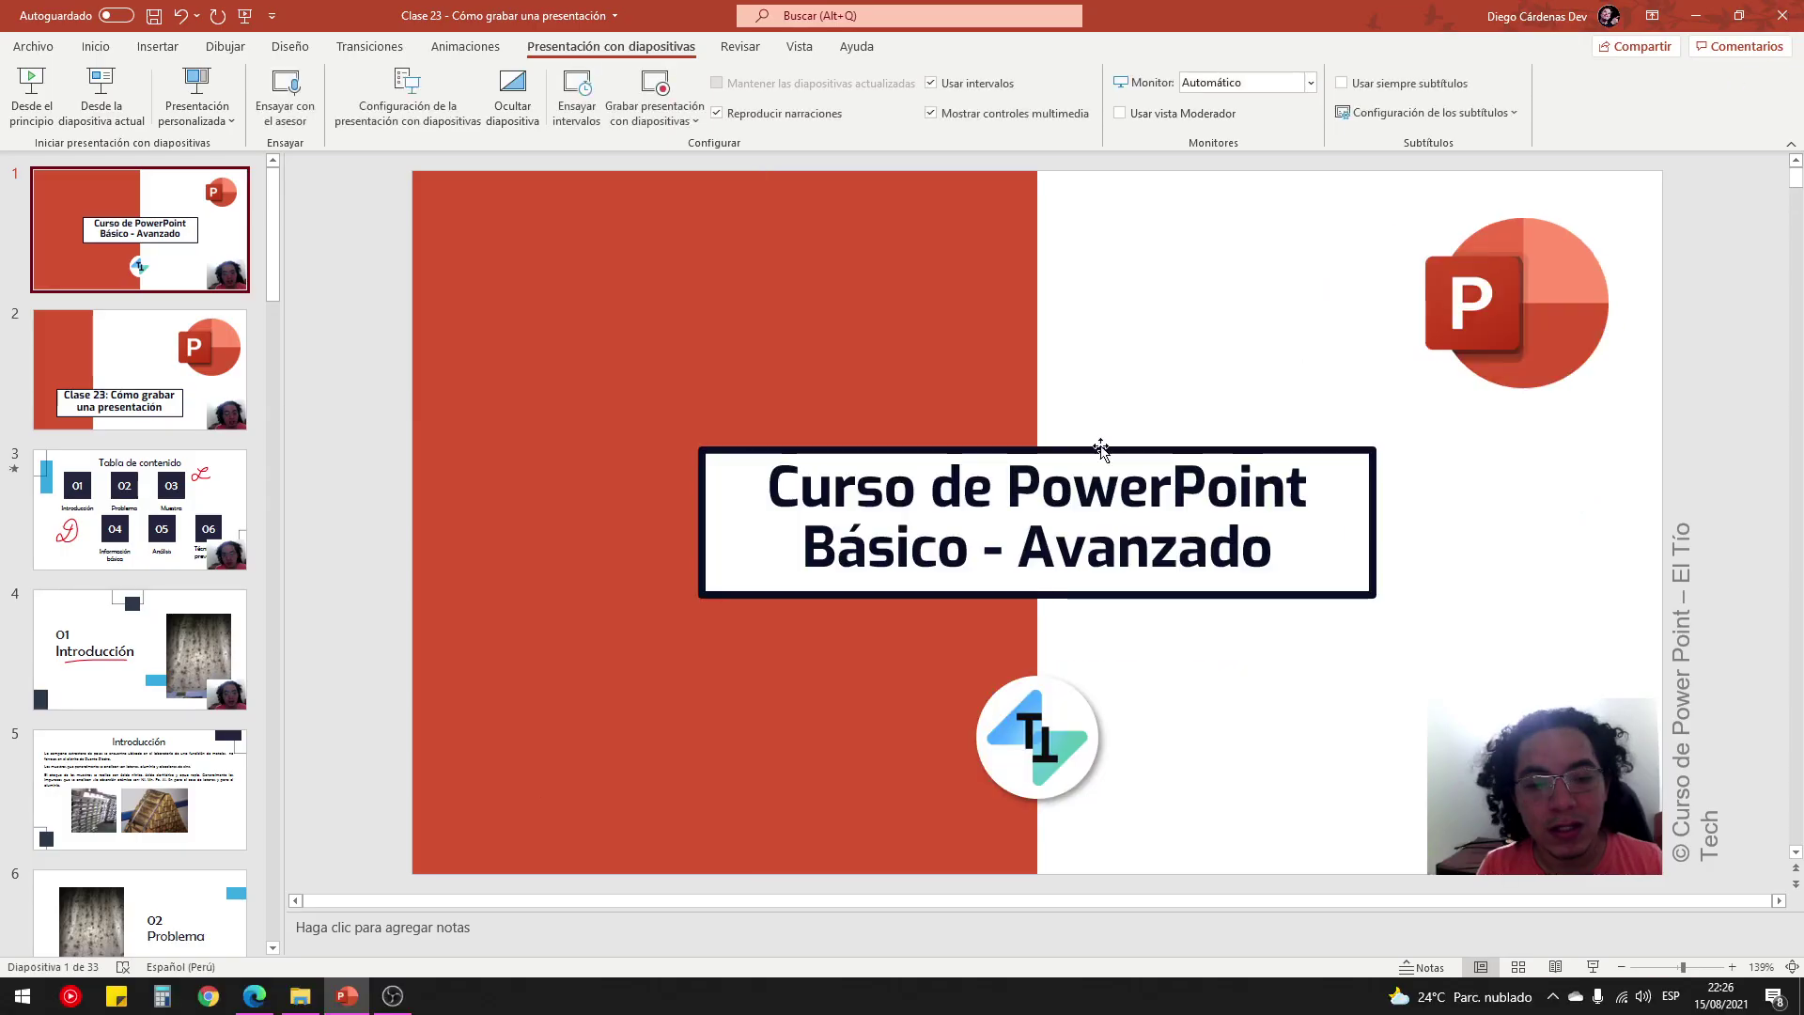
pyautogui.click(190, 351)
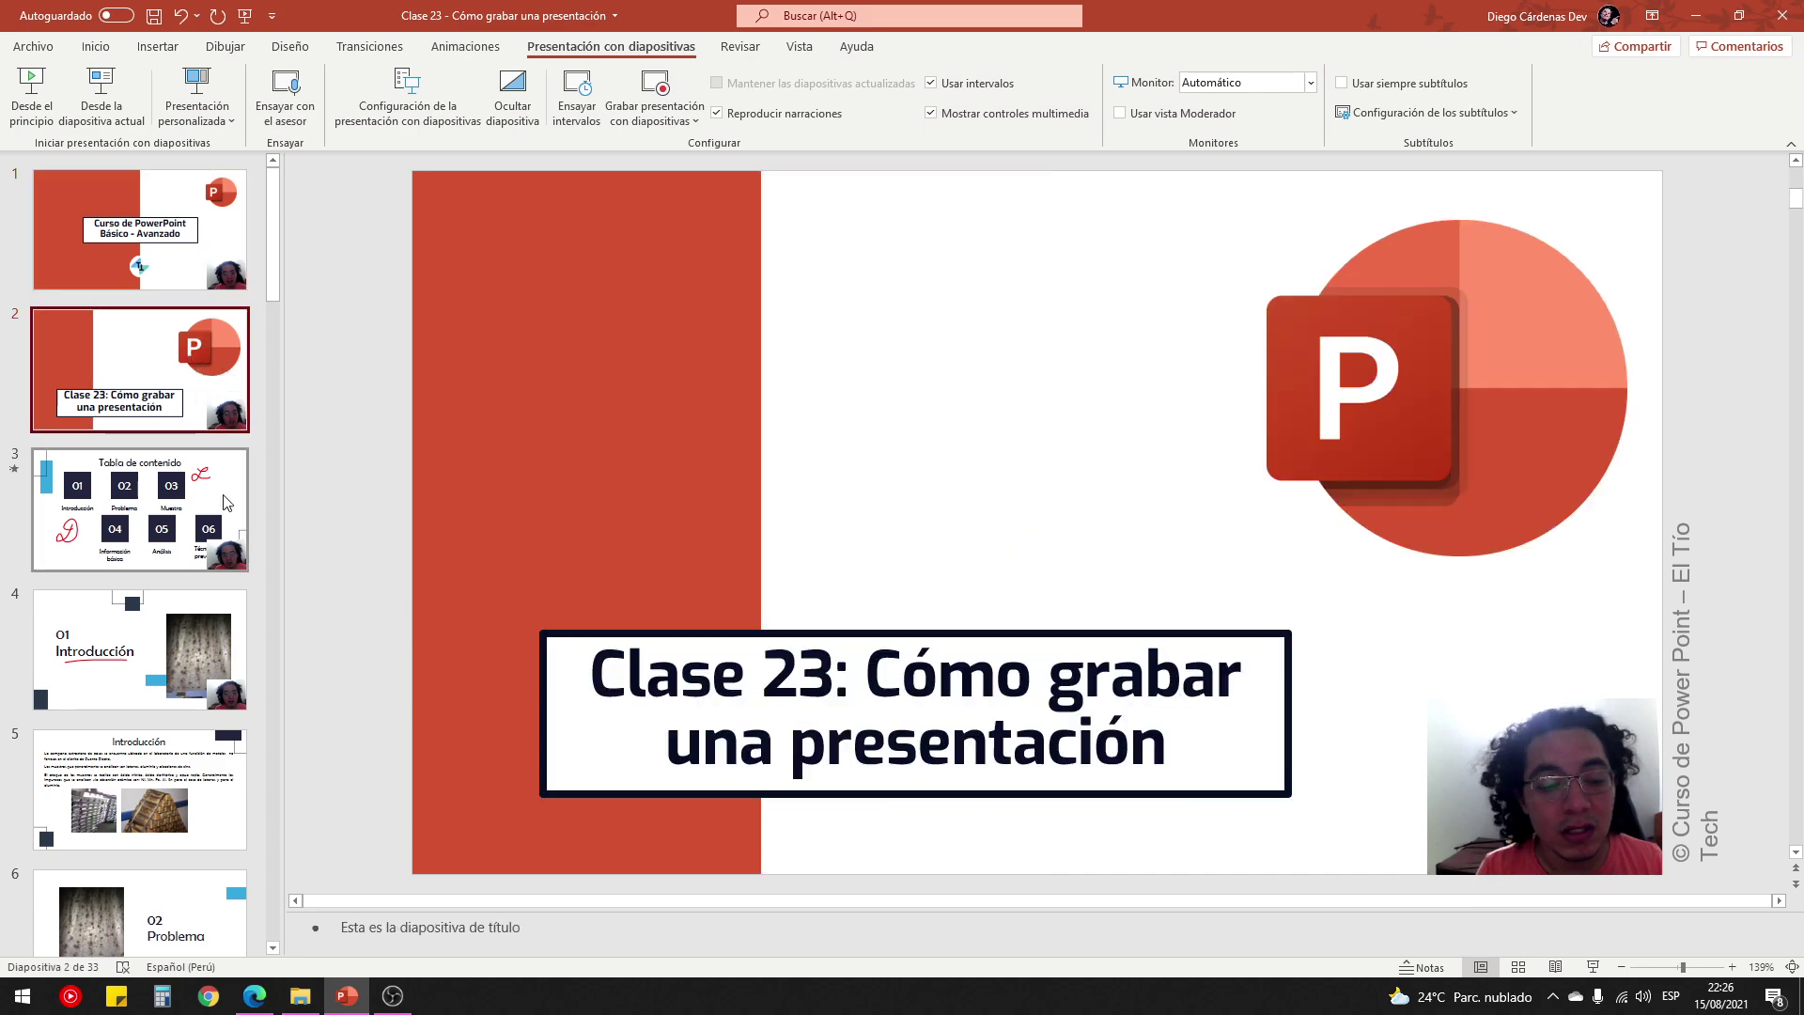
pyautogui.click(202, 507)
pyautogui.click(225, 644)
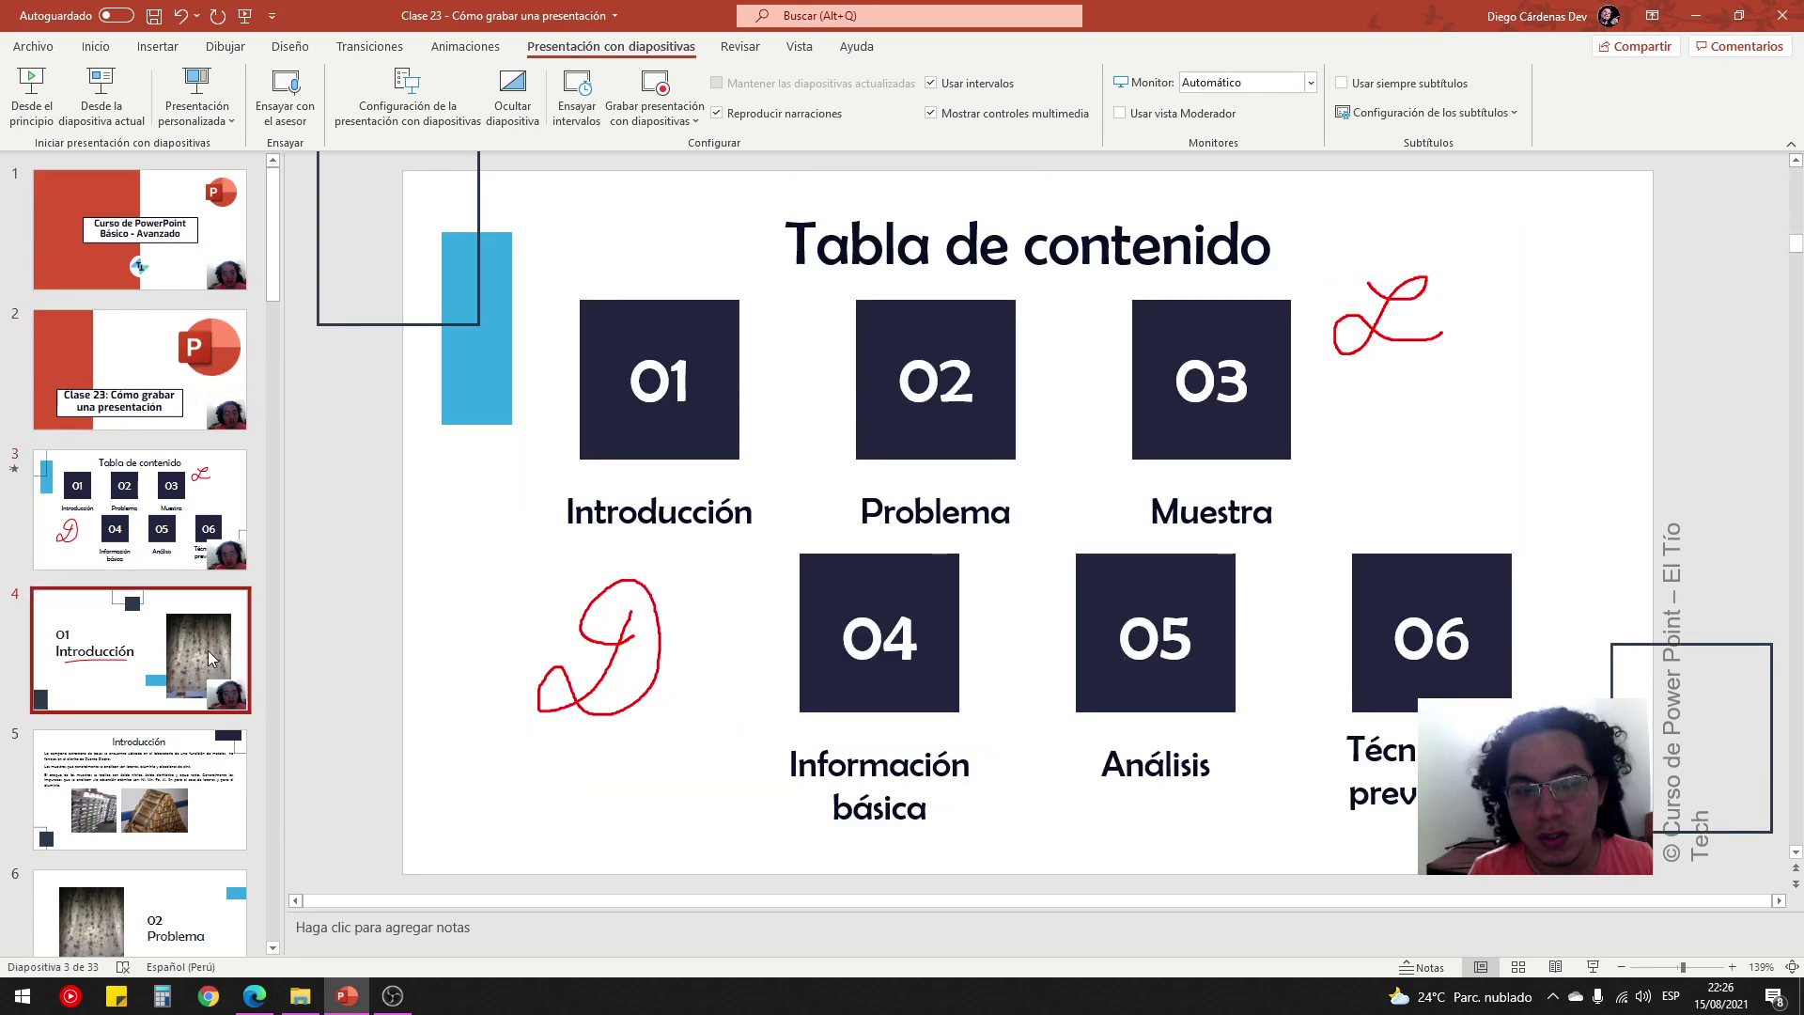
pyautogui.click(103, 263)
pyautogui.press('Down')
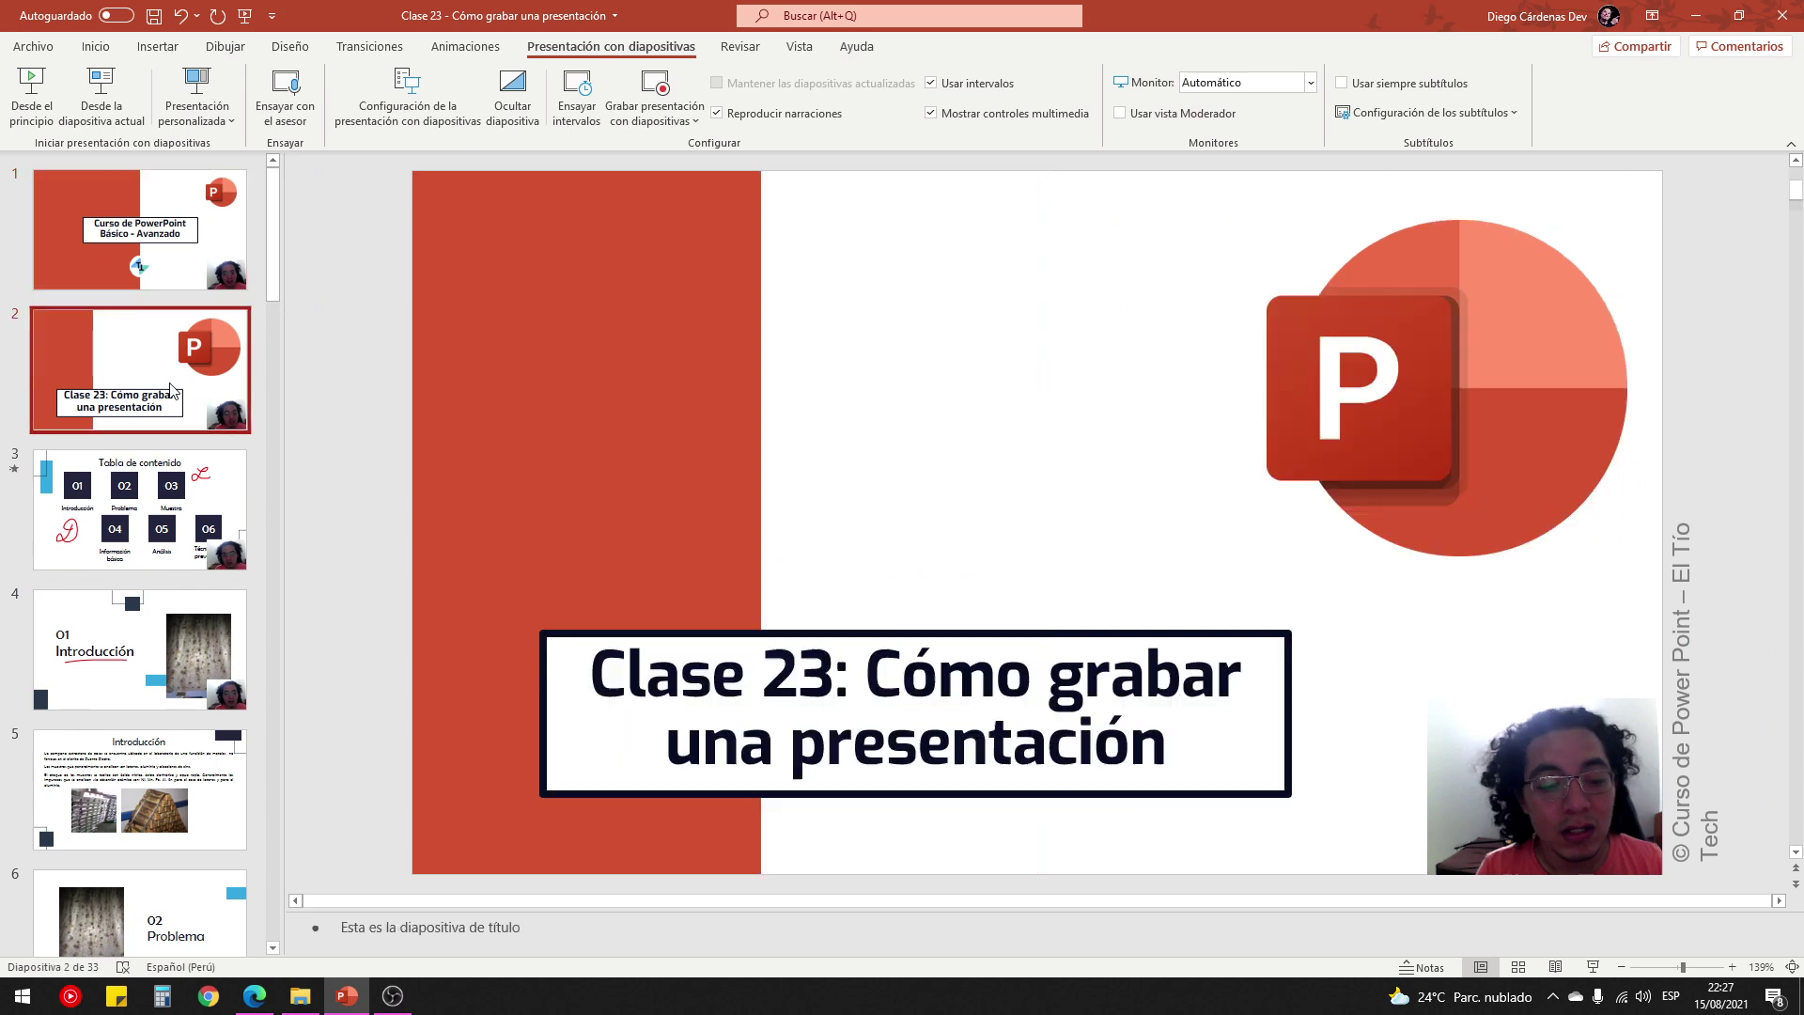
pyautogui.press('Down')
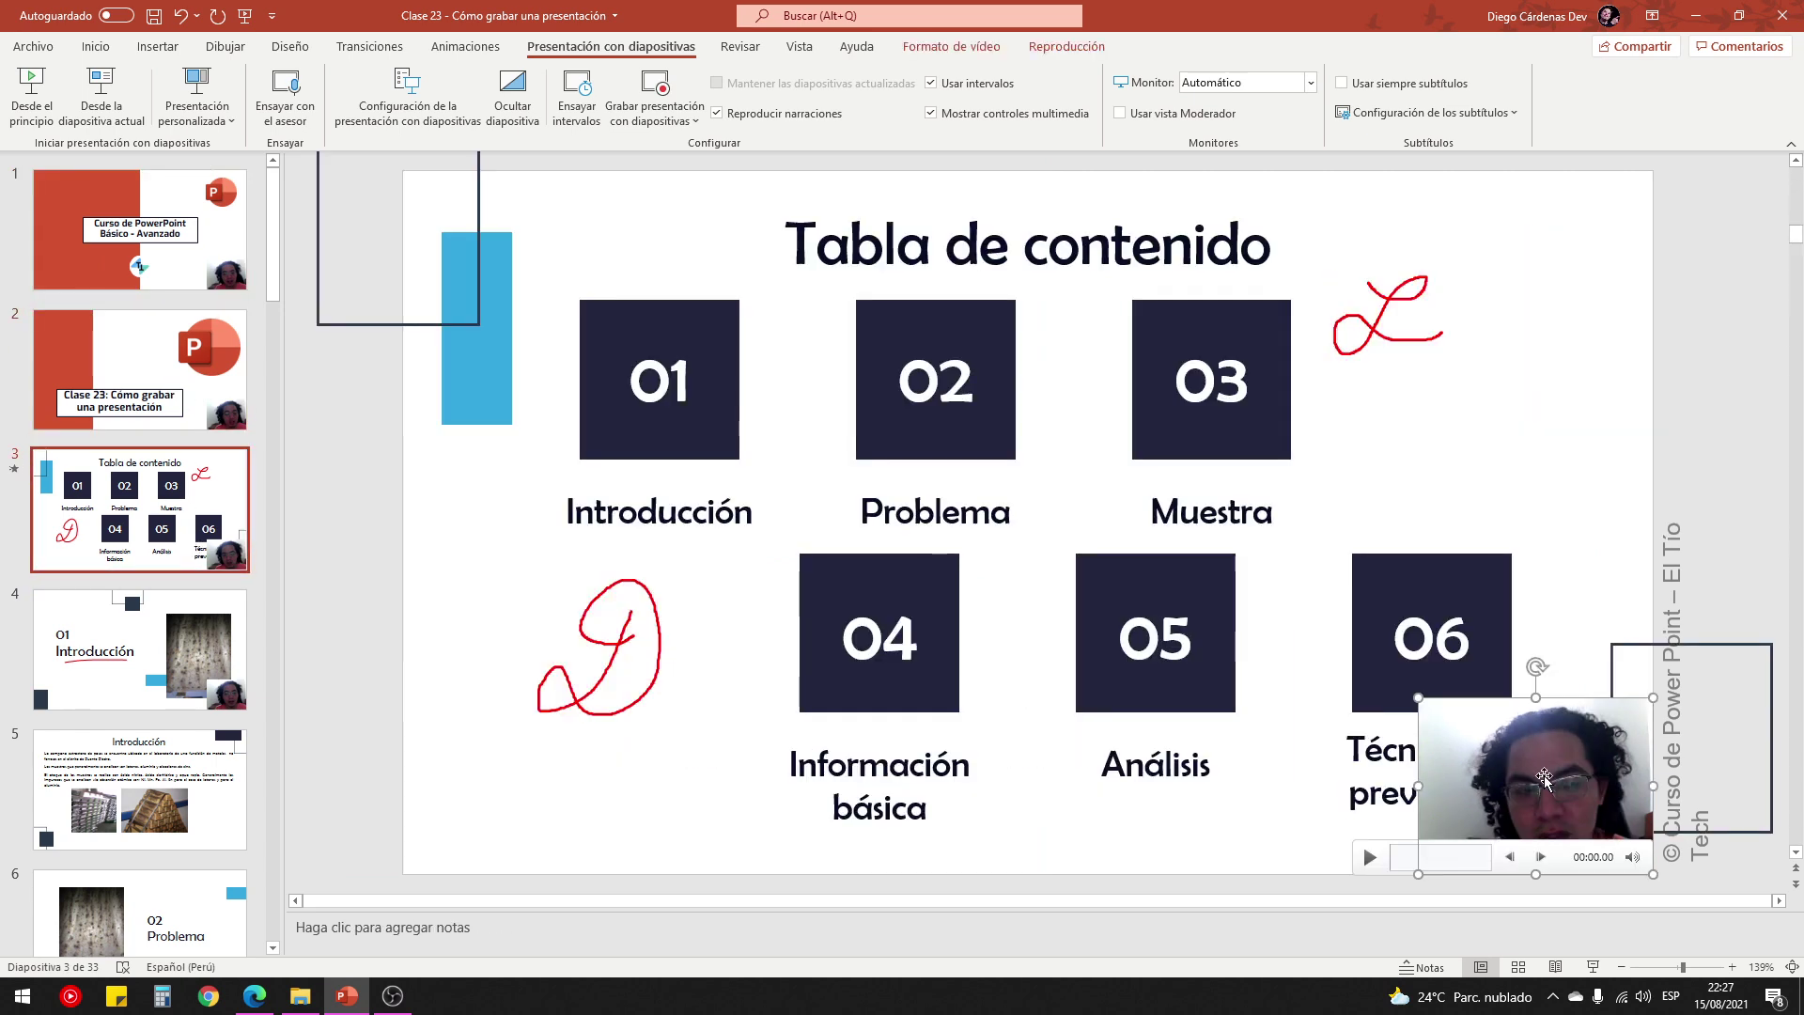
pyautogui.press('Escape')
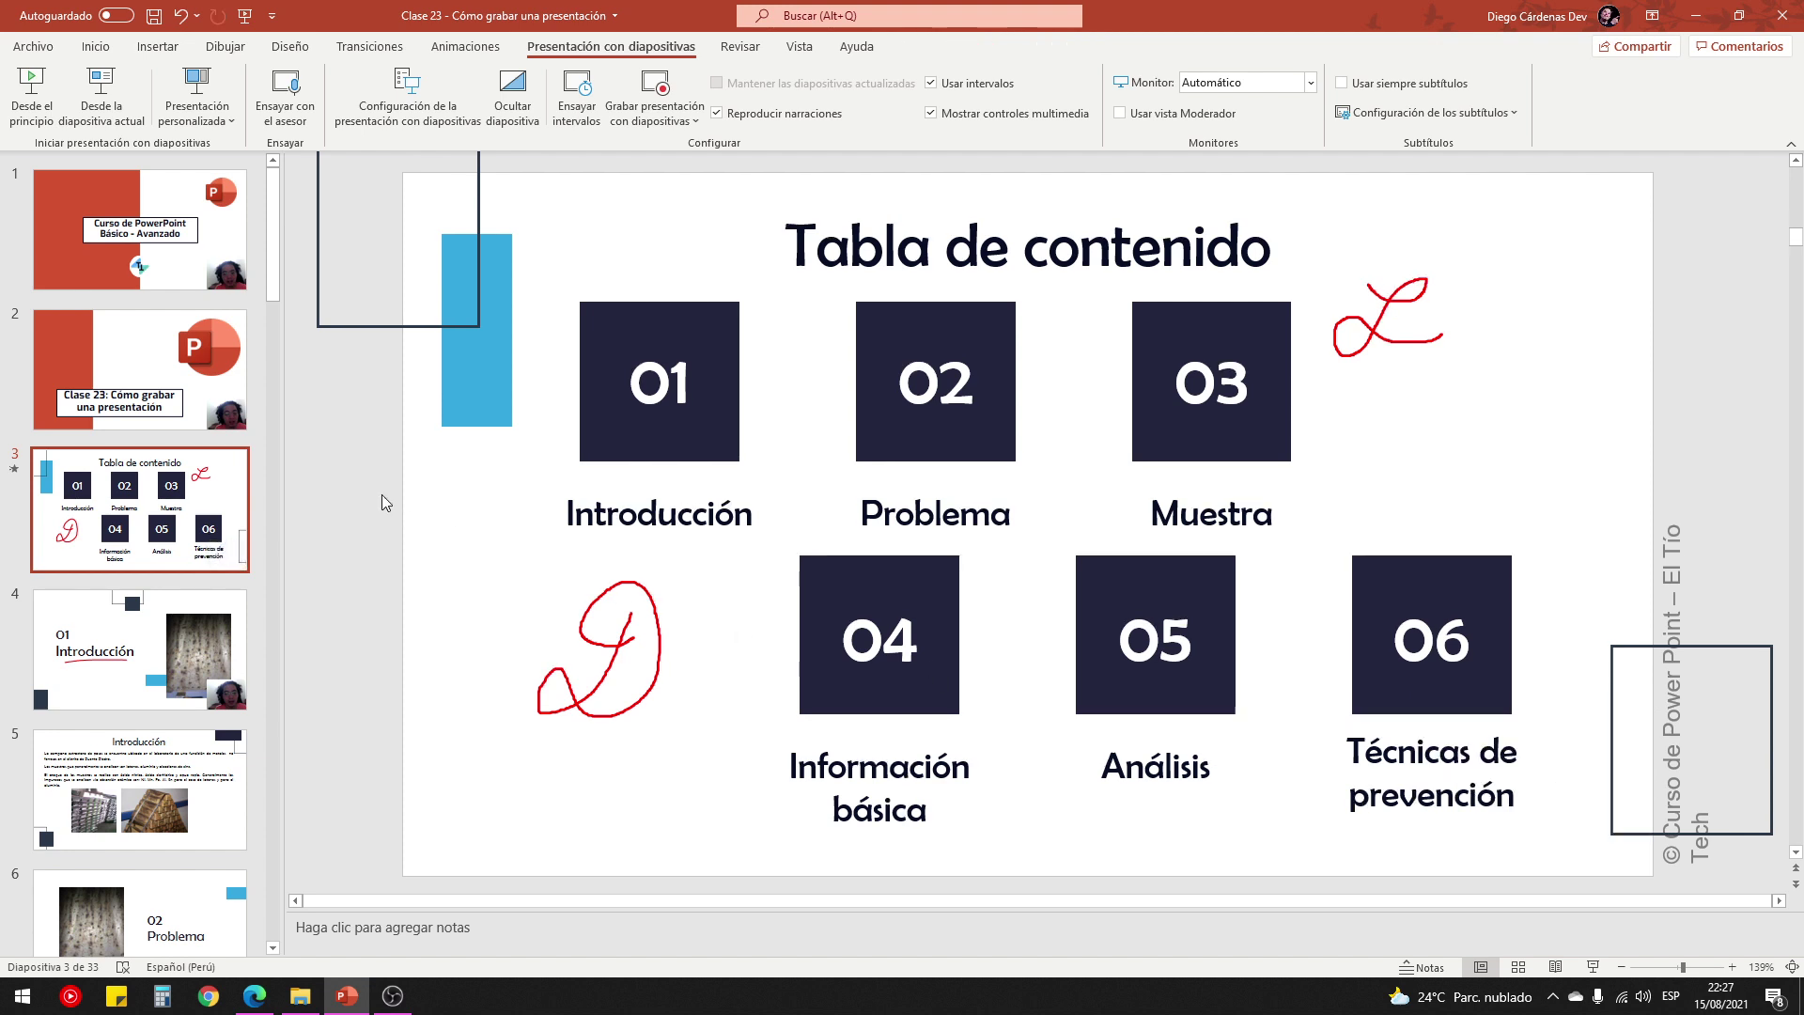
pyautogui.press('pageup')
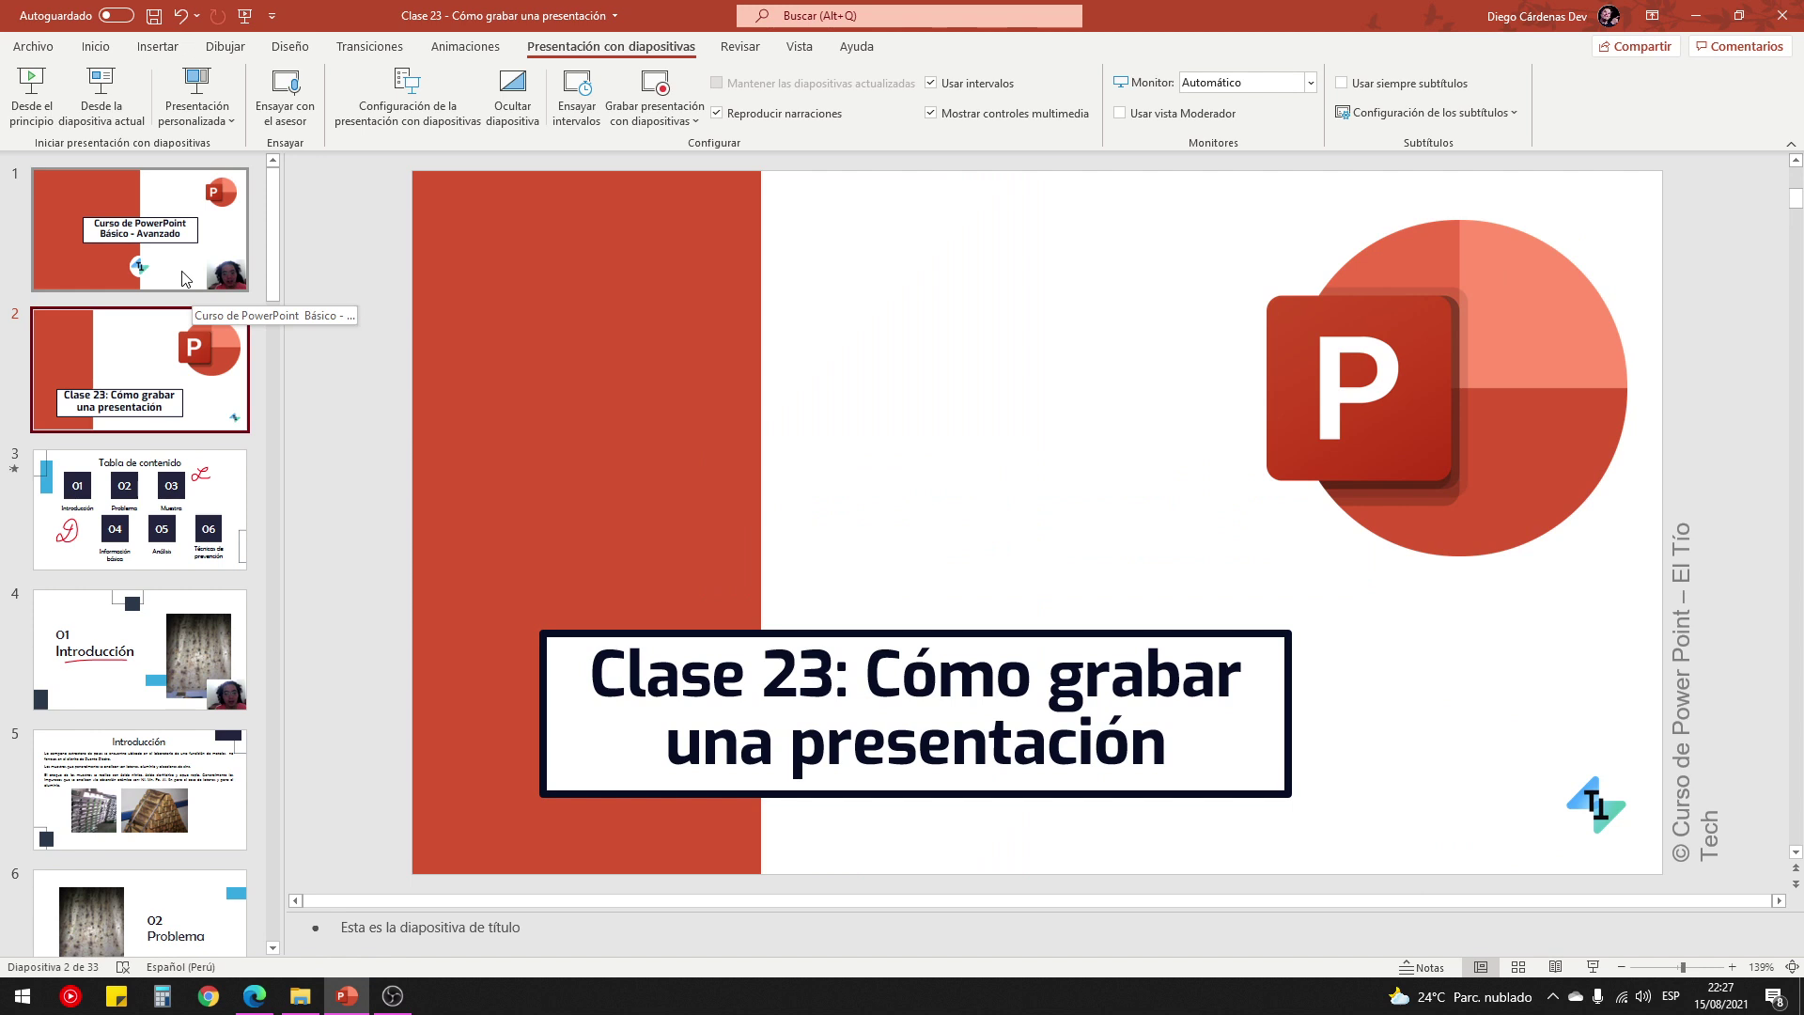
pyautogui.click(185, 279)
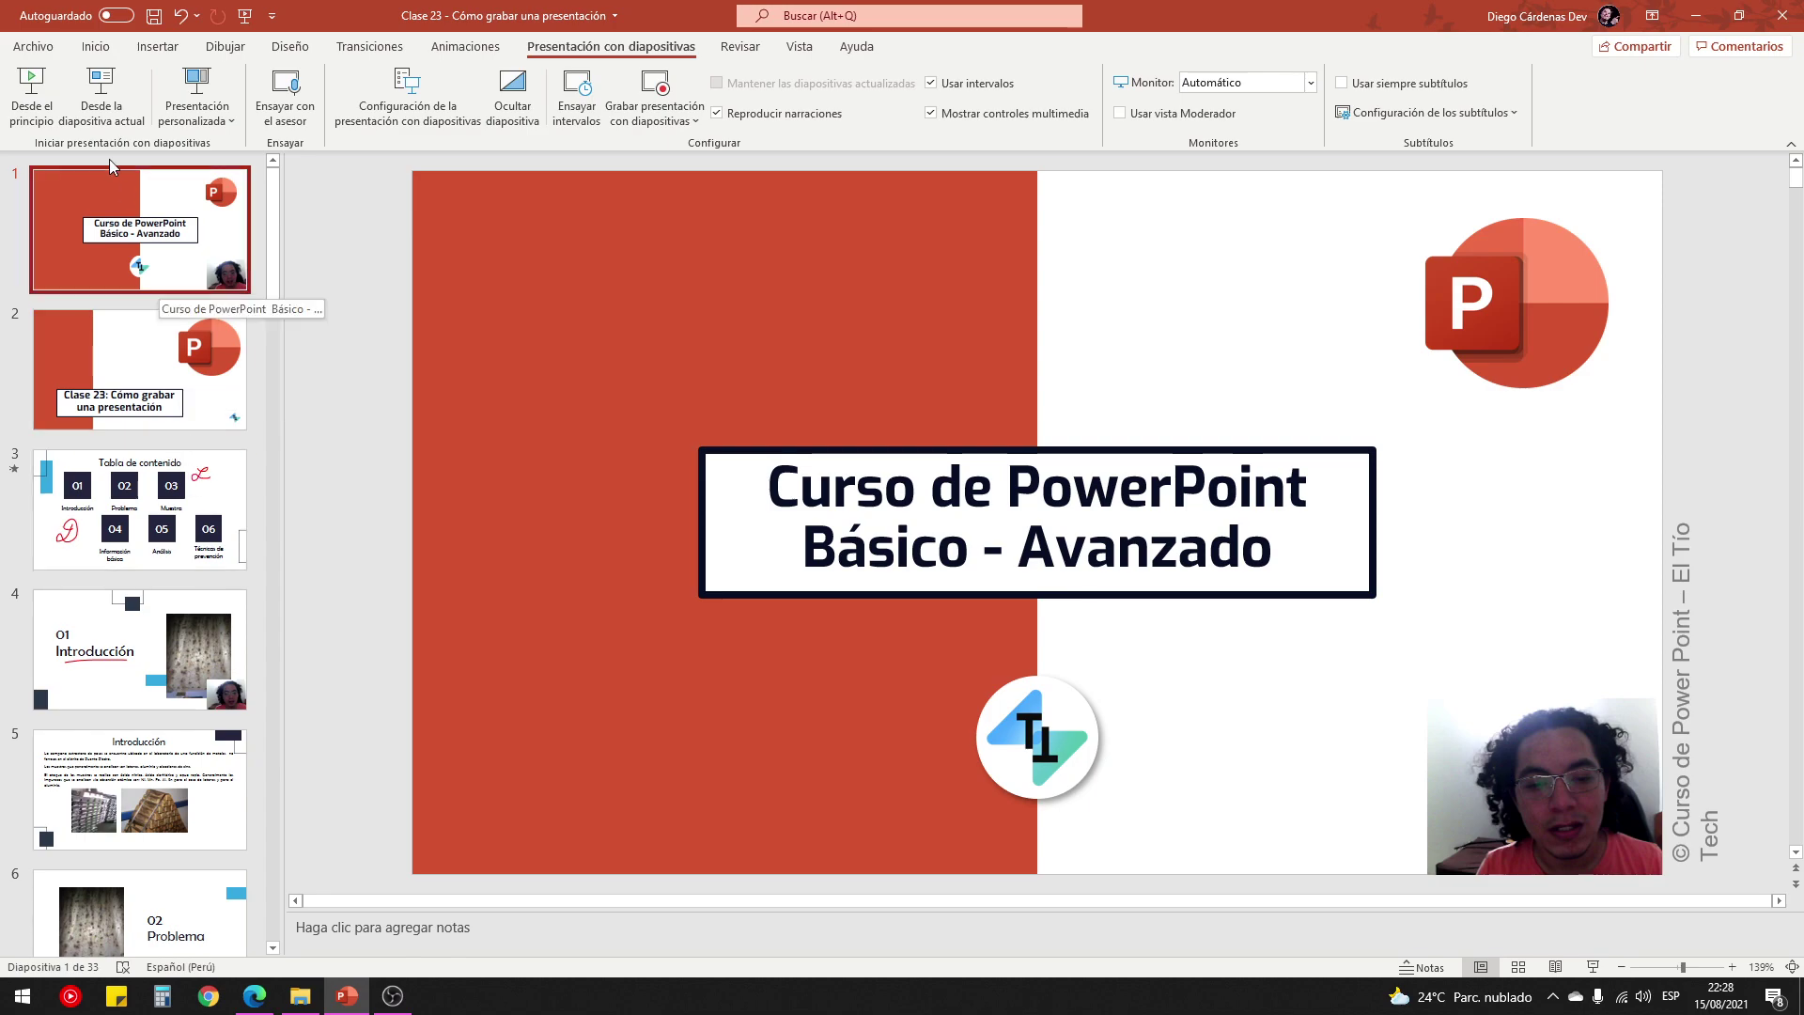
# Set up a Full HD 1080p video export with Usar narraciones e intervalos grabados, then Crear vídeo.
pyautogui.click(34, 57)
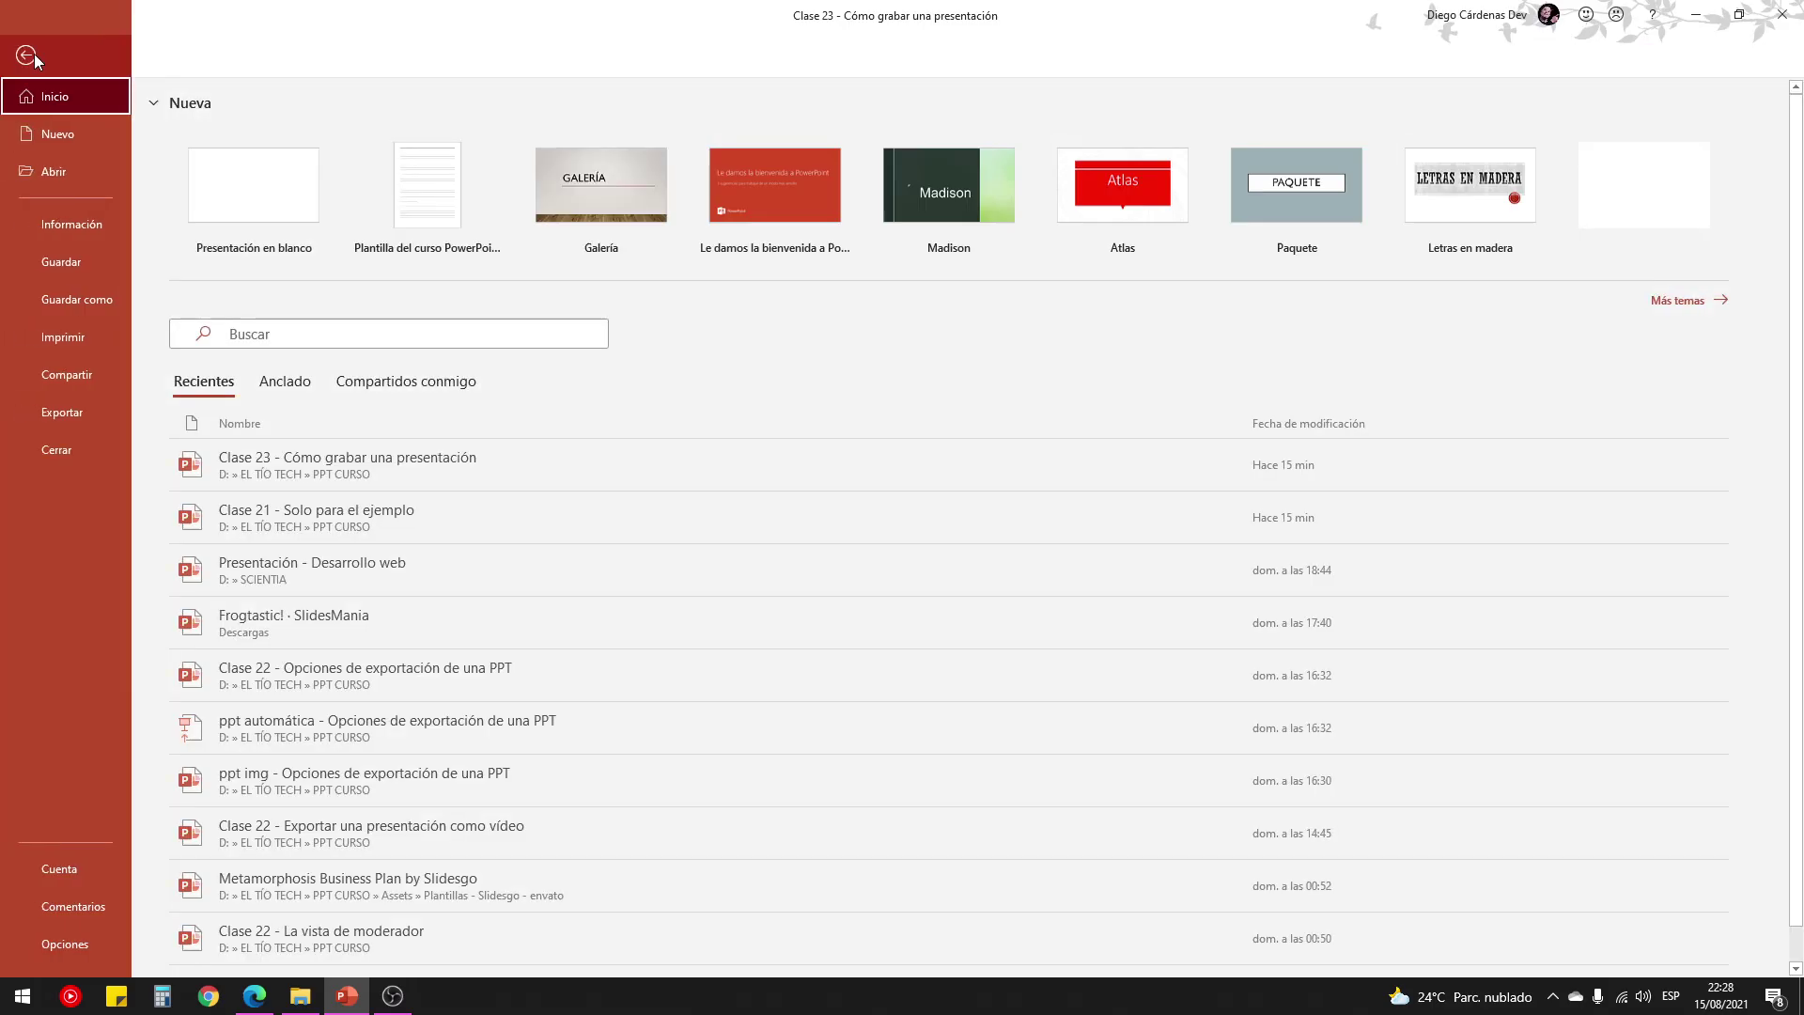
pyautogui.click(79, 414)
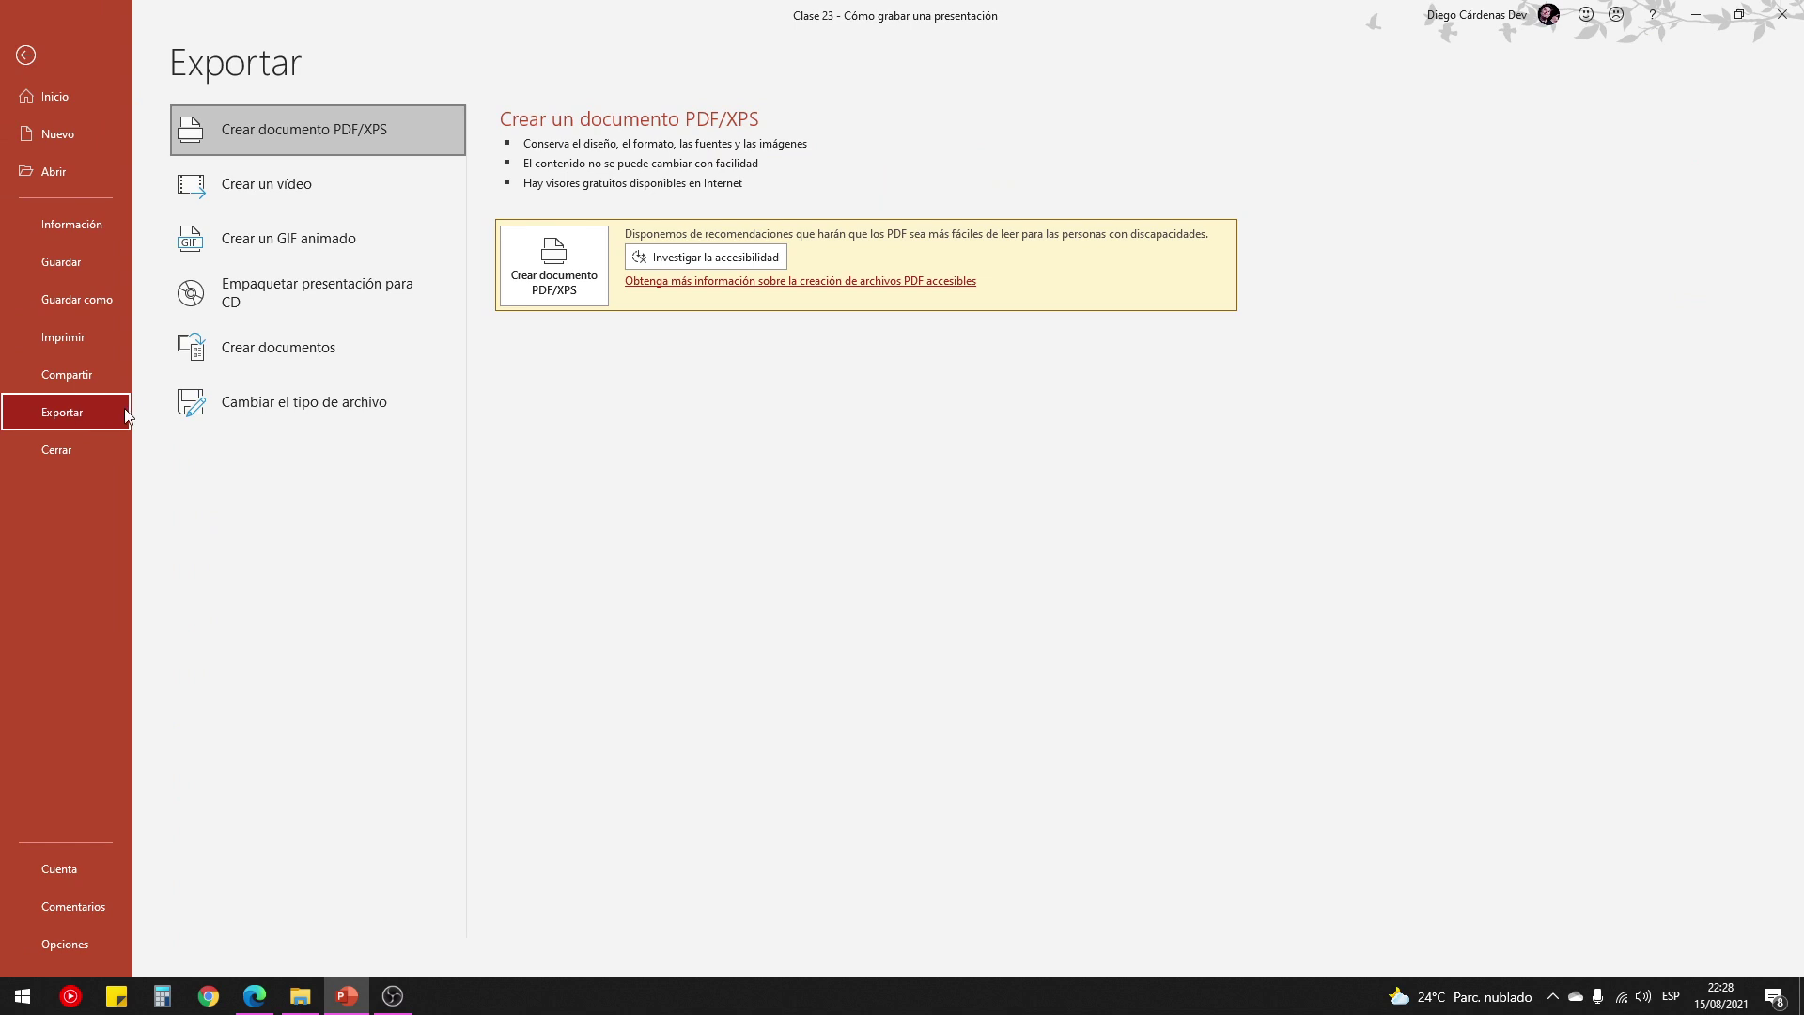
pyautogui.click(256, 178)
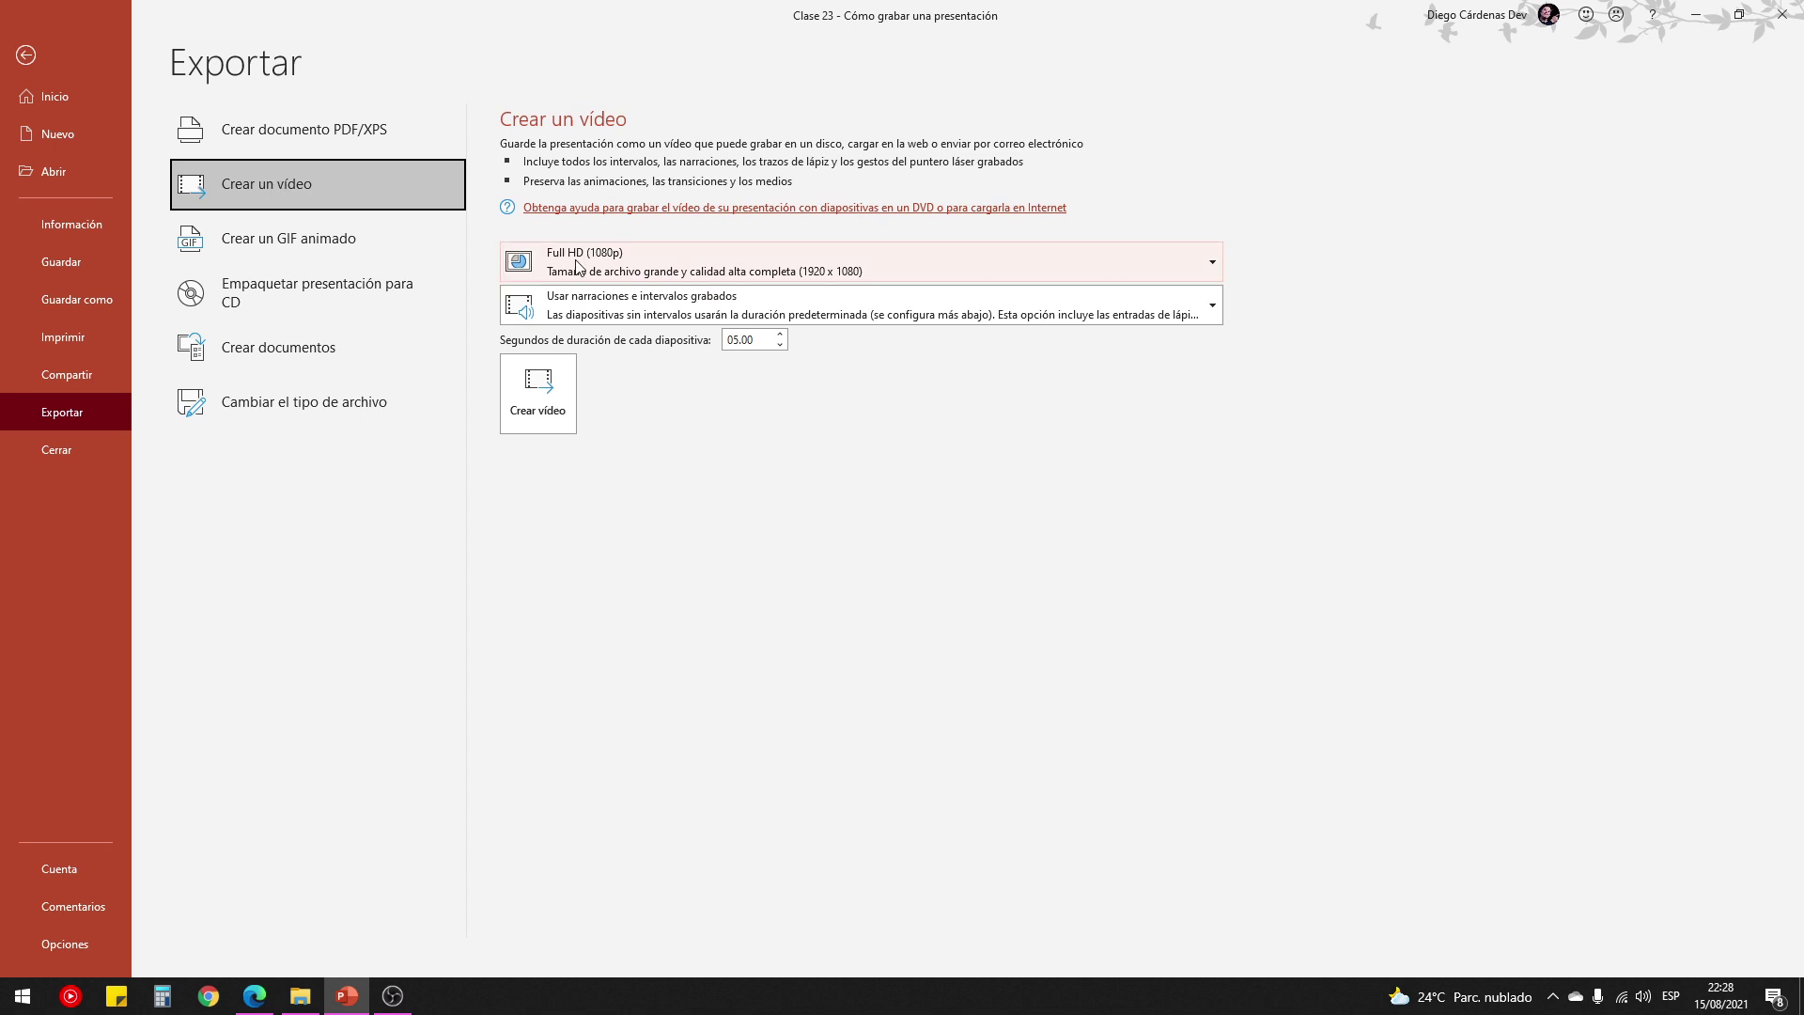
pyautogui.click(791, 302)
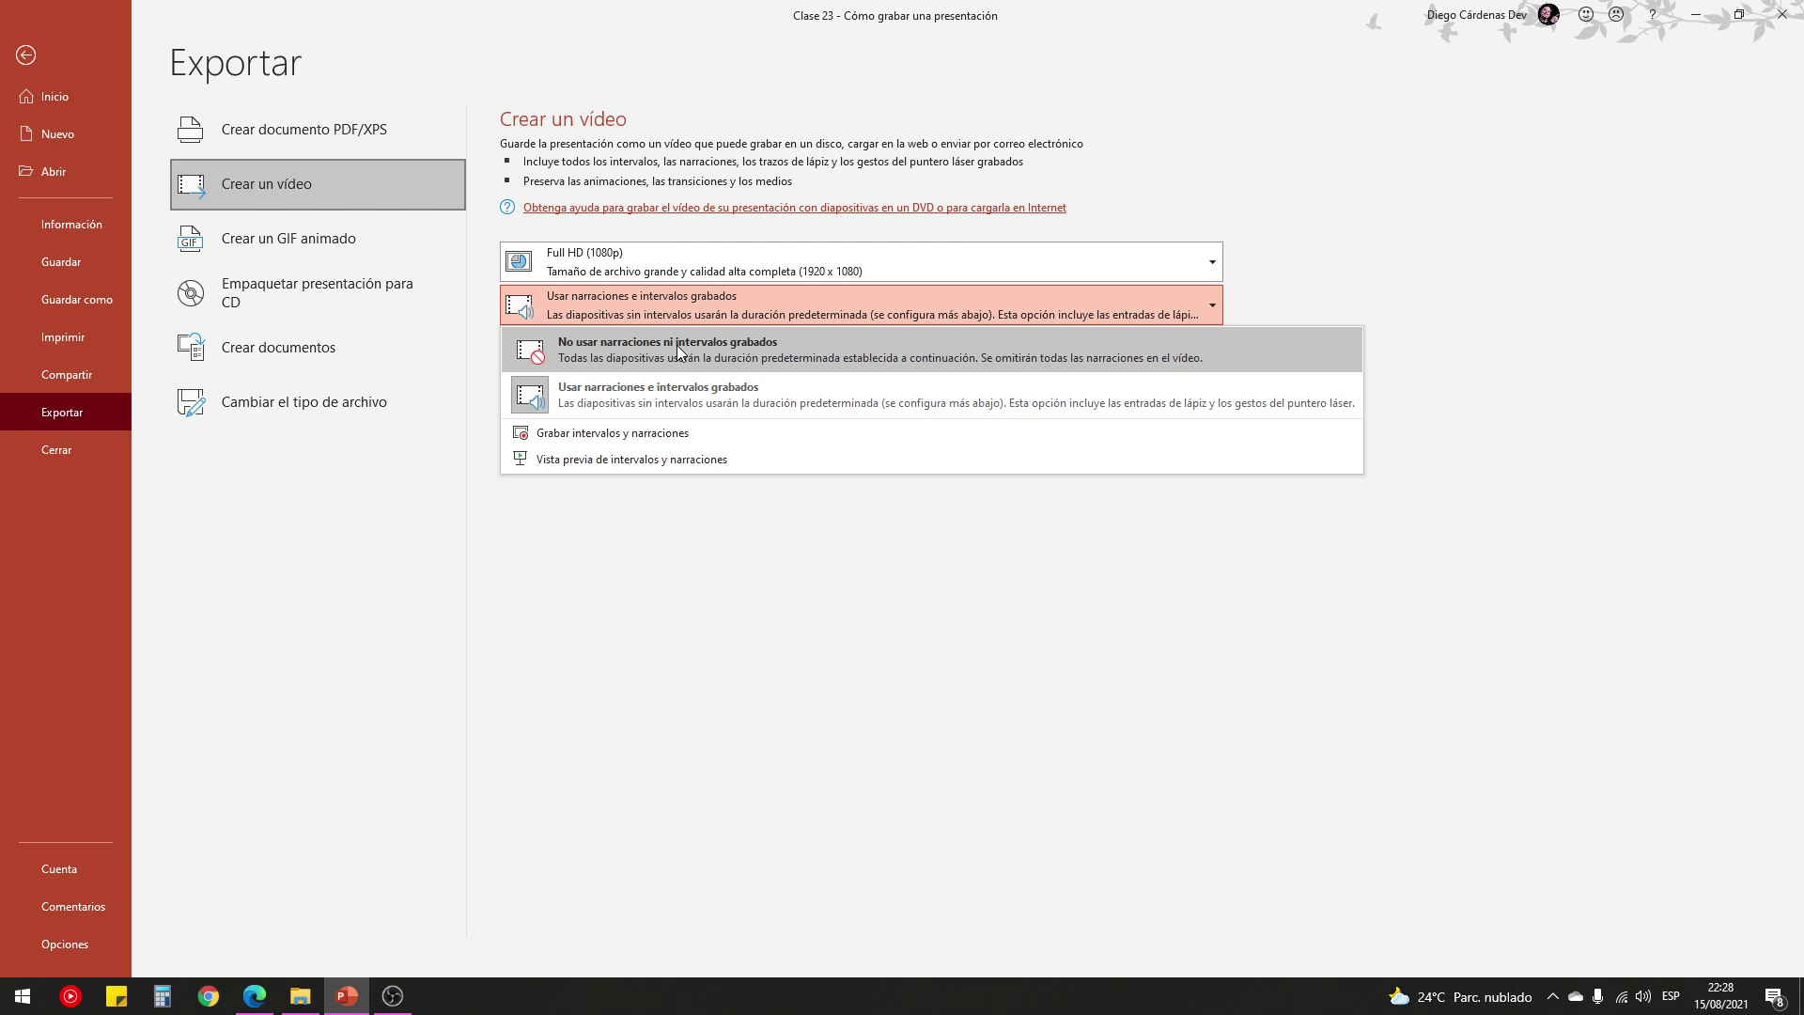
pyautogui.click(624, 396)
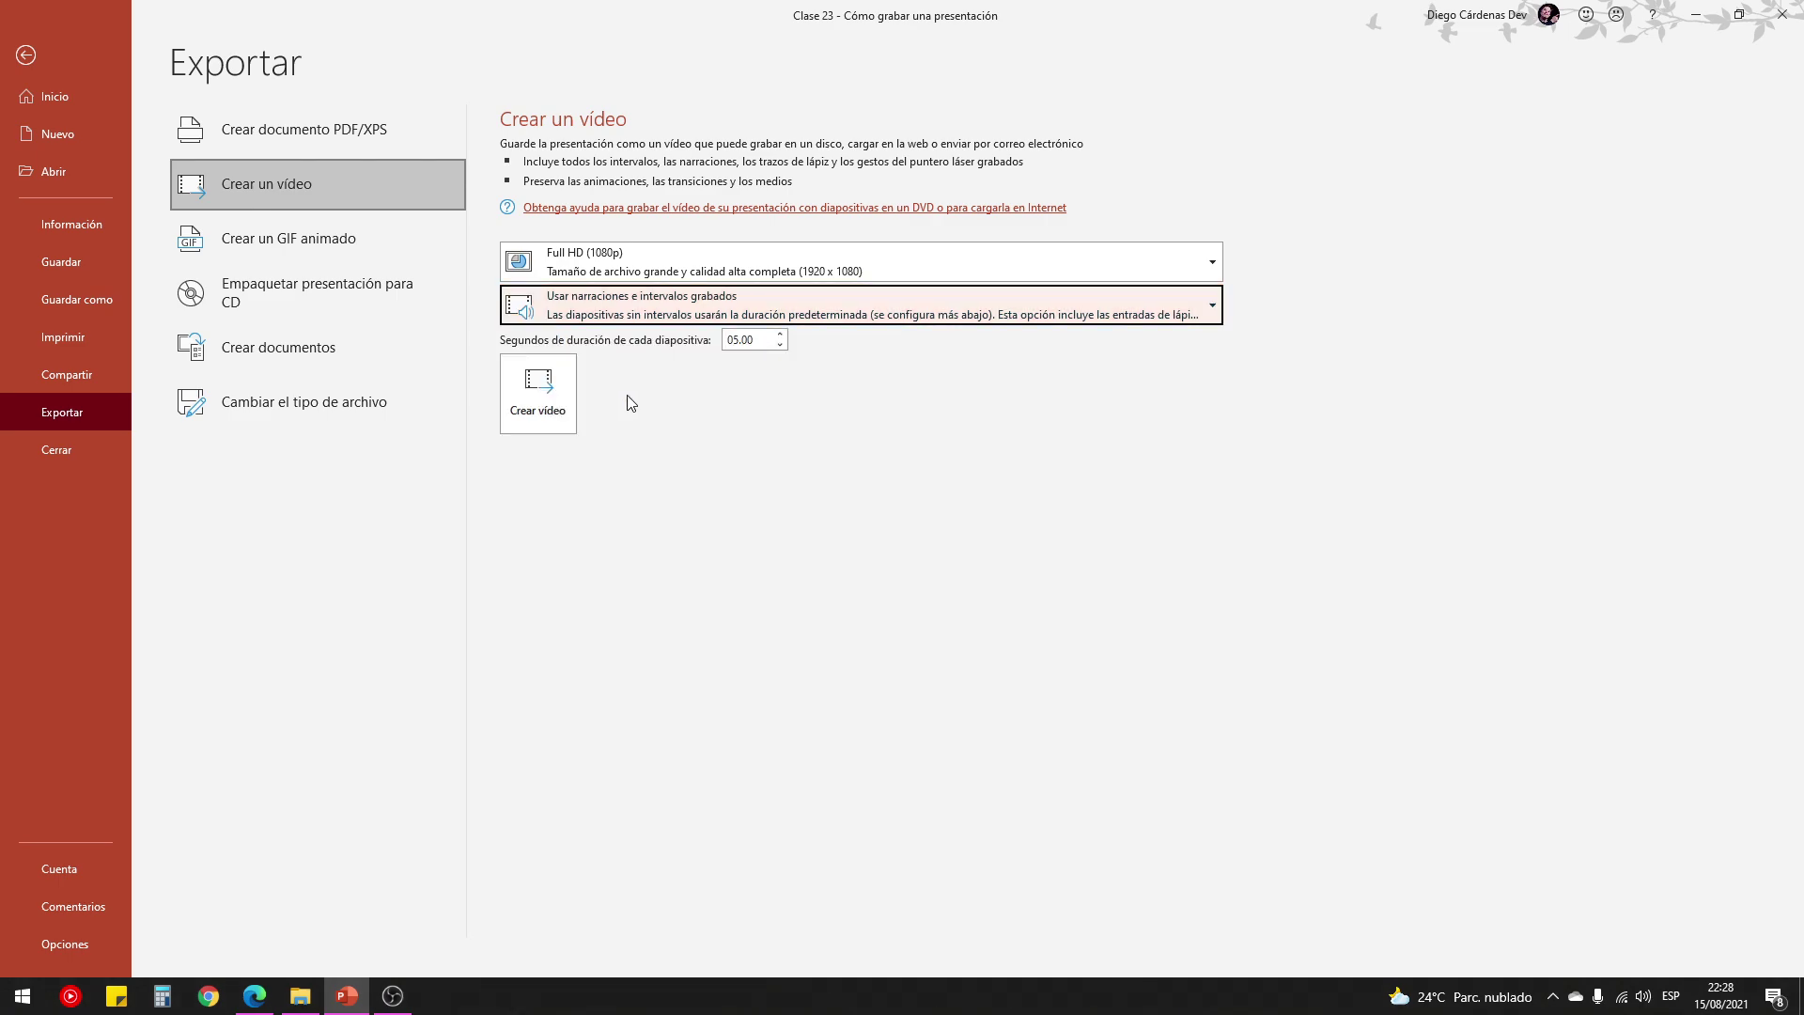
pyautogui.click(535, 407)
pyautogui.moveTo(173, 496); pyautogui.dragTo(146, 496)
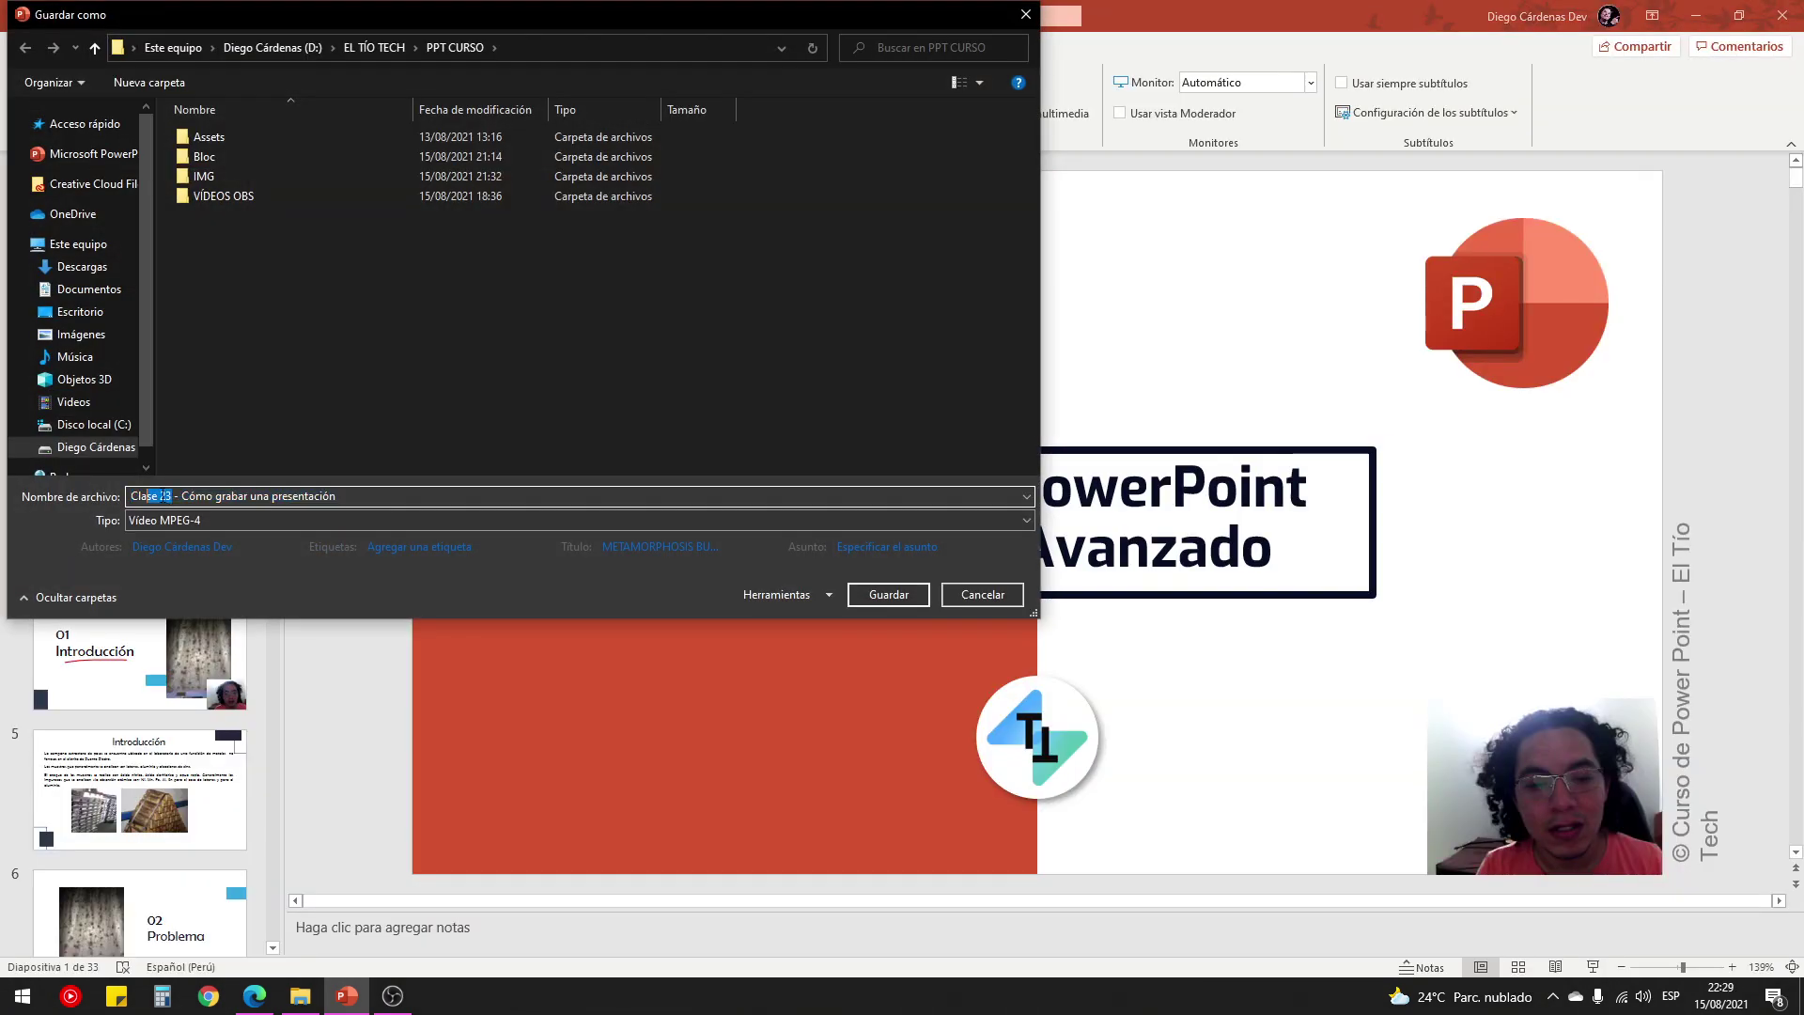
# Insert 'en vídeo' after Clase 23 in the file name and save the MP4 video.
pyautogui.click(174, 496)
pyautogui.write('en víd')
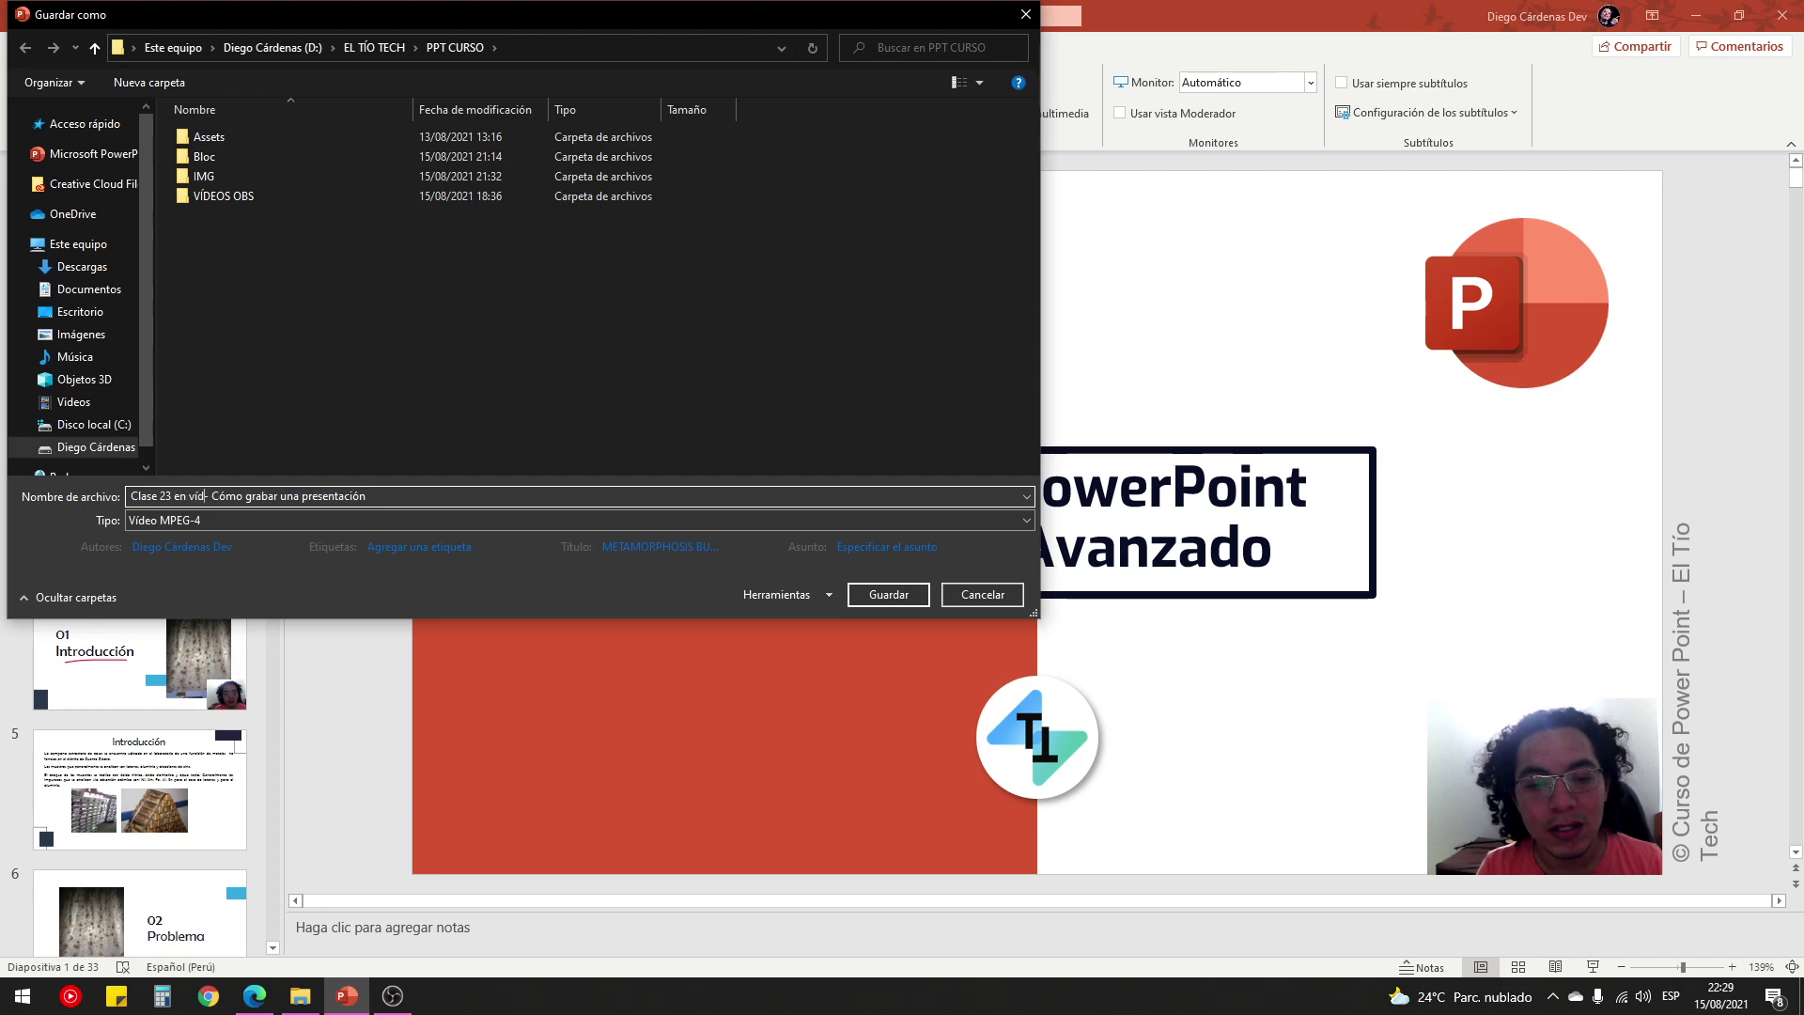
pyautogui.write('eo')
pyautogui.click(907, 594)
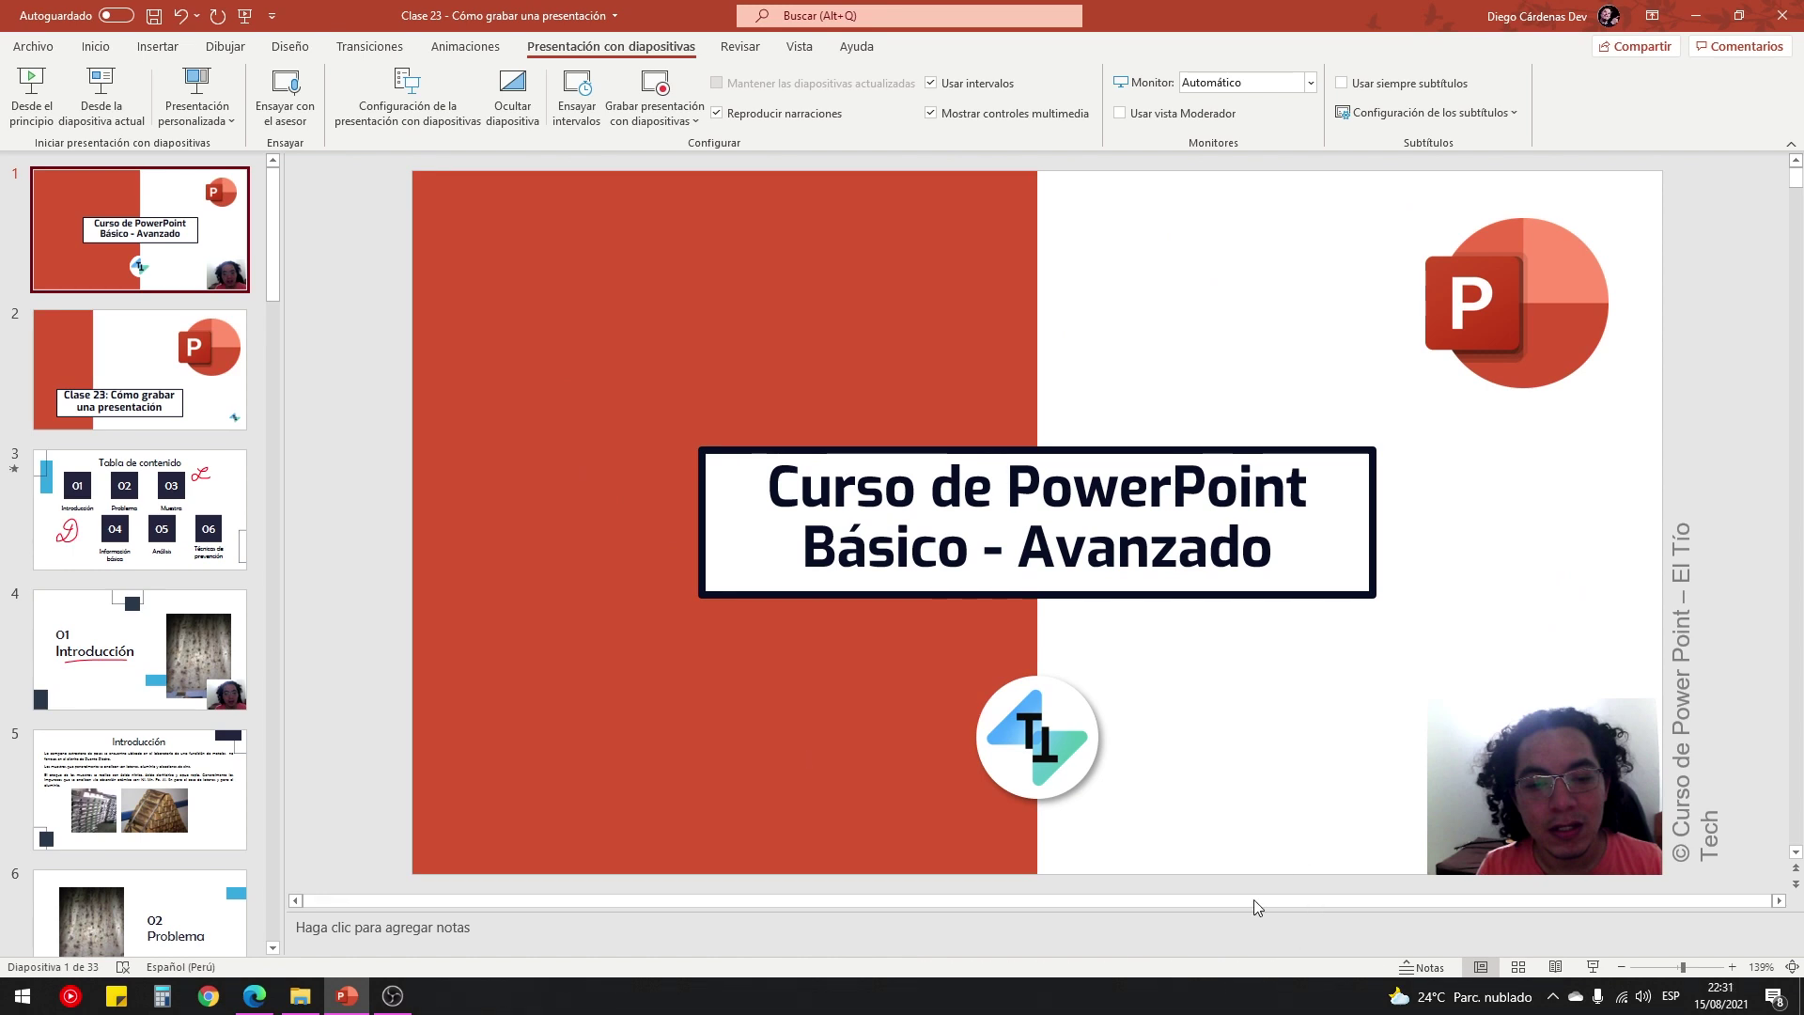
# Play the exported 'Clase 23 en vídeo' MP4 from File Explorer in Movies & TV.
pyautogui.click(301, 996)
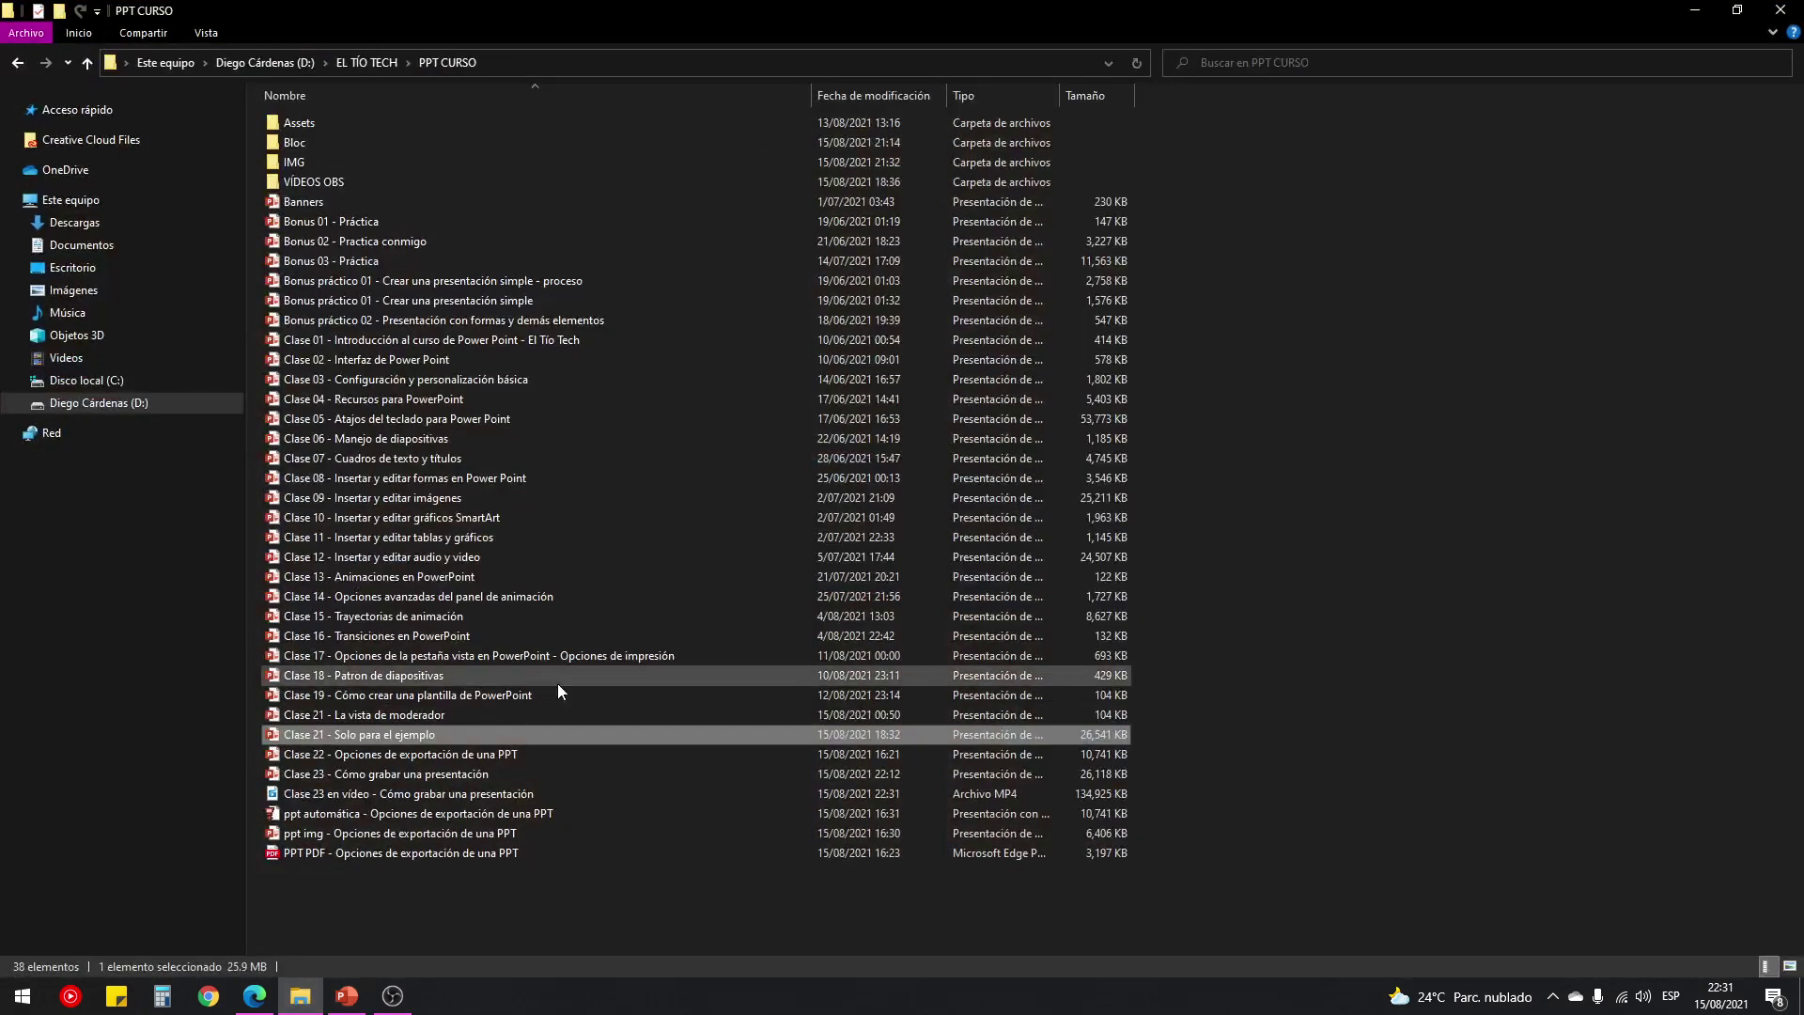
pyautogui.moveTo(408, 793)
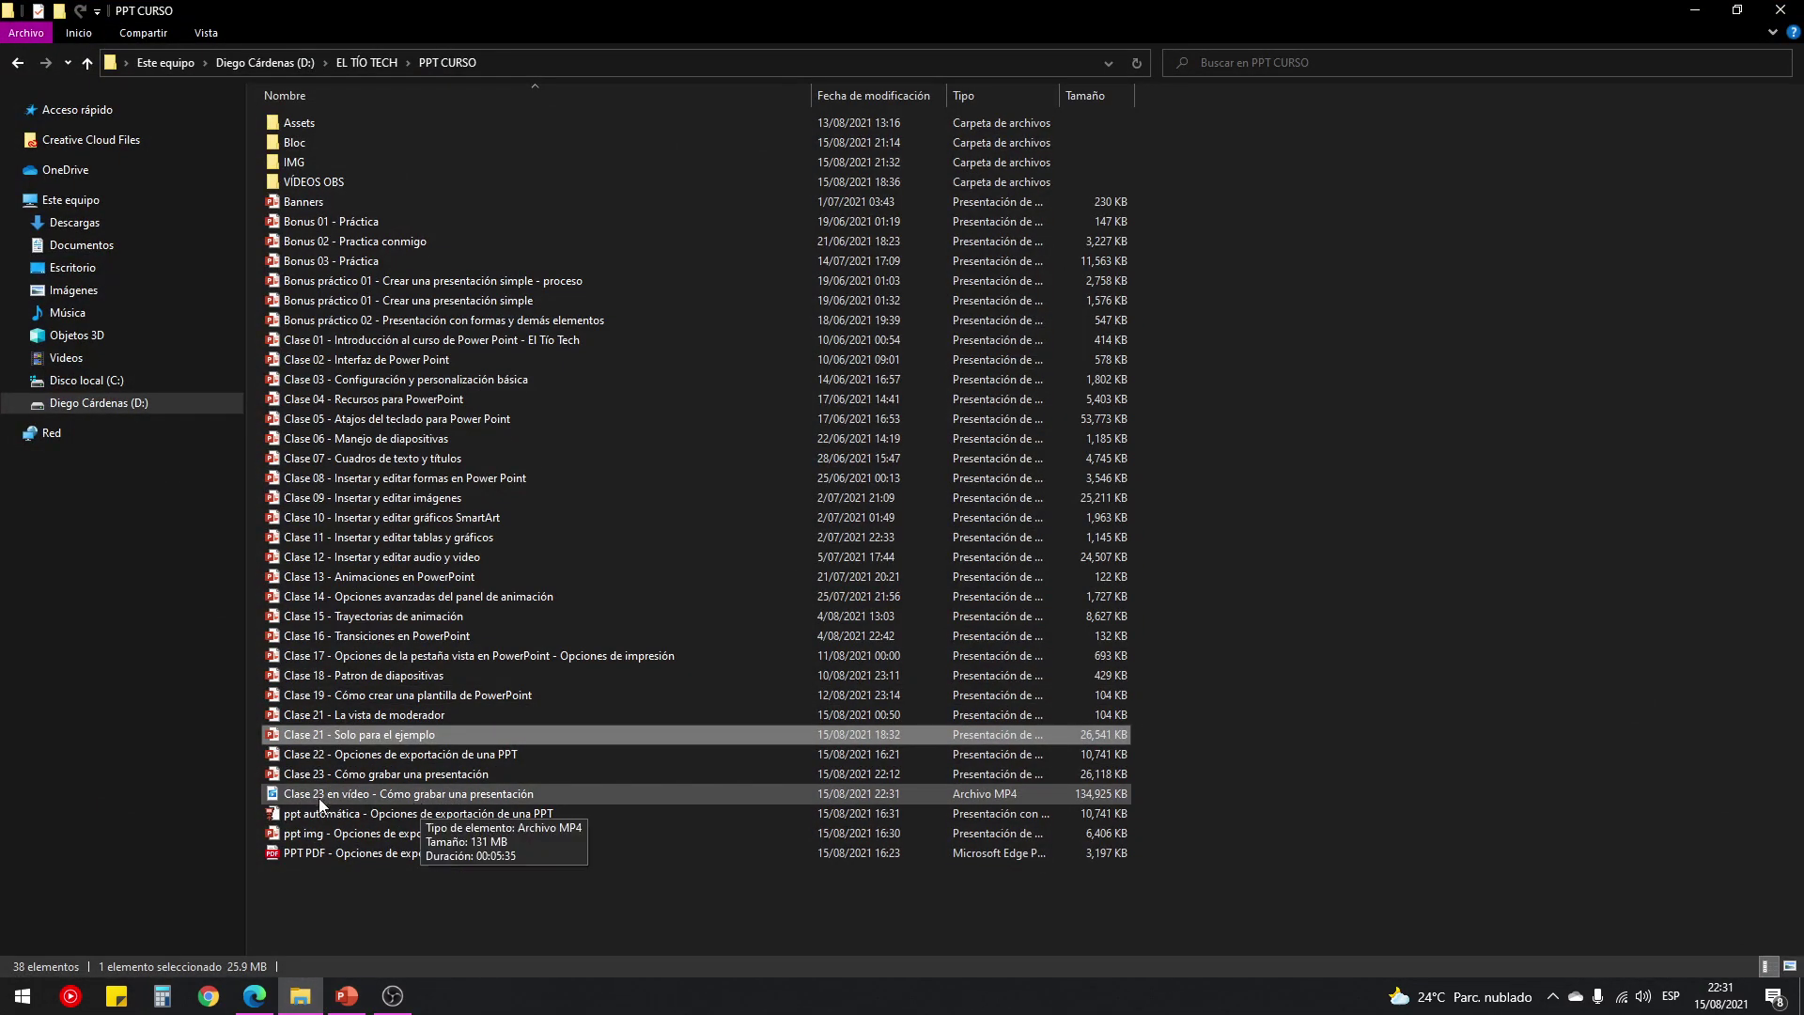
pyautogui.doubleClick(433, 795)
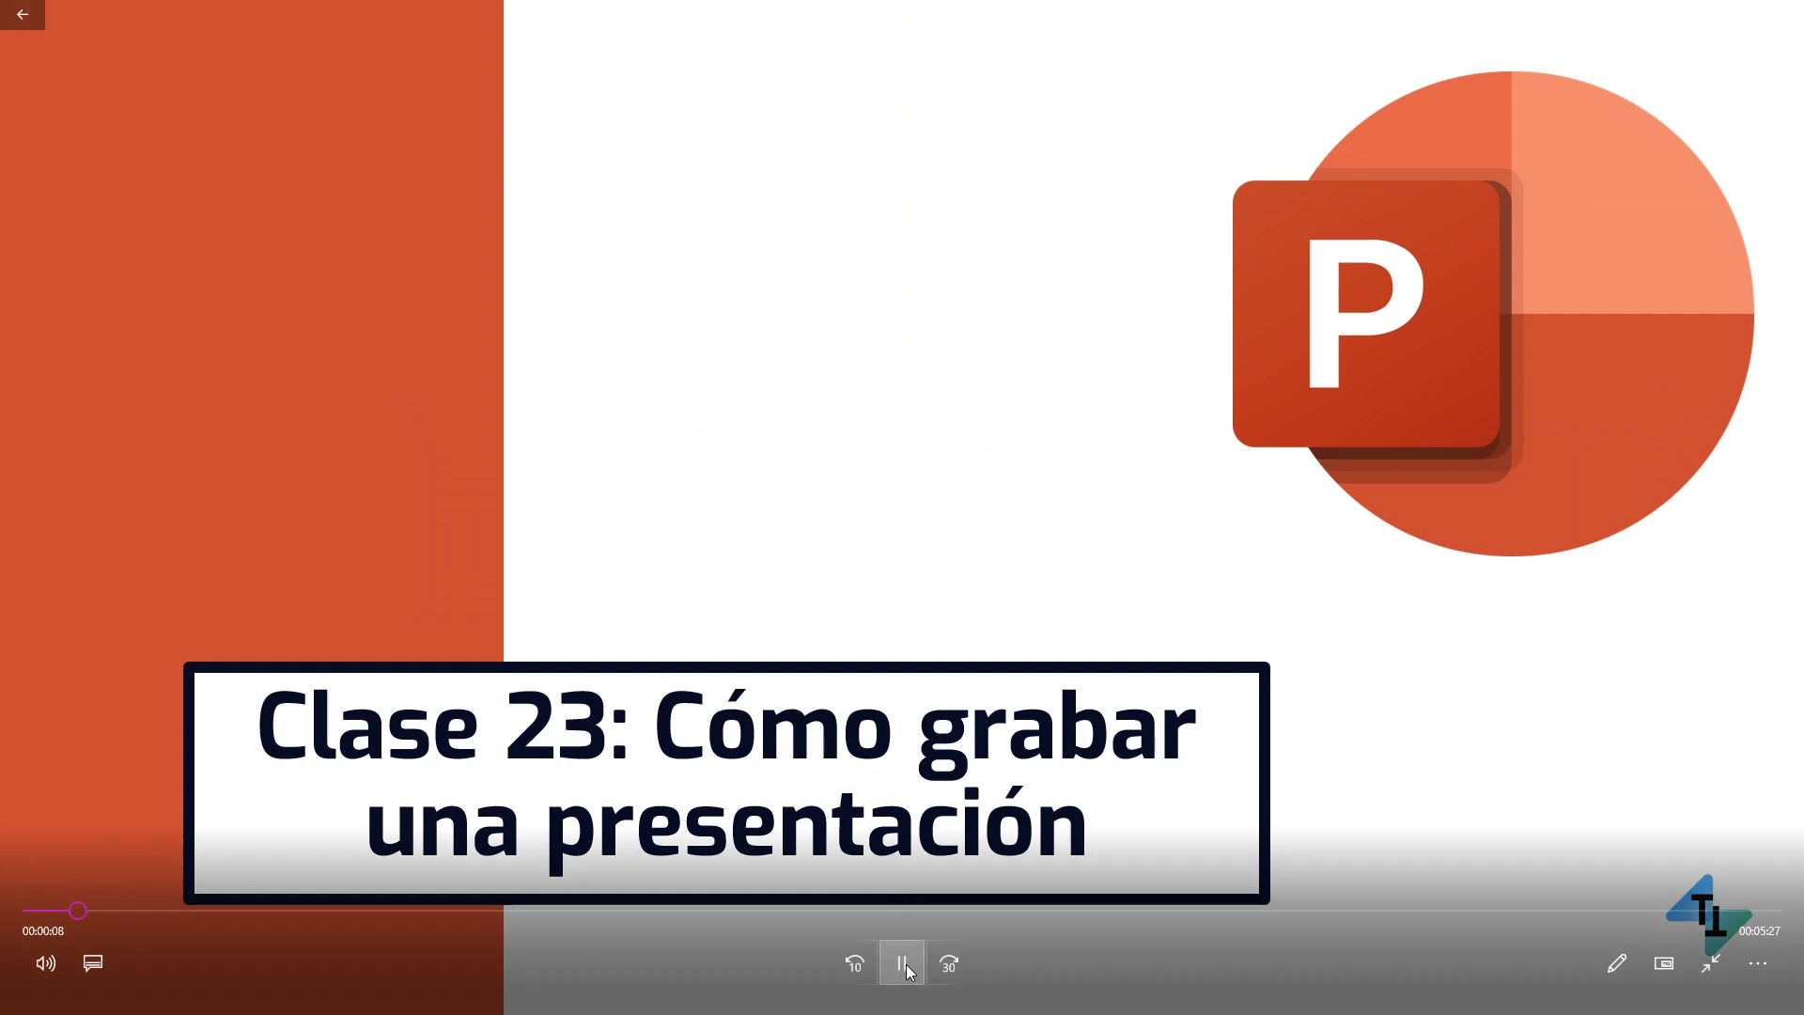
# Pause the class video, leave full screen, and browse the title and Tabla de contenido slides in PowerPoint.
pyautogui.click(904, 964)
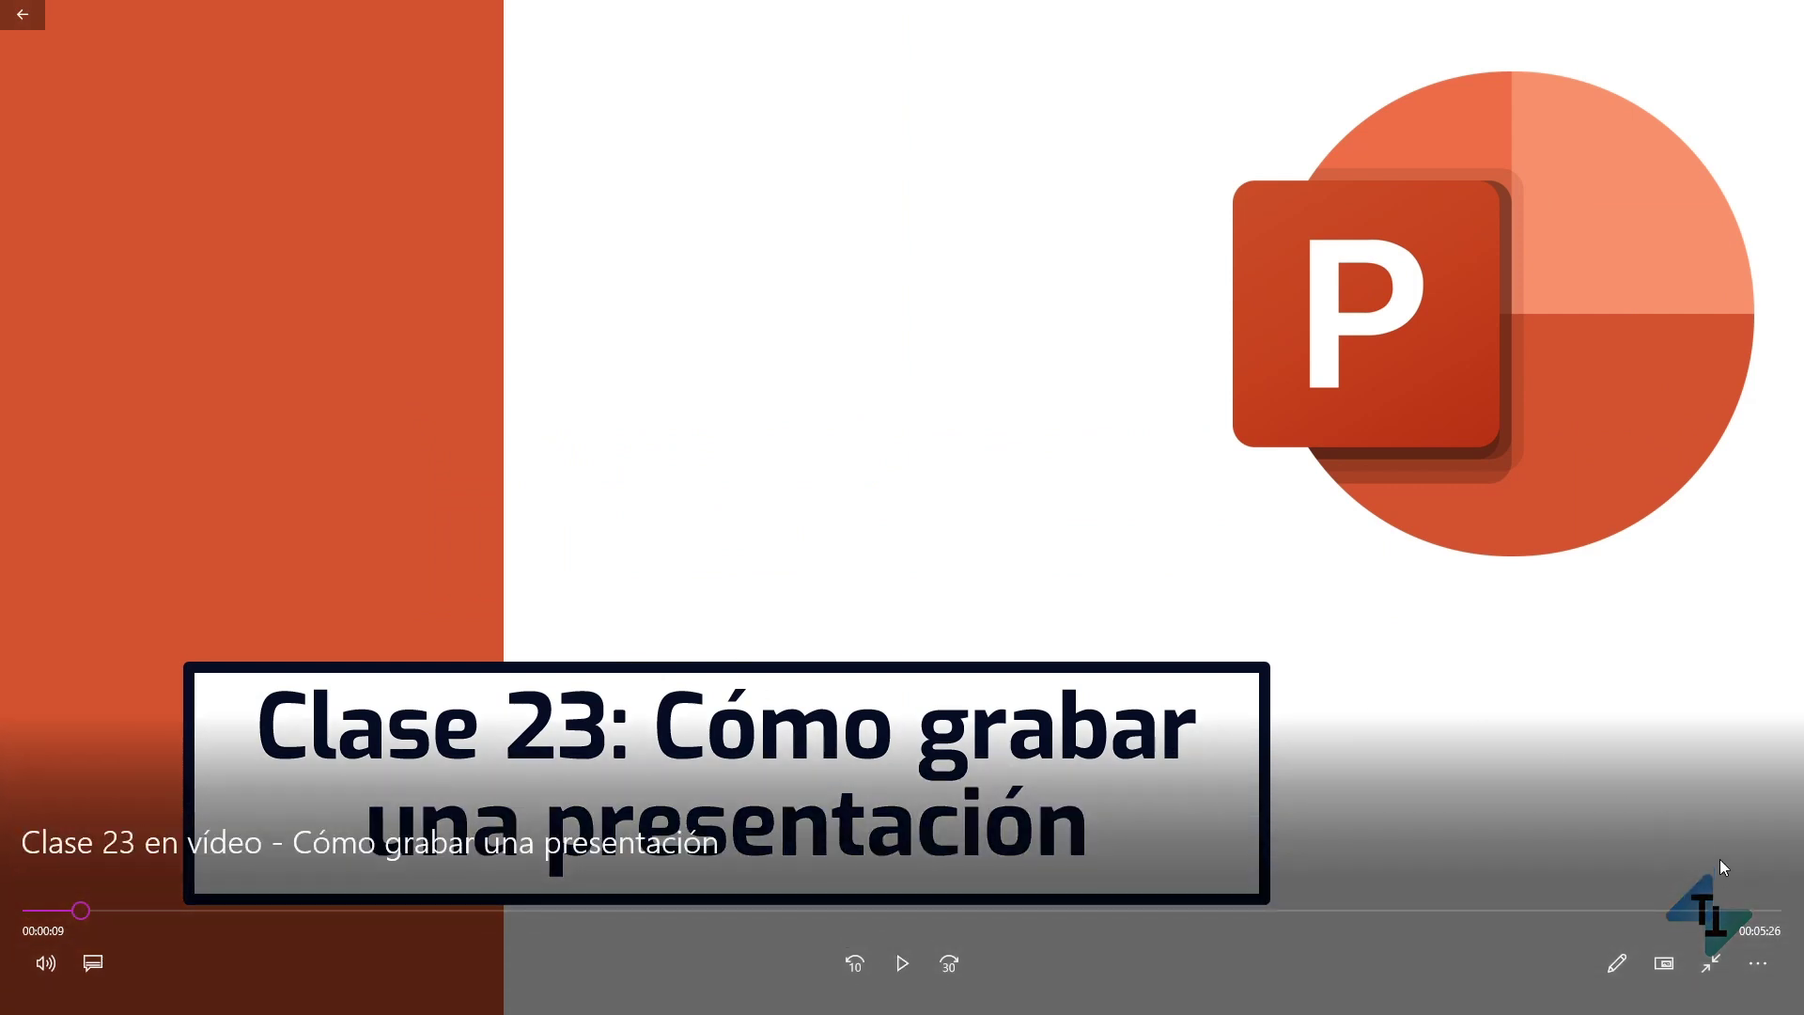
pyautogui.click(1712, 973)
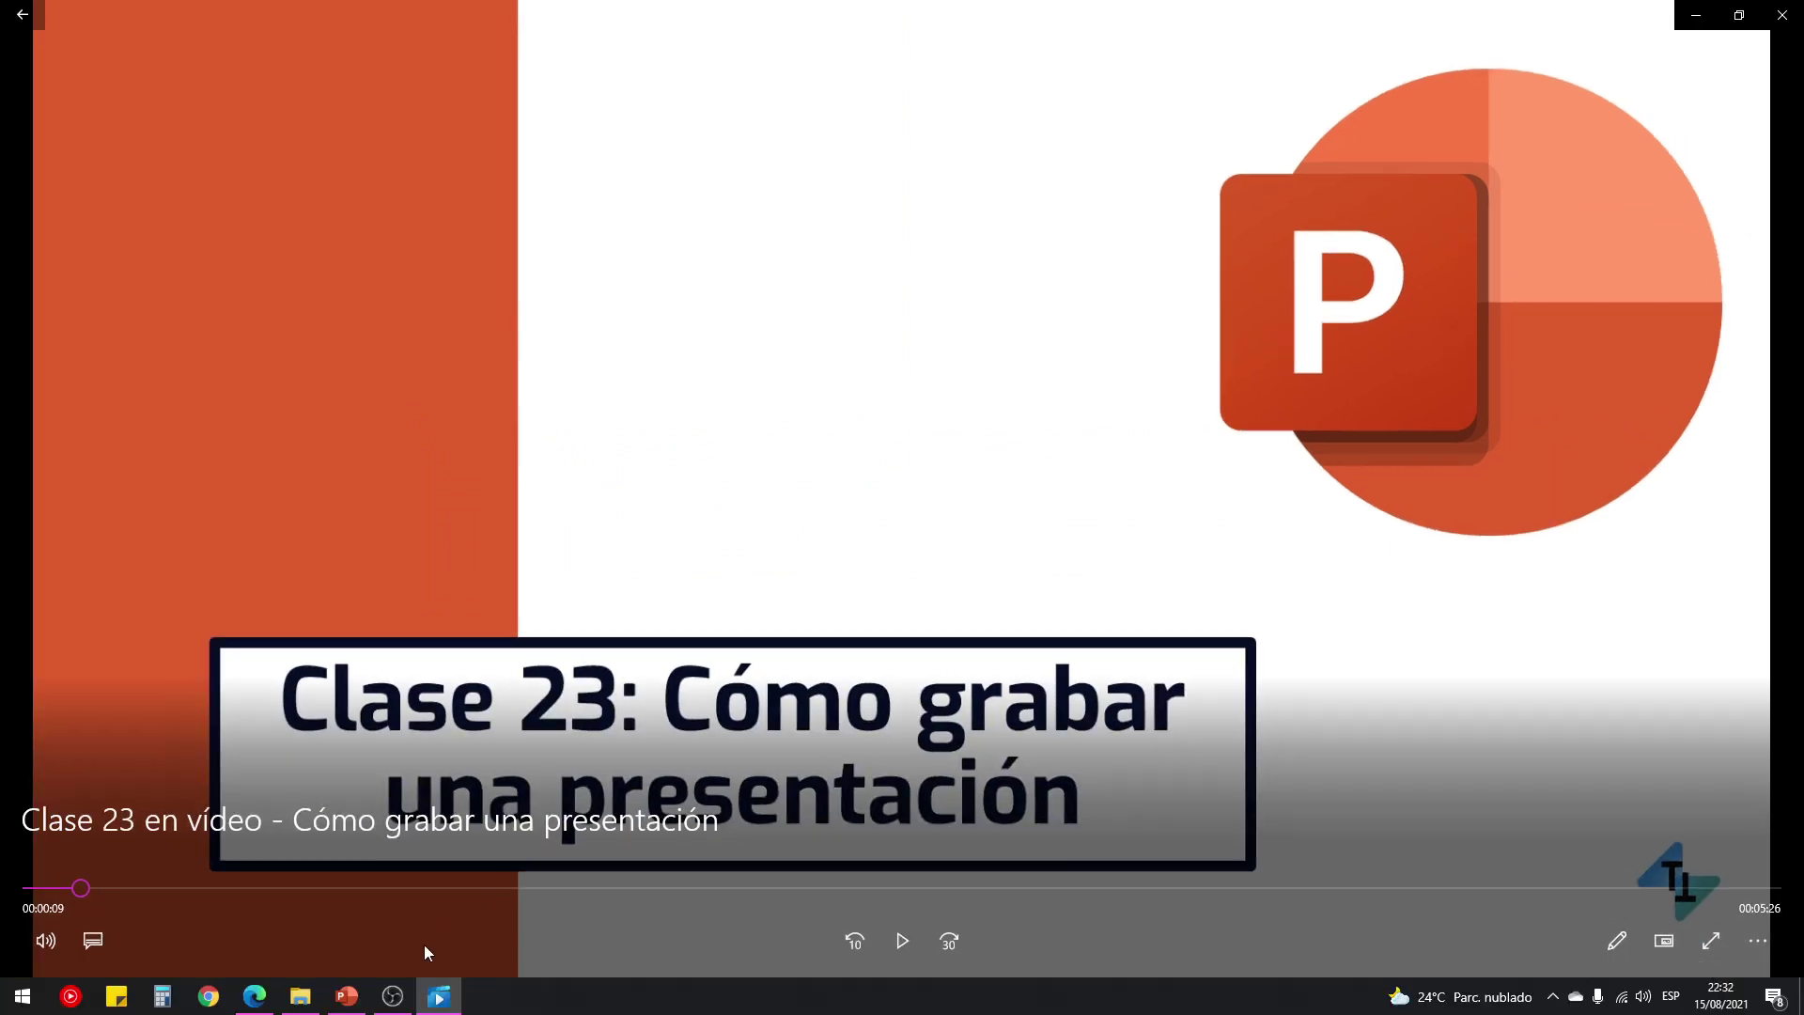
pyautogui.click(346, 996)
pyautogui.click(140, 371)
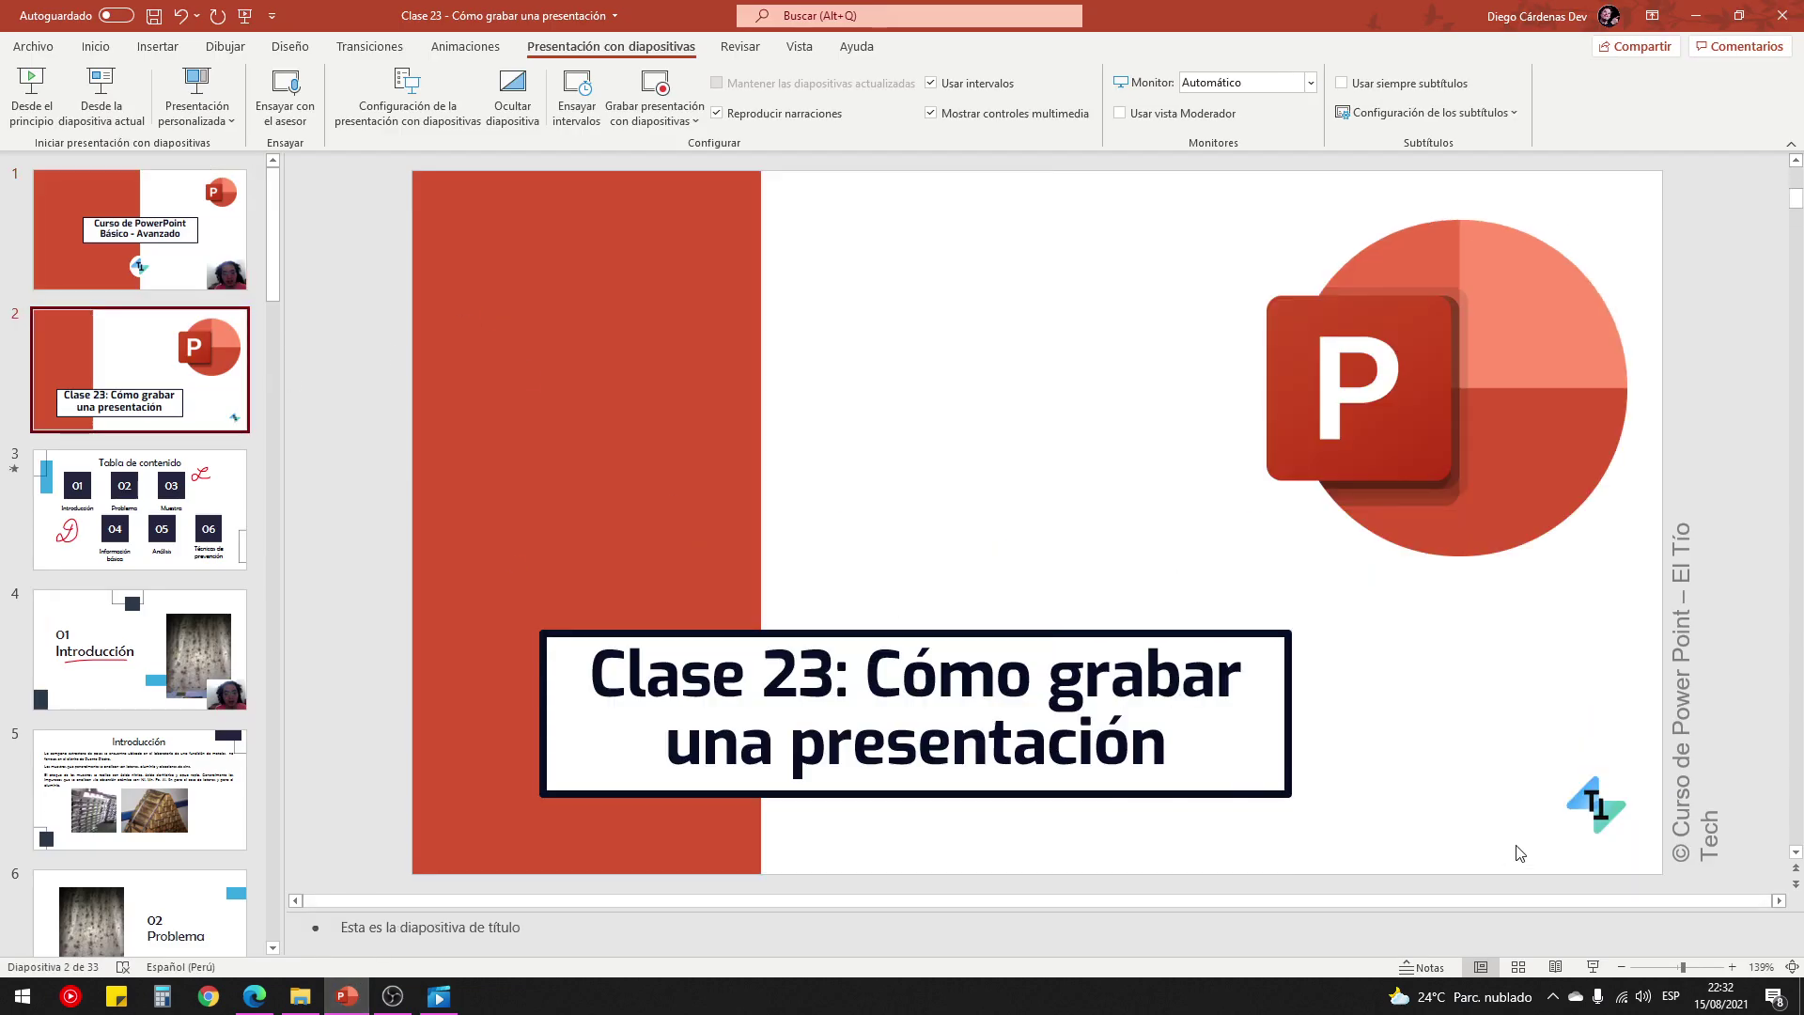
pyautogui.press('Up')
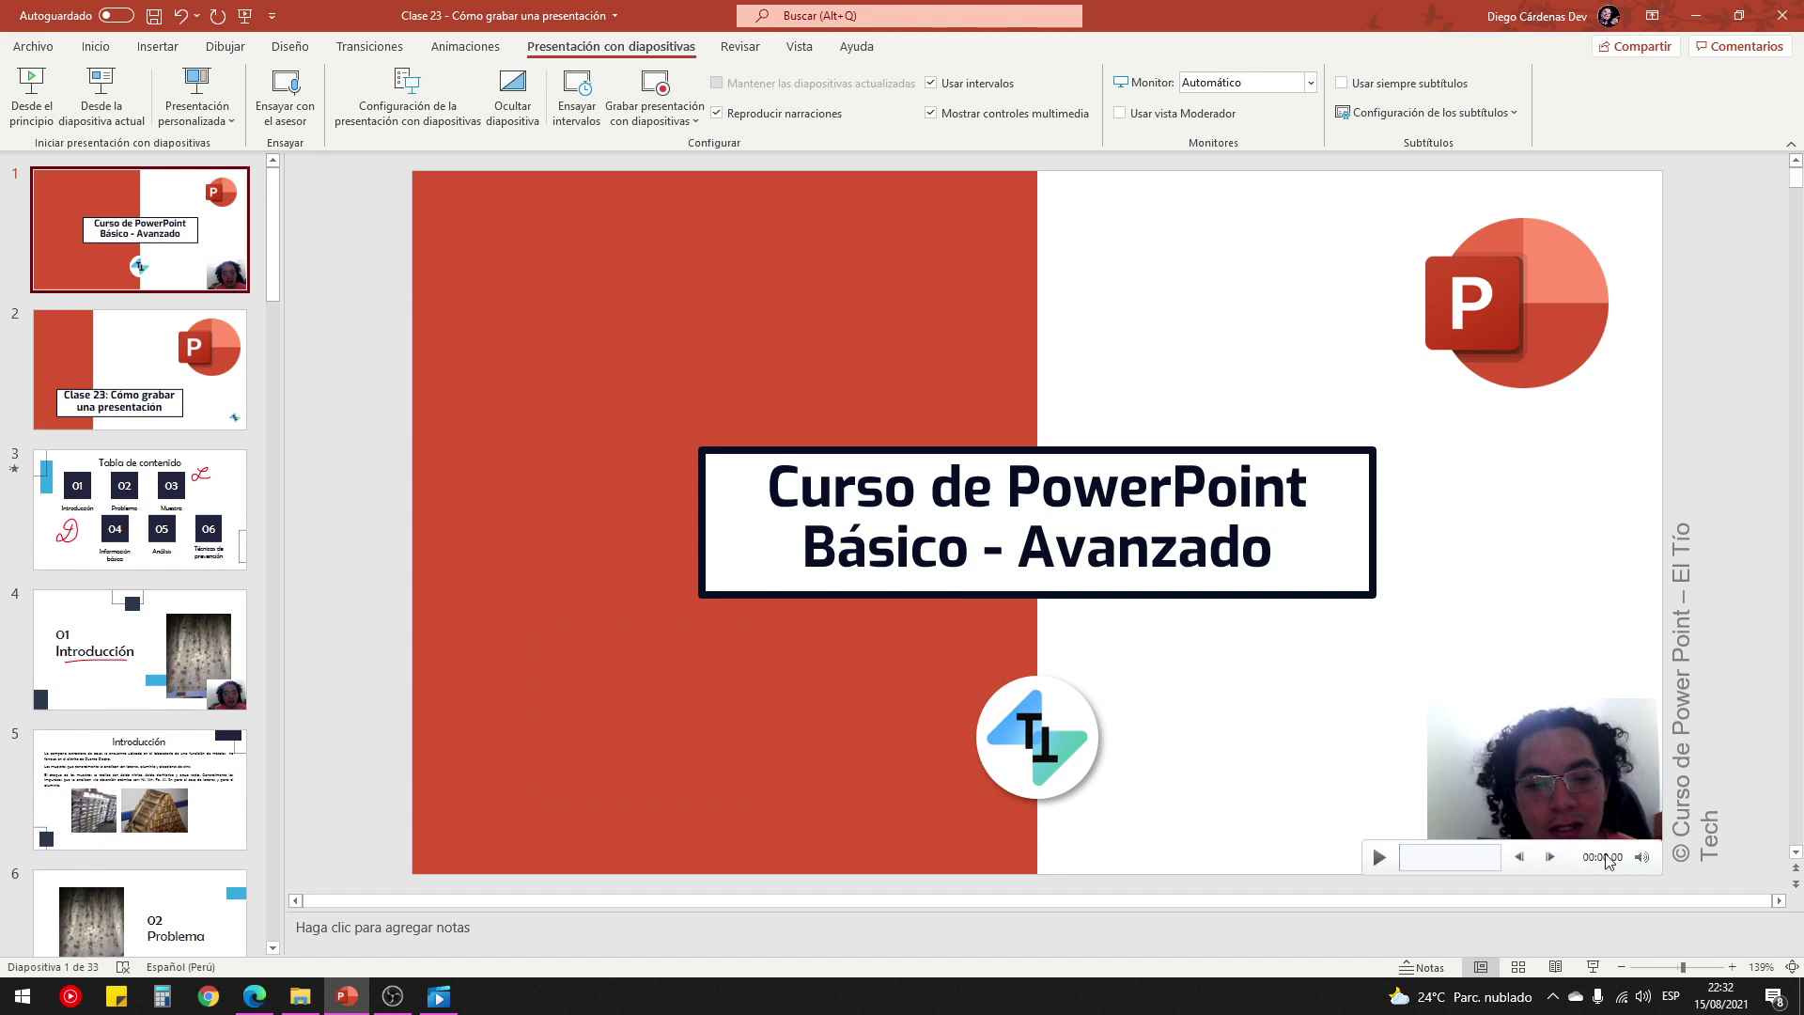
pyautogui.click(1581, 823)
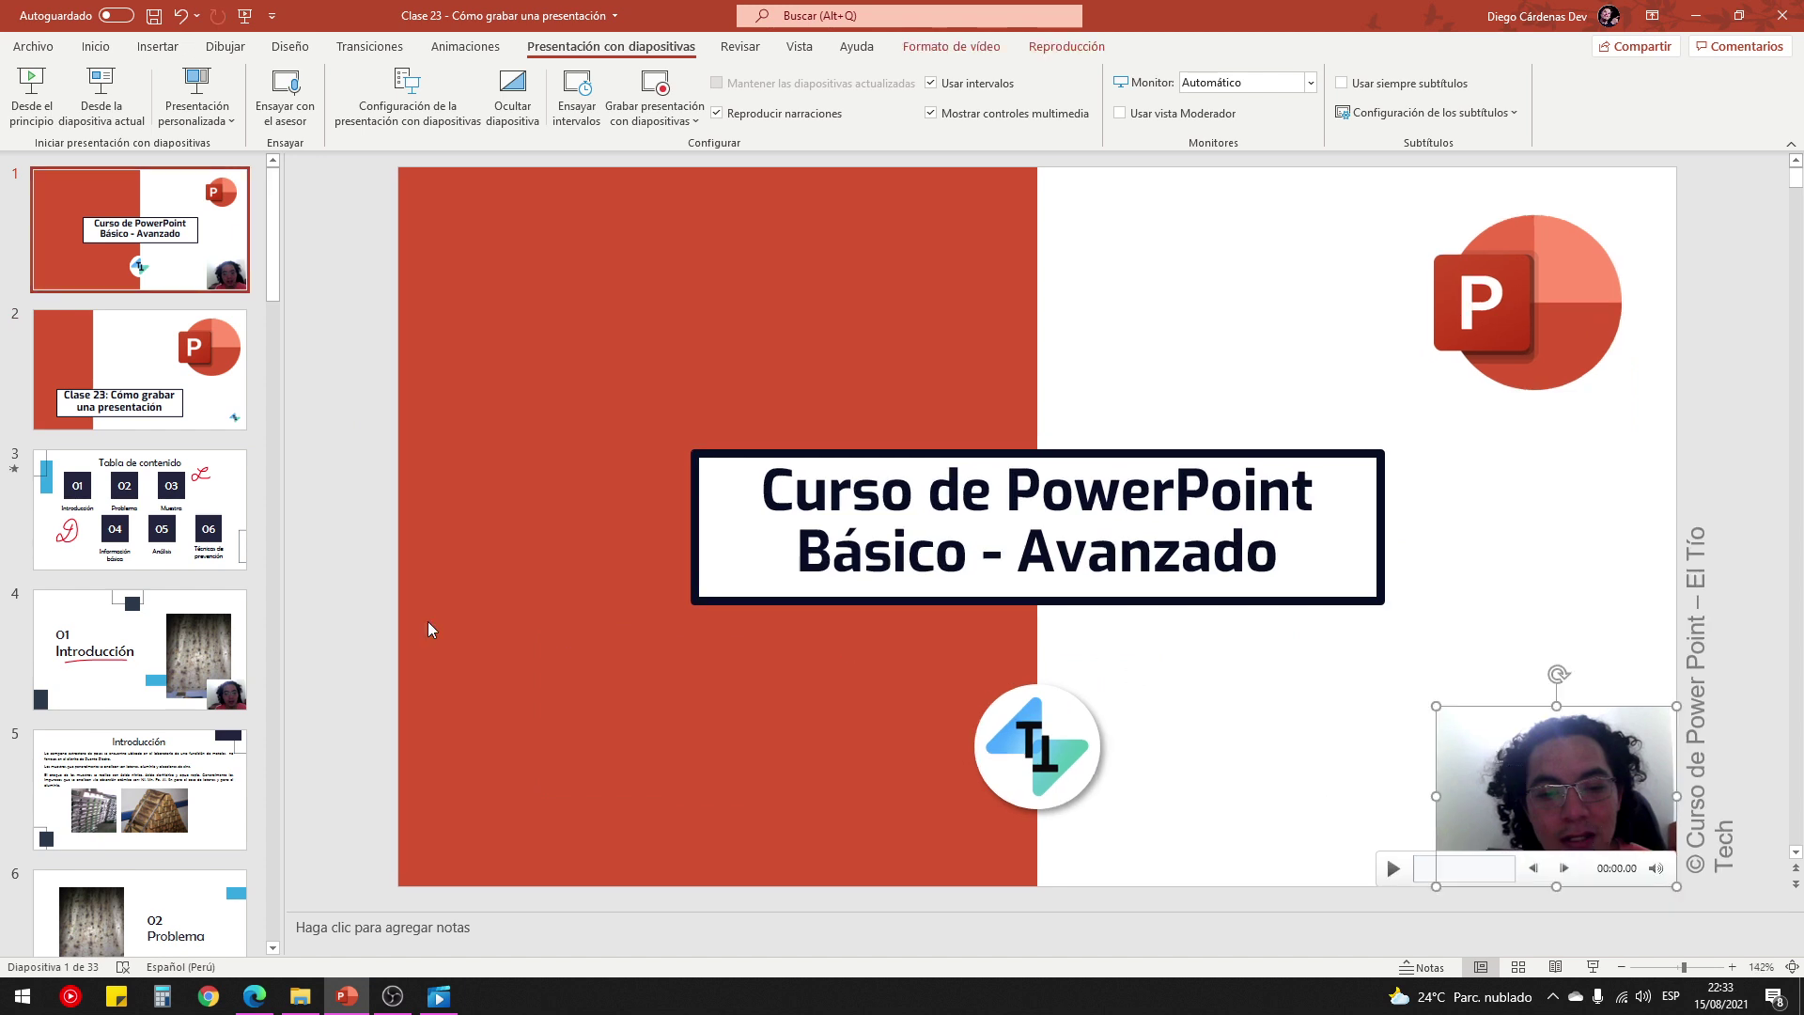
pyautogui.click(202, 550)
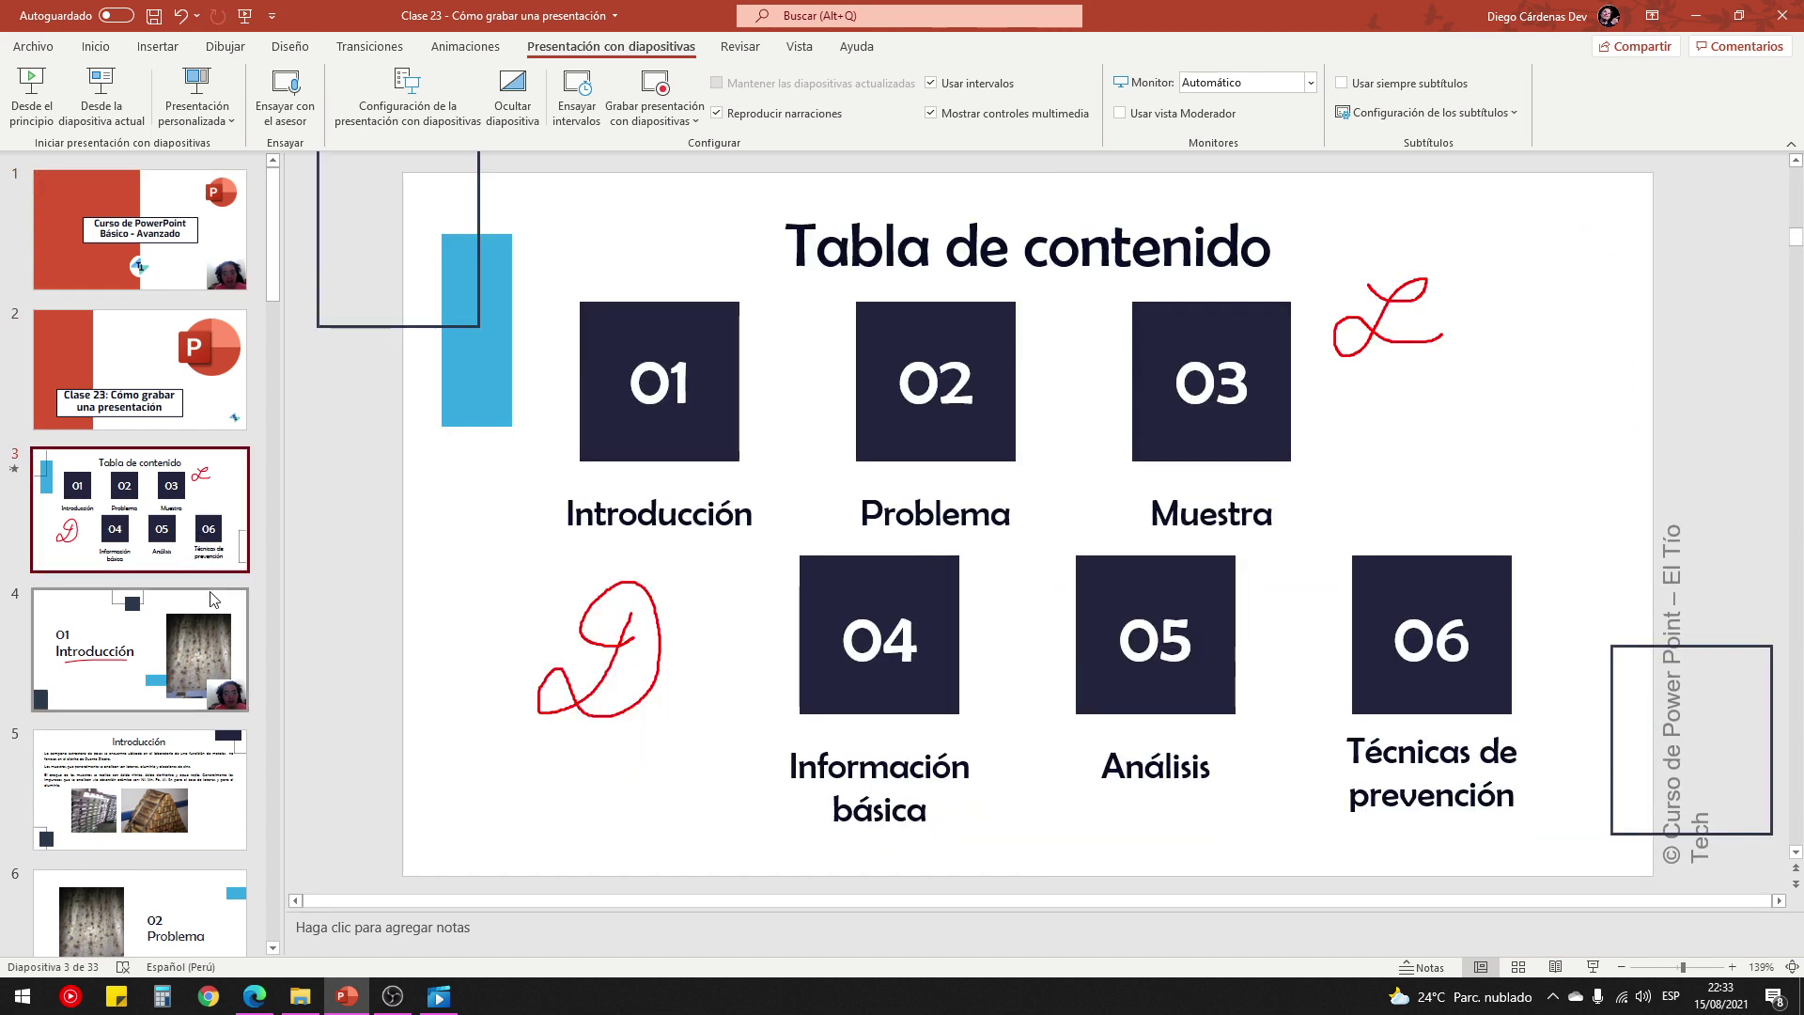
# Back in the player, scrub the video from its opening intro forward to the Clase 23 title.
pyautogui.click(439, 996)
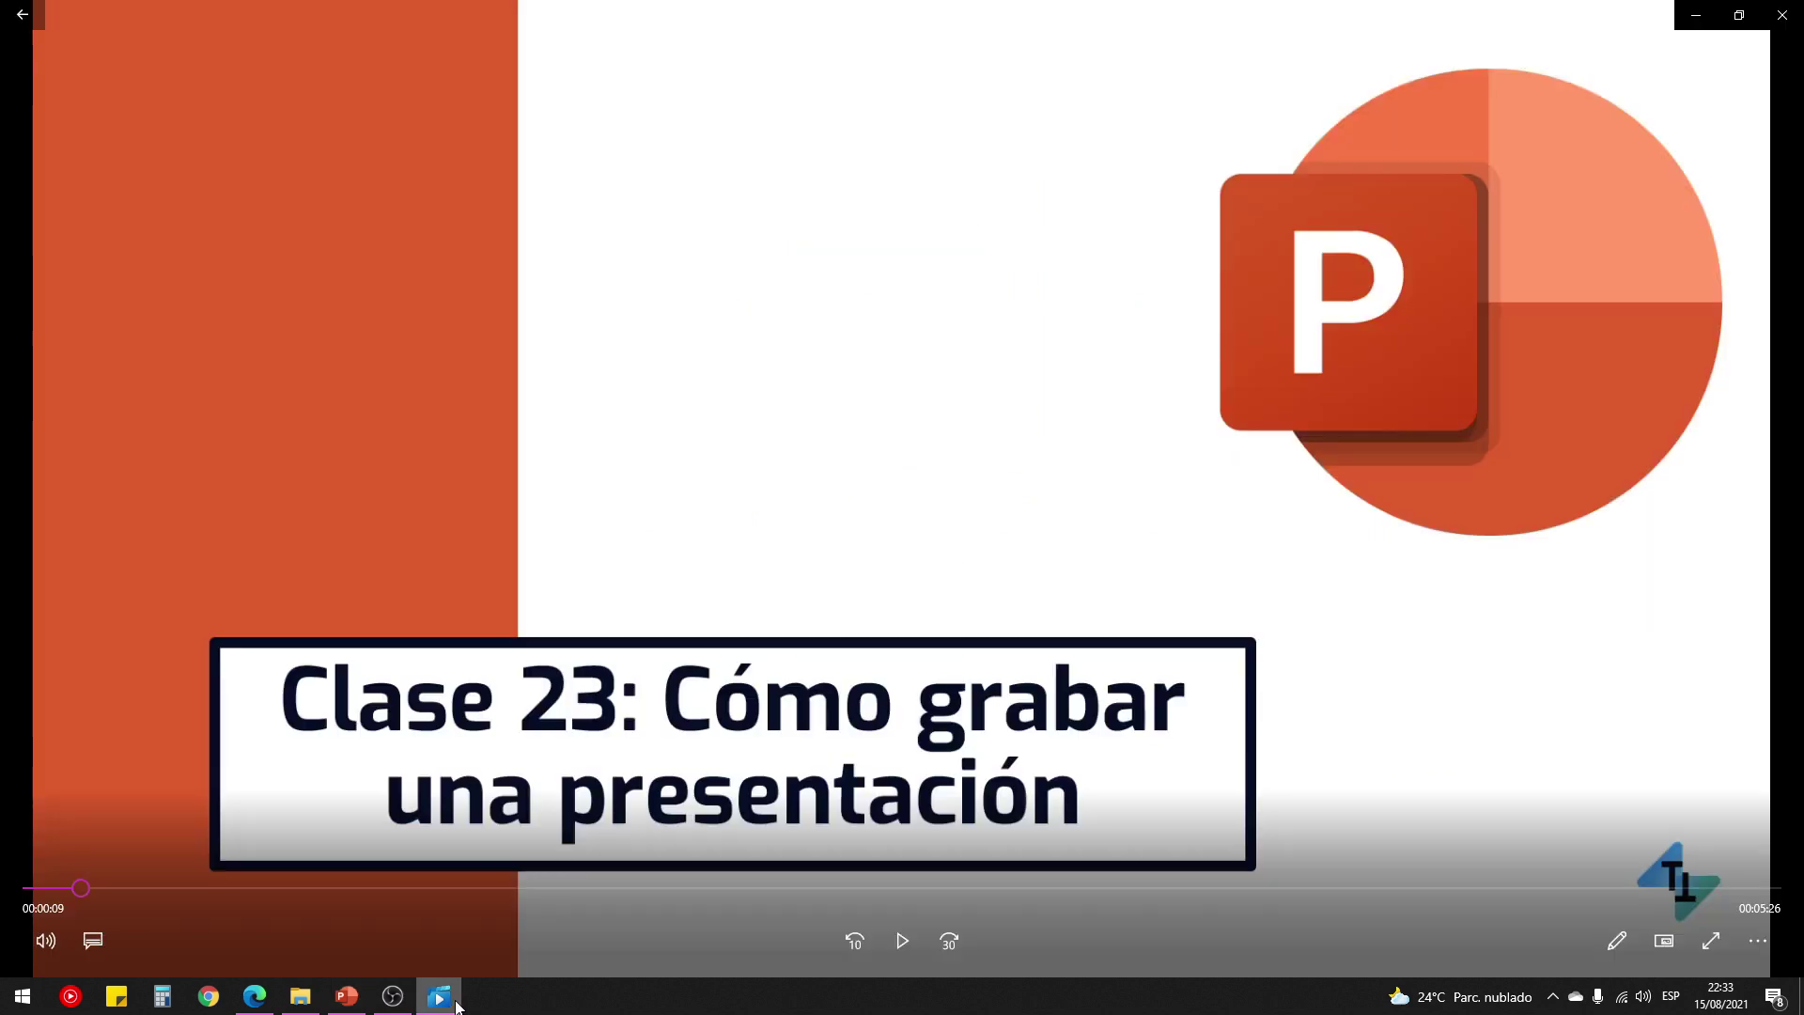
pyautogui.moveTo(93, 887); pyautogui.dragTo(58, 892)
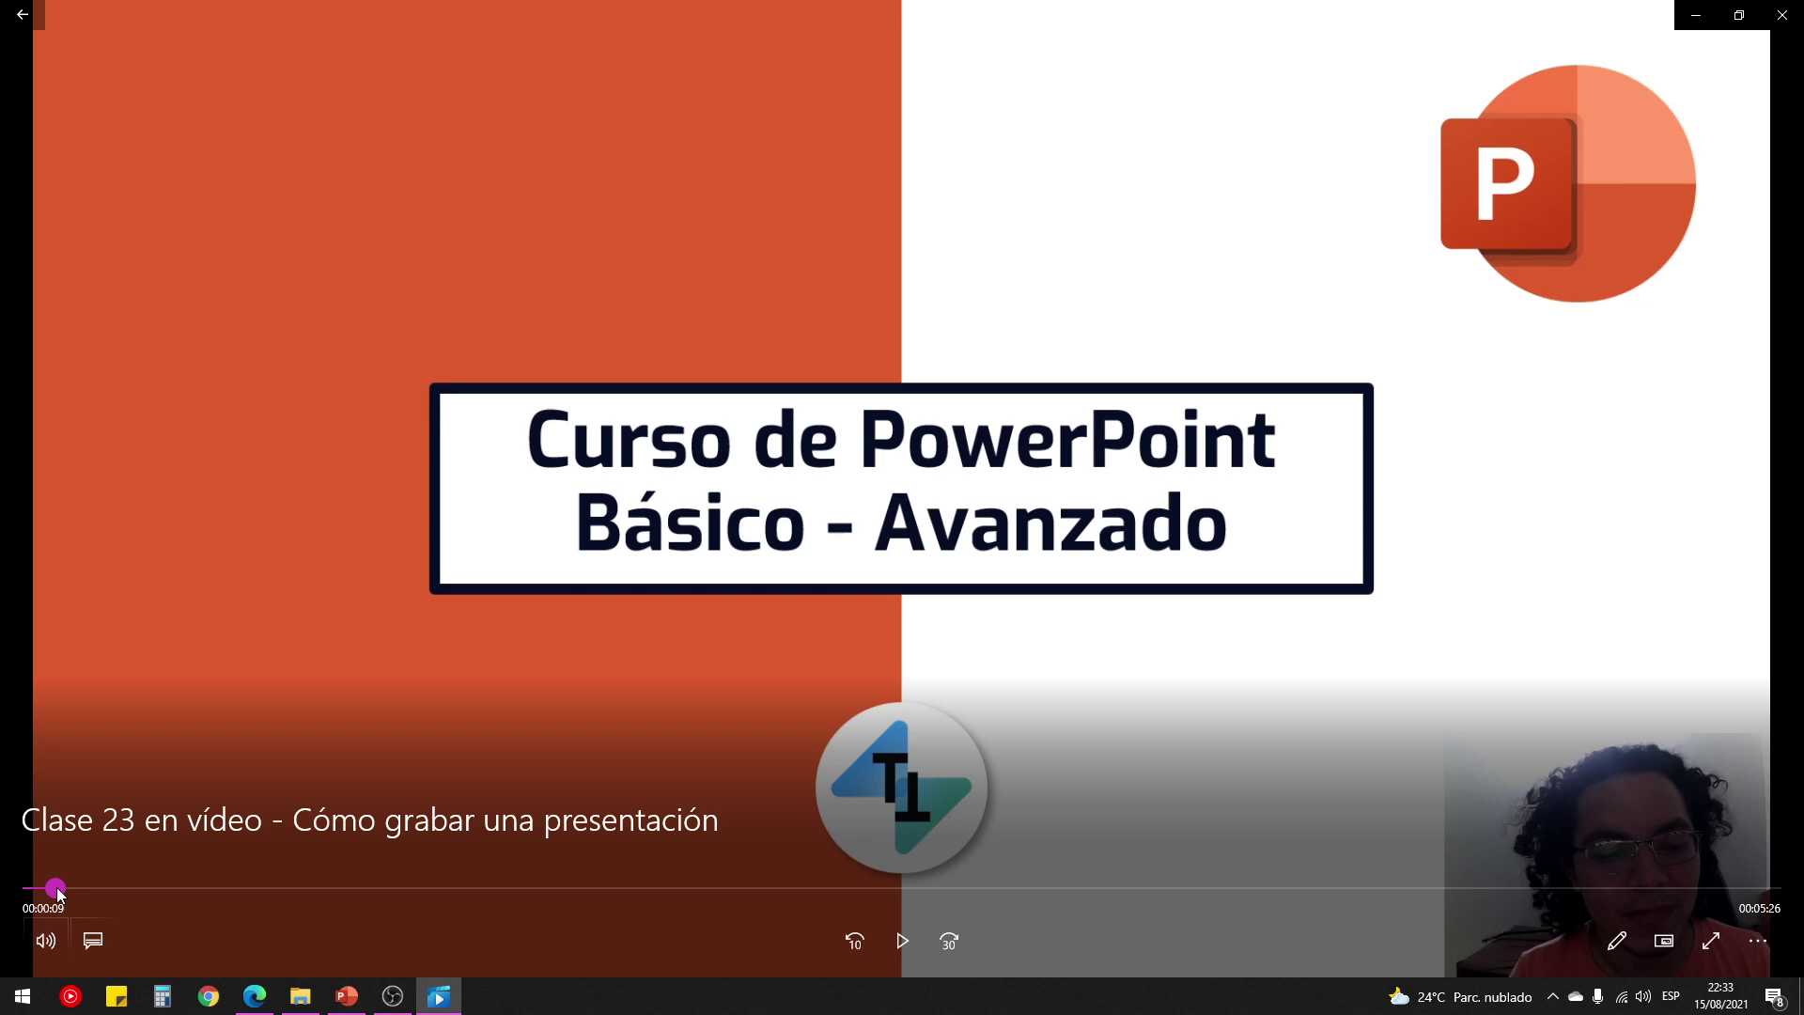
pyautogui.moveTo(57, 893); pyautogui.dragTo(132, 893)
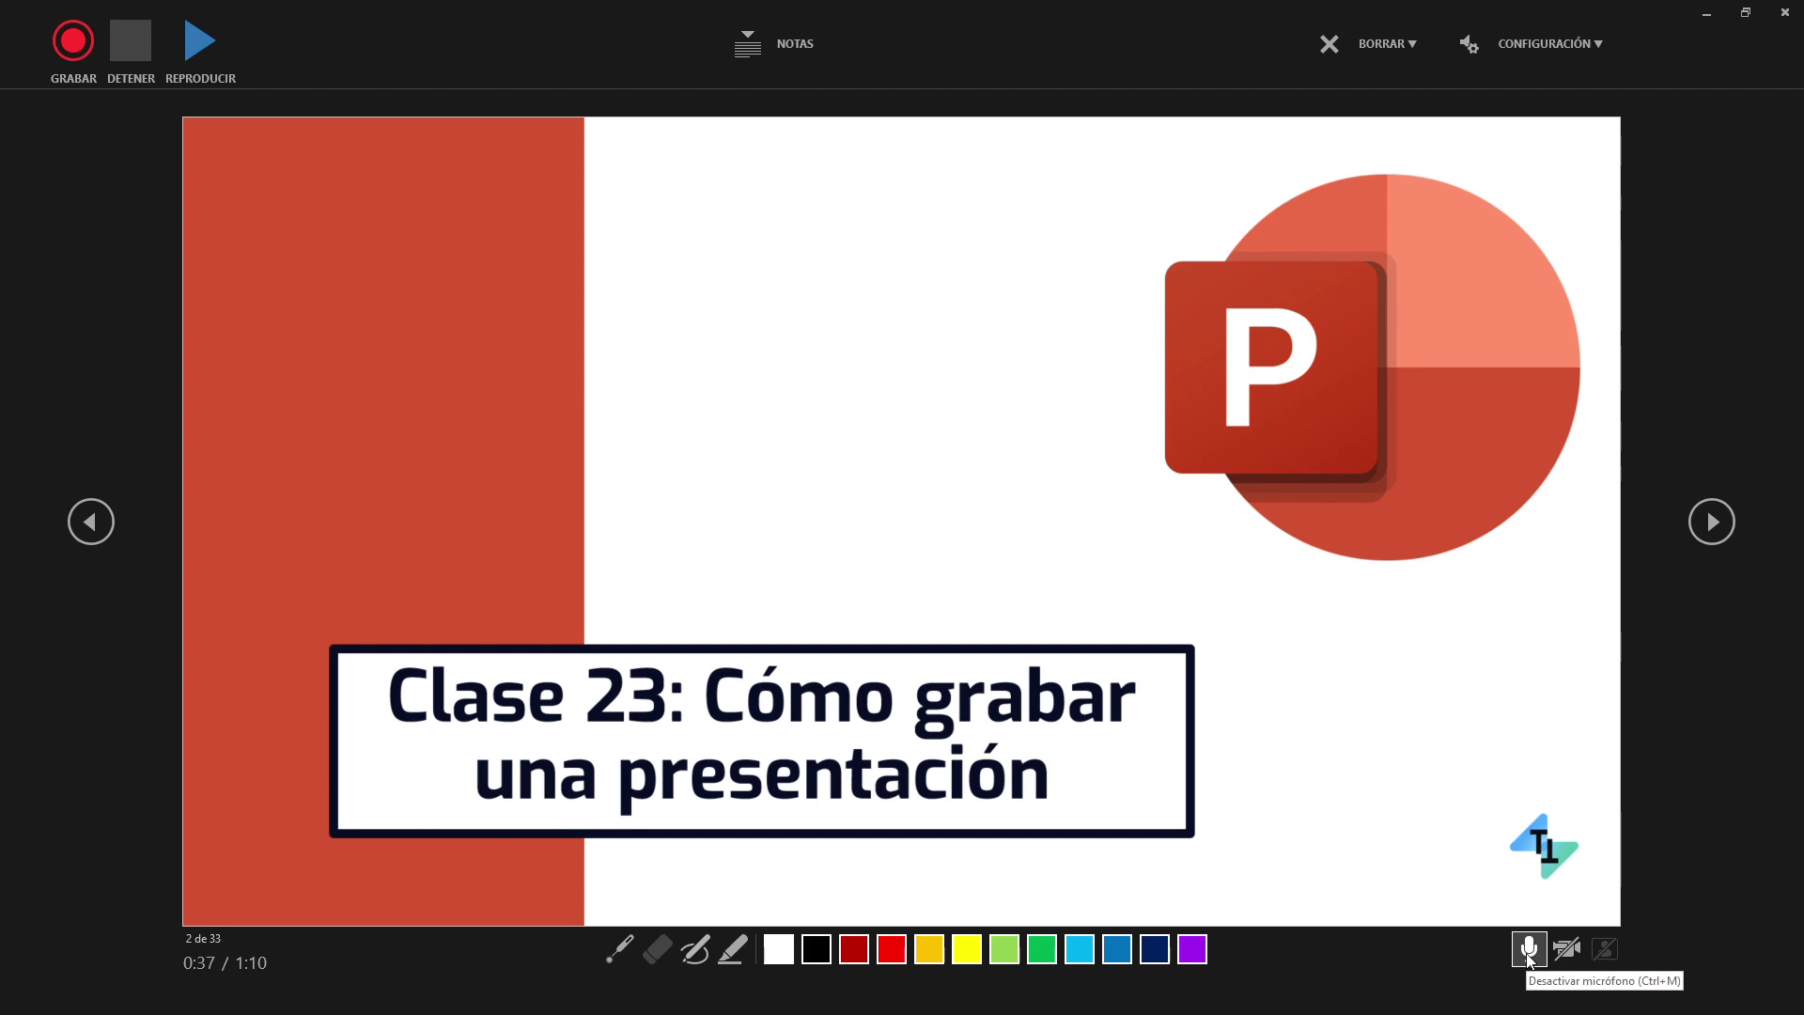
# Close the recording window and go to slide 4, '01 Introducción'.
pyautogui.click(1786, 13)
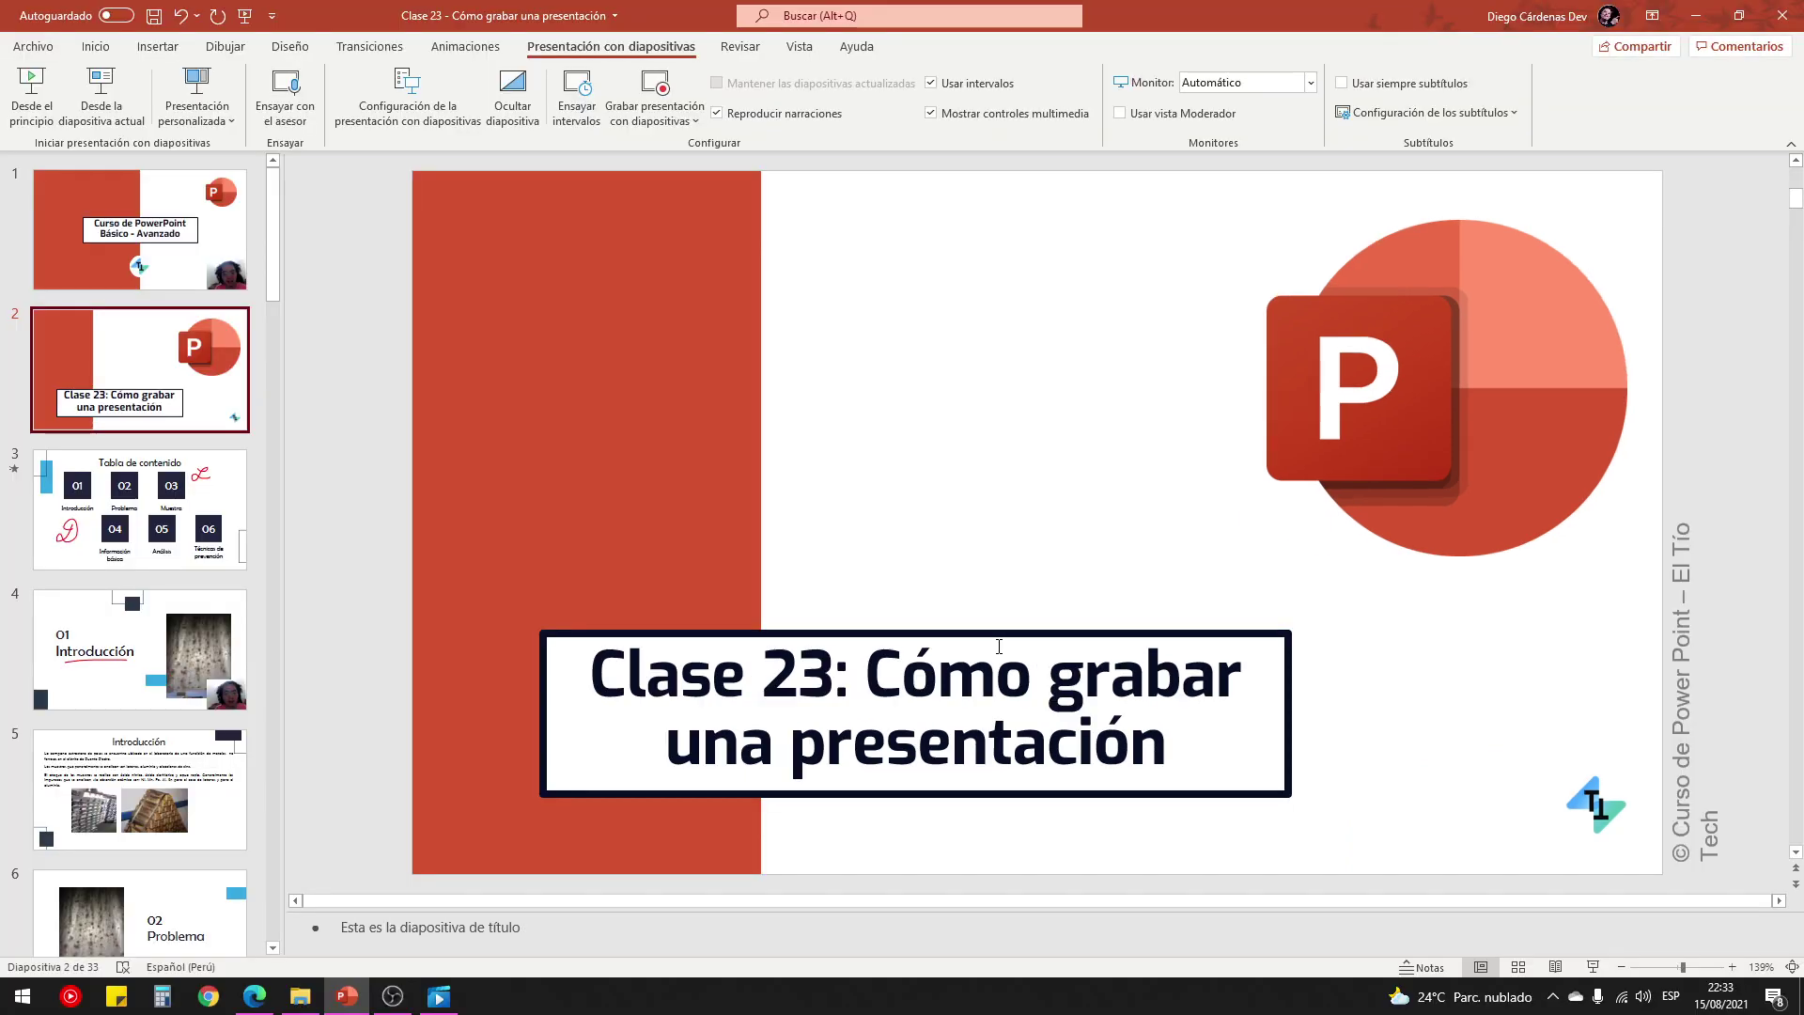
pyautogui.click(131, 266)
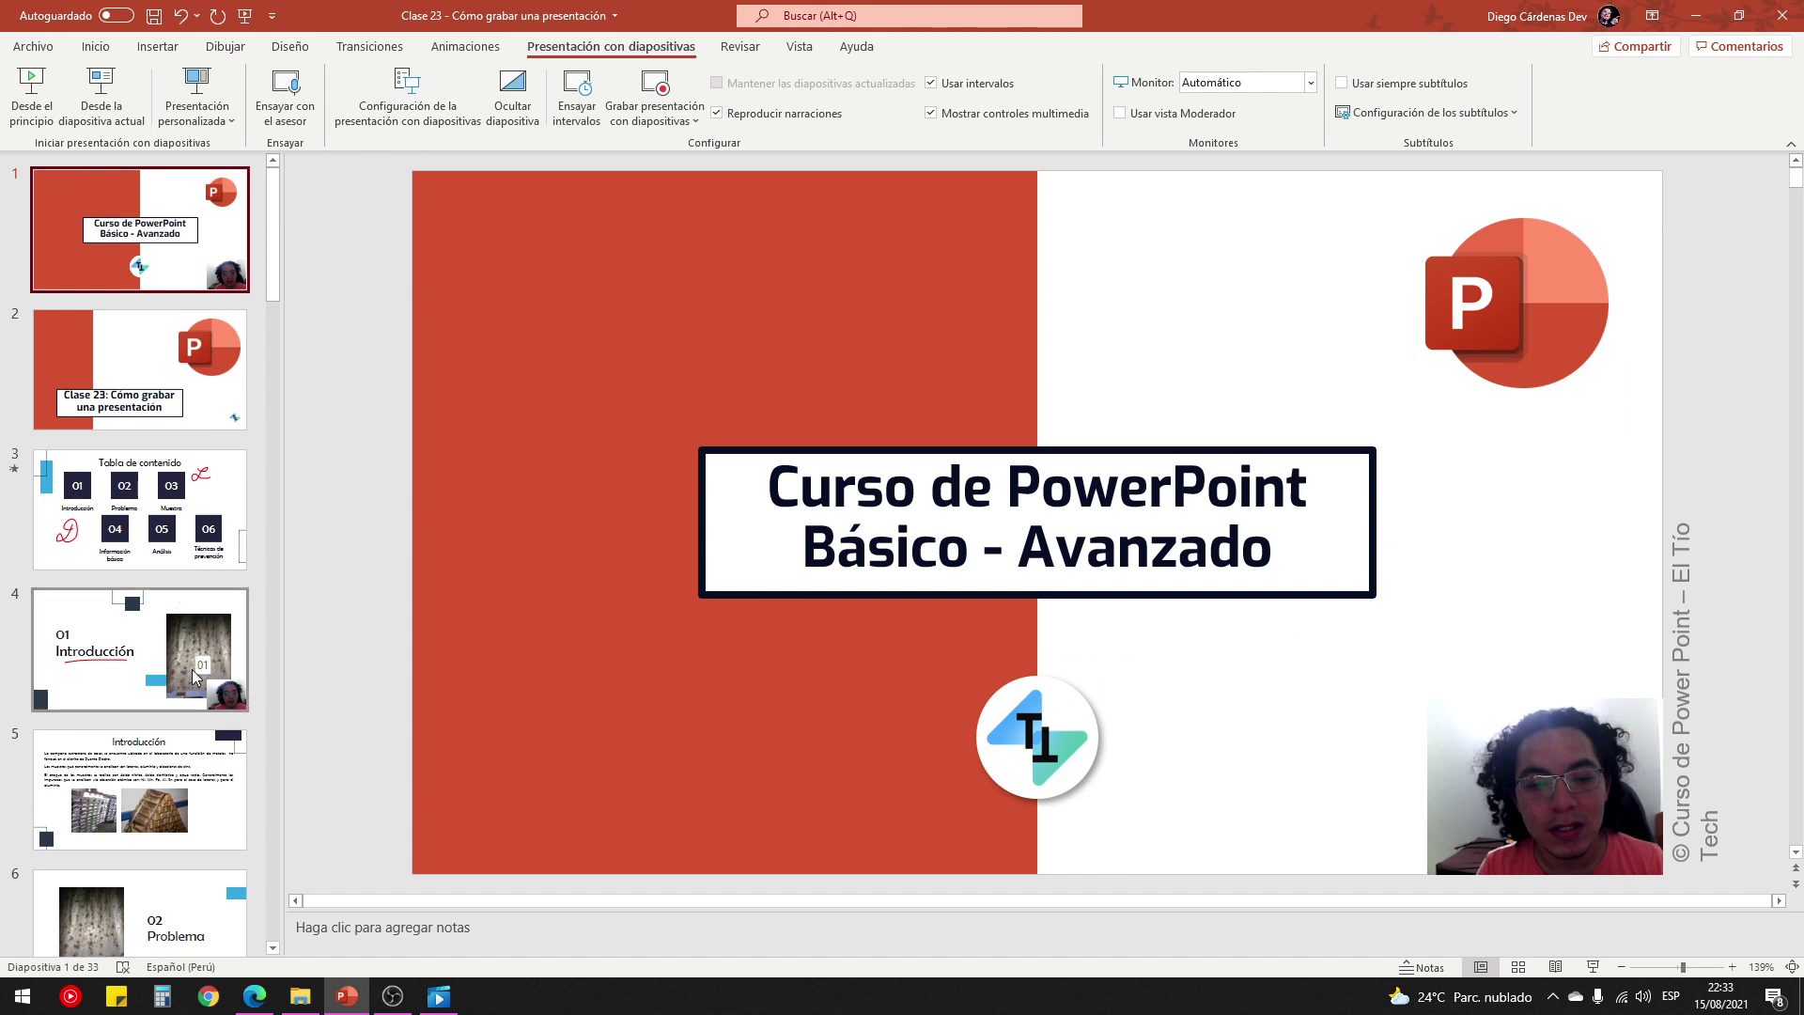
pyautogui.click(160, 665)
# Move the webcam clip to the slide's bottom-right corner, then briefly bring up the class video.
pyautogui.moveTo(1520, 732); pyautogui.dragTo(1732, 726)
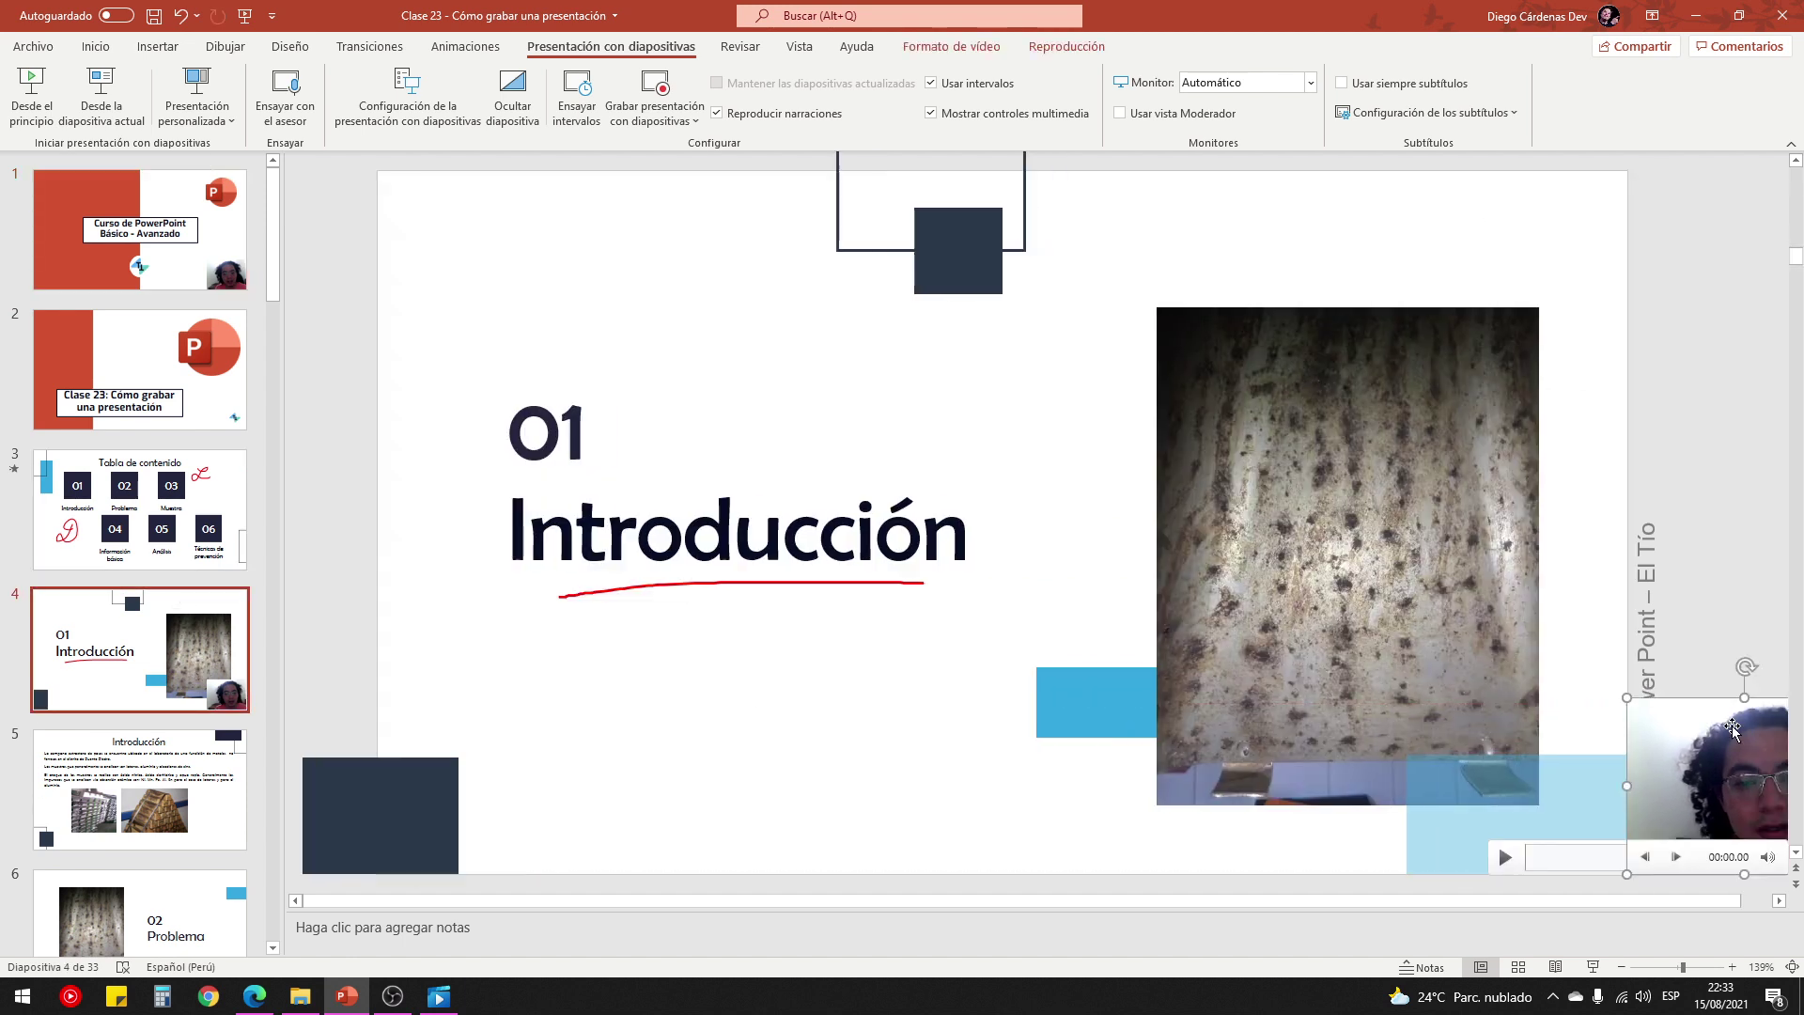
pyautogui.keyDown('ctrl'); pyautogui.scroll(-4, 1626, 739); pyautogui.keyUp('ctrl')
pyautogui.moveTo(1627, 740); pyautogui.dragTo(1587, 715)
pyautogui.keyDown('ctrl'); pyautogui.scroll(3, 1192, 692); pyautogui.keyUp('ctrl')
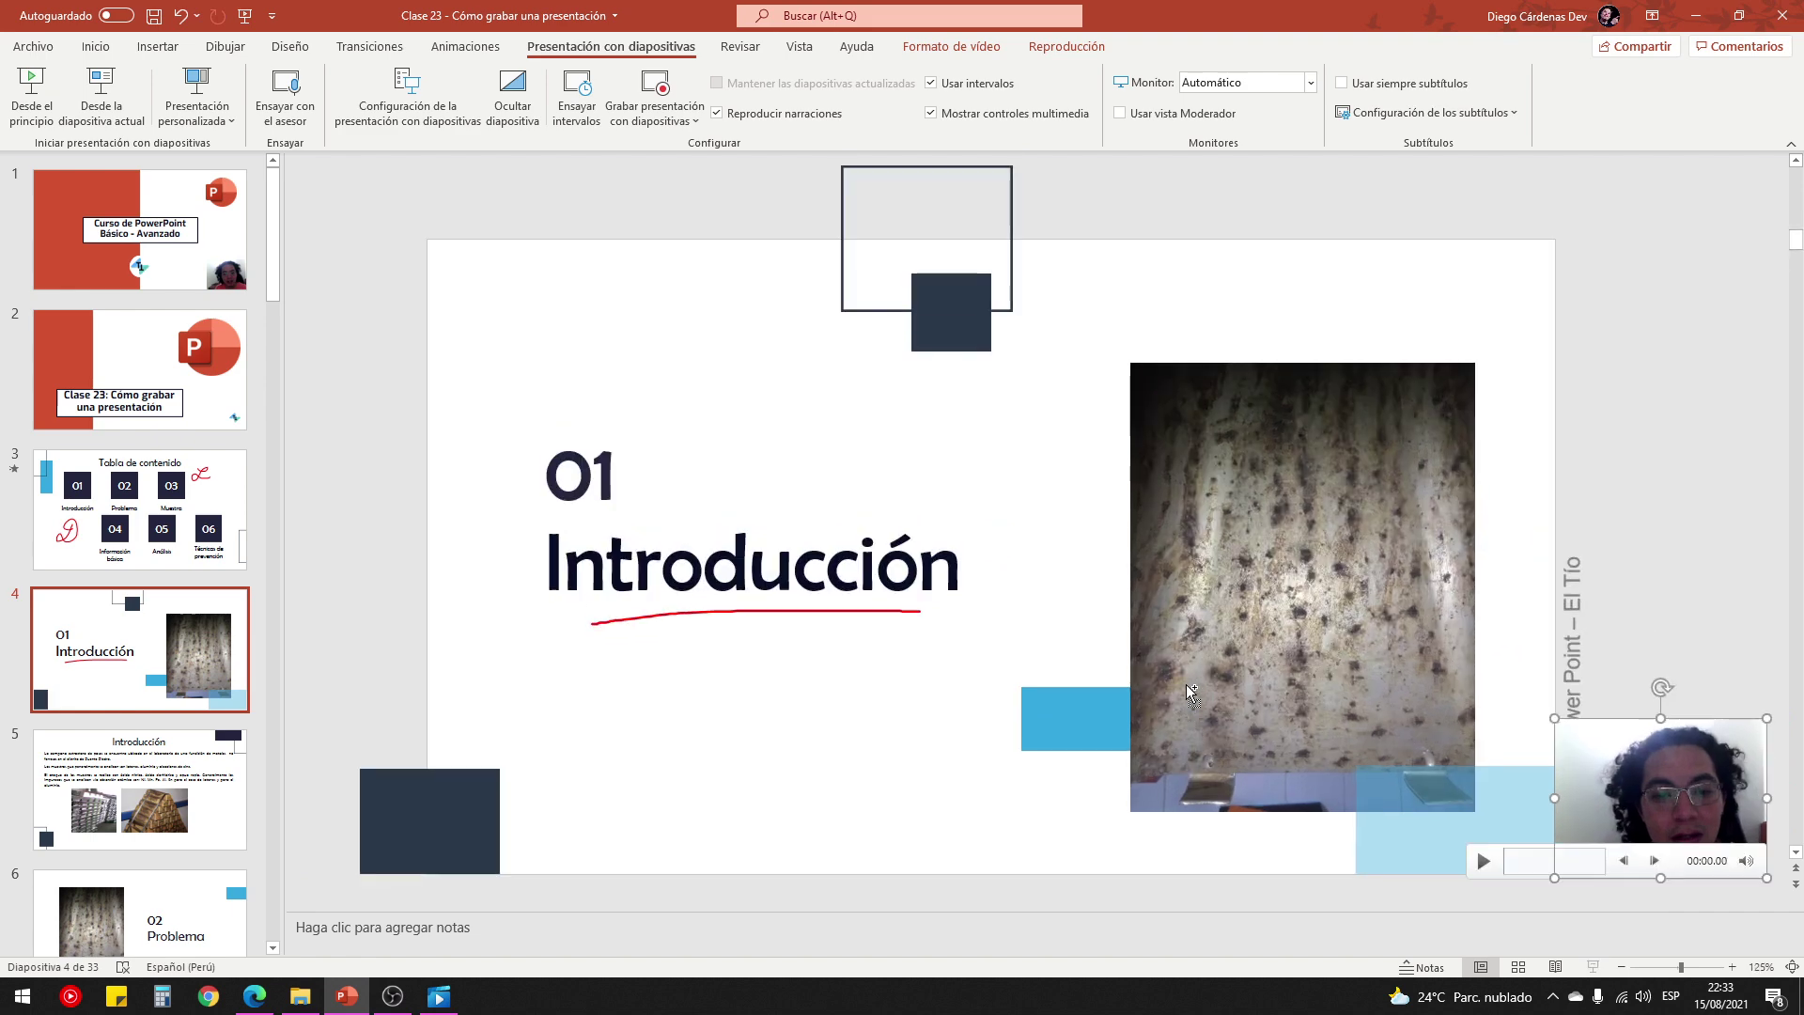
pyautogui.keyDown('ctrl'); pyautogui.scroll(1, 1189, 687); pyautogui.keyUp('ctrl')
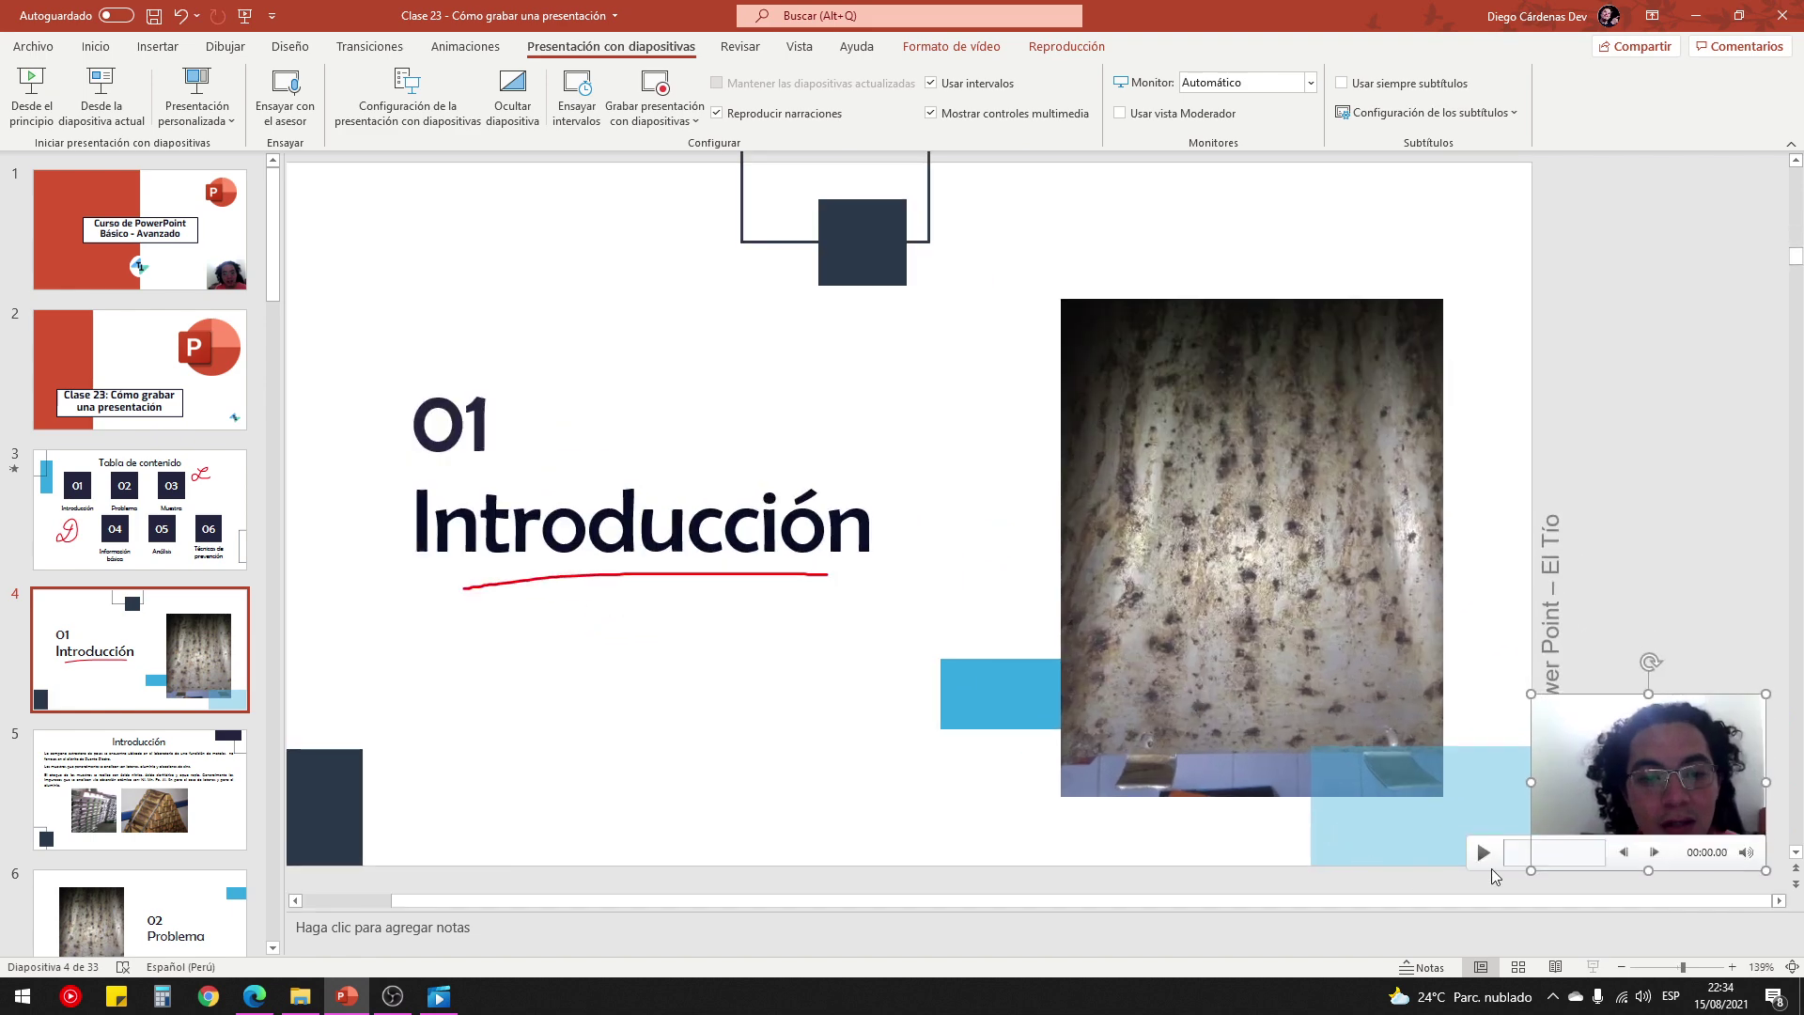
pyautogui.click(1623, 665)
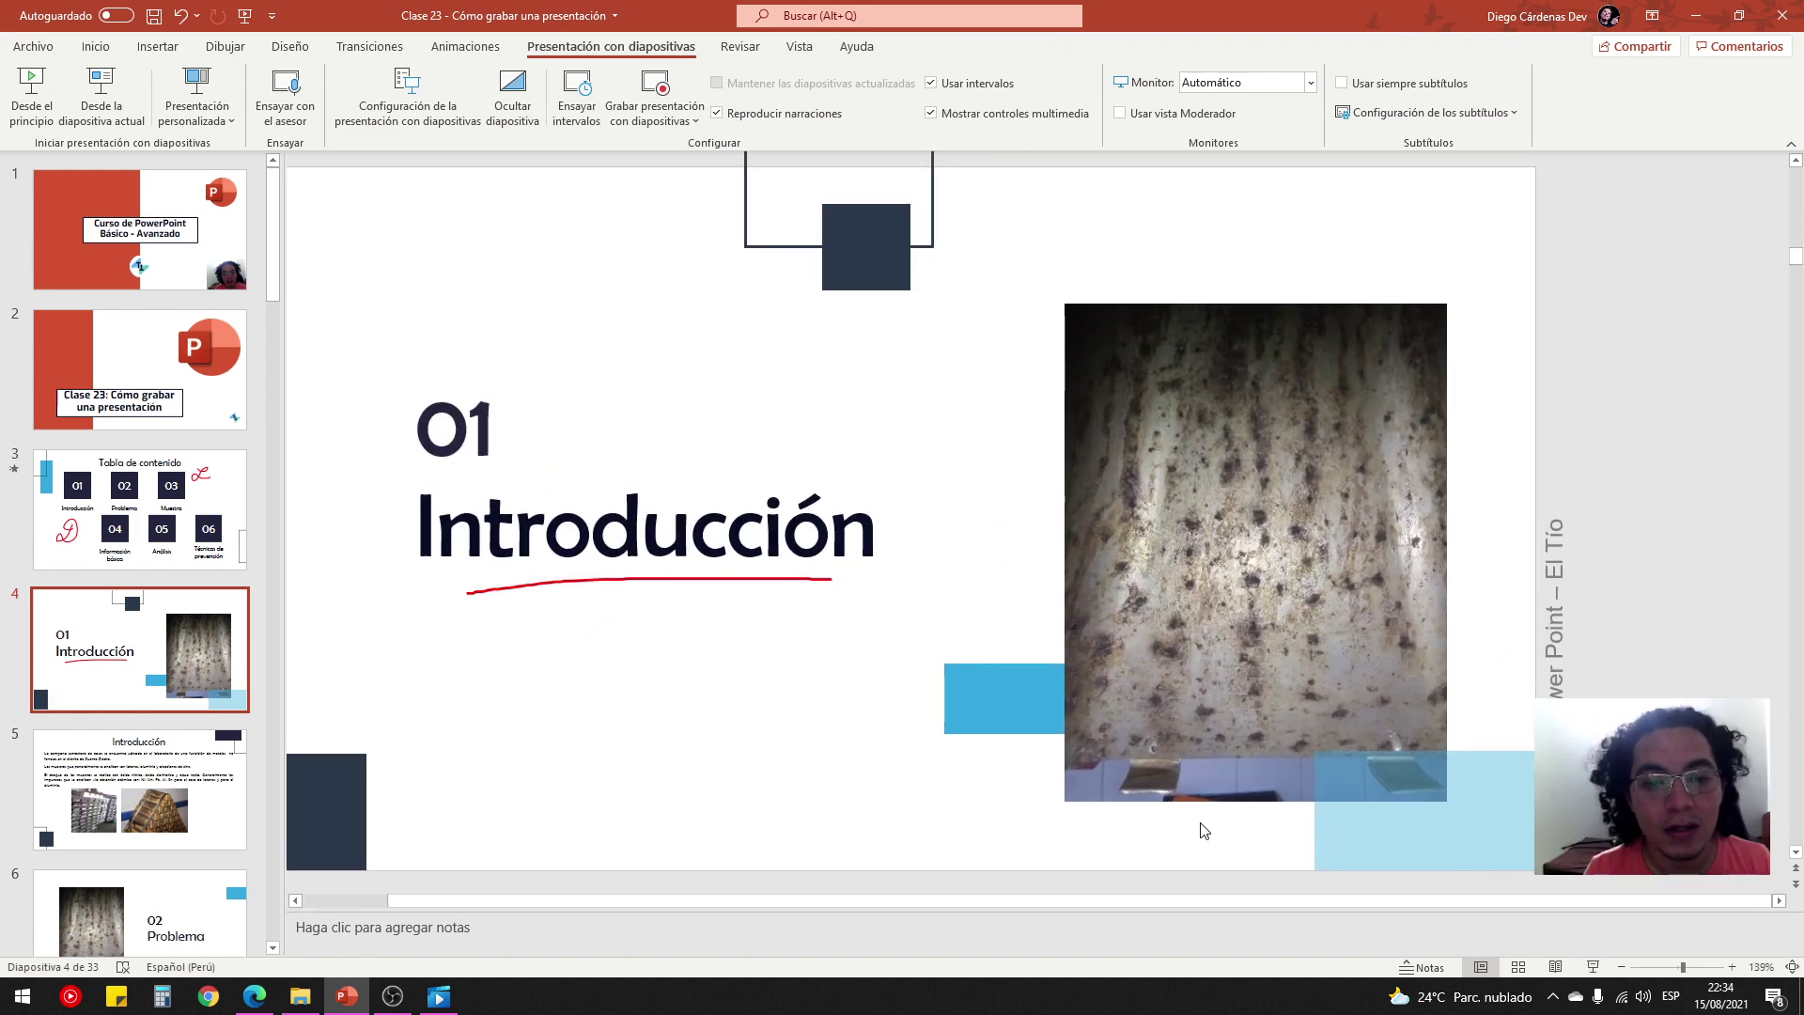
pyautogui.click(438, 996)
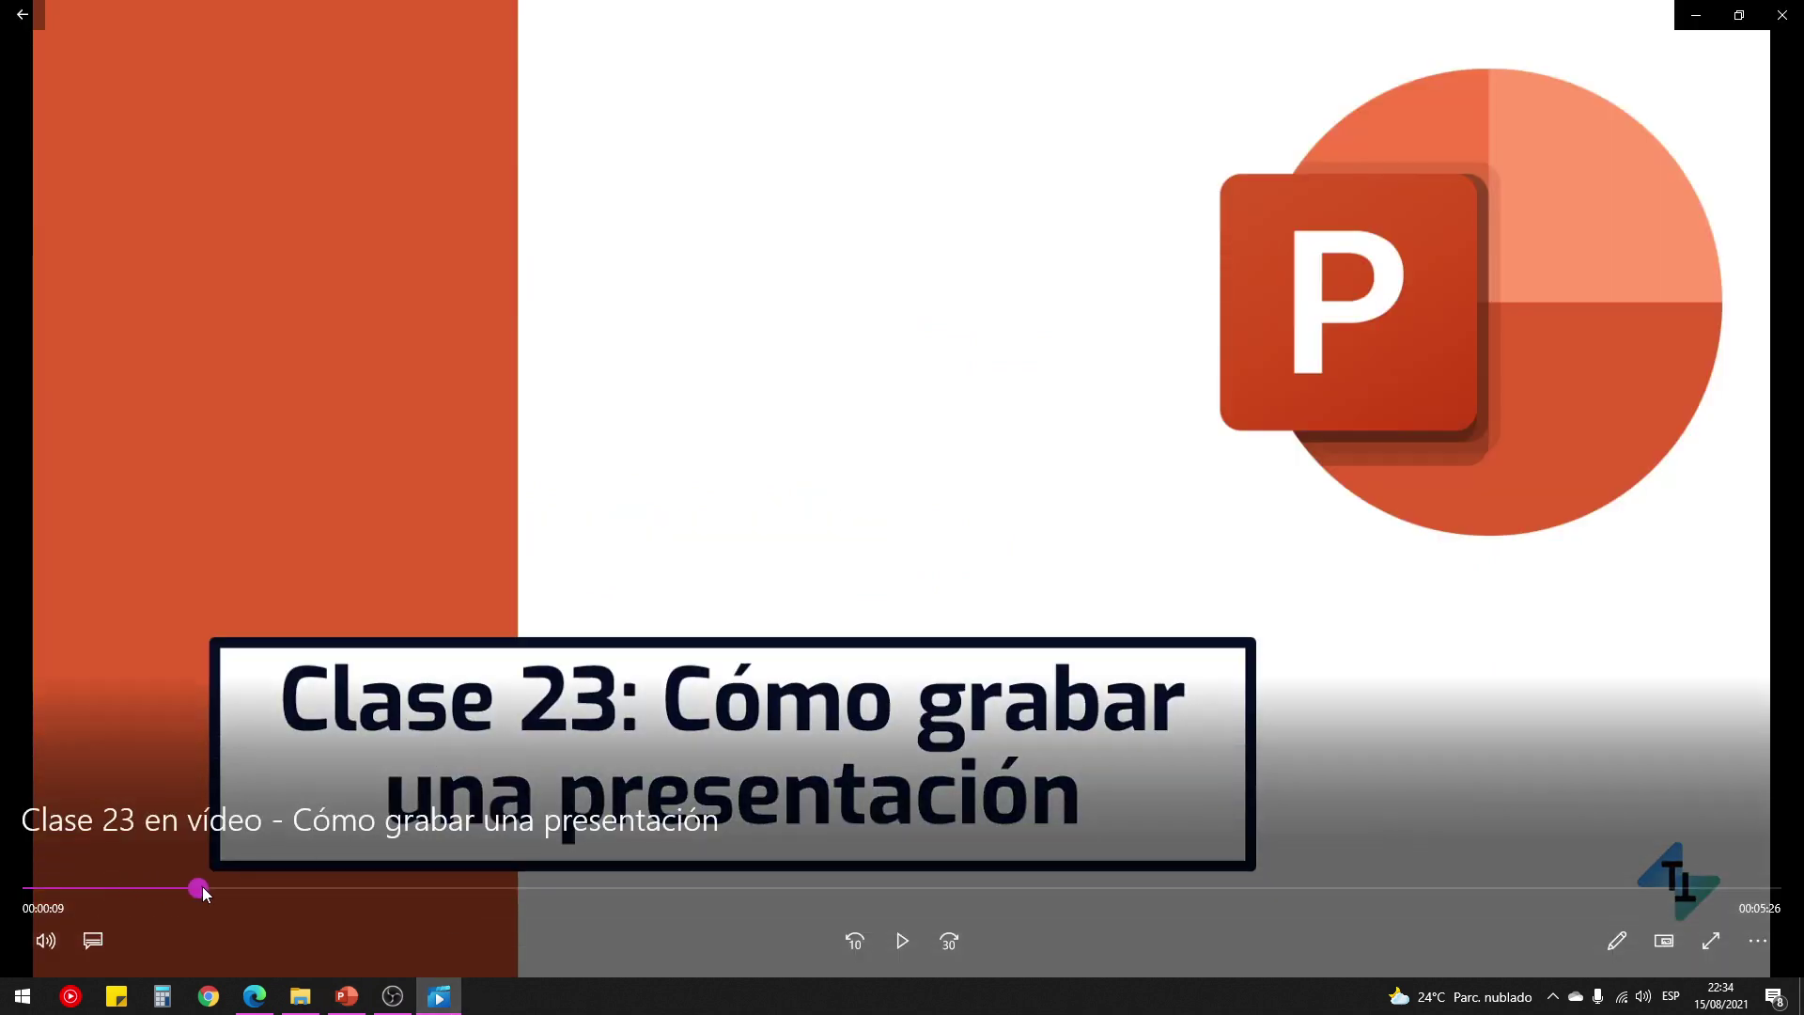
pyautogui.click(347, 996)
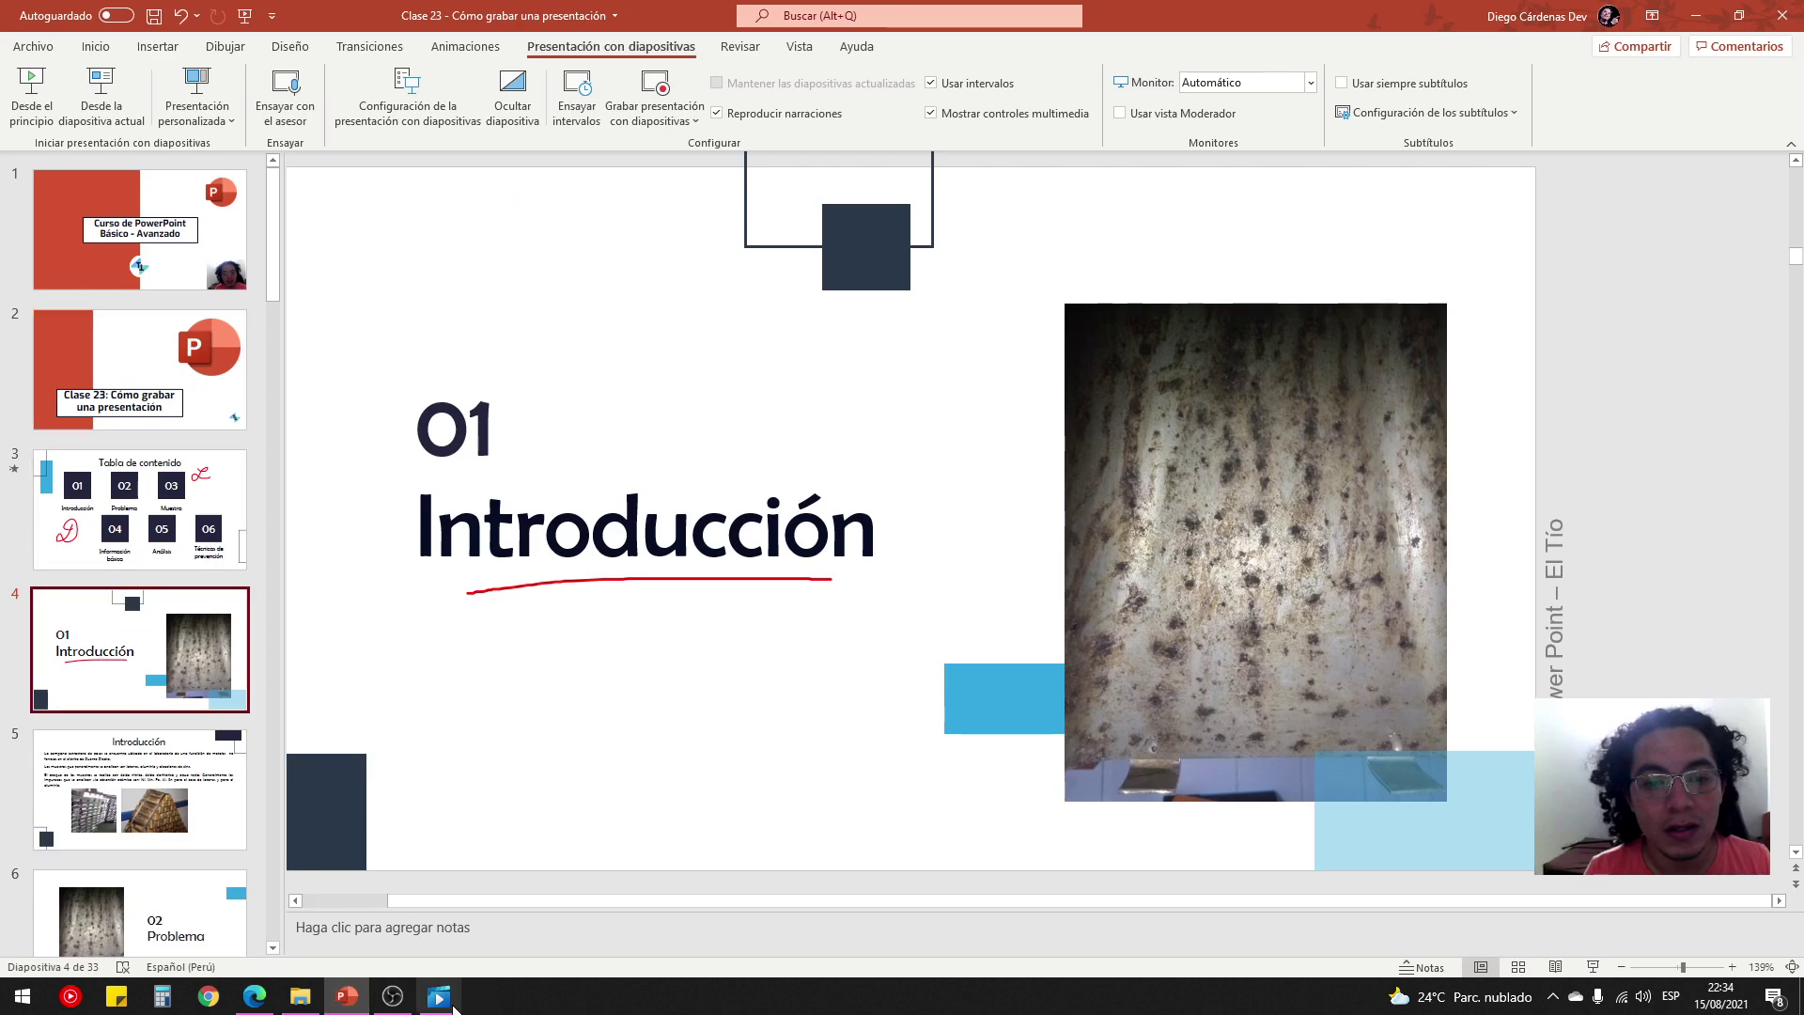
# Select slide 5 'Introducción', skip the class video ahead and play it, then return to PowerPoint.
pyautogui.click(211, 783)
pyautogui.hotkey('alt', 'Tab')
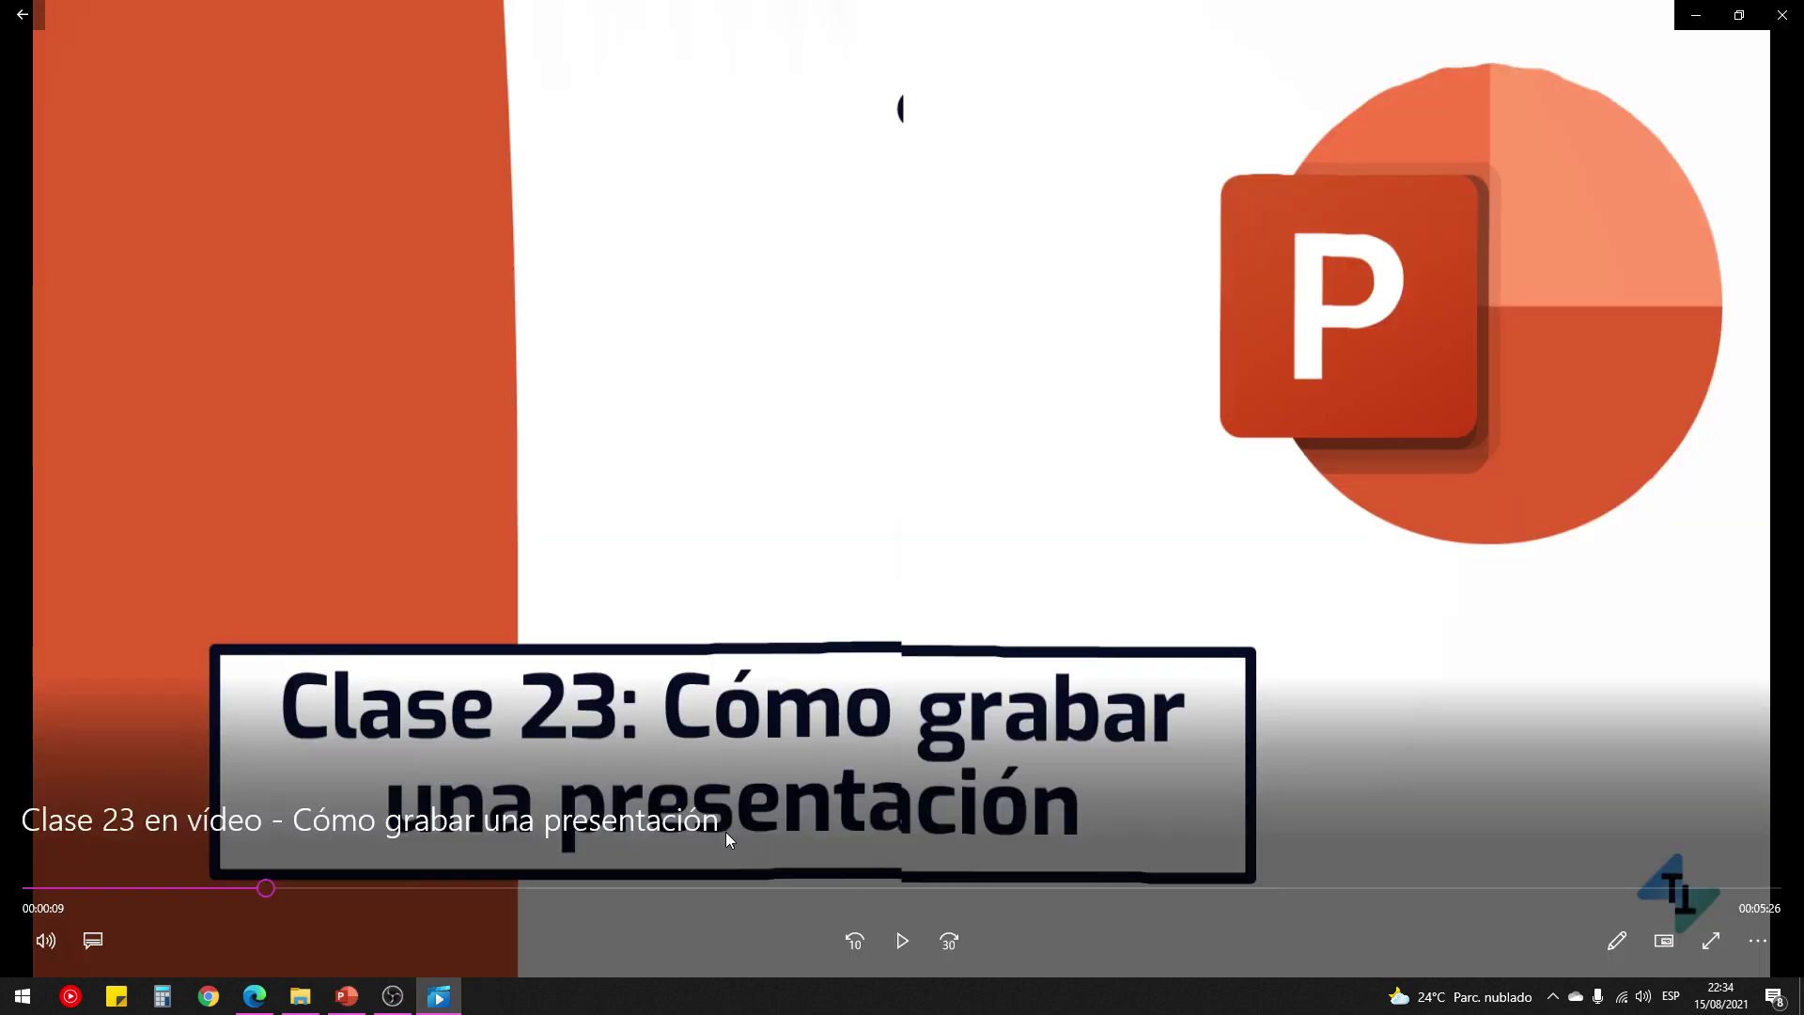
pyautogui.moveTo(278, 891); pyautogui.dragTo(447, 894)
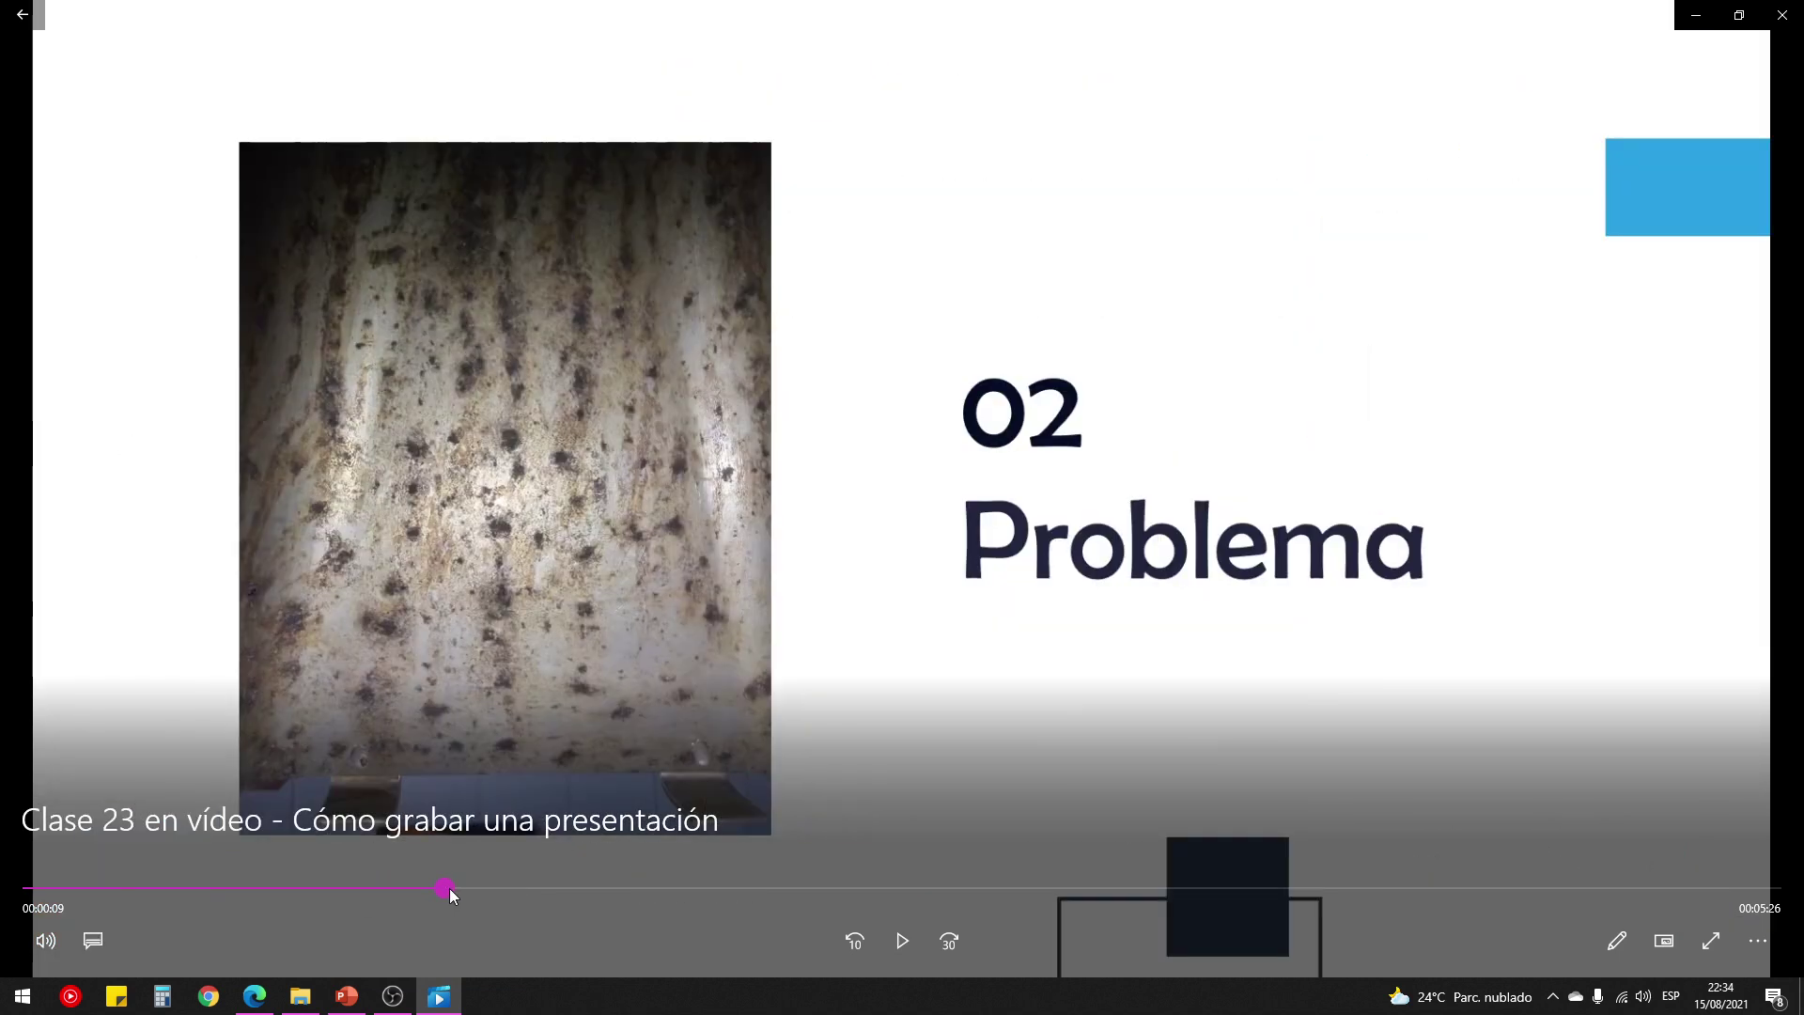
pyautogui.click(902, 940)
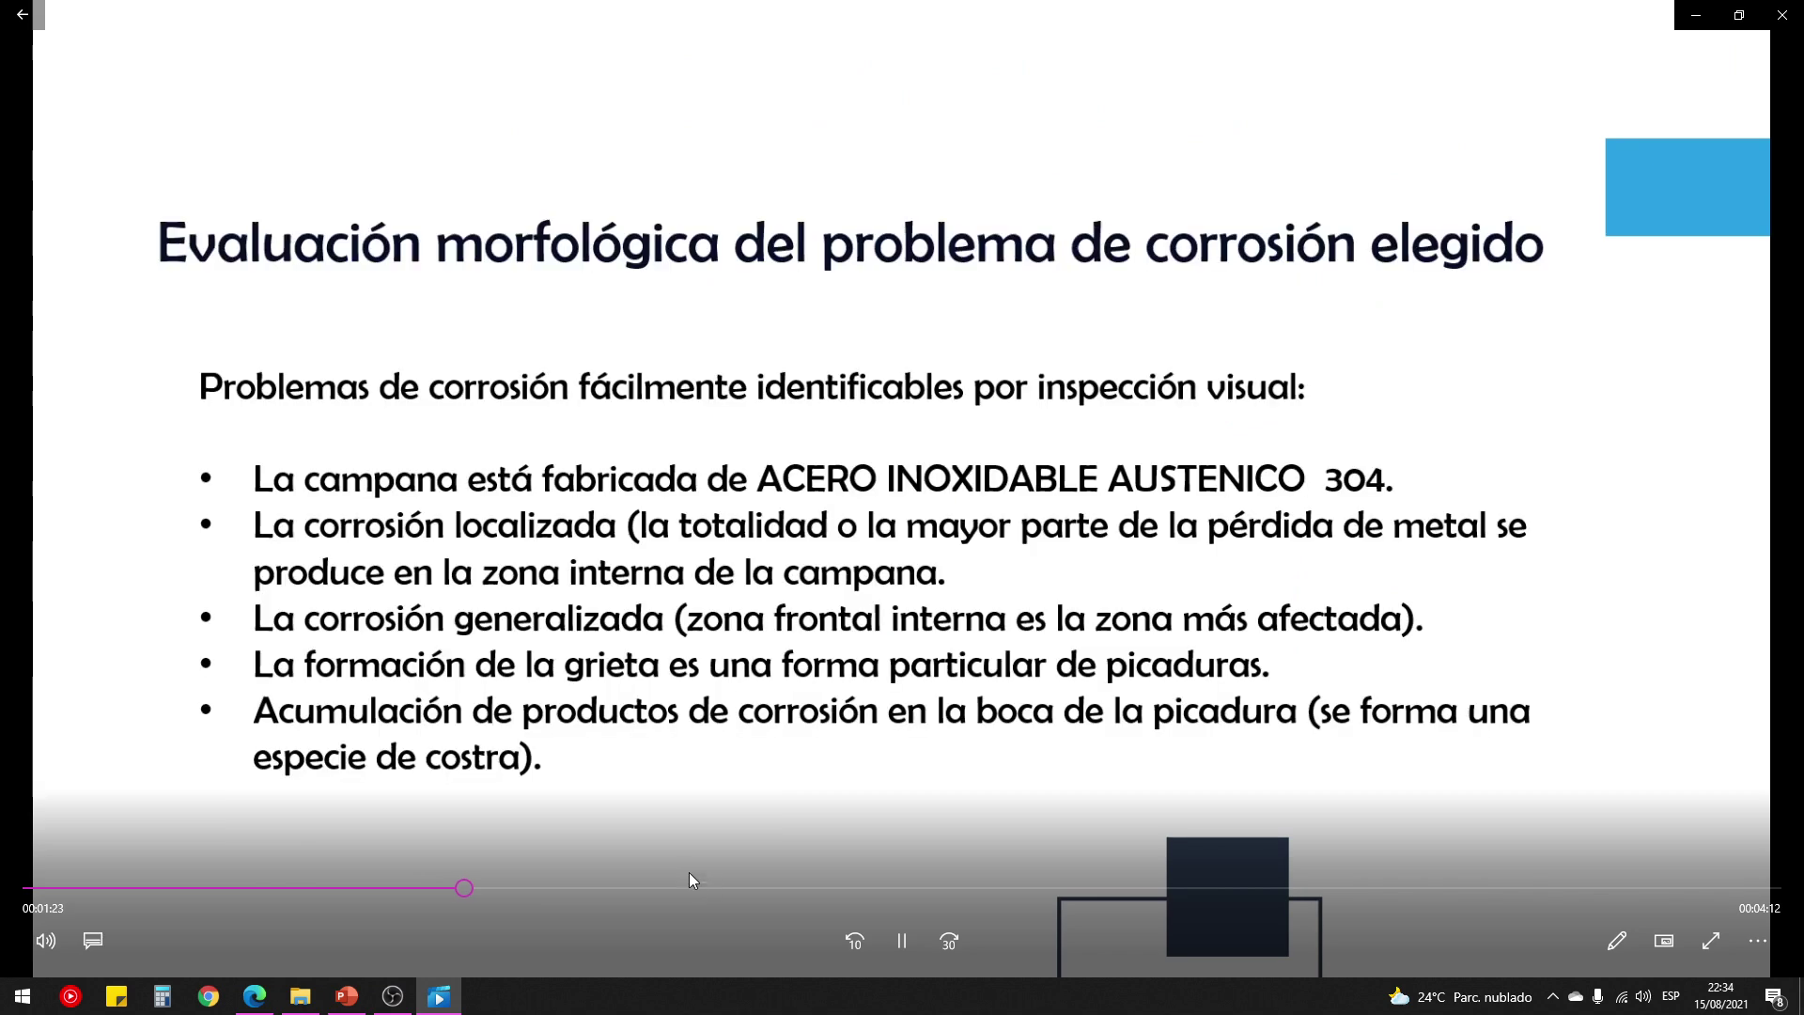
pyautogui.click(347, 996)
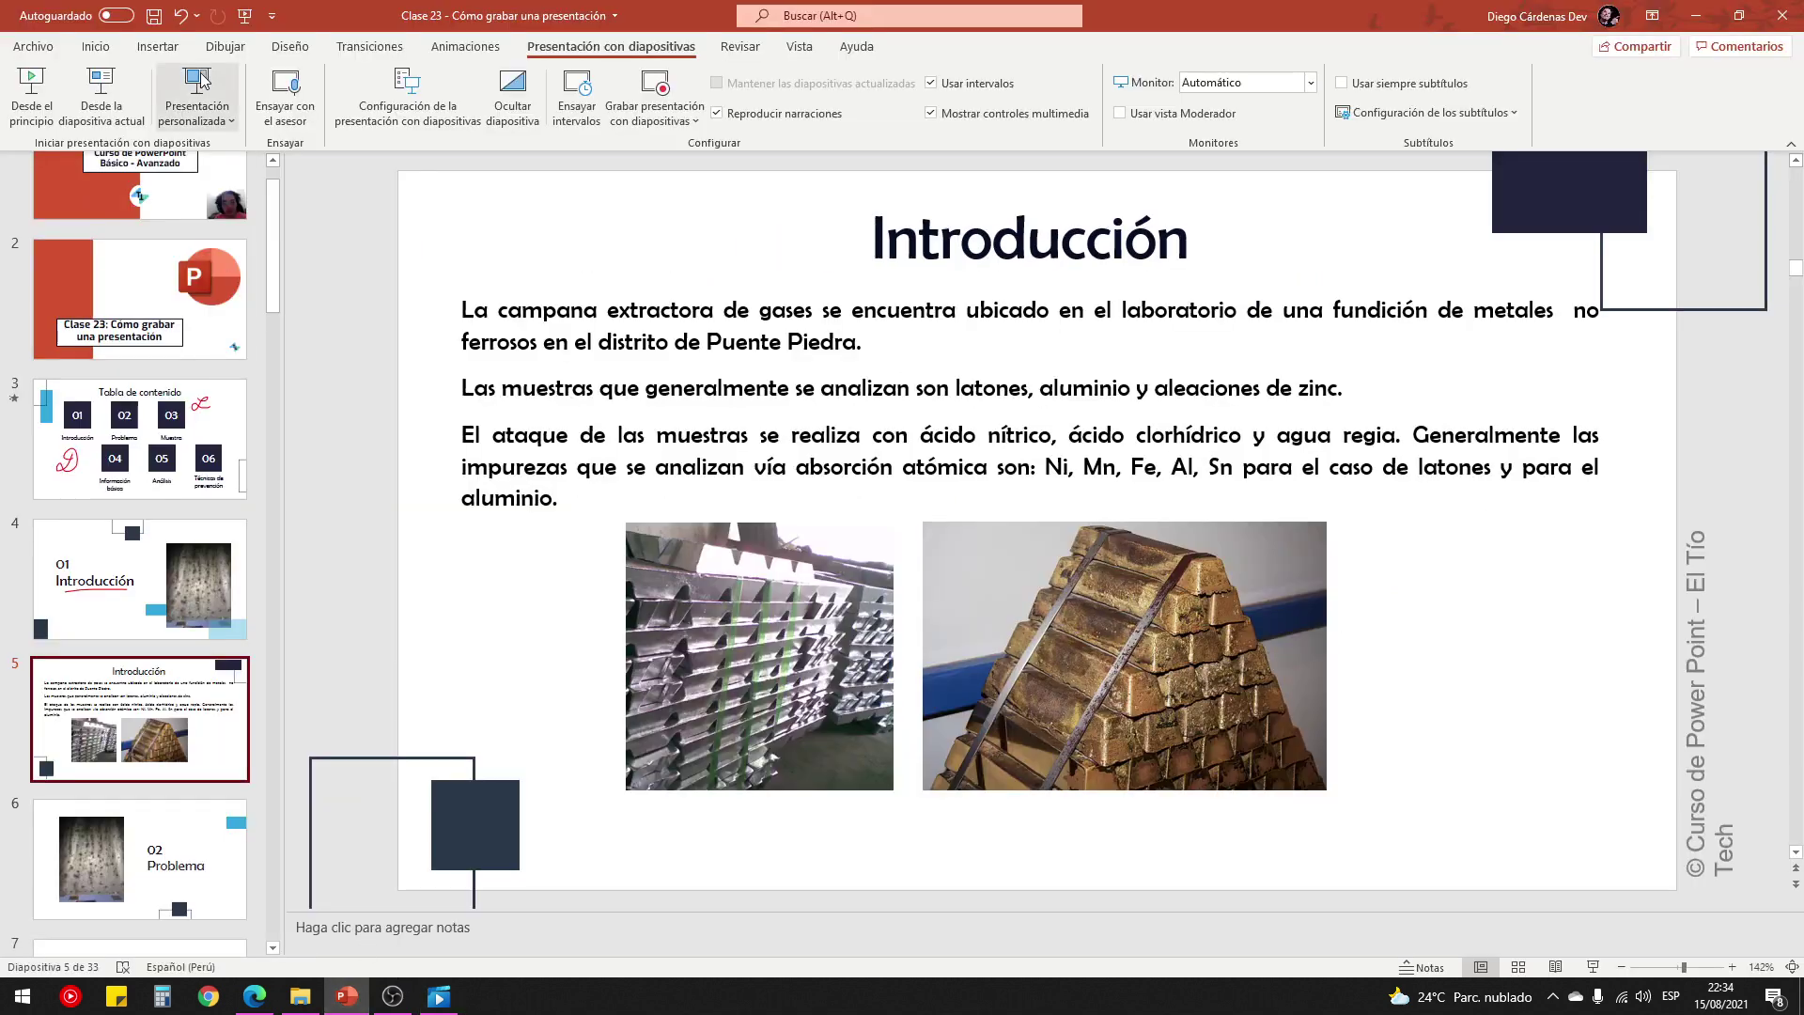
pyautogui.click(33, 49)
pyautogui.click(73, 416)
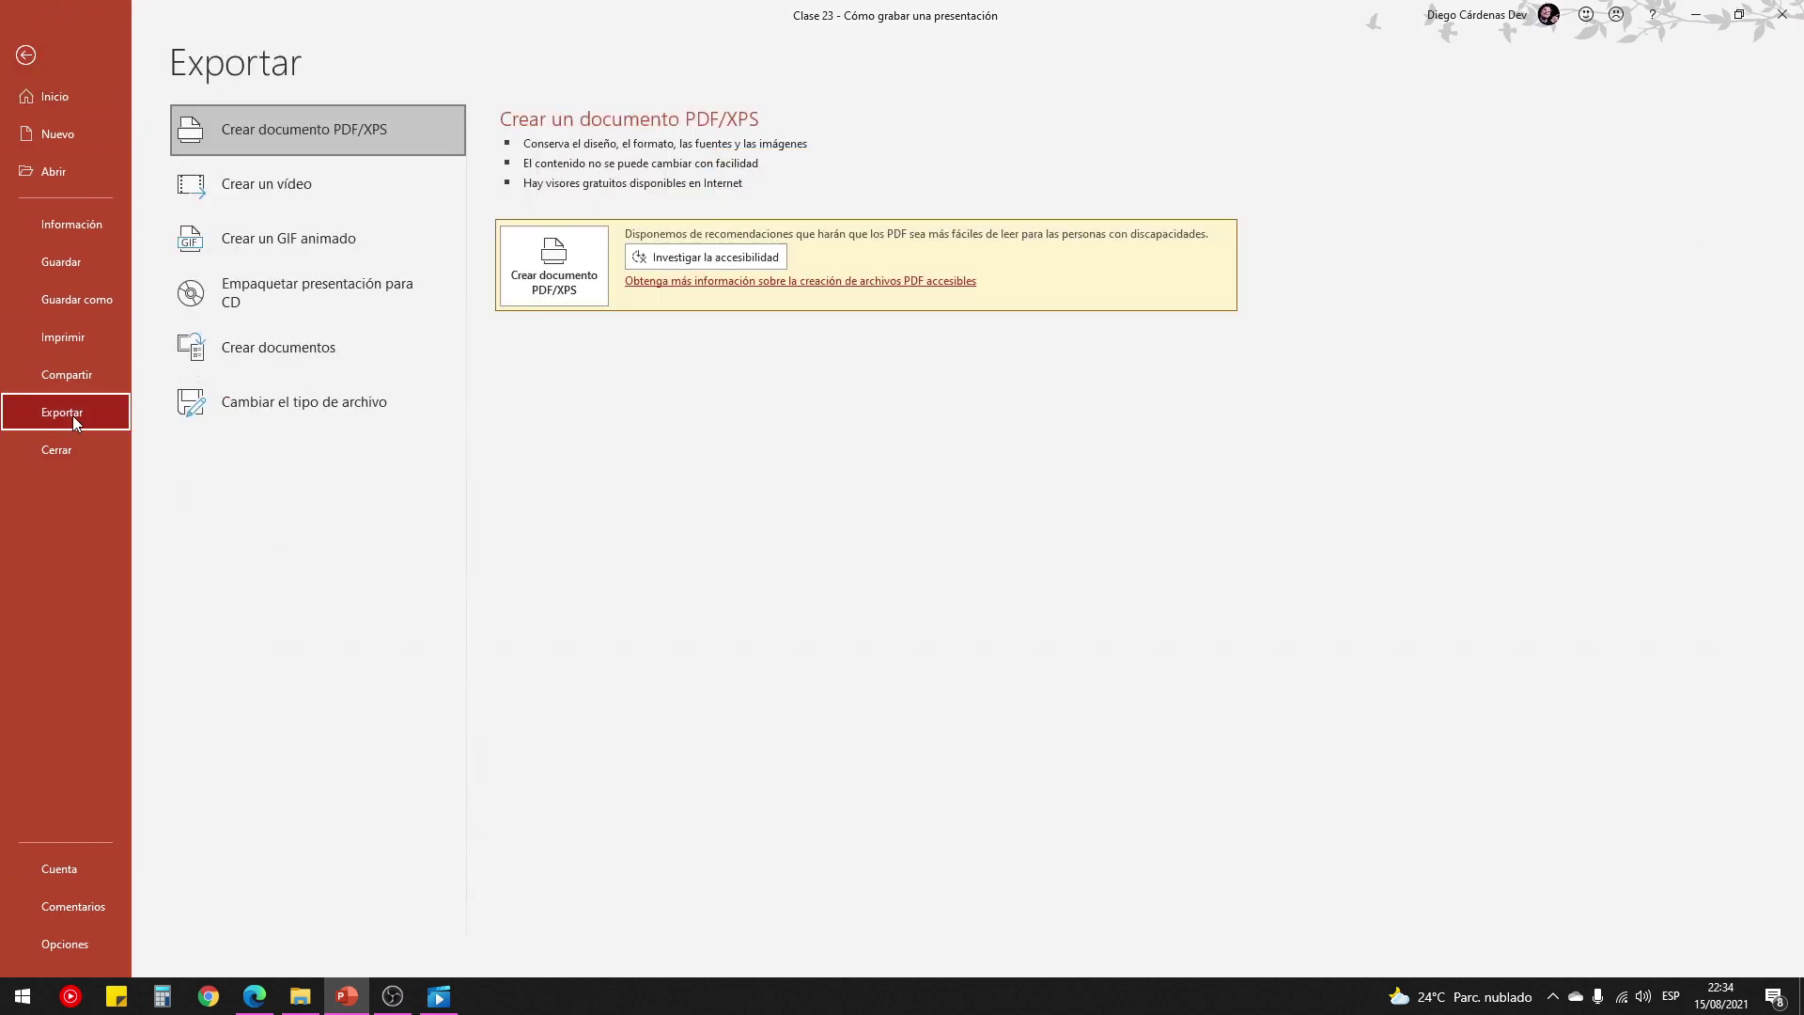
pyautogui.click(241, 184)
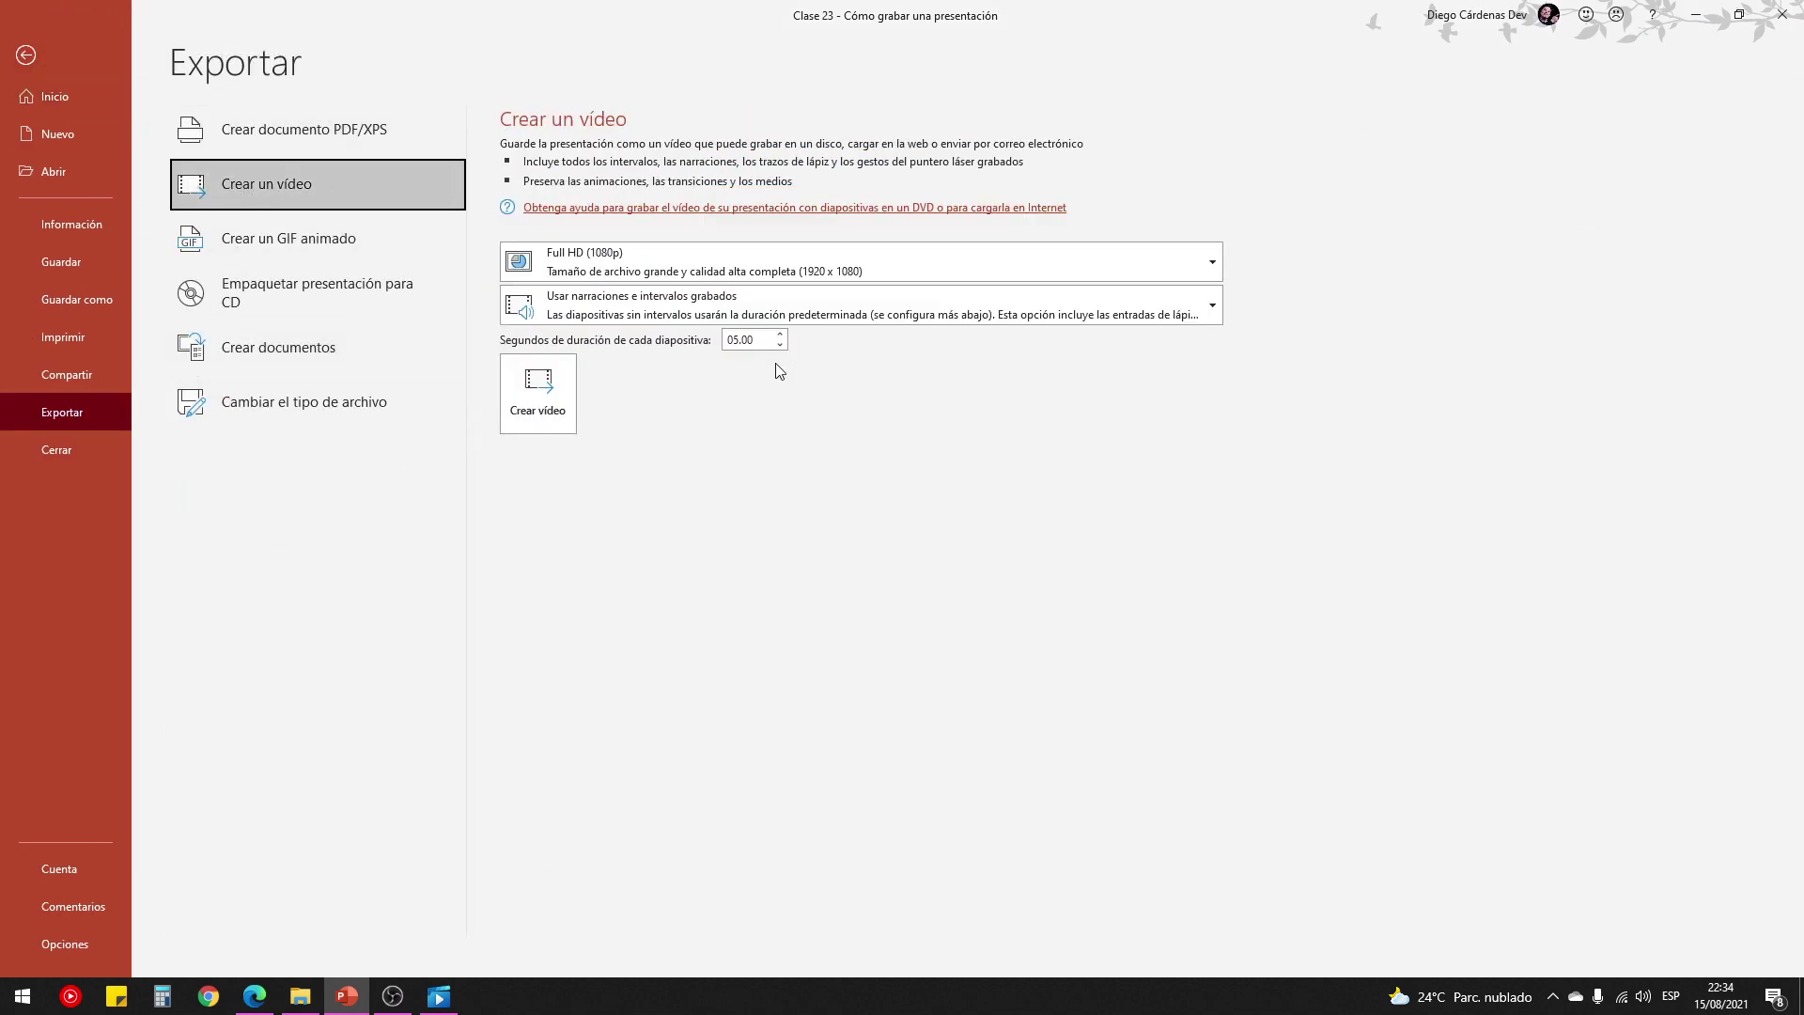
pyautogui.click(728, 343)
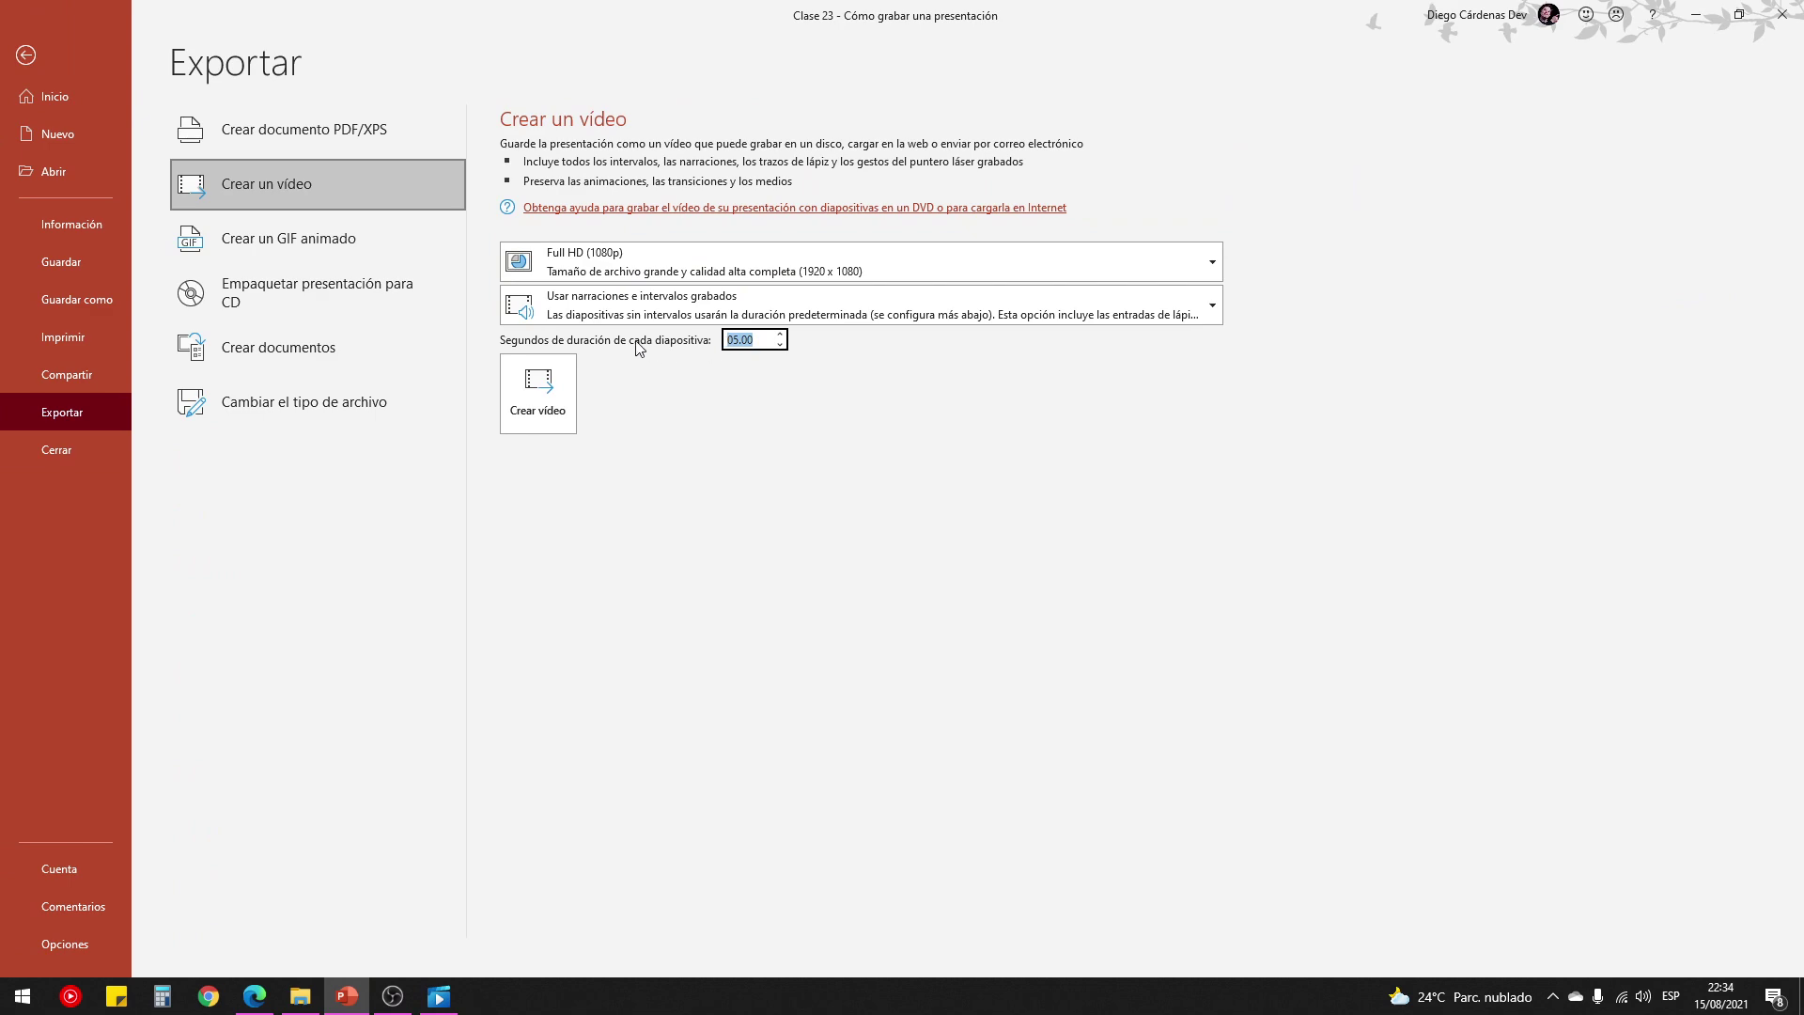
pyautogui.press('Tab')
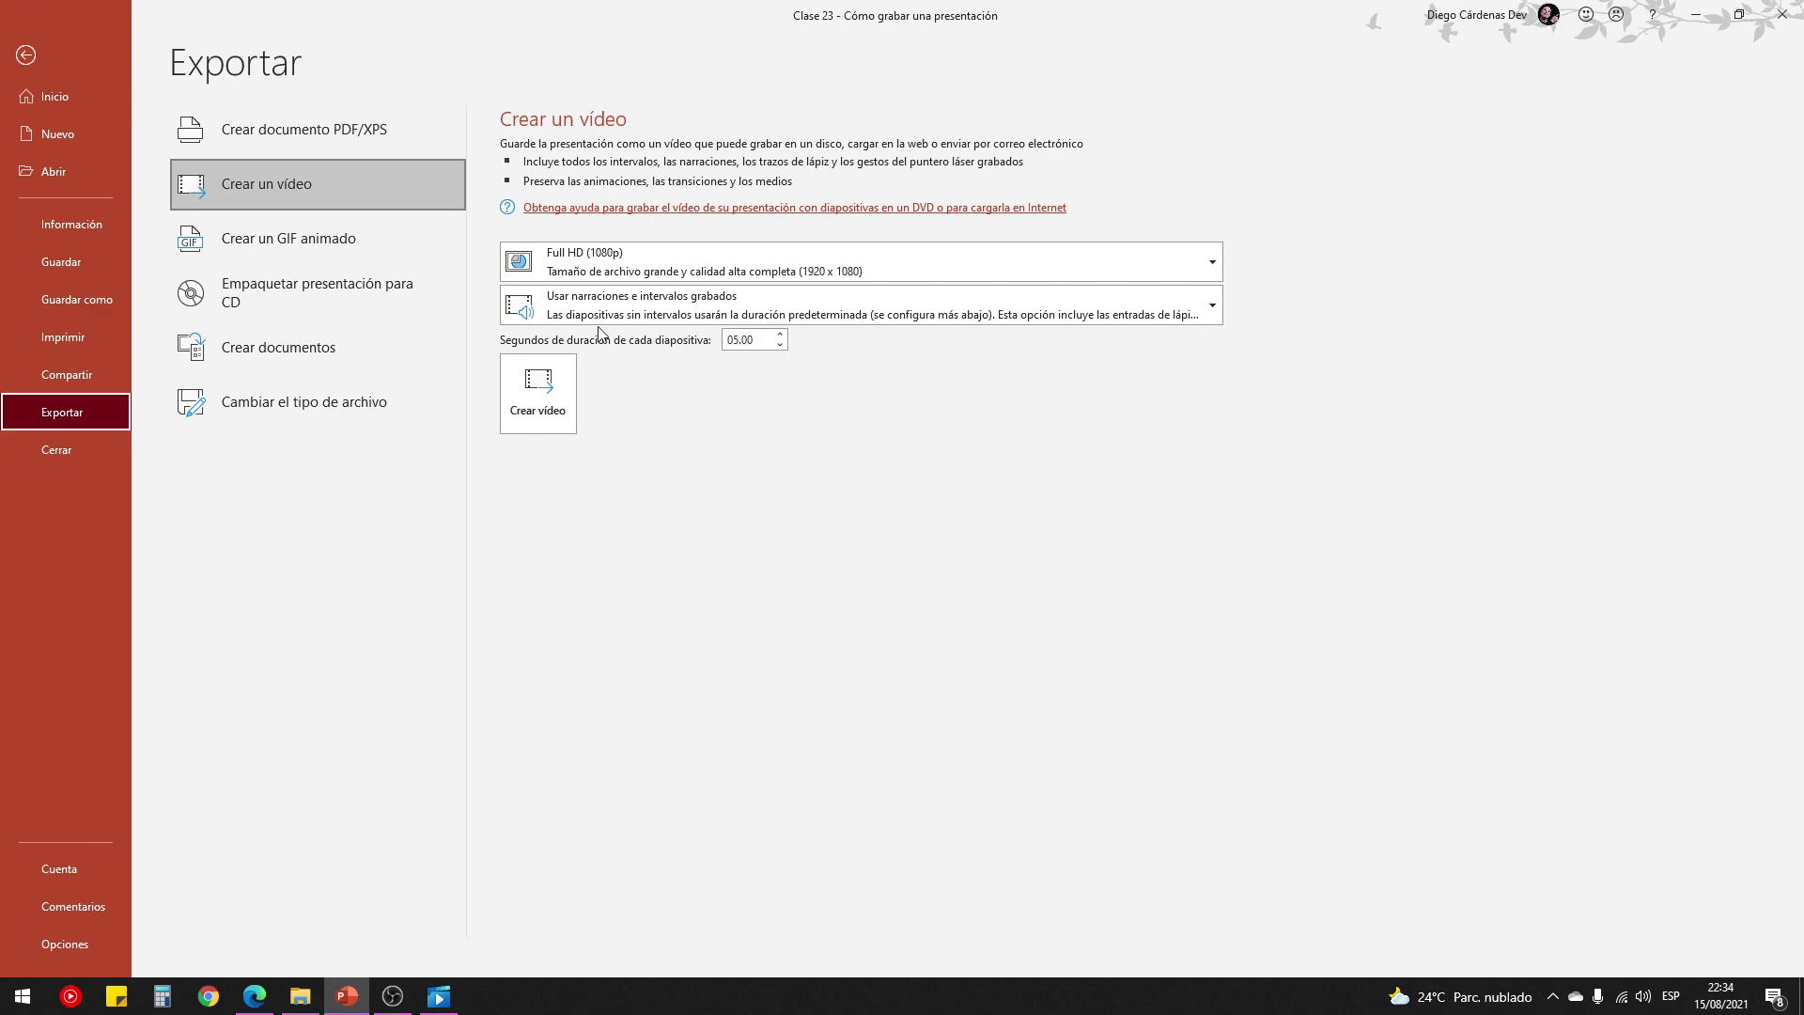
pyautogui.click(25, 54)
pyautogui.scroll(3, 179, 227)
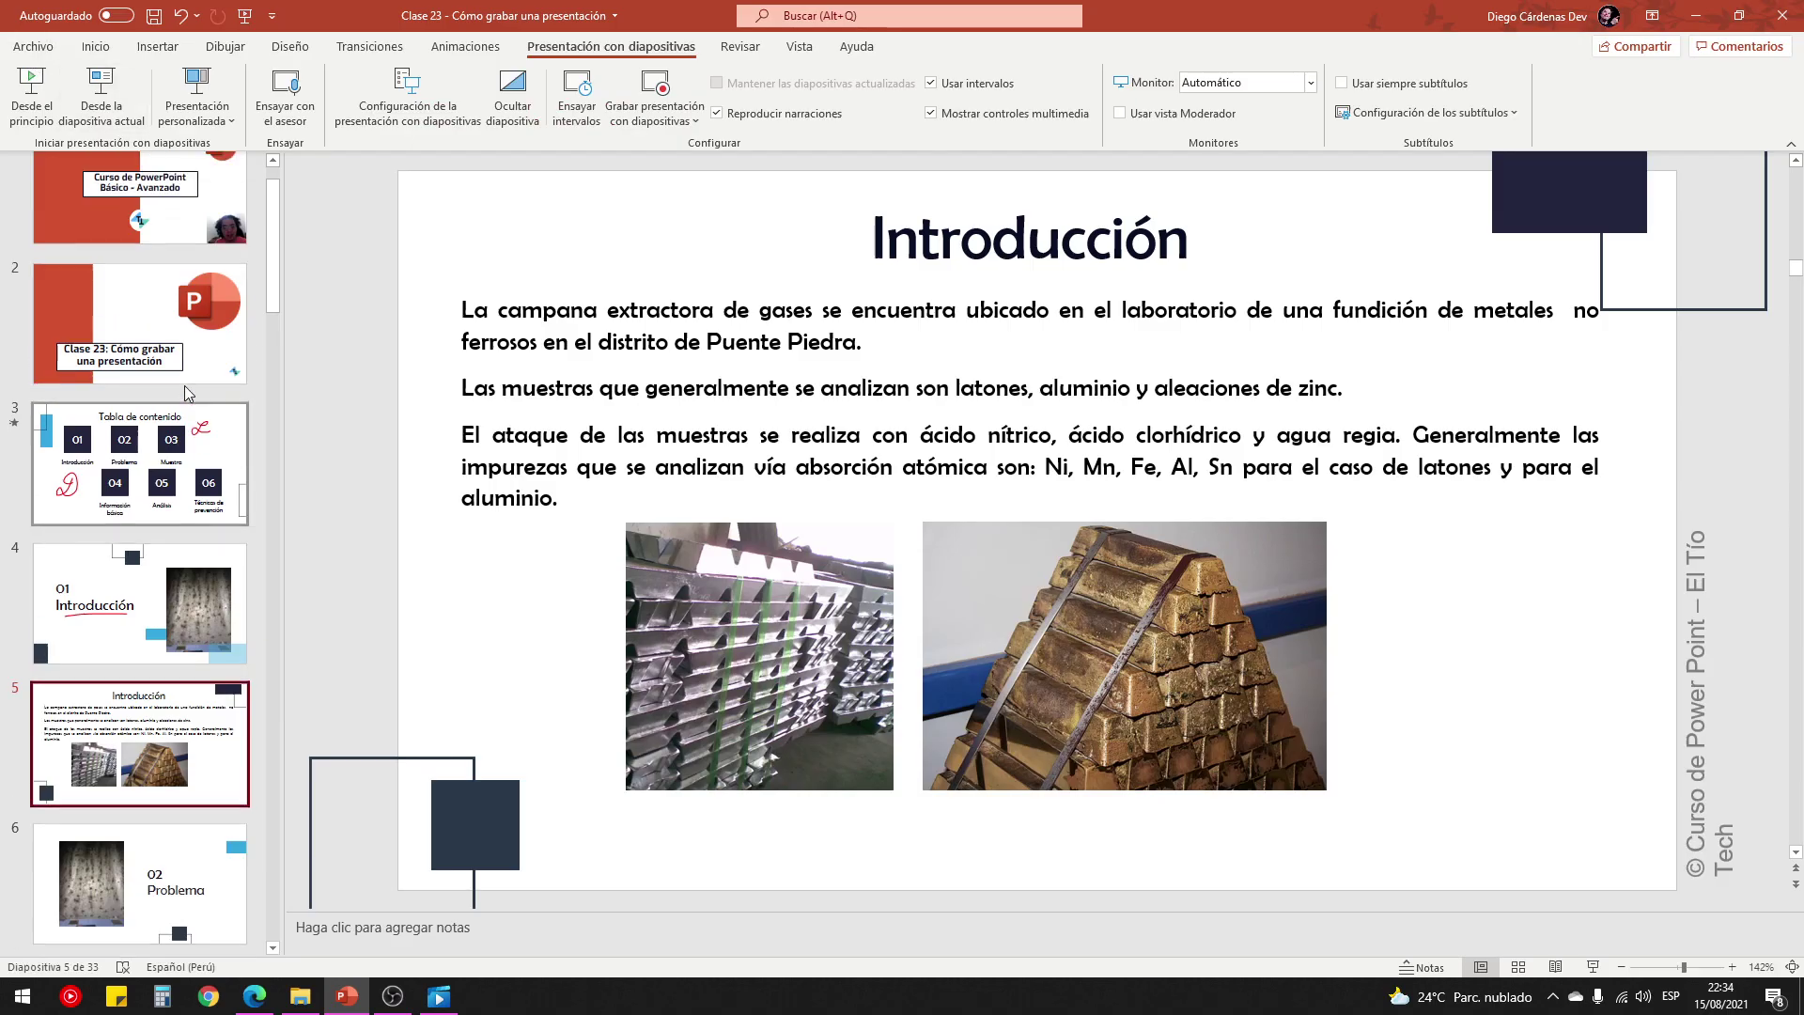
# Select the title slide and briefly reopen then close the slide show recording view.
pyautogui.click(178, 227)
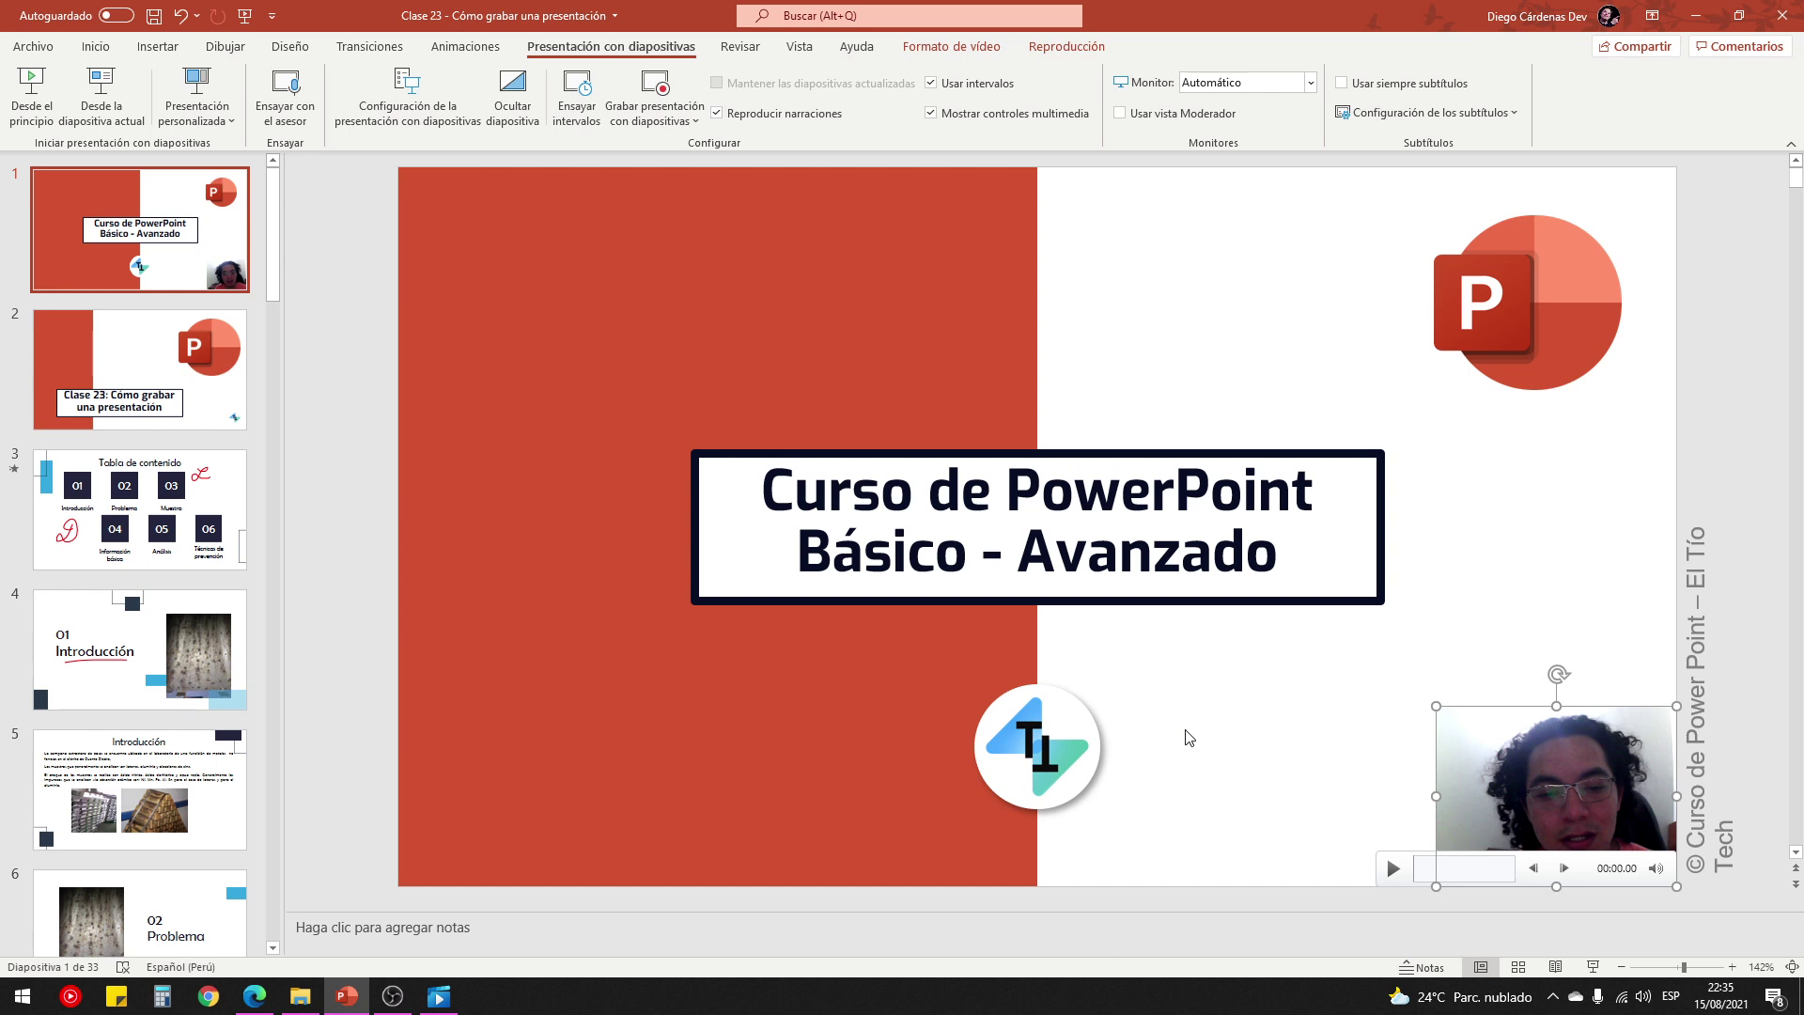
pyautogui.click(653, 83)
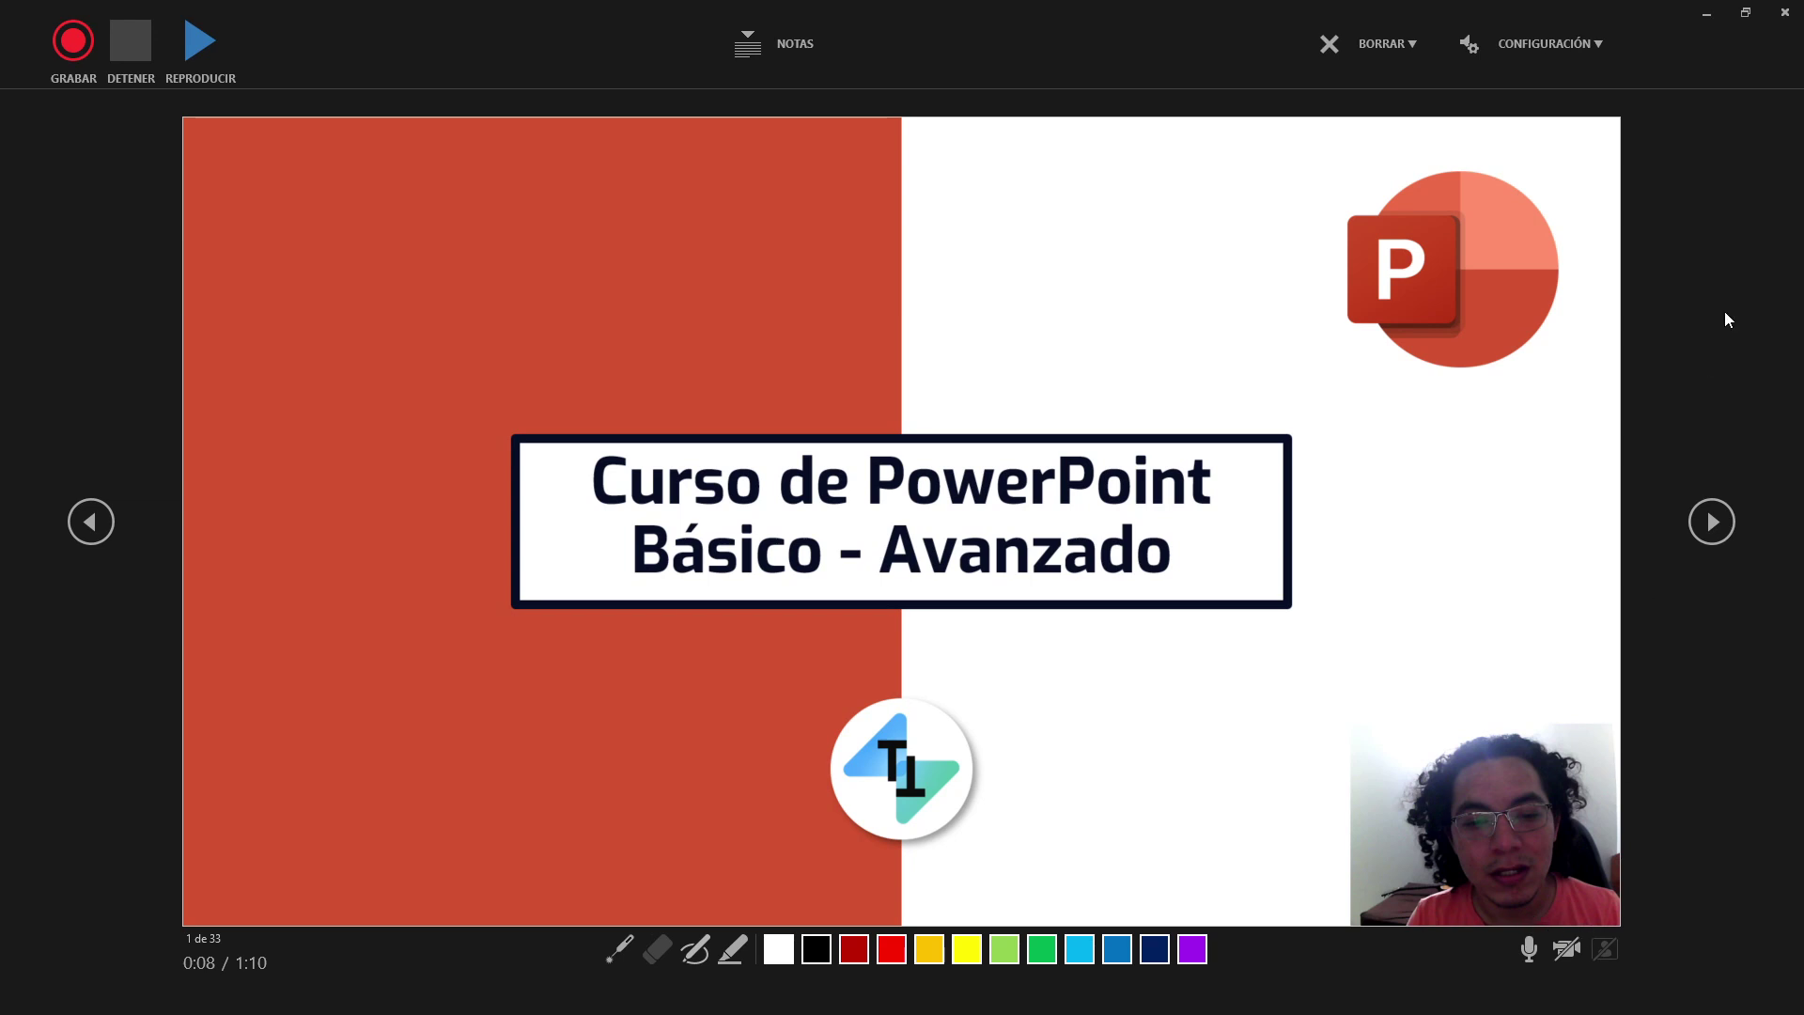
pyautogui.click(1784, 12)
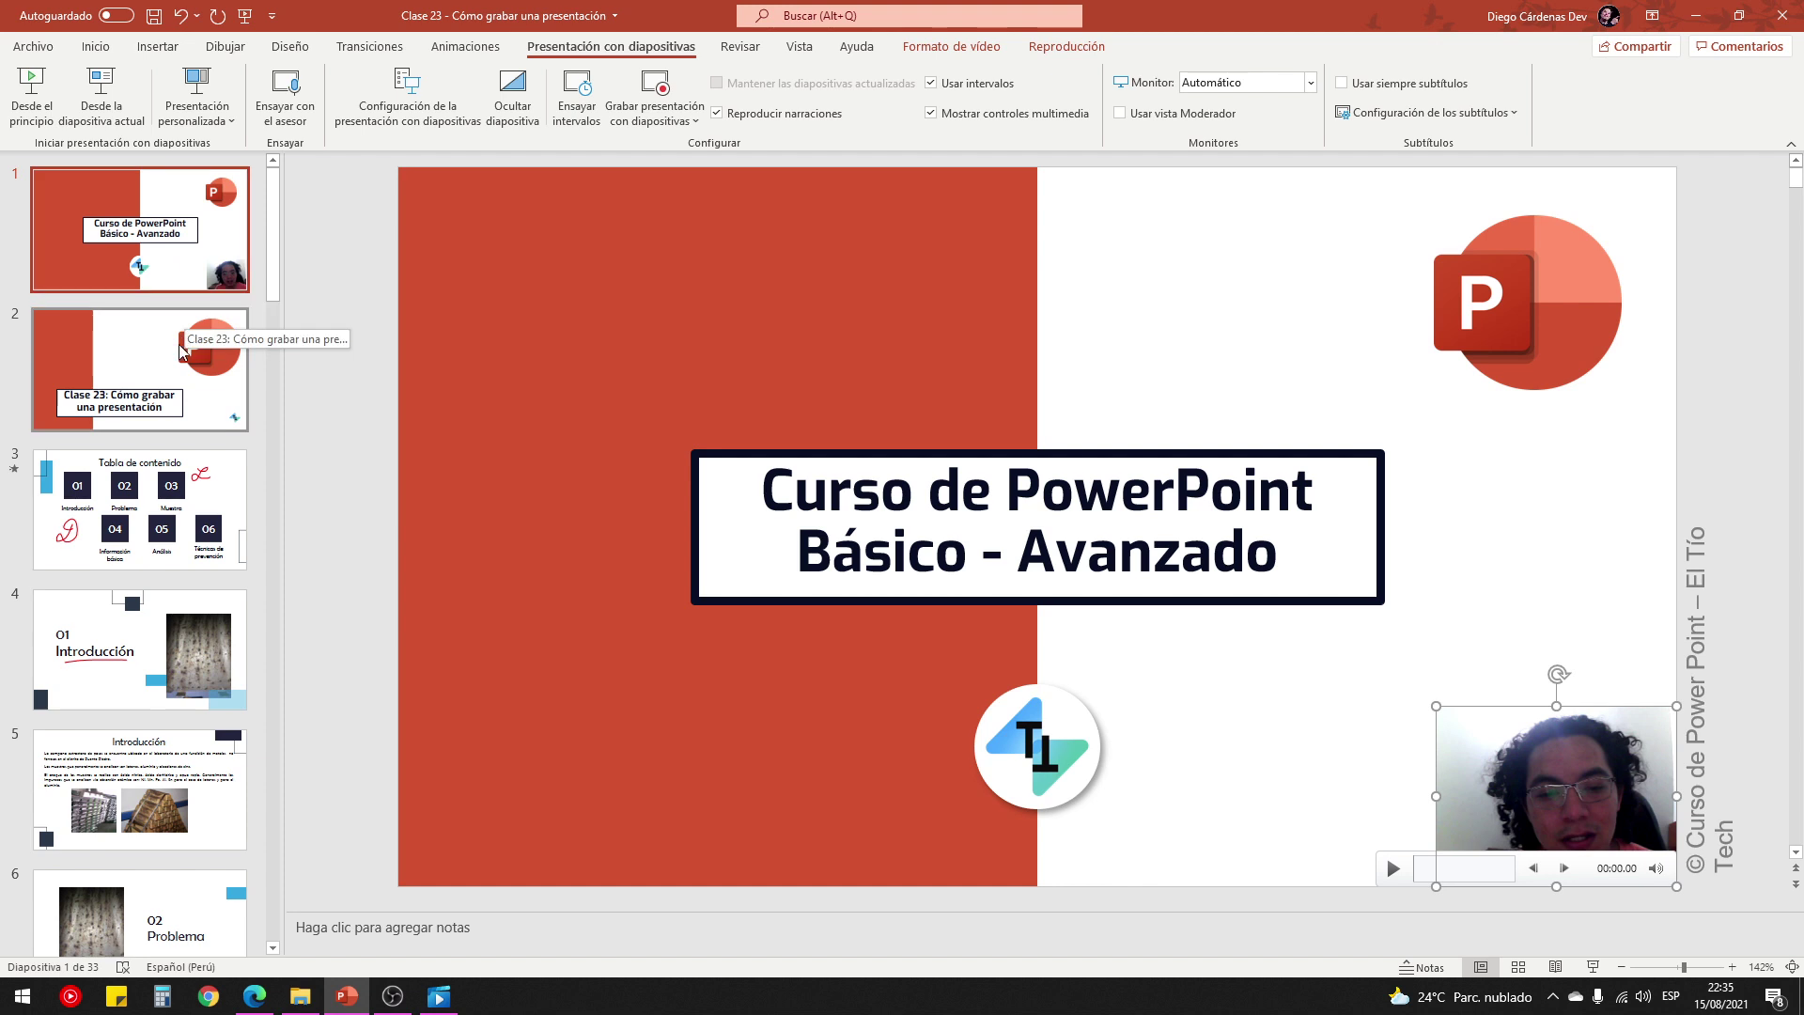
# Page through slide 2 and slide 3, 'Tabla de contenido', in the editor.
pyautogui.click(172, 383)
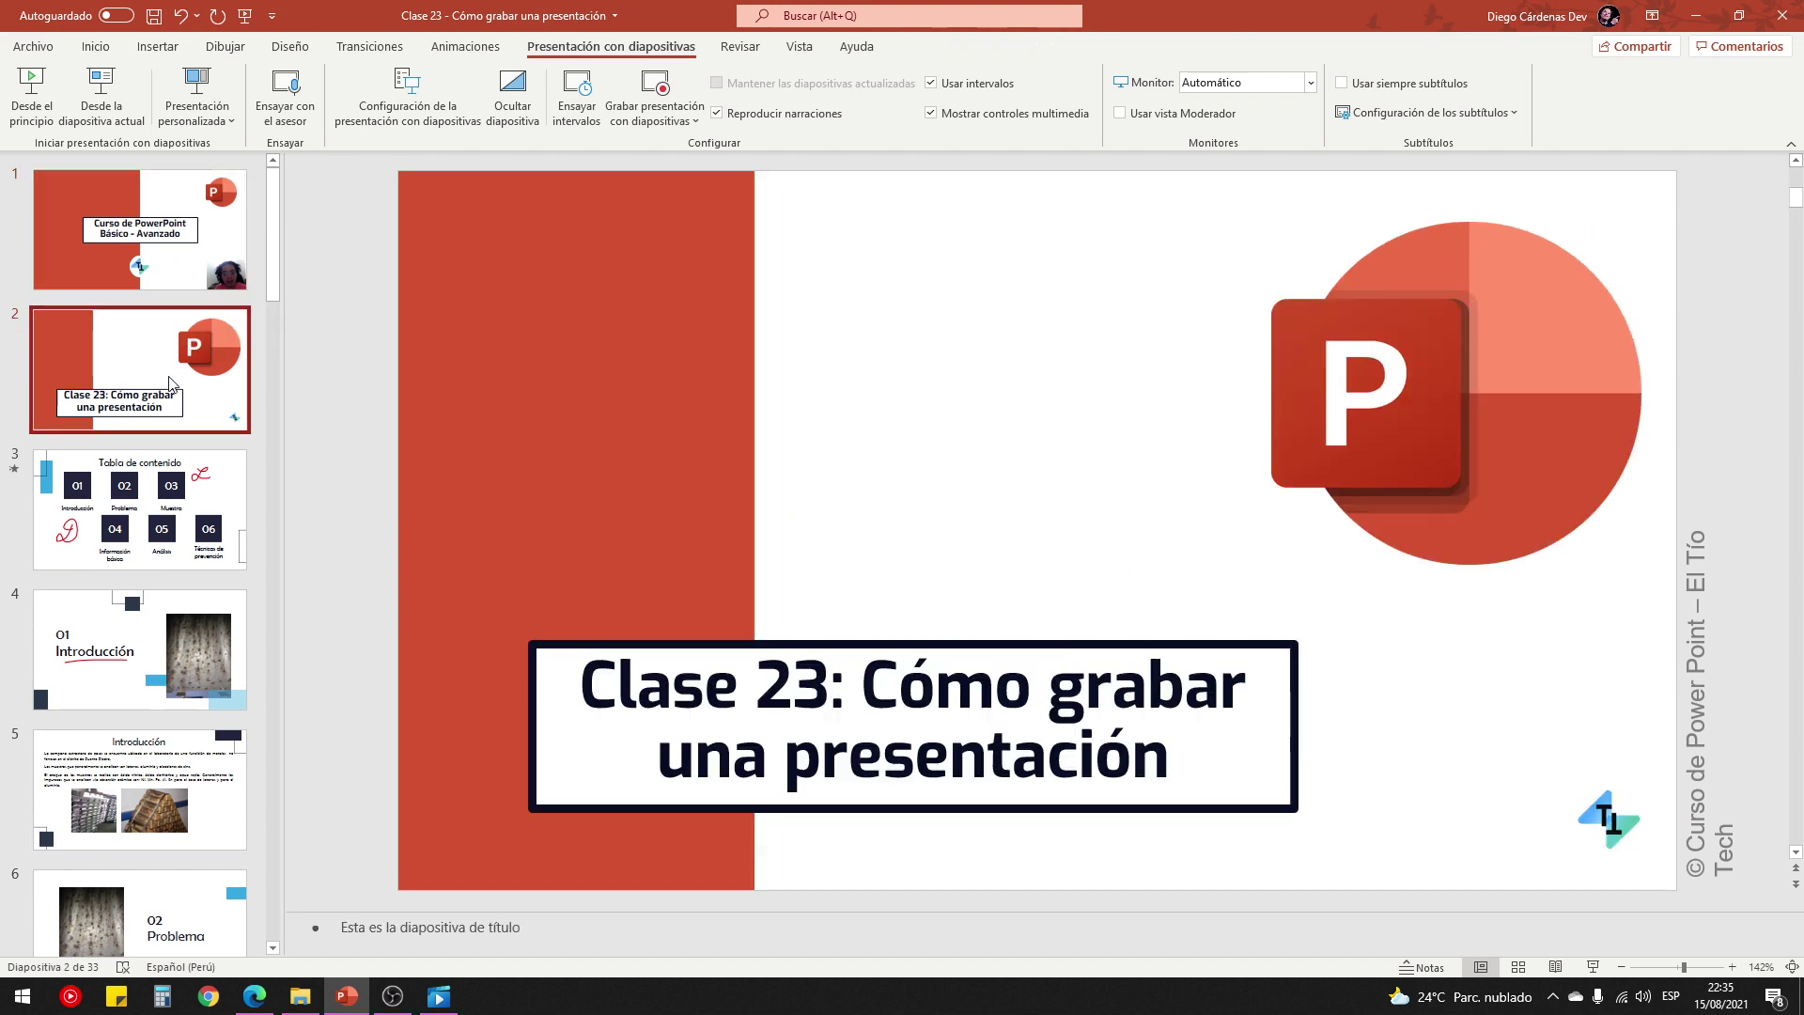
pyautogui.click(194, 549)
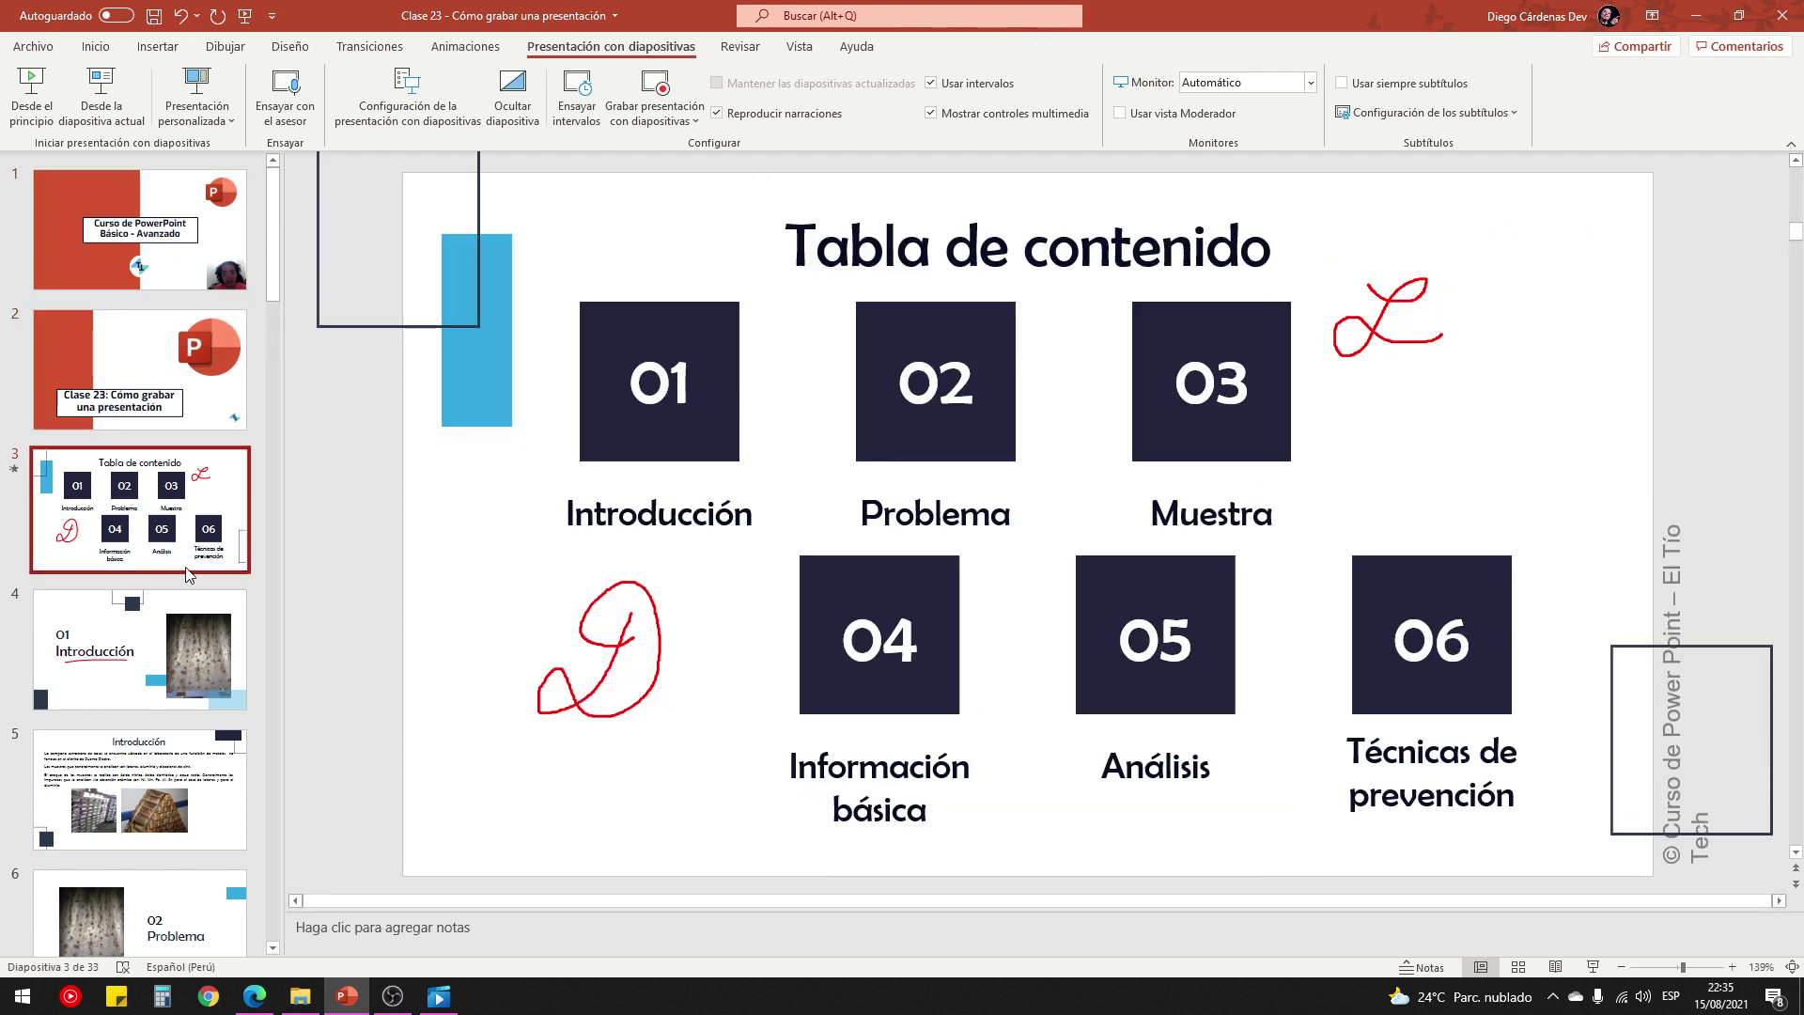
pyautogui.scroll(-1, 174, 632)
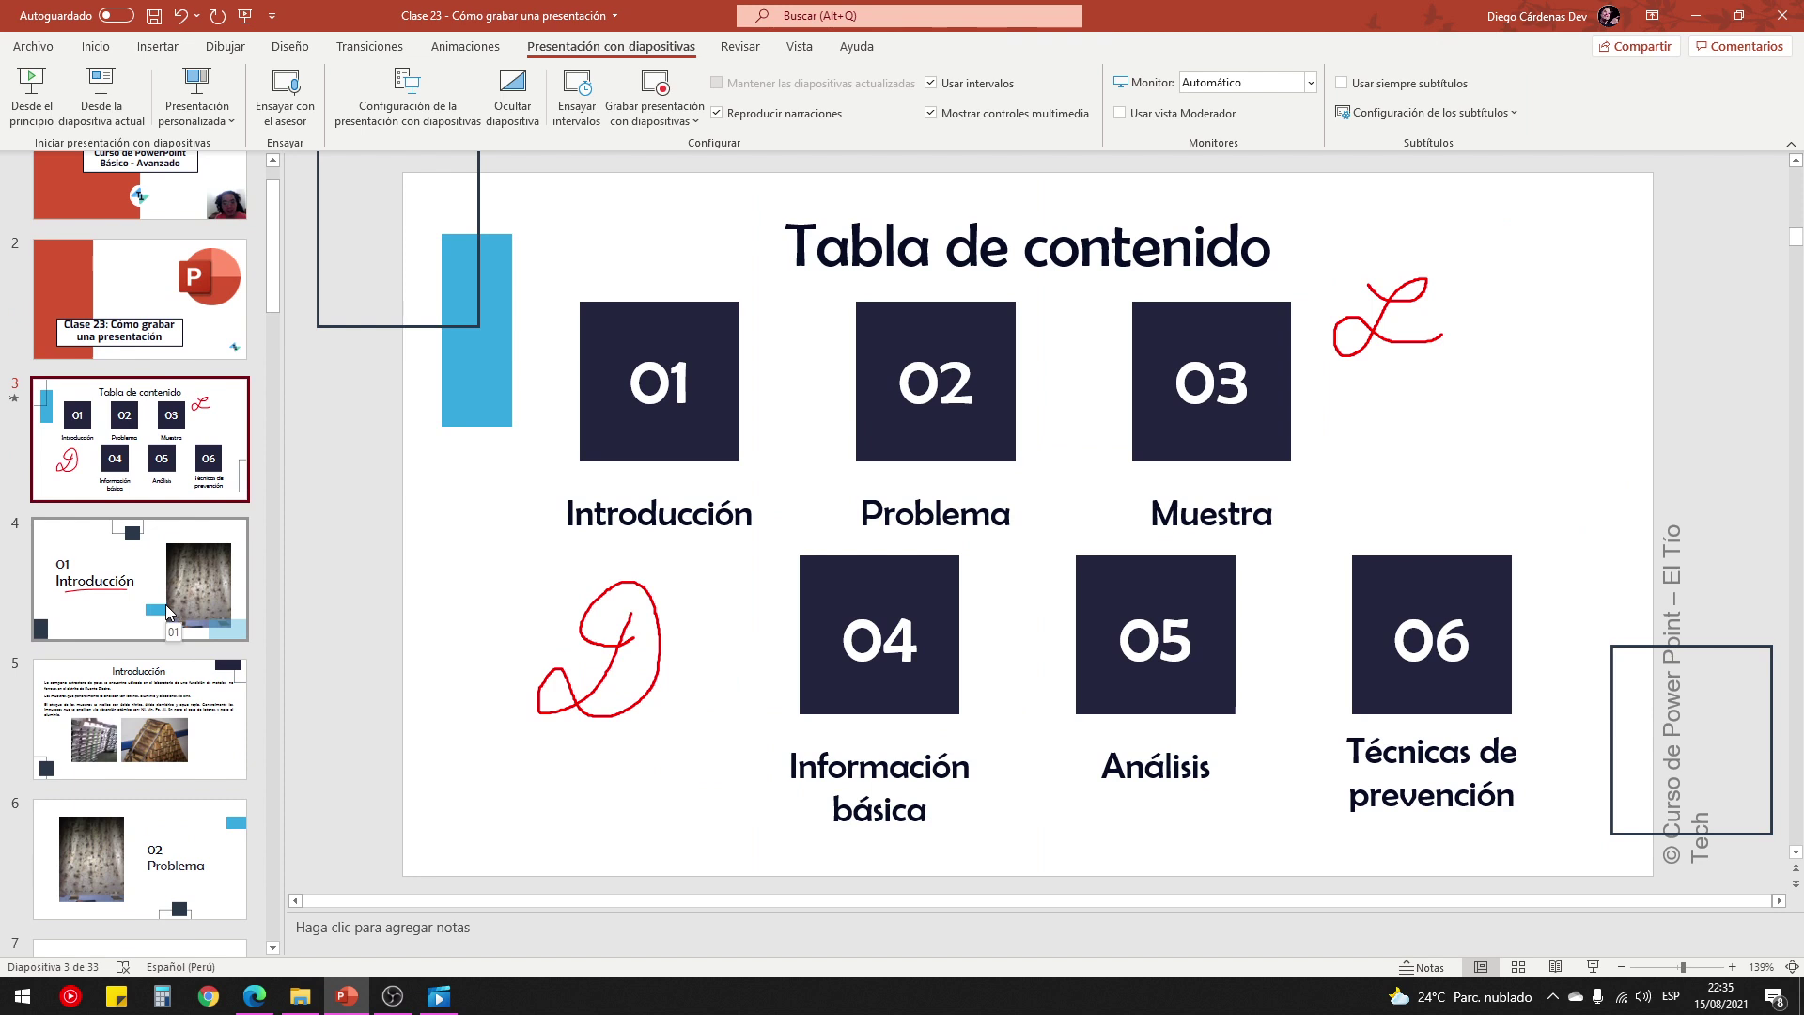
pyautogui.scroll(1, 169, 611)
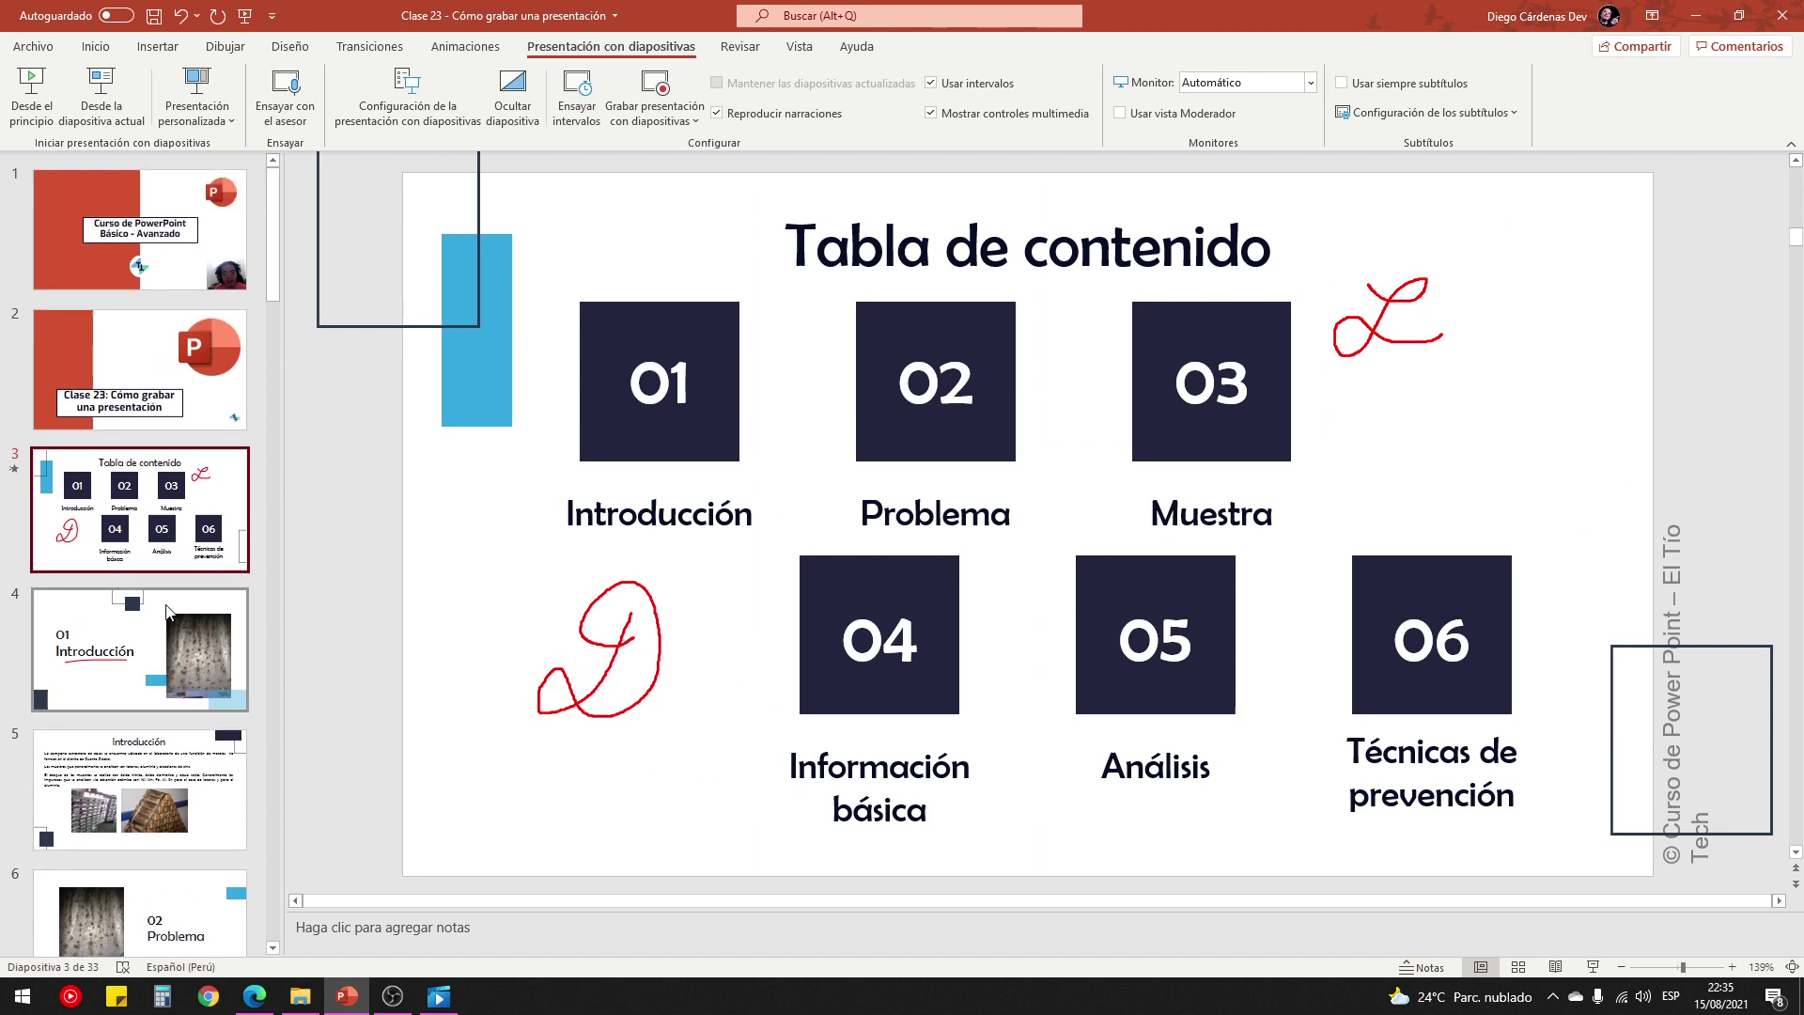
# Review the Crear un vídeo export settings (Full HD 1080p, recorded narrations and timings), then go back.
pyautogui.click(33, 46)
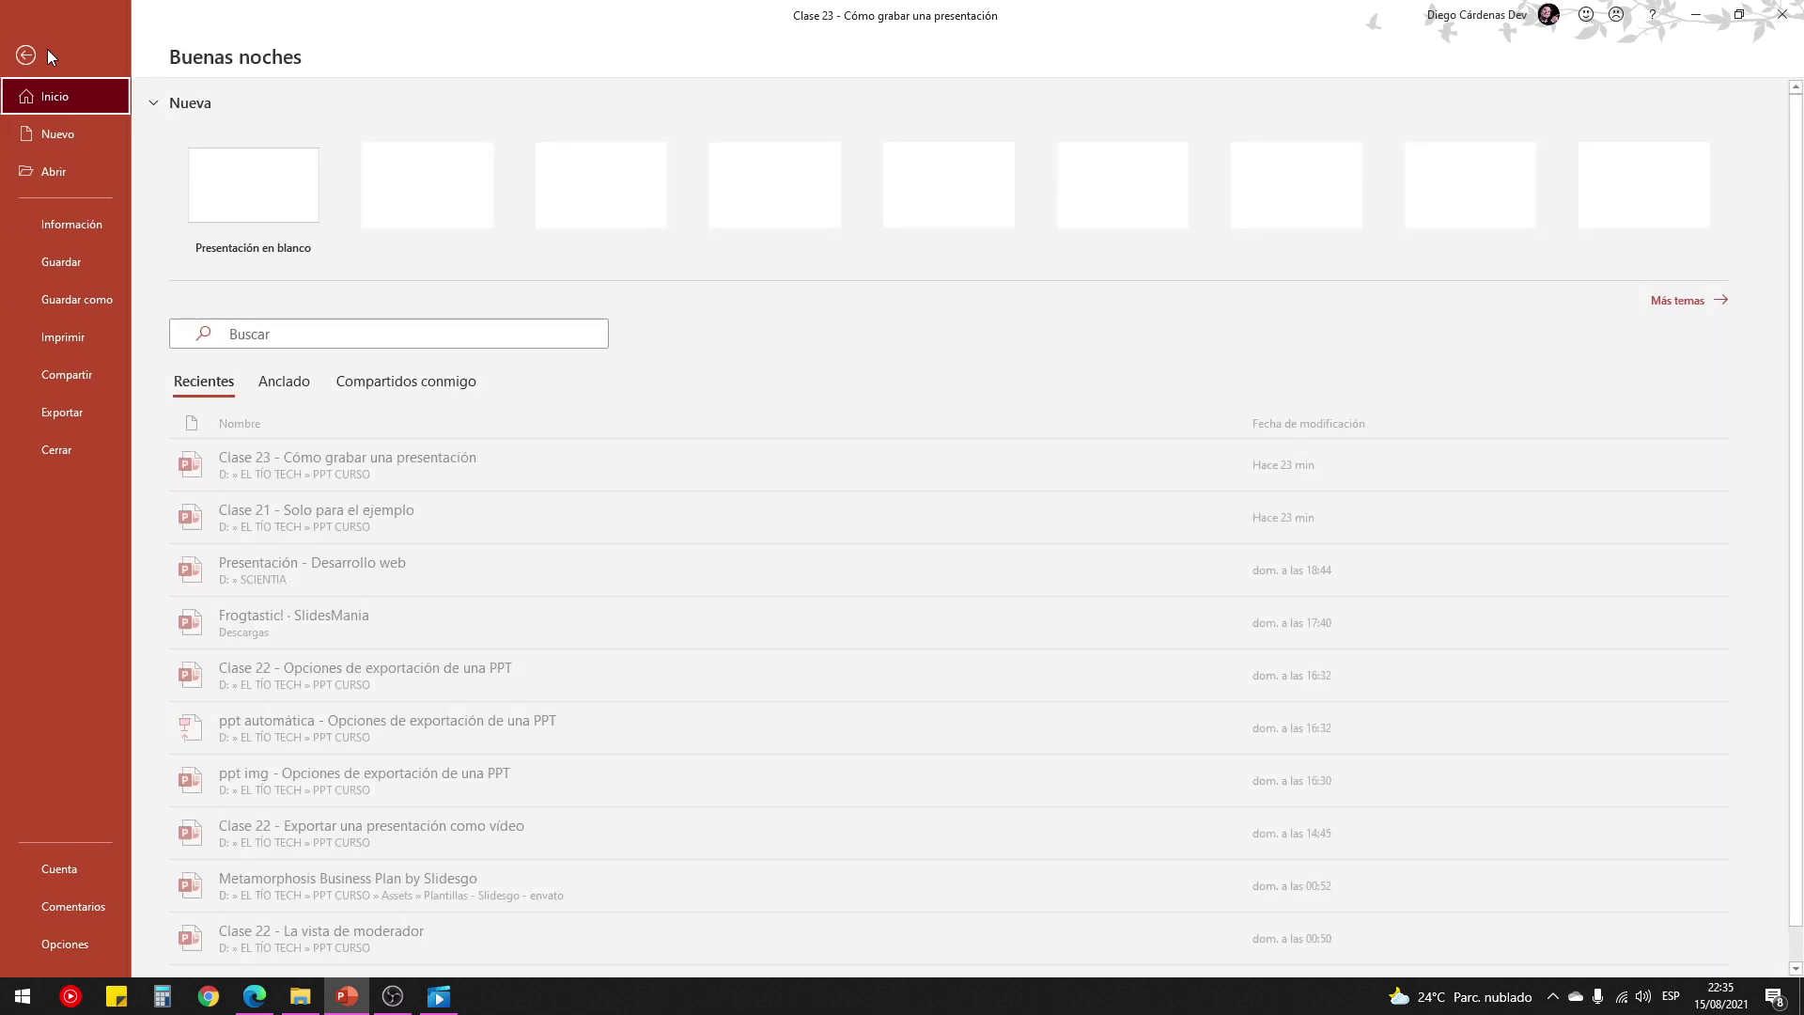
pyautogui.click(62, 413)
pyautogui.click(247, 186)
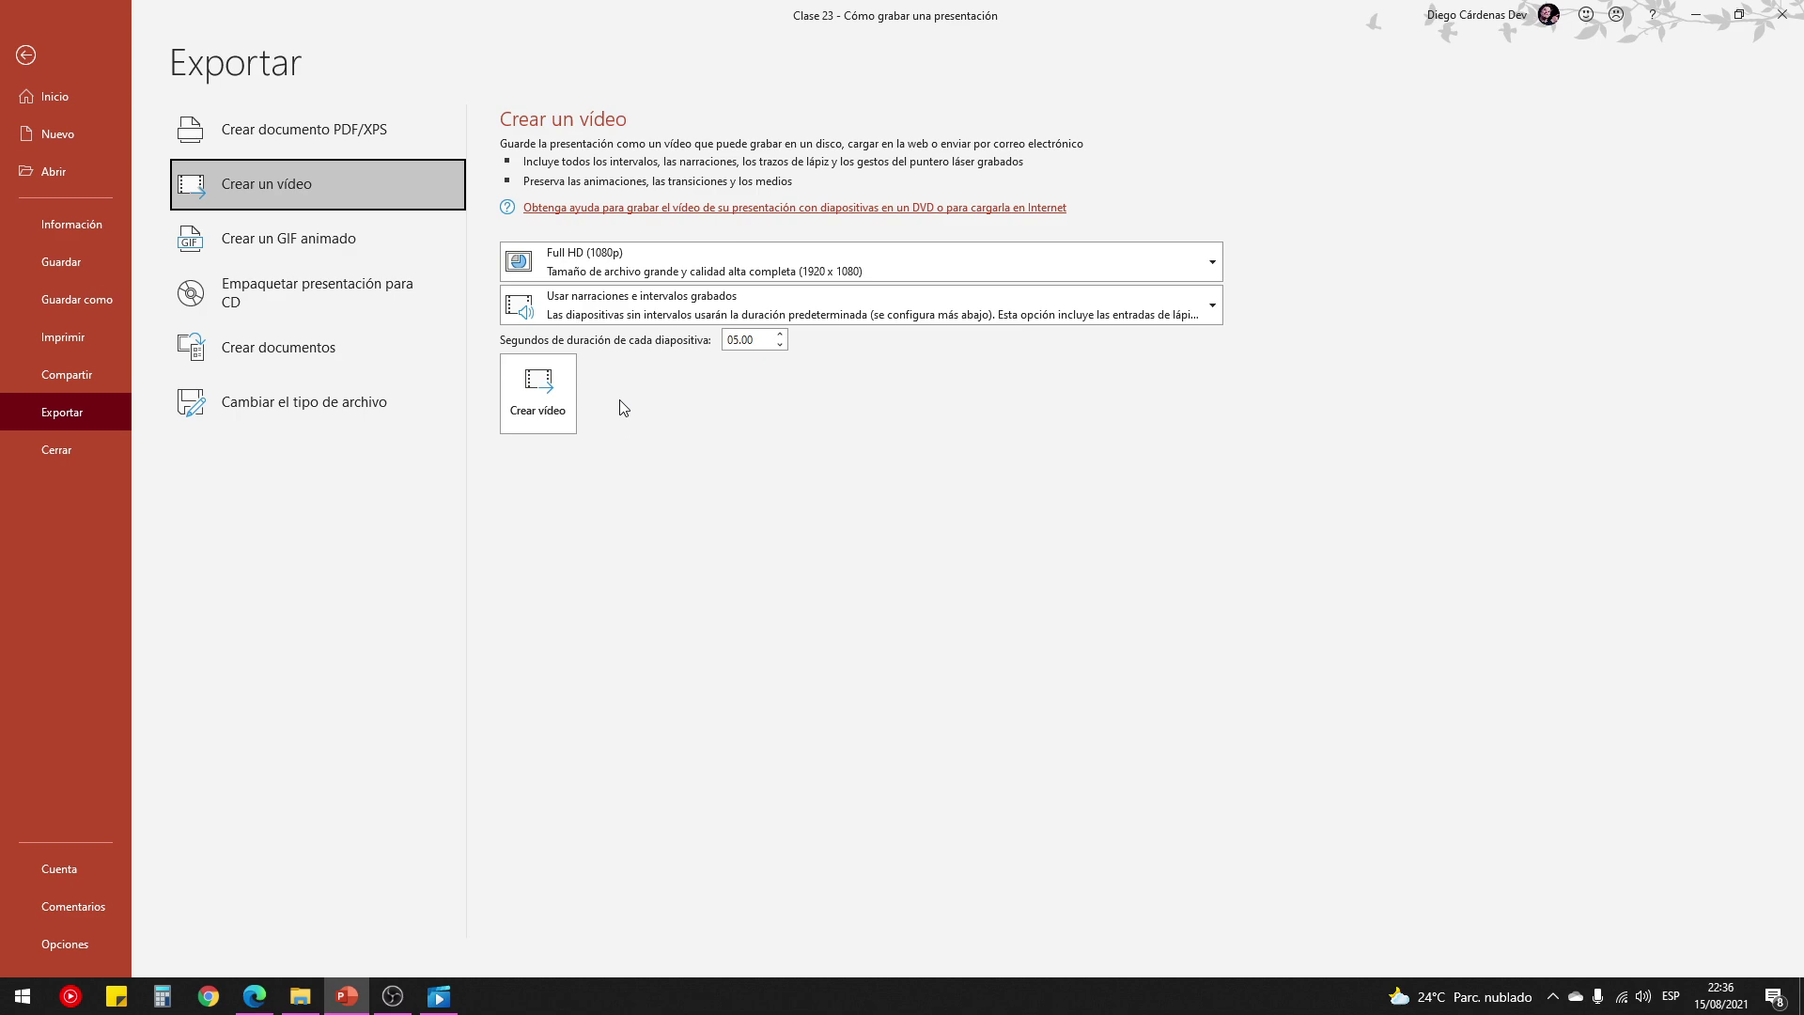
pyautogui.click(25, 54)
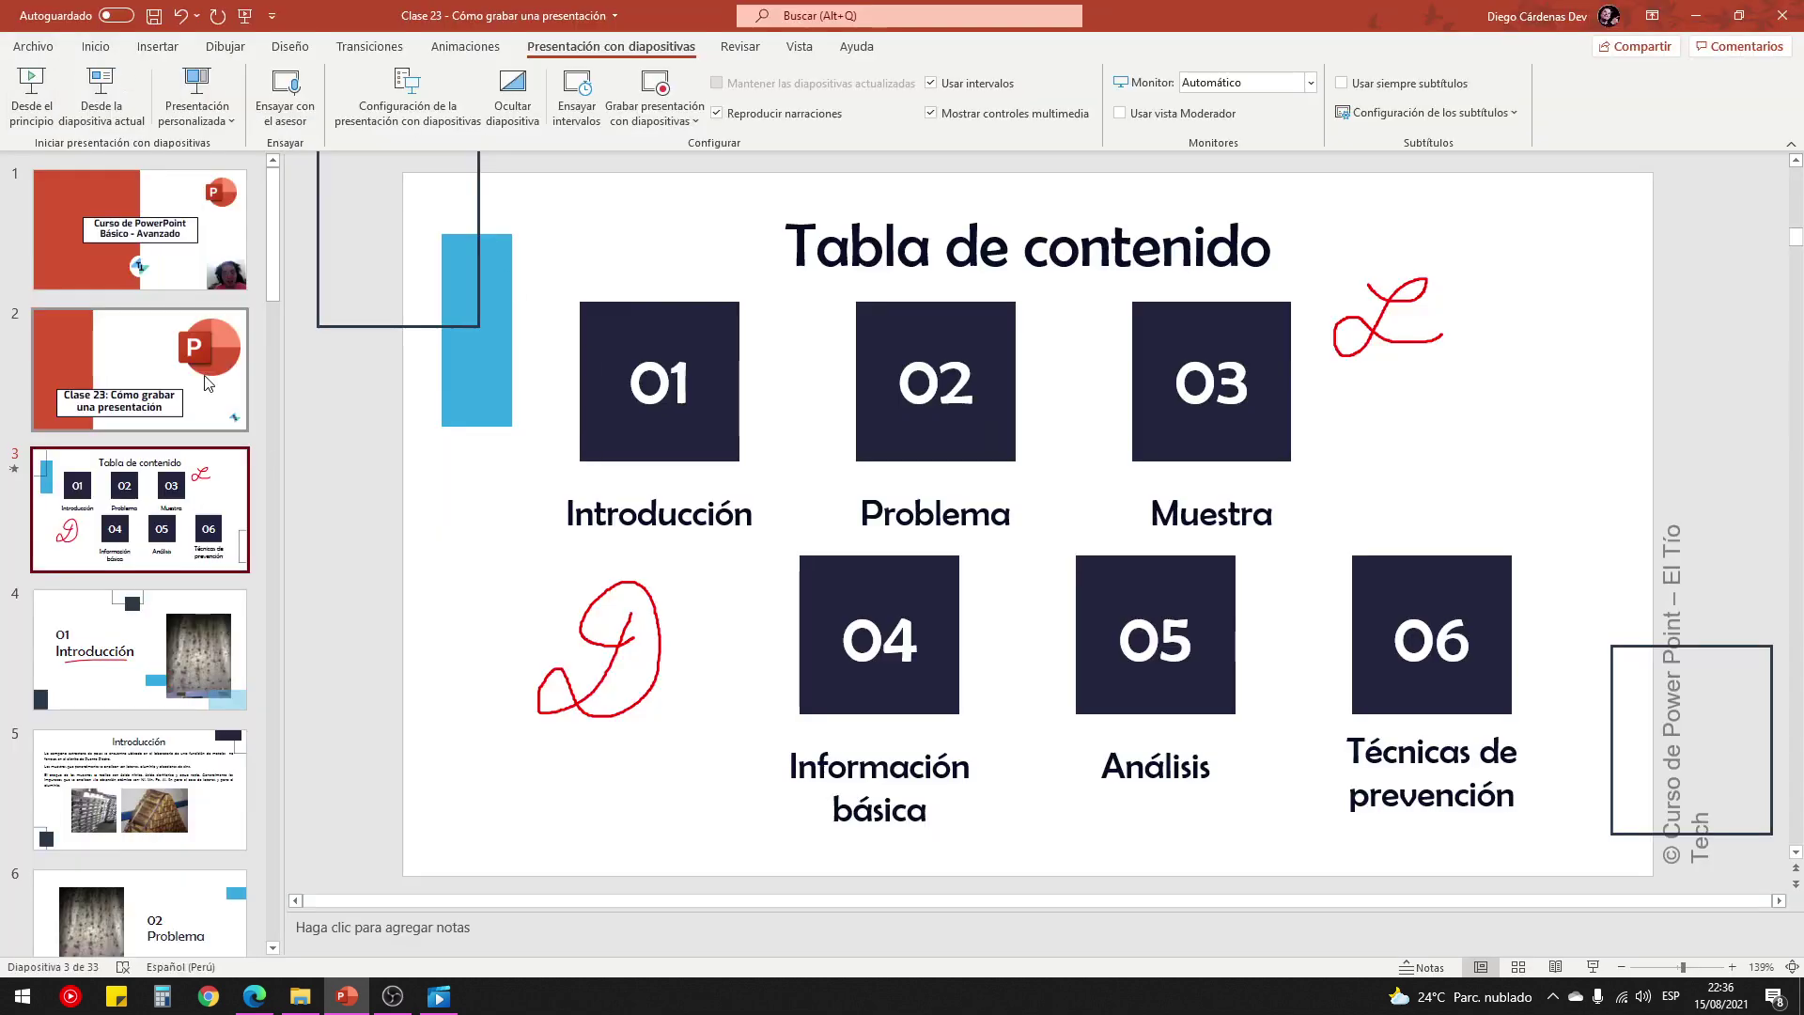
# Preview the 3-second Cortinas transition on slide 3, 'Tabla de contenido', then select the title slide.
pyautogui.click(185, 261)
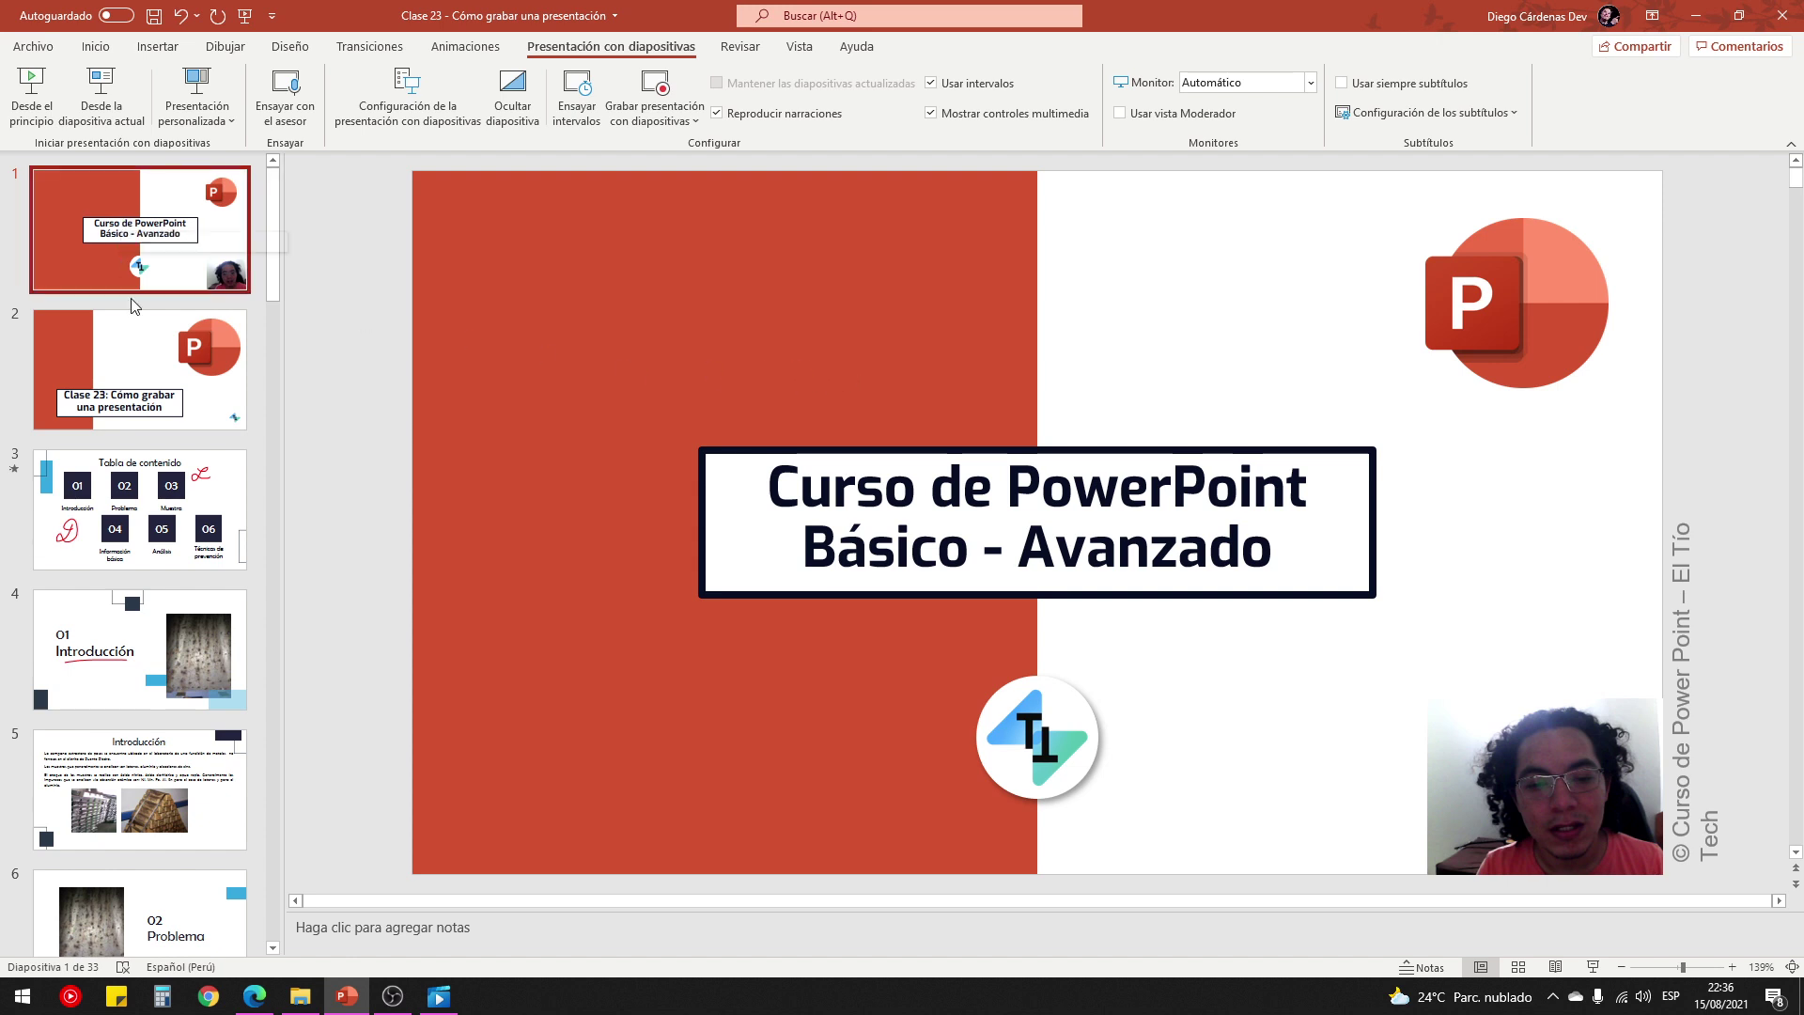
pyautogui.click(133, 516)
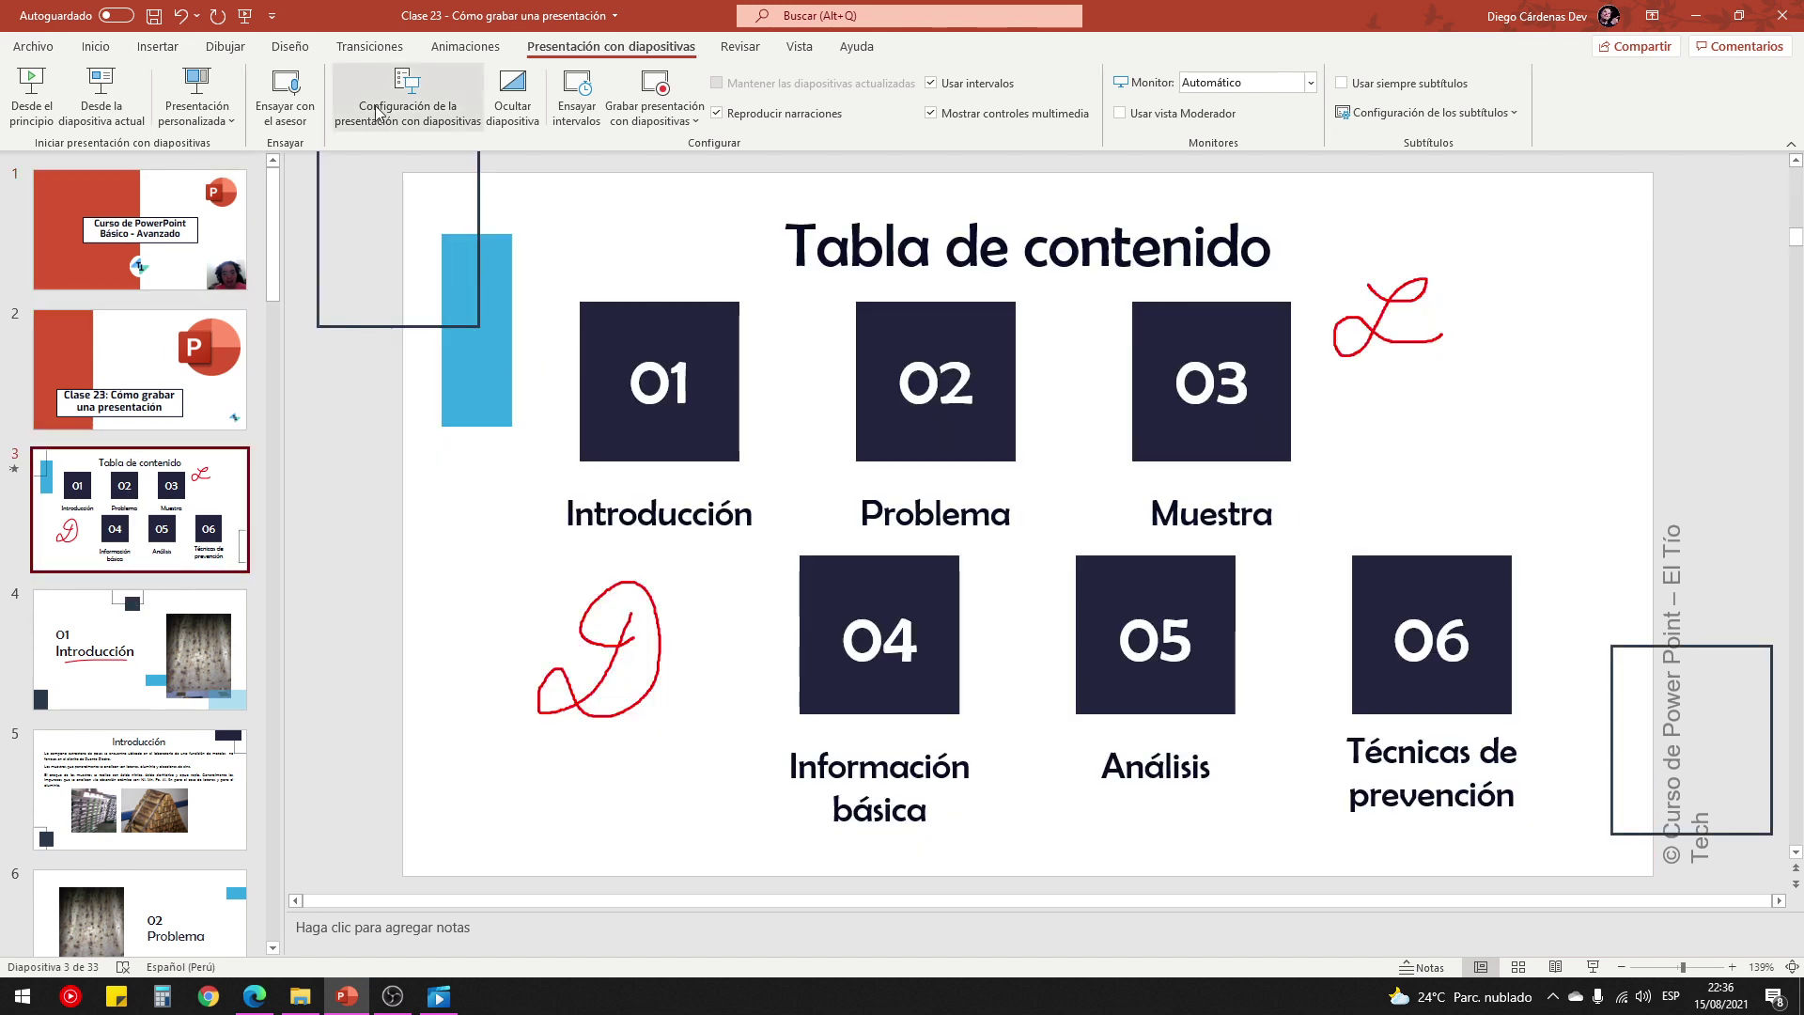
pyautogui.click(370, 46)
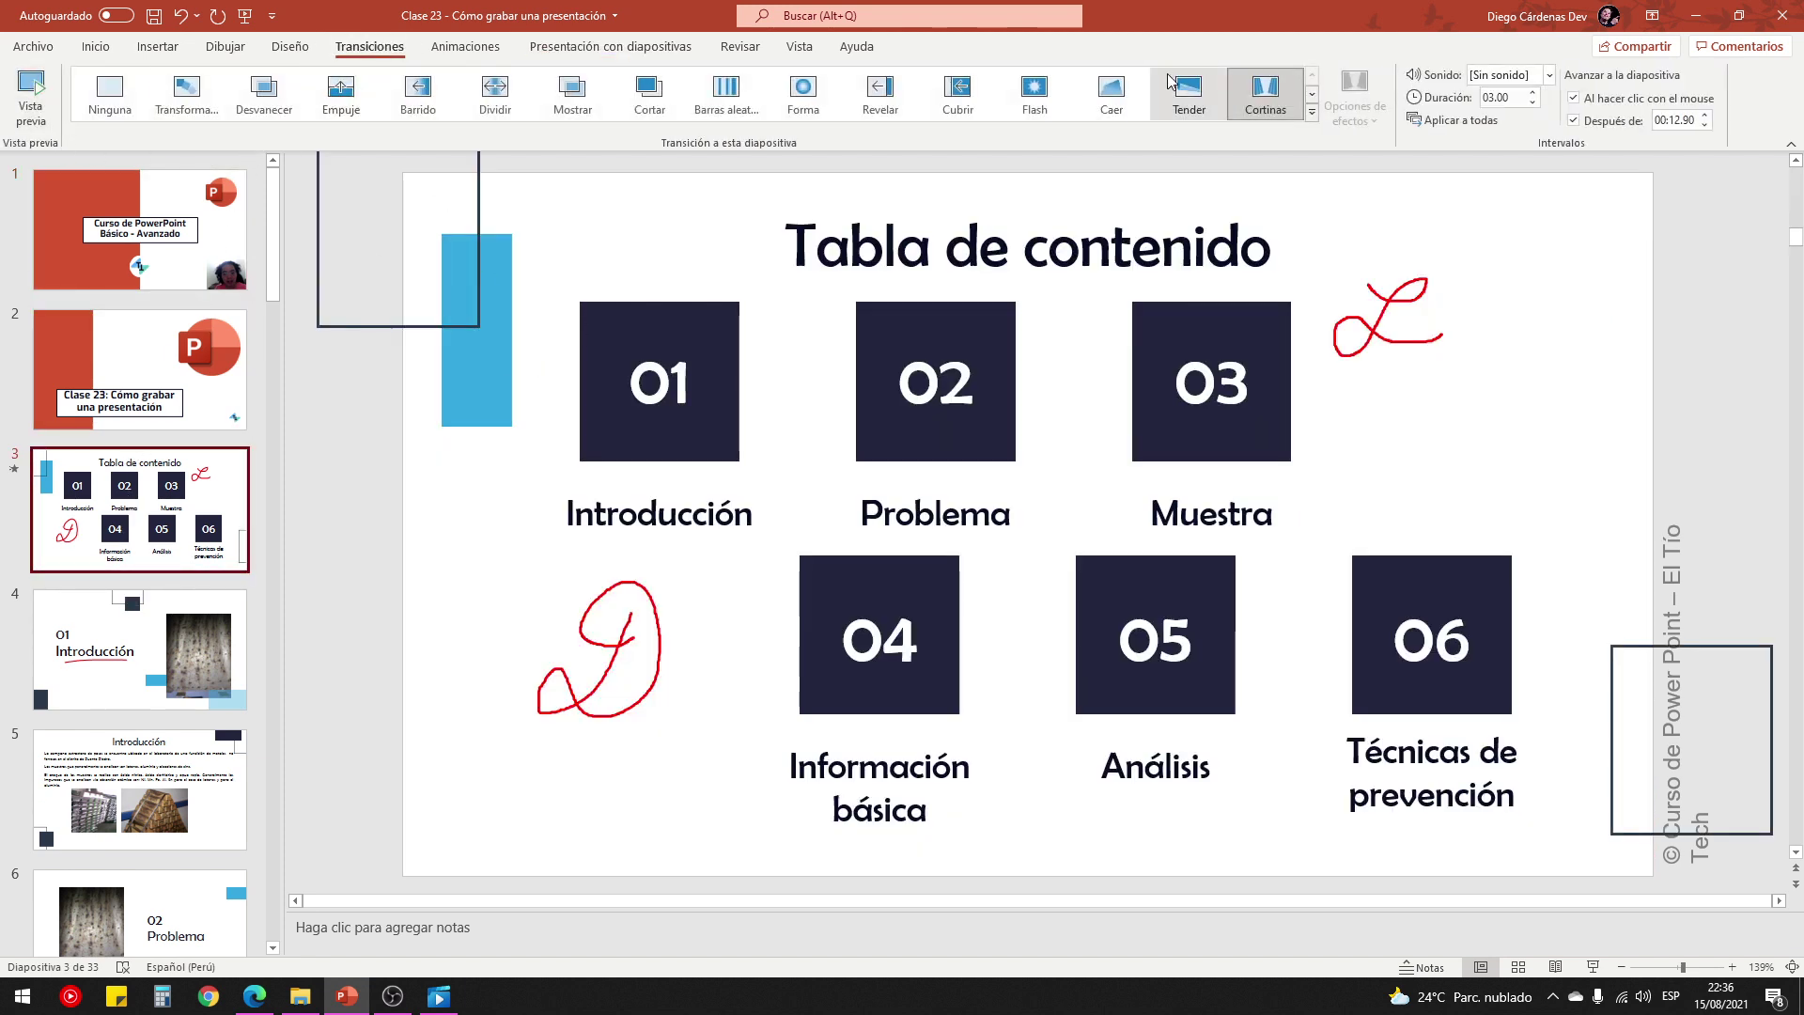
pyautogui.click(42, 101)
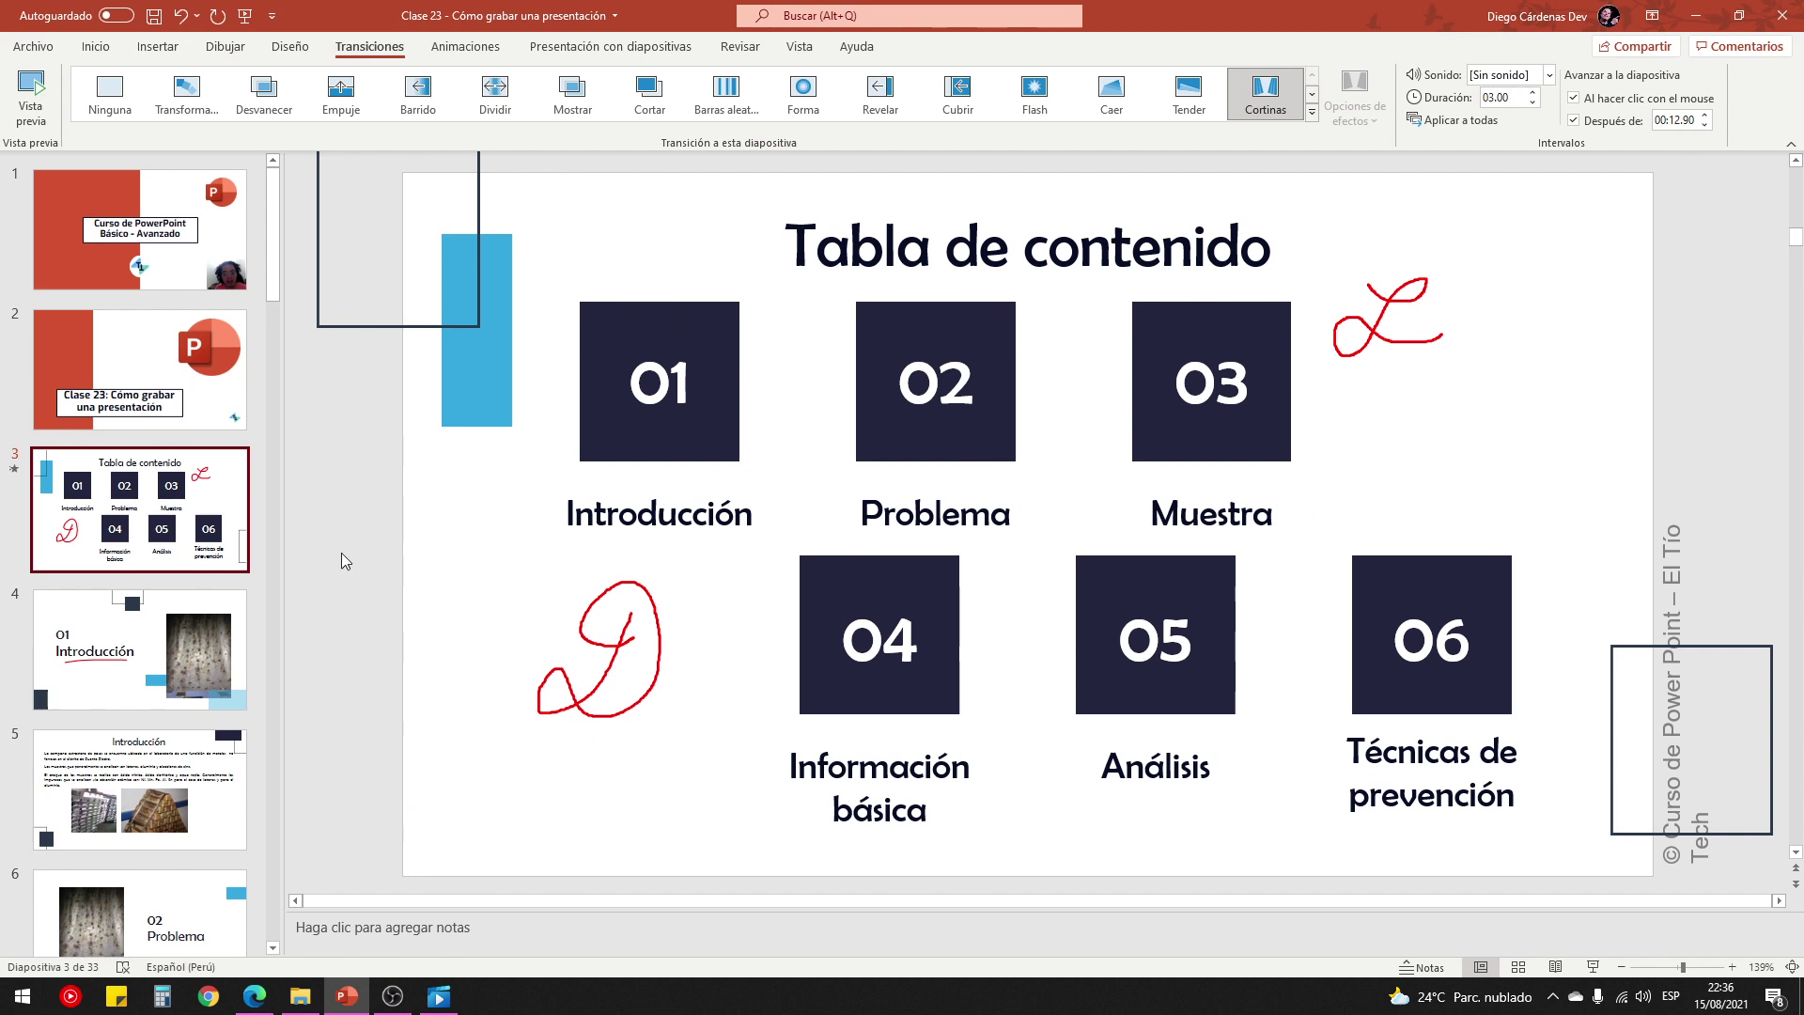
pyautogui.click(122, 265)
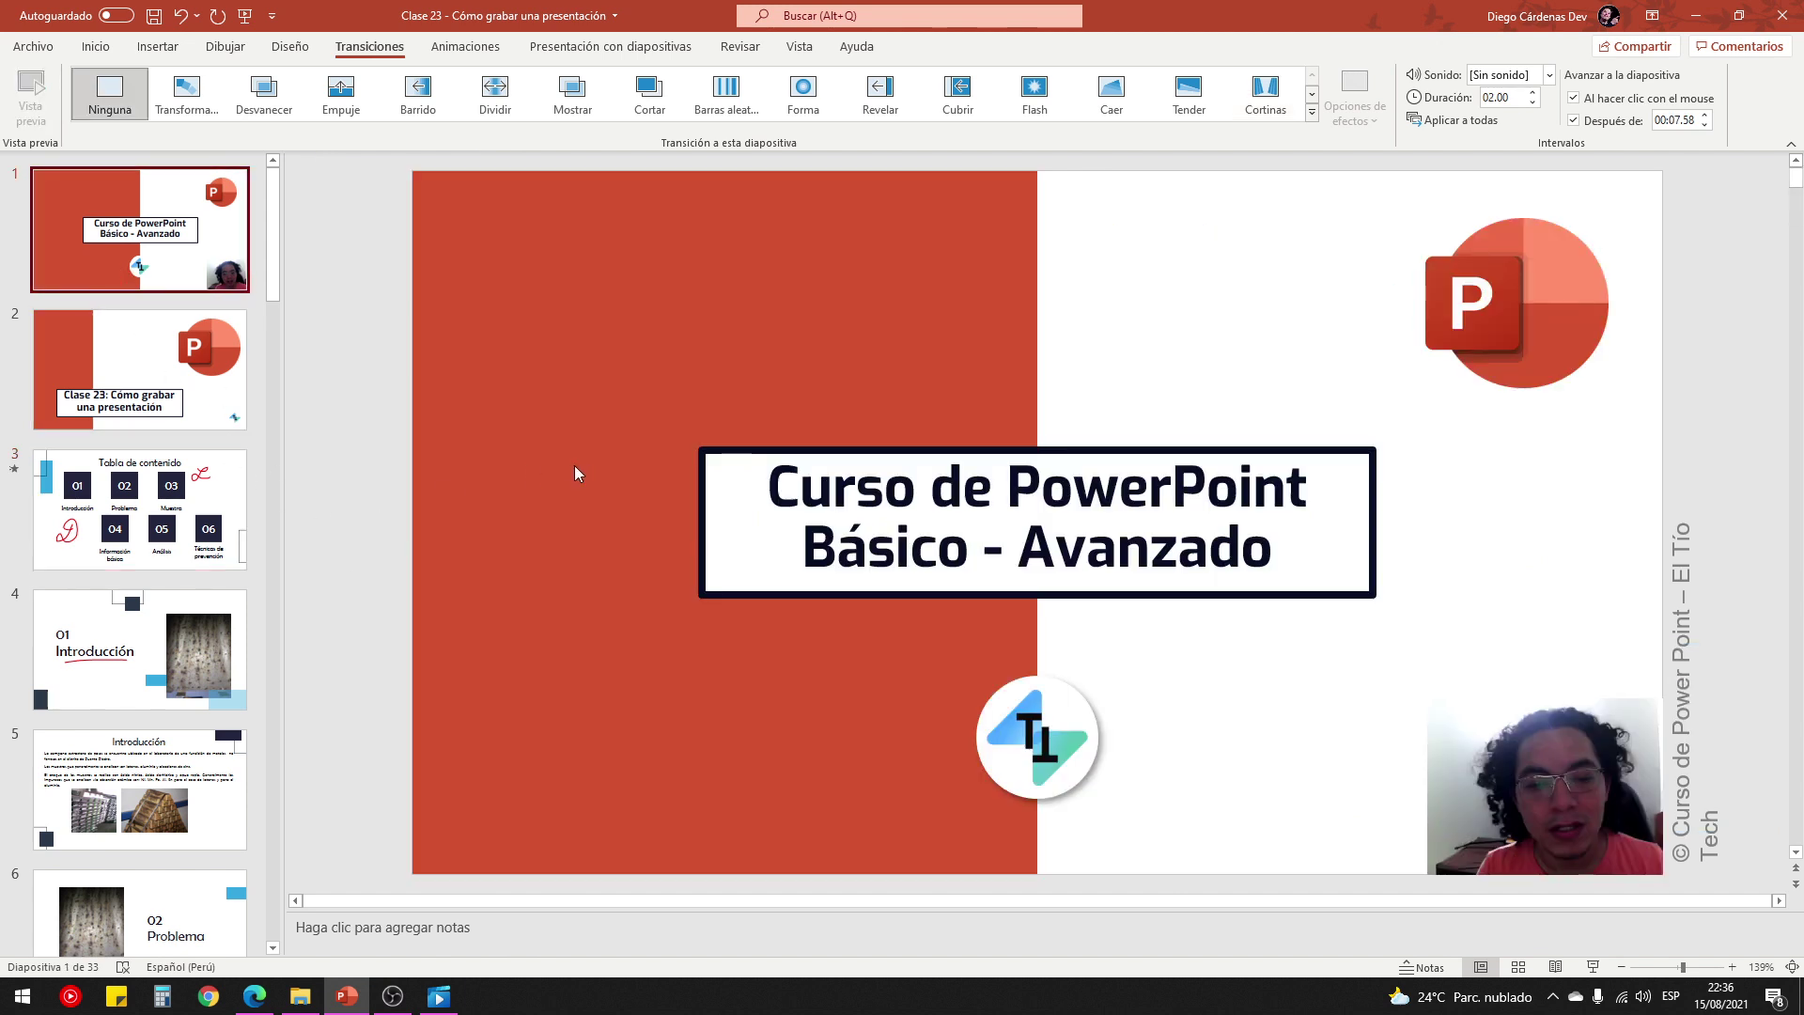
# Insert the 'Zoom - Vibe Tracks' song from the Música folder onto the title slide.
pyautogui.click(157, 46)
pyautogui.click(1491, 94)
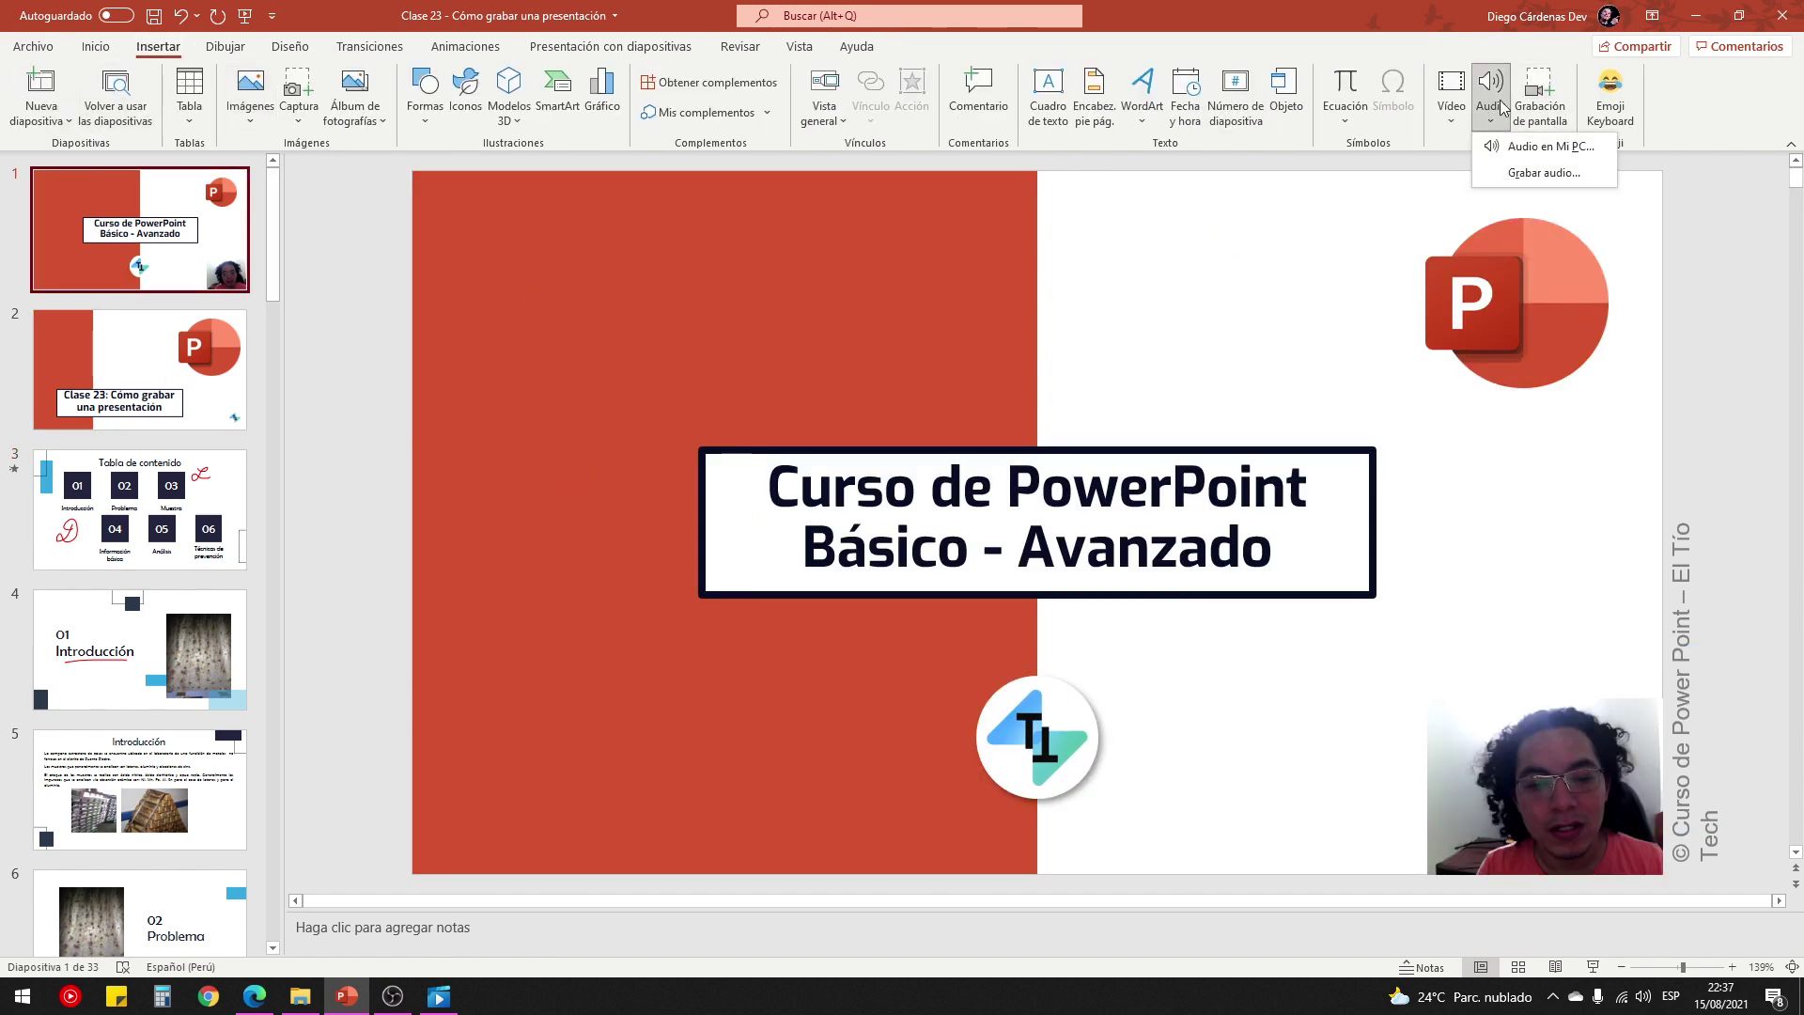
pyautogui.click(1548, 154)
pyautogui.click(278, 46)
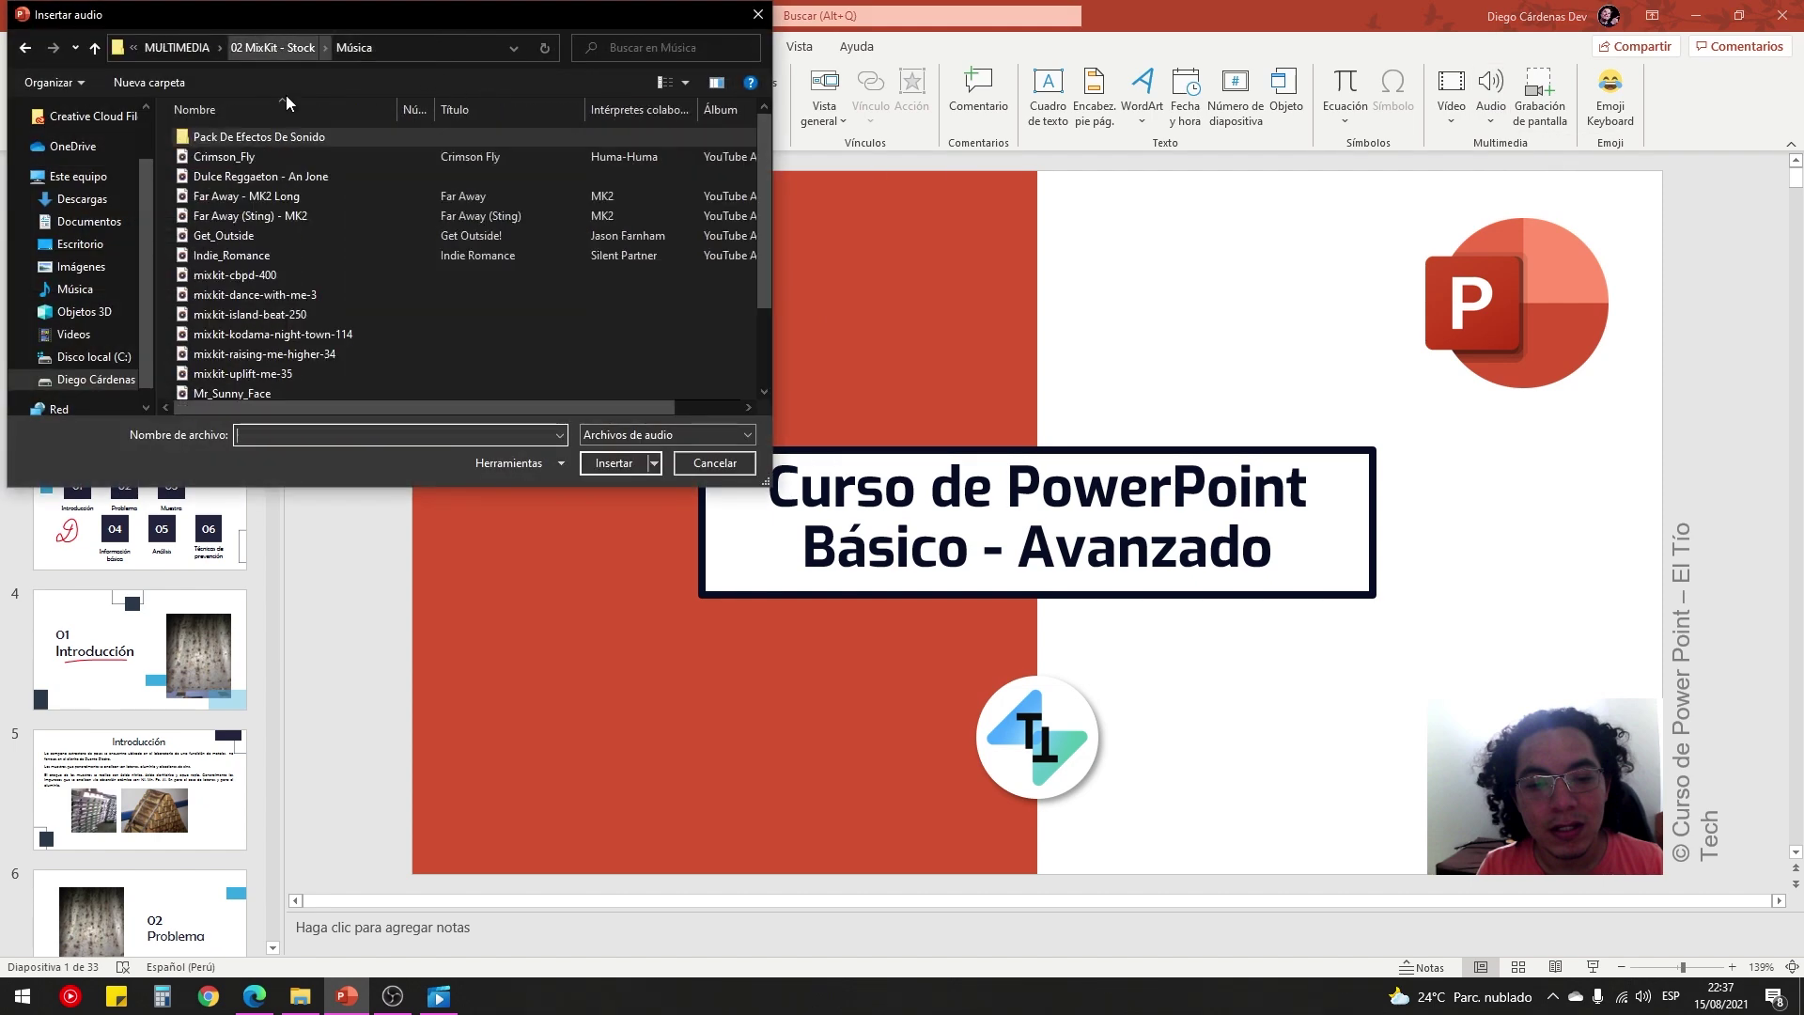
pyautogui.click(241, 388)
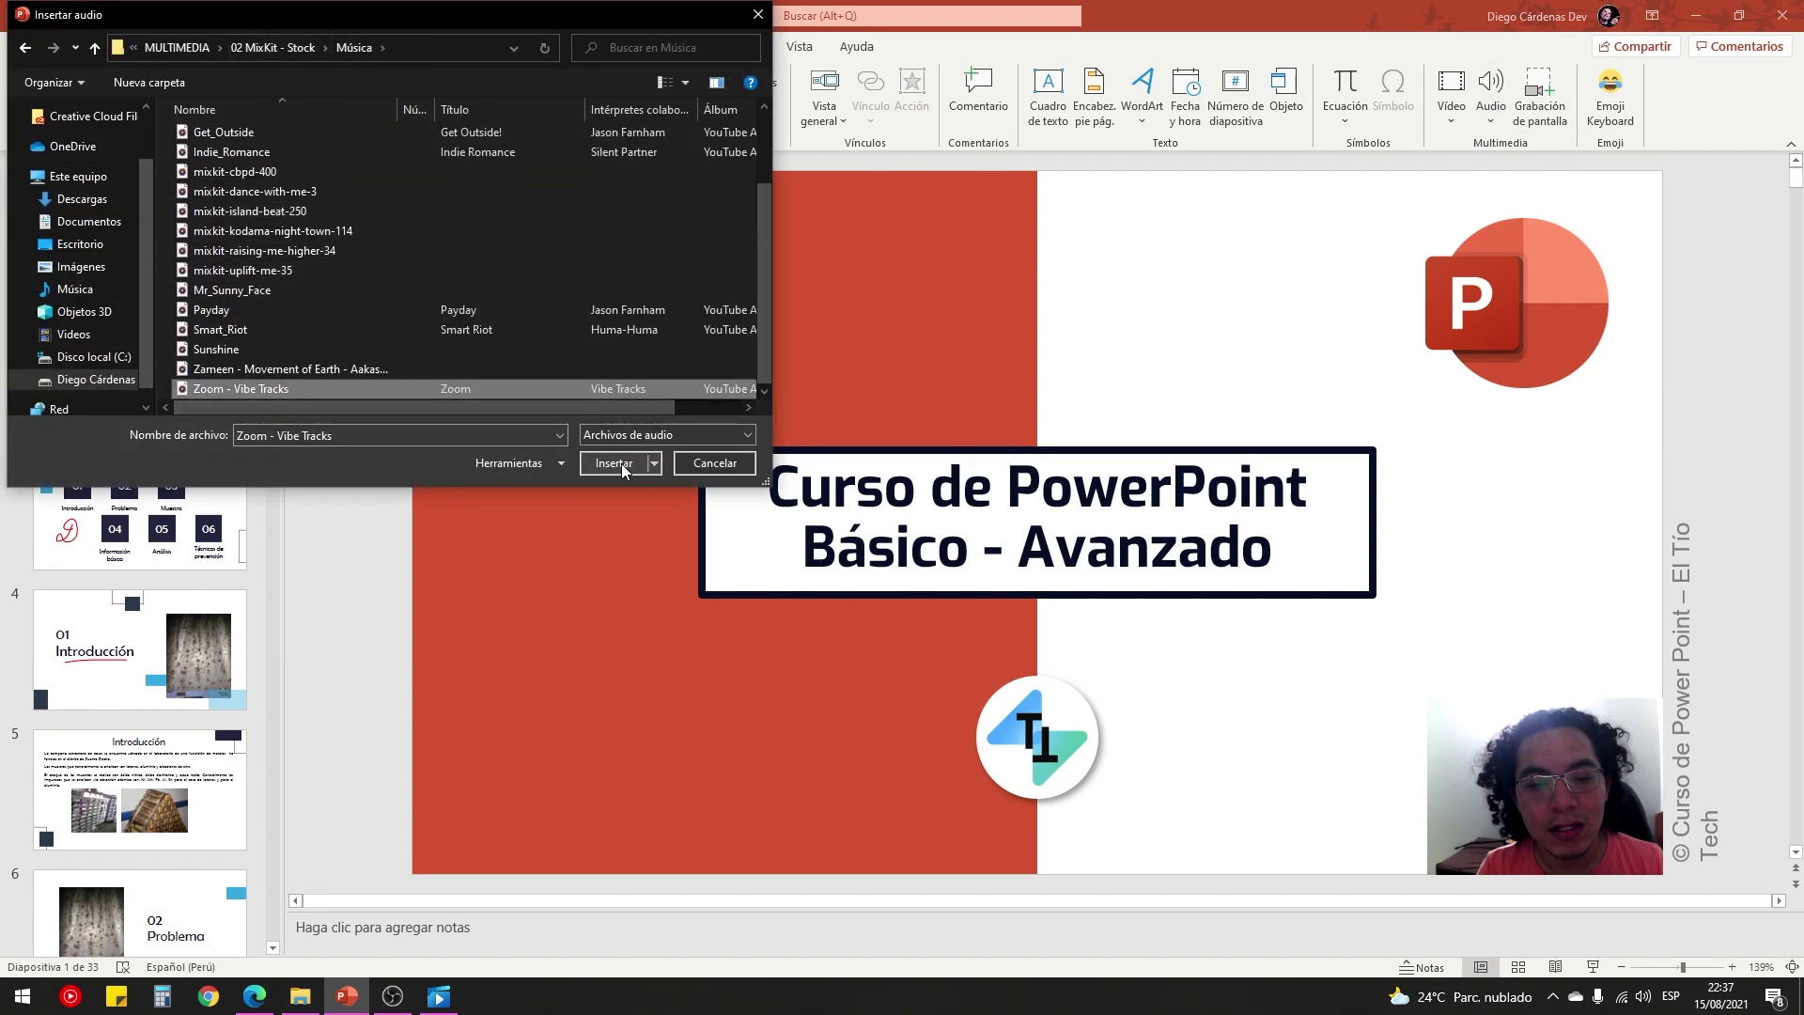
pyautogui.click(622, 463)
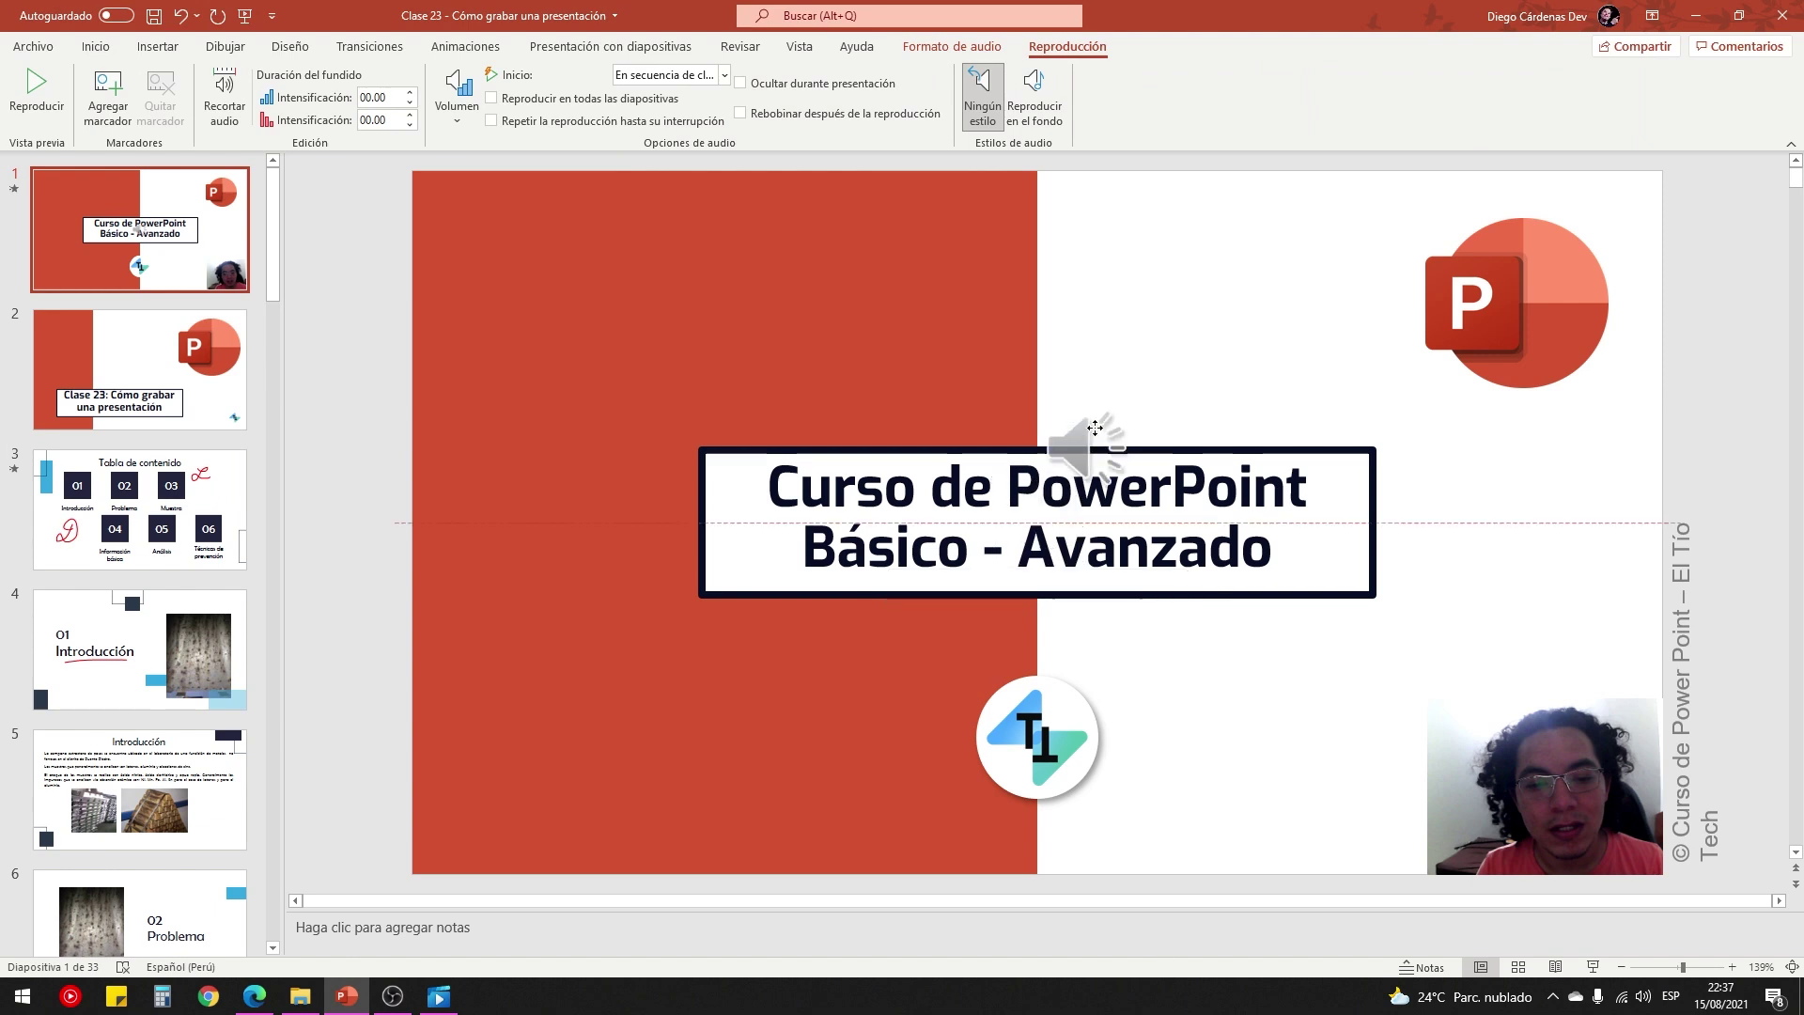
# Move the audio icon to the slide's upper left and set it to Reproducir en el fondo.
pyautogui.moveTo(1075, 454)
pyautogui.mouseDown()
pyautogui.moveTo(703, 331)
pyautogui.moveTo(634, 343)
pyautogui.mouseUp()
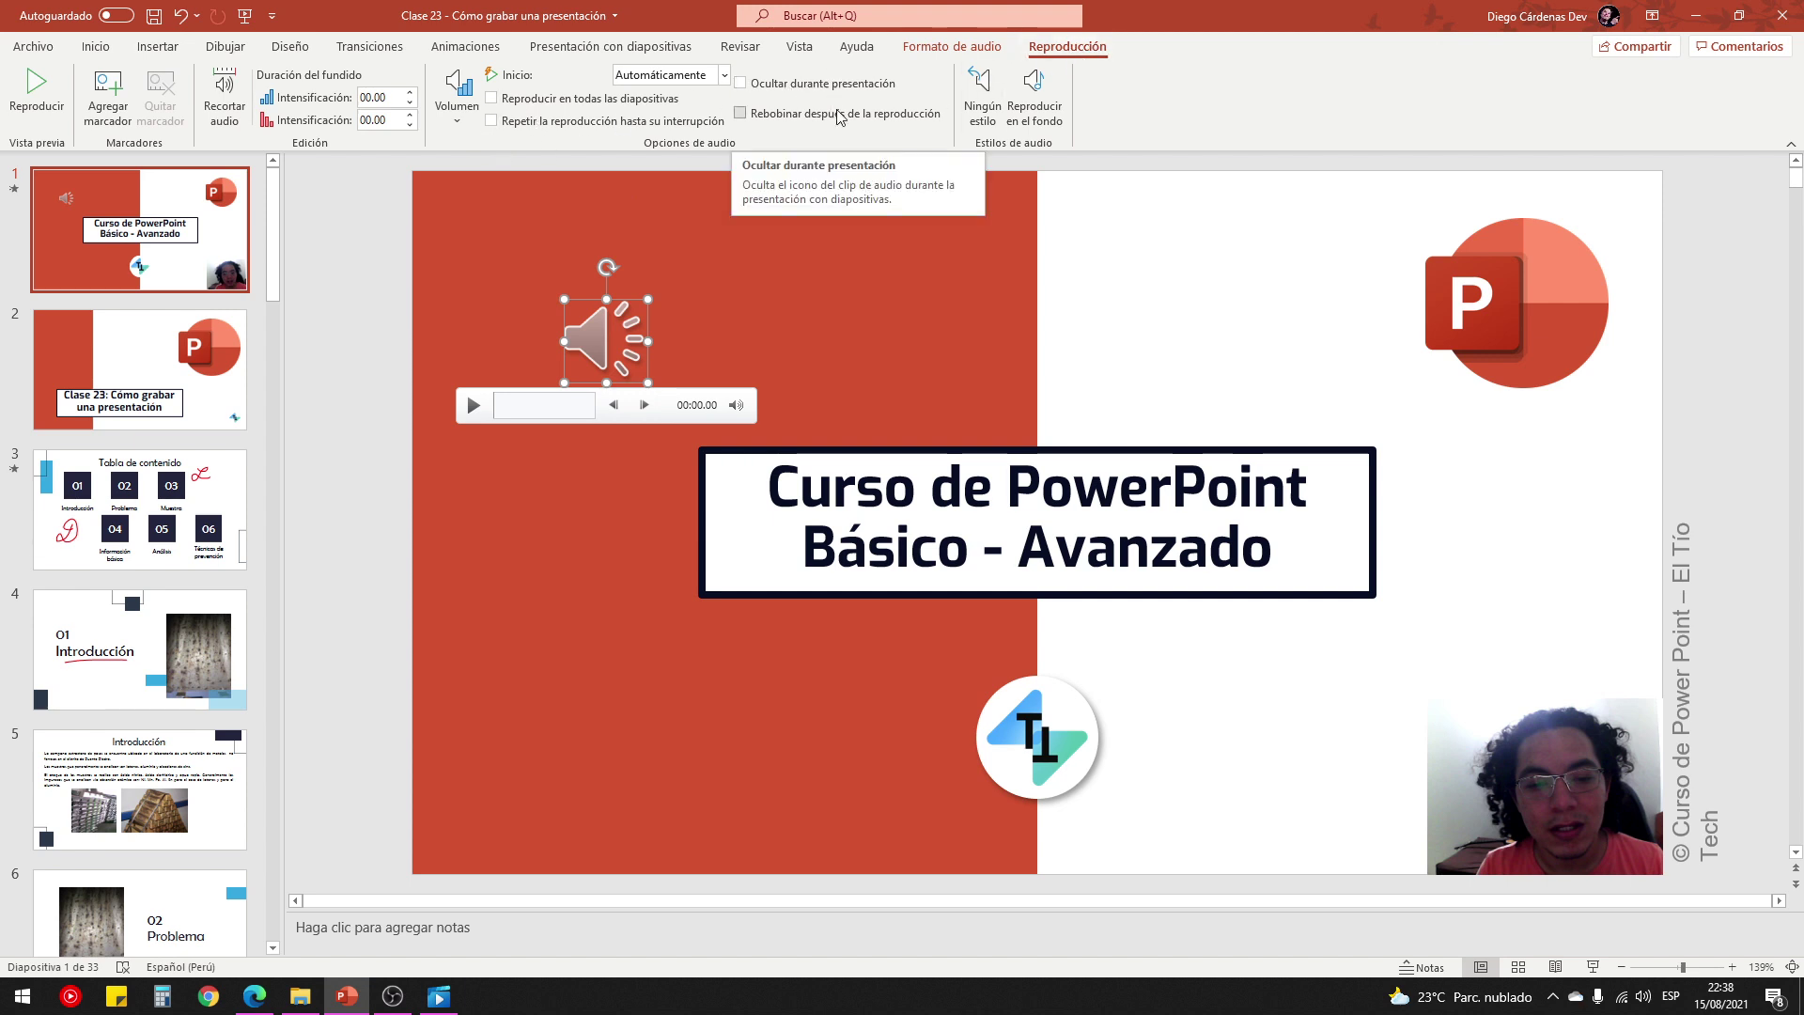
pyautogui.click(1034, 92)
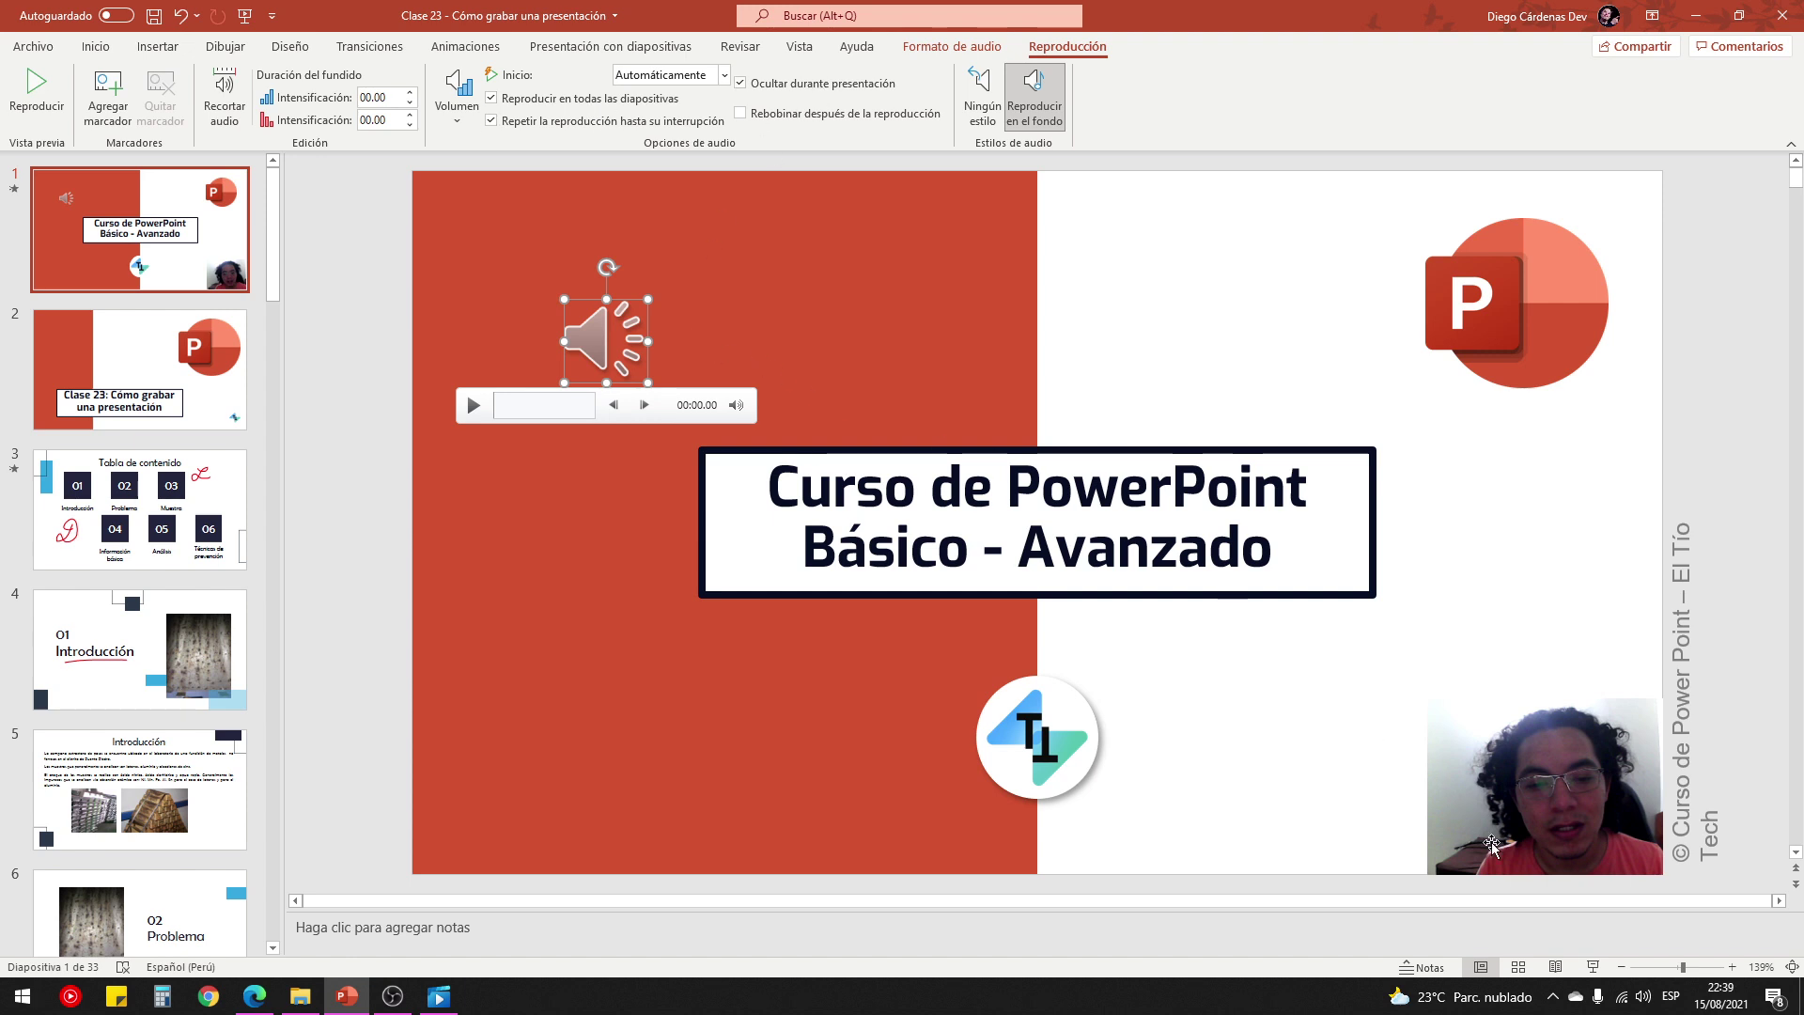
pyautogui.click(586, 51)
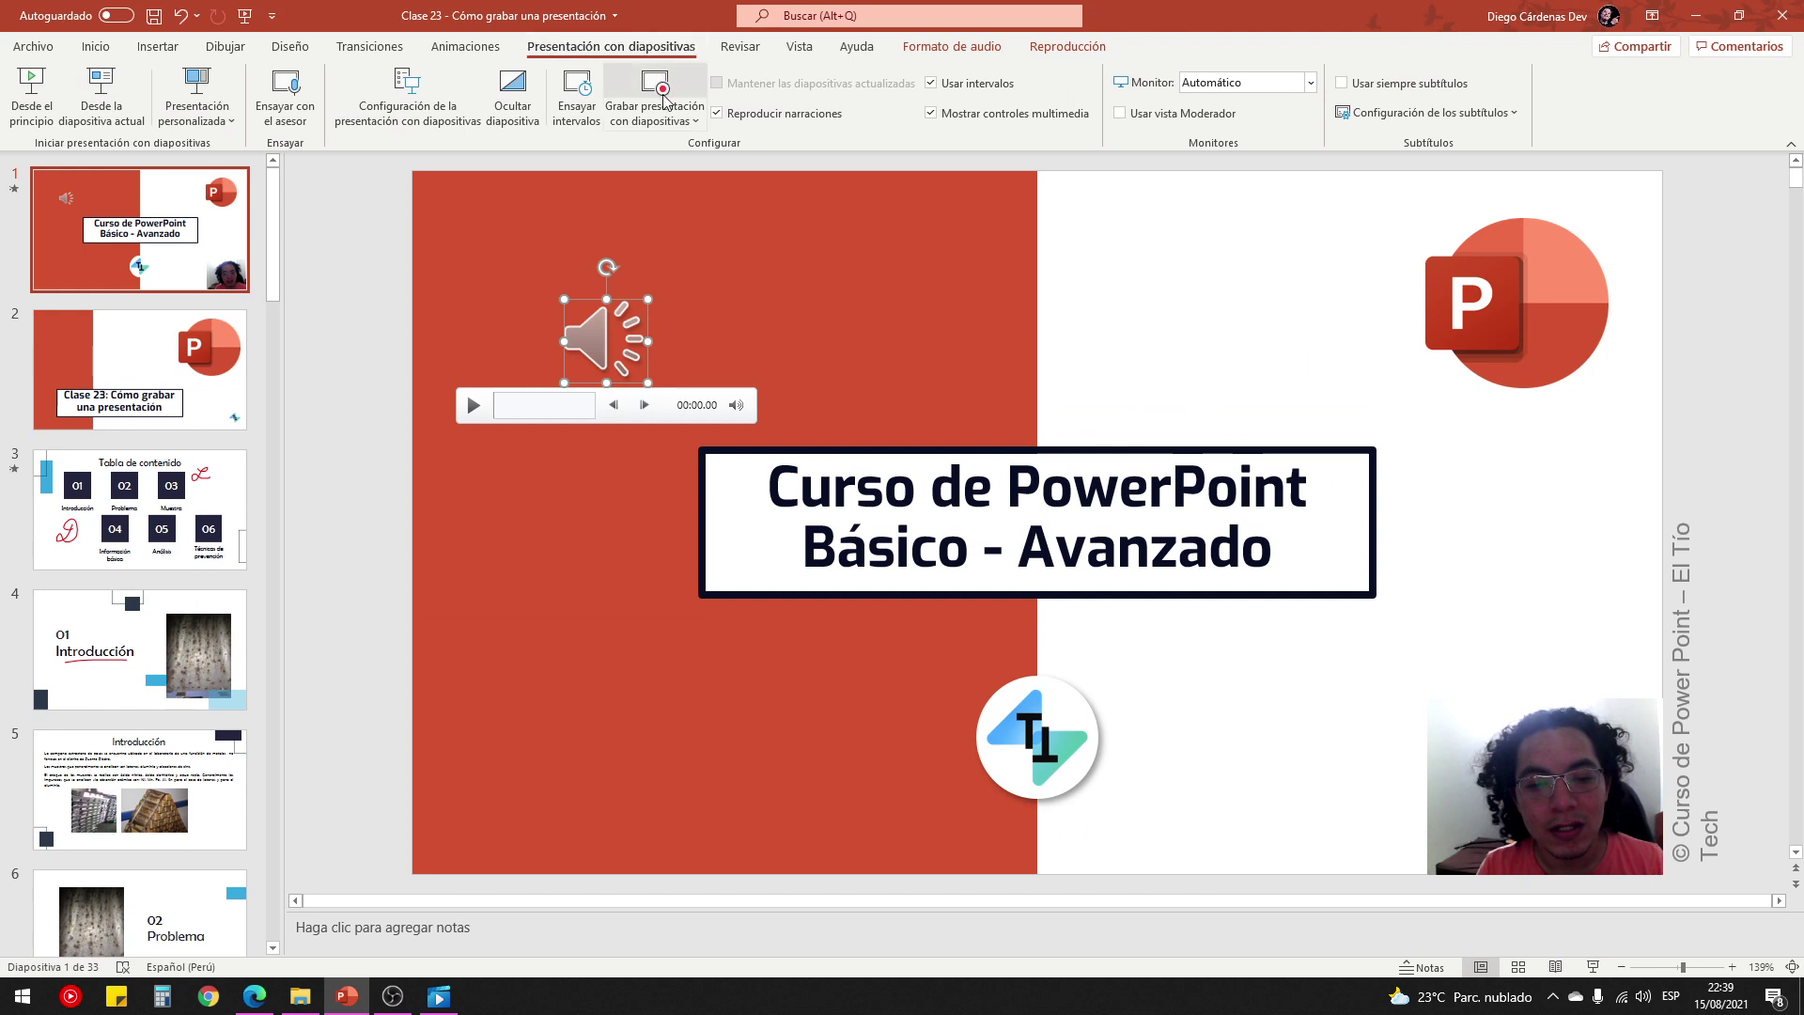
pyautogui.click(1478, 747)
pyautogui.moveTo(1545, 780)
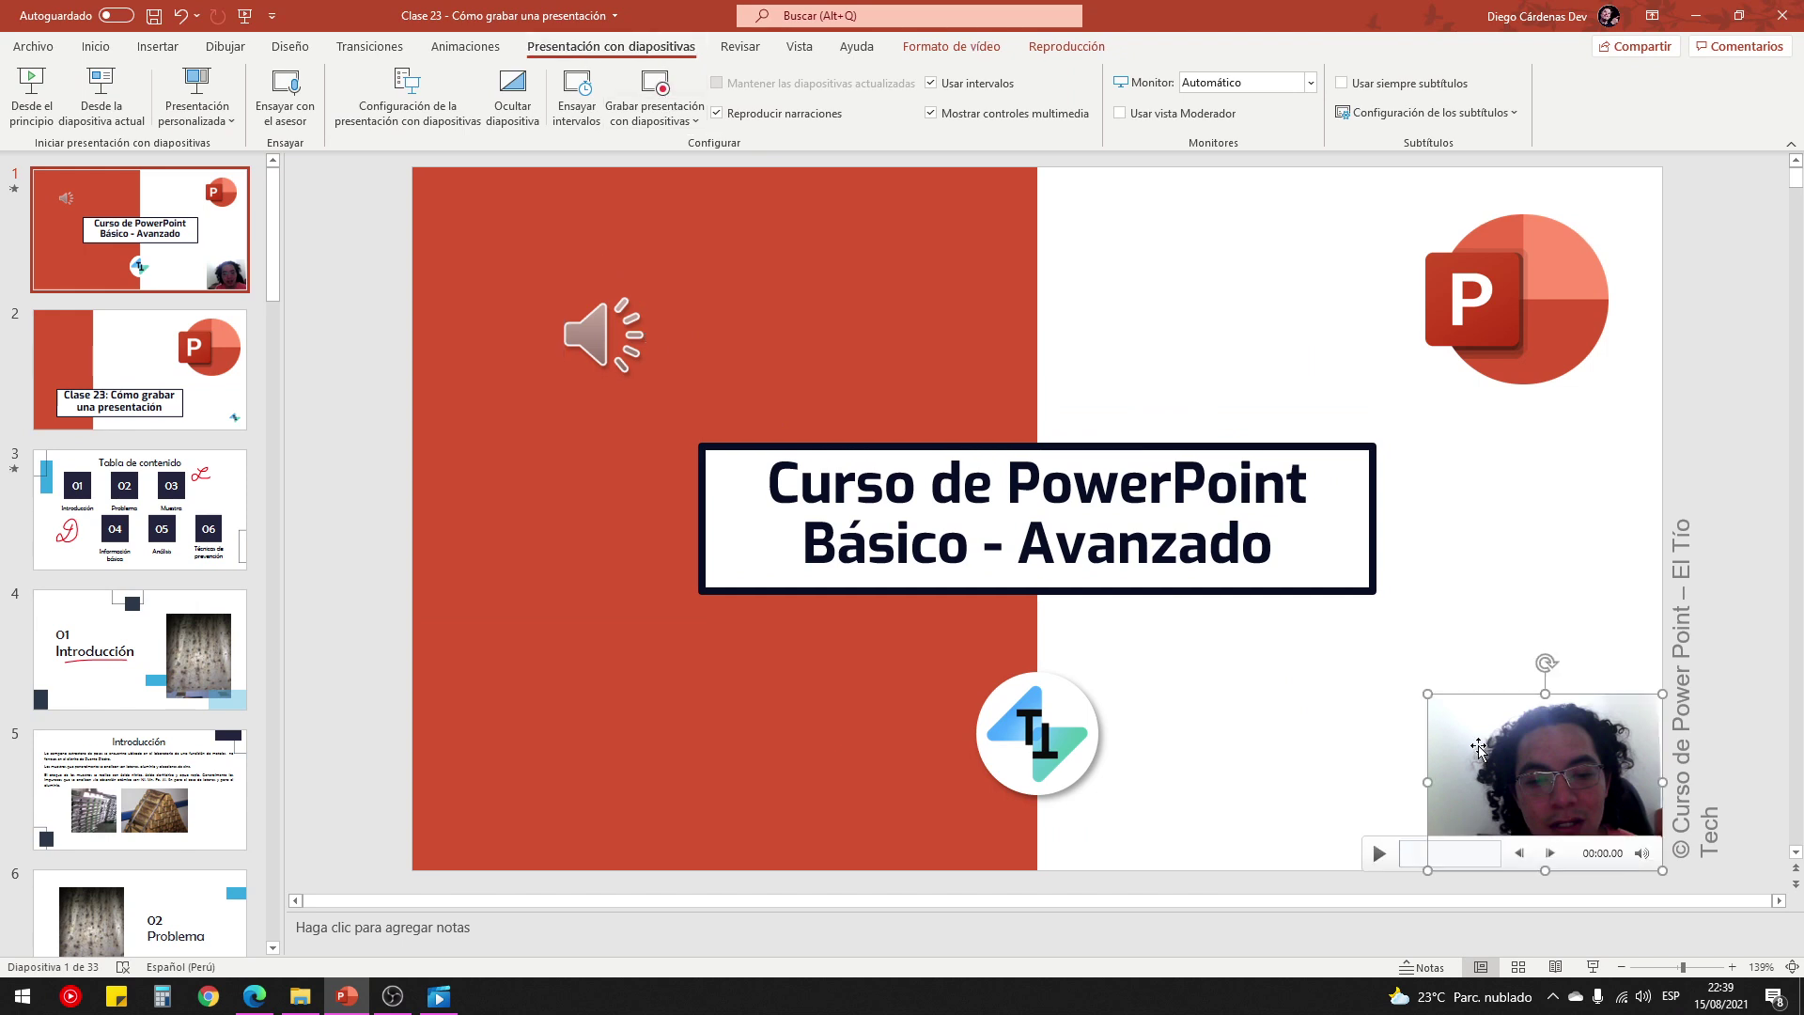
pyautogui.press('F5')
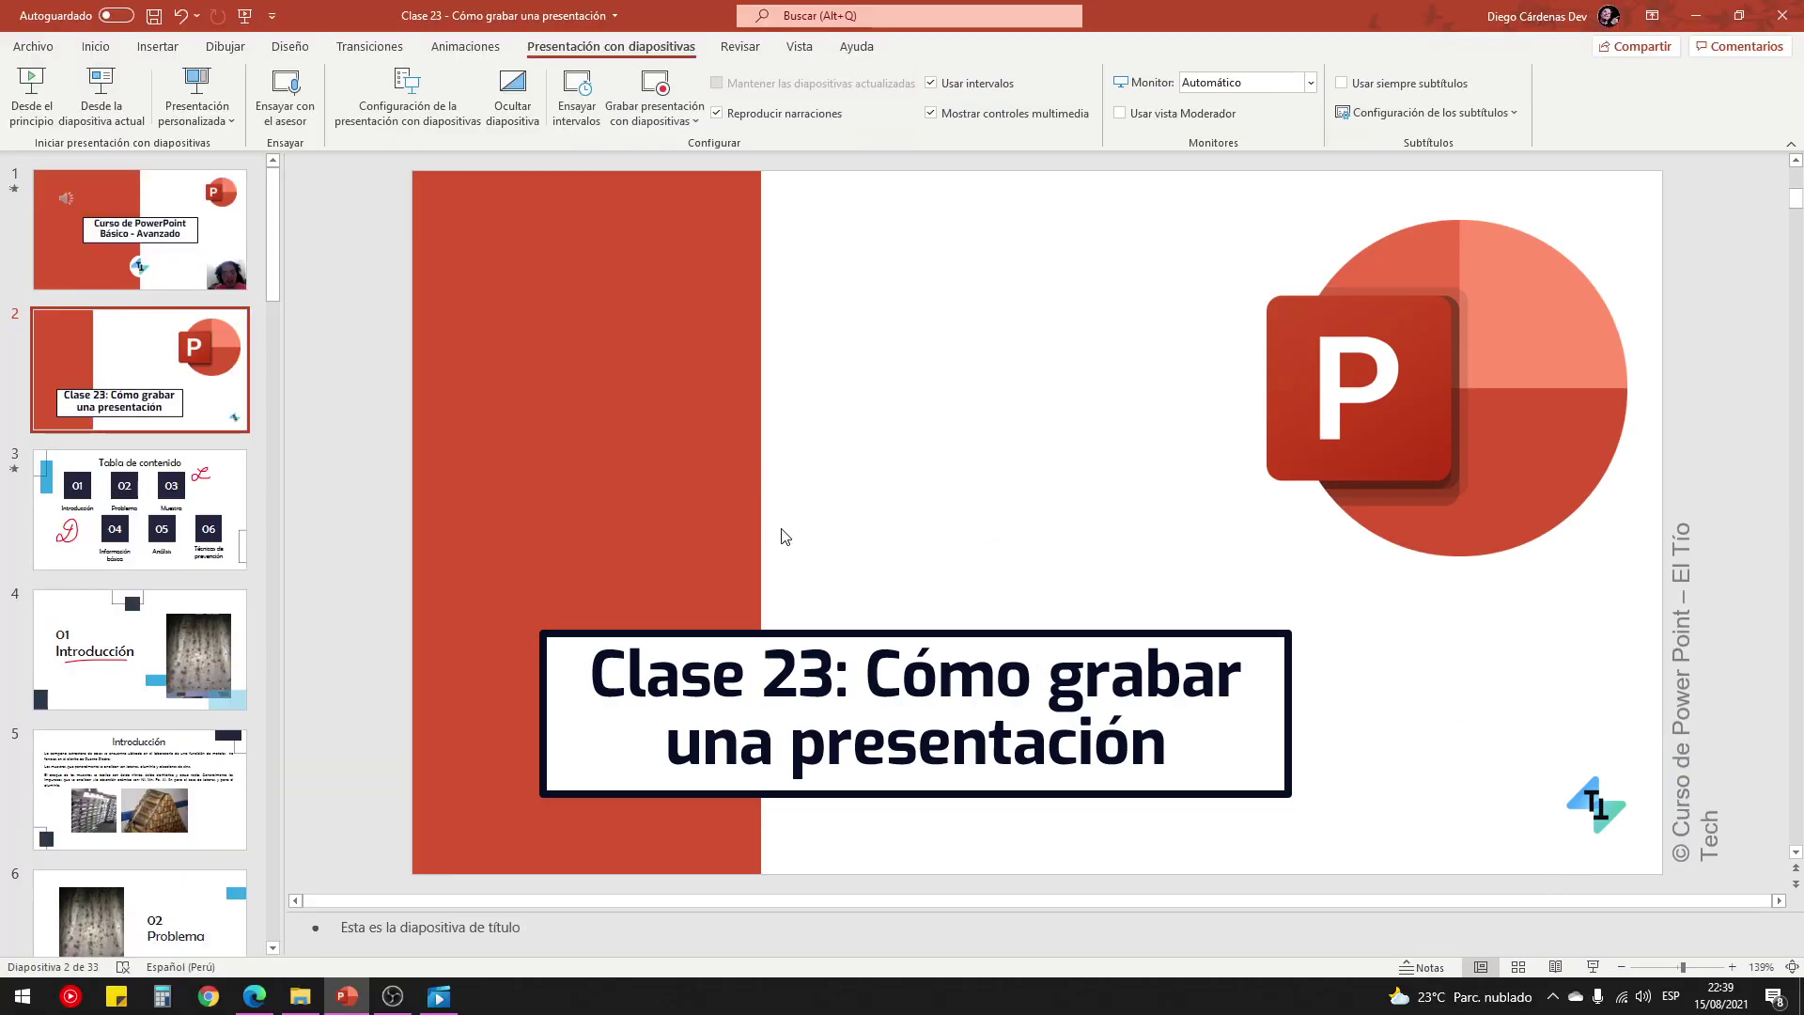
pyautogui.click(130, 534)
pyautogui.click(155, 647)
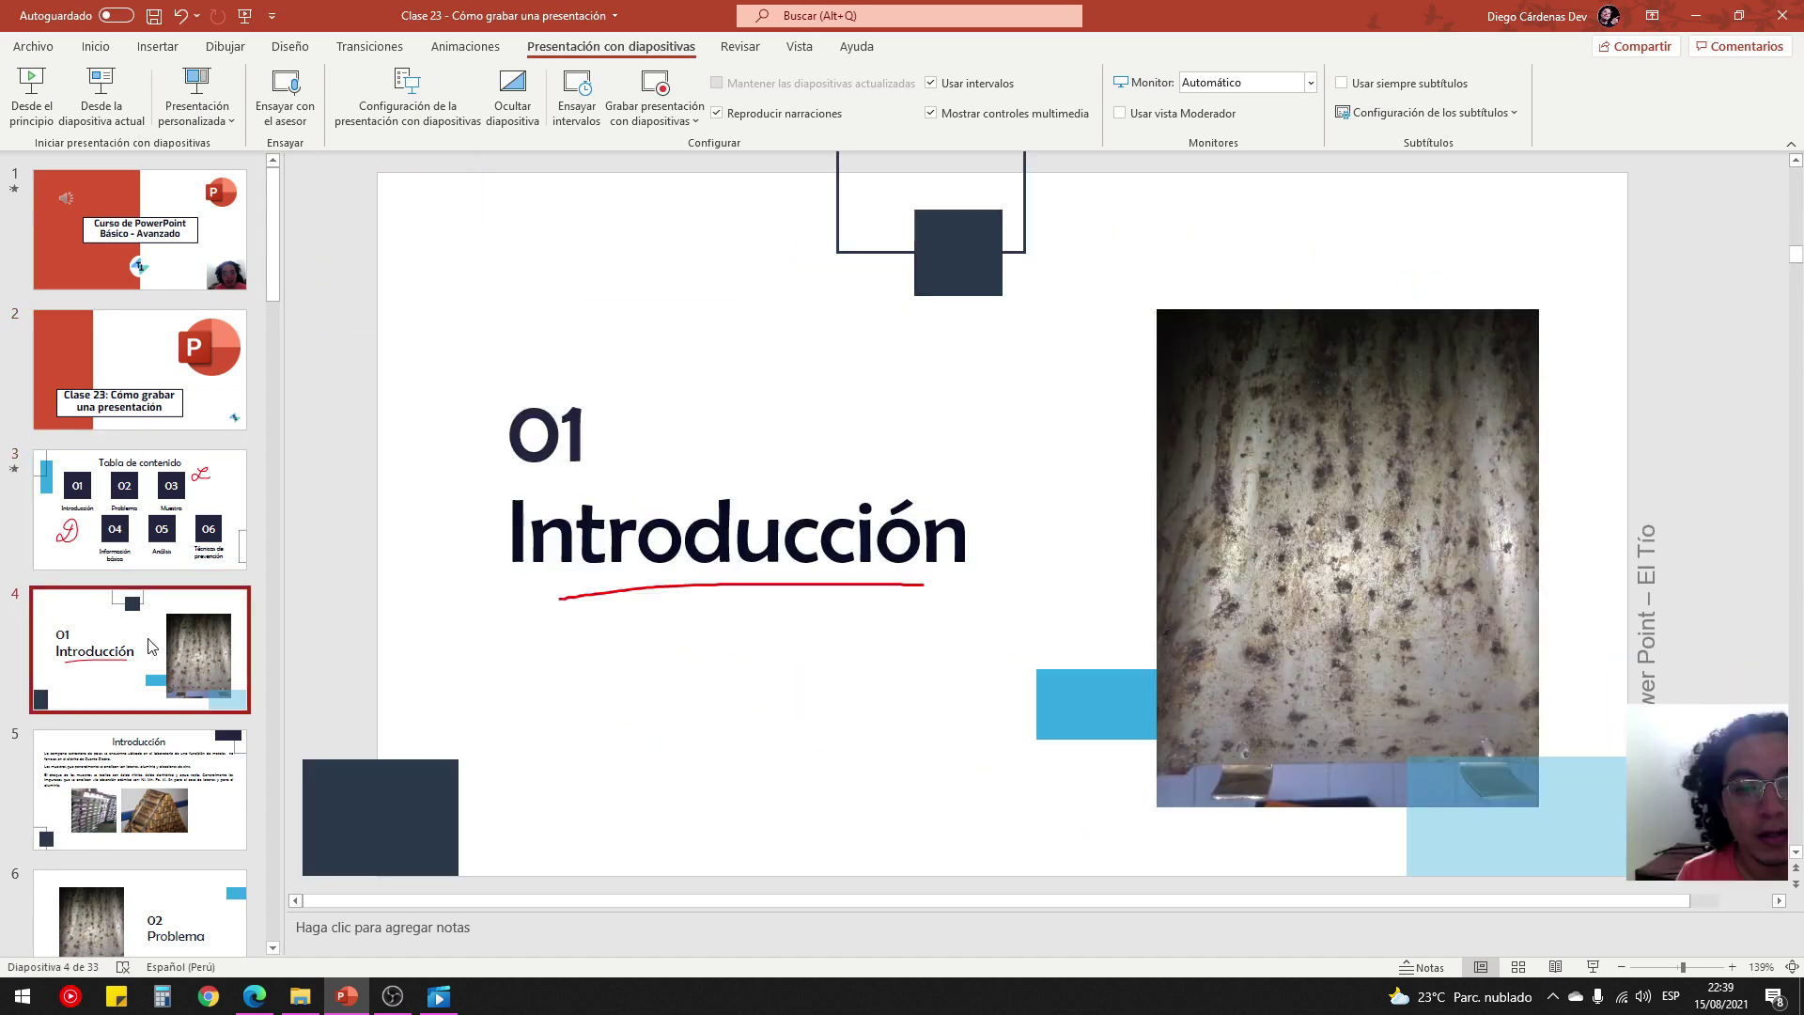
pyautogui.click(183, 242)
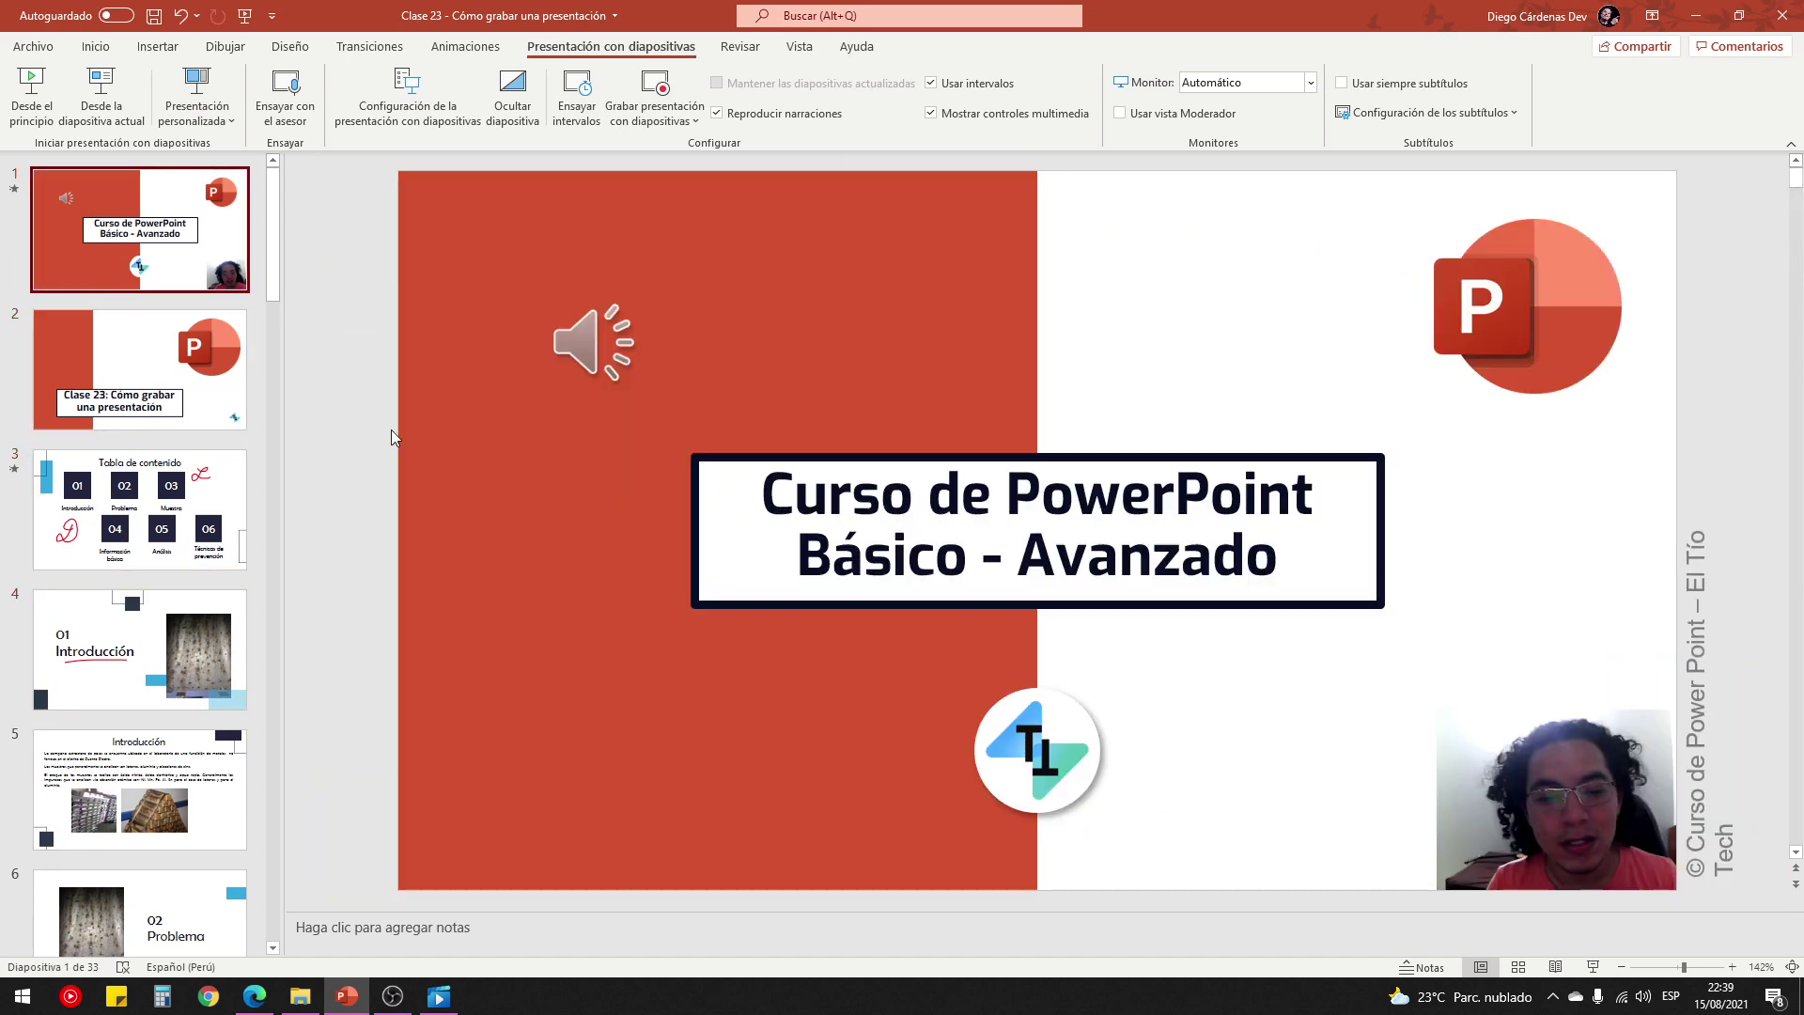